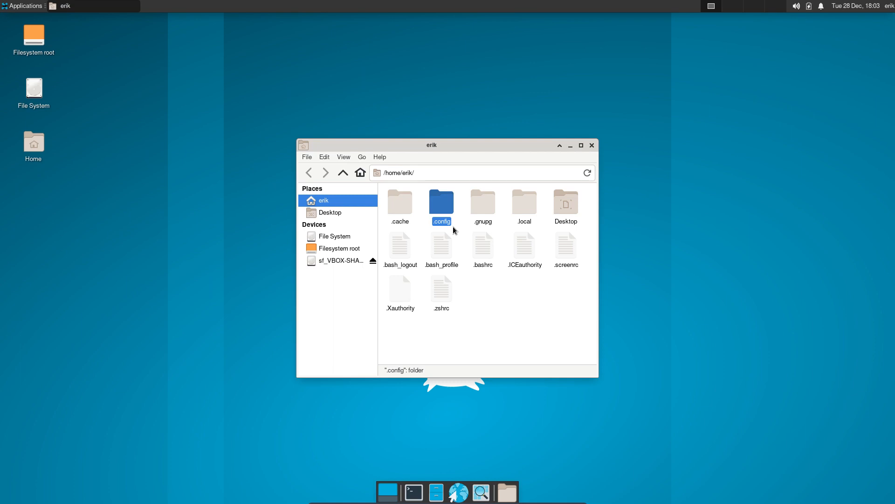
- Duplicate .config and .local as '(copy 1)' backups, move Thunar to the upper right, and open a terminal
{"action": "key", "text": "ctrl+c"}
{"action": "key", "text": "ctrl+v"}
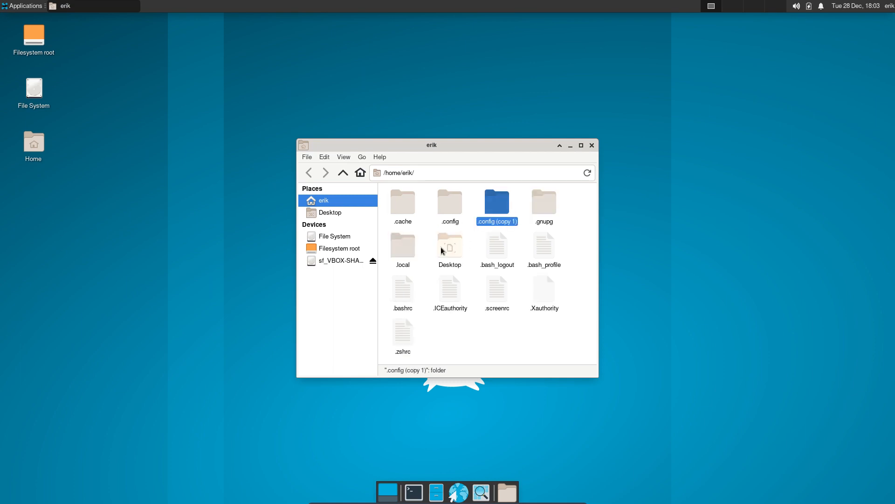
{"action": "left_click", "coordinate": [401, 253]}
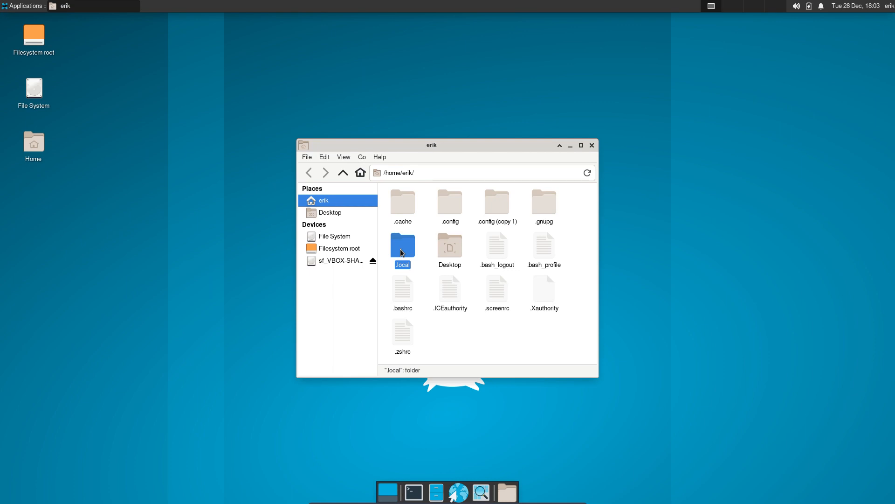
{"action": "key", "text": "ctrl+c"}
{"action": "key", "text": "ctrl+v"}
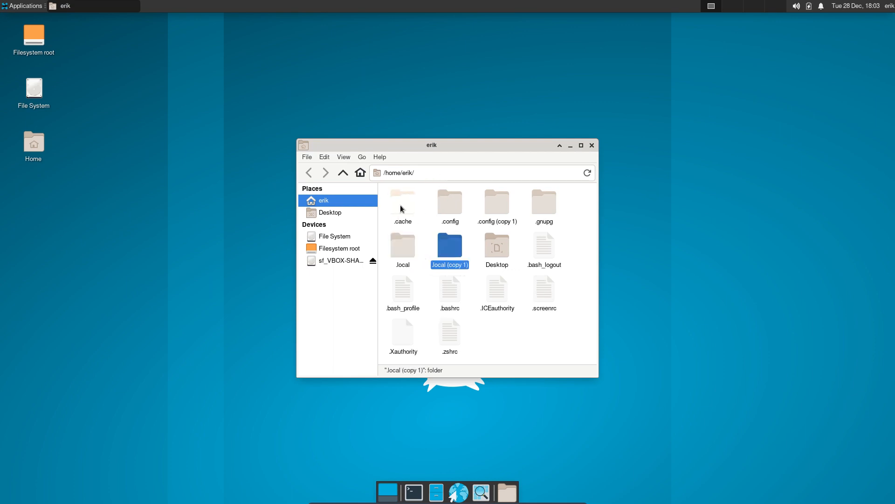
{"action": "left_click_drag", "start_coordinate": [478, 155], "coordinate": [702, 88]}
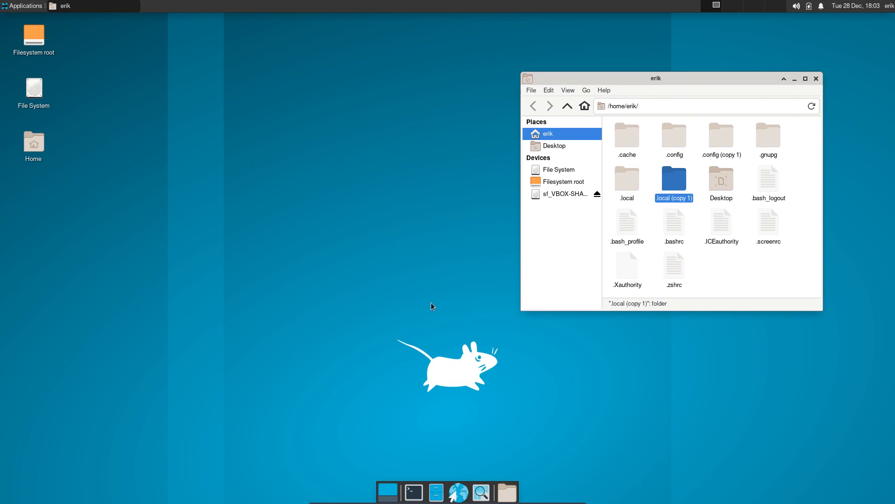
{"action": "key", "text": "ctrl+alt+t"}
- Install meld with 'sudo pacman -S meld', authorize with the account password, then close the terminal
{"action": "type", "text": "sudo pacman "}
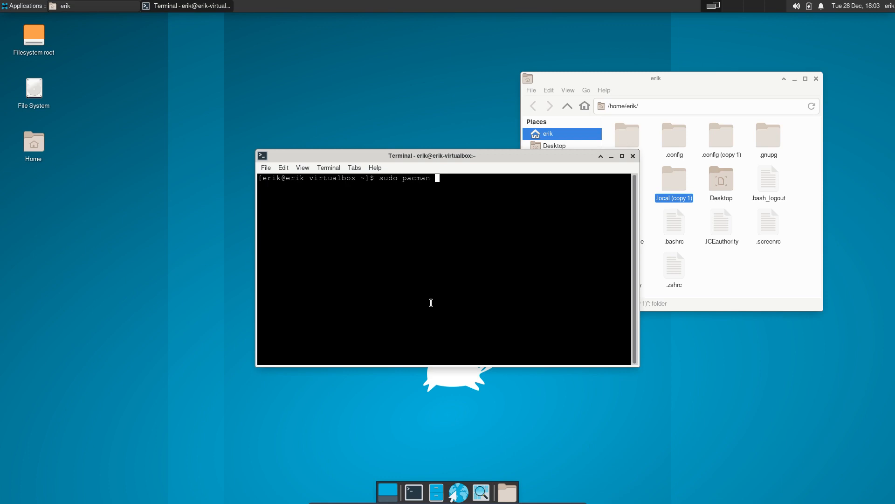
{"action": "type", "text": "-S meld"}
{"action": "key", "text": "Return"}
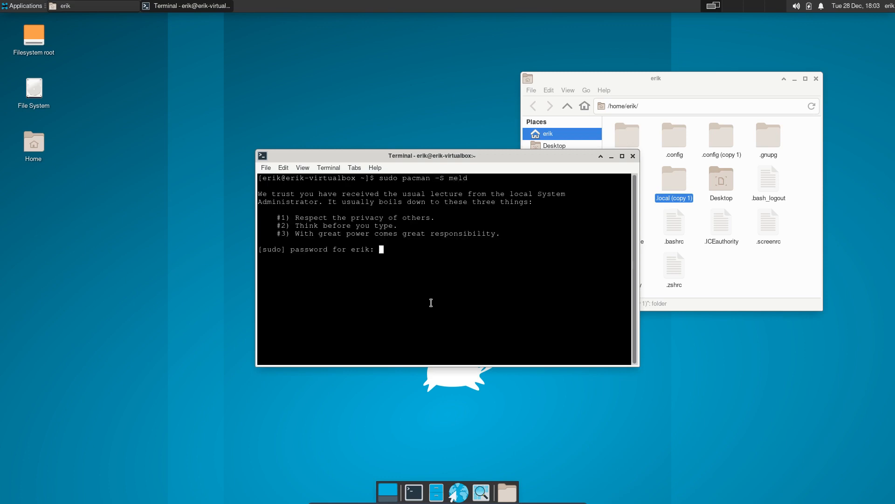
{"action": "key", "text": "Return"}
{"action": "key", "text": "Return"}
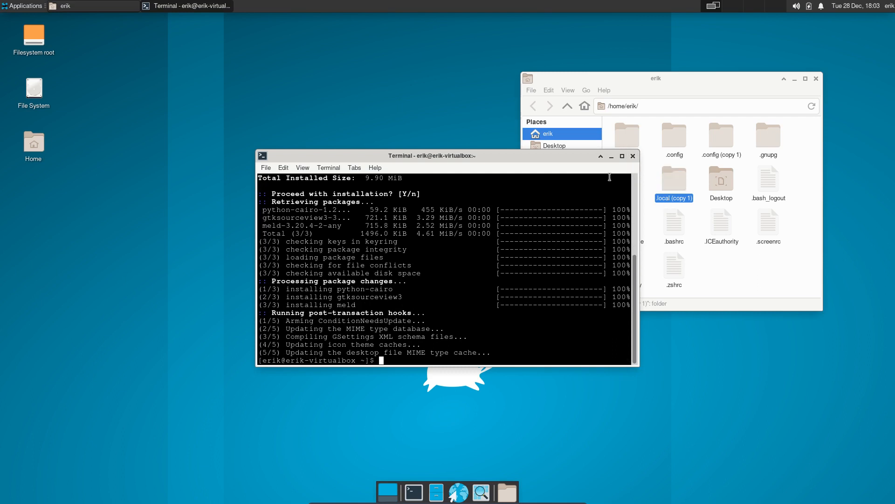
{"action": "left_click", "coordinate": [633, 156]}
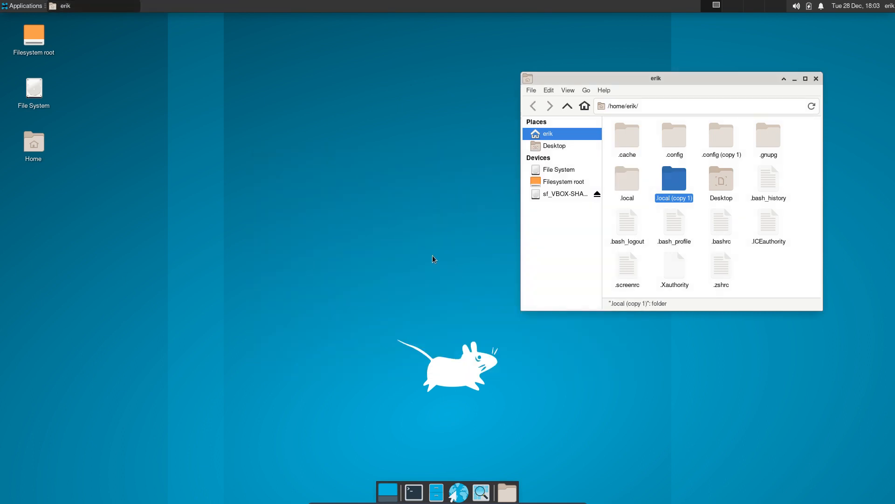
- Select .config and .config (copy 1), then show the desktop menu's Applications > Settings submenu
{"action": "left_click_drag", "start_coordinate": [656, 73], "coordinate": [655, 50]}
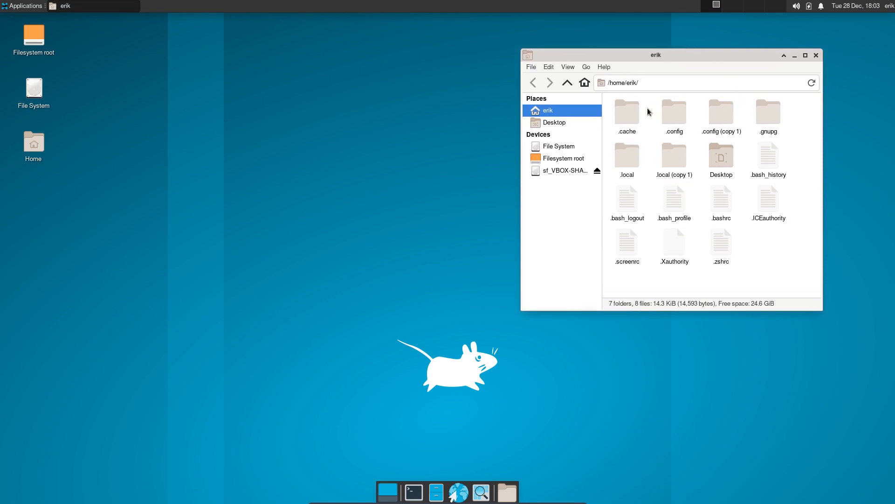
{"action": "left_click_drag", "start_coordinate": [647, 108], "coordinate": [721, 115]}
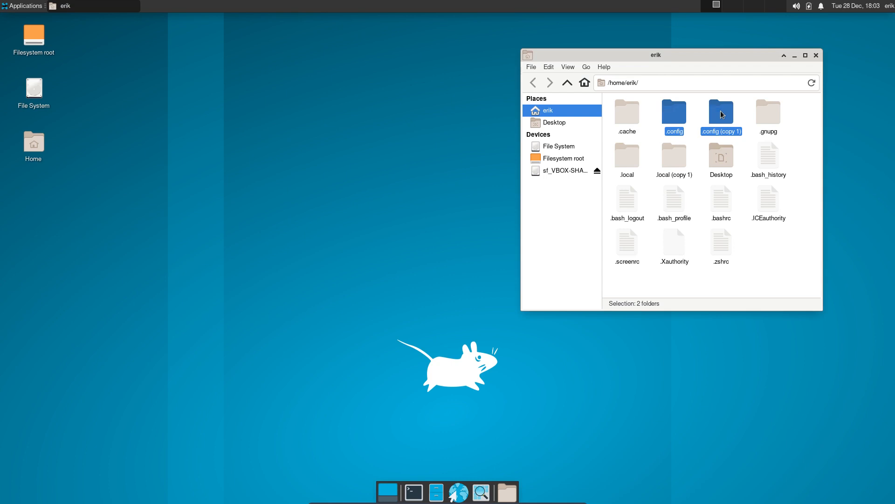
{"action": "left_click", "coordinate": [127, 91]}
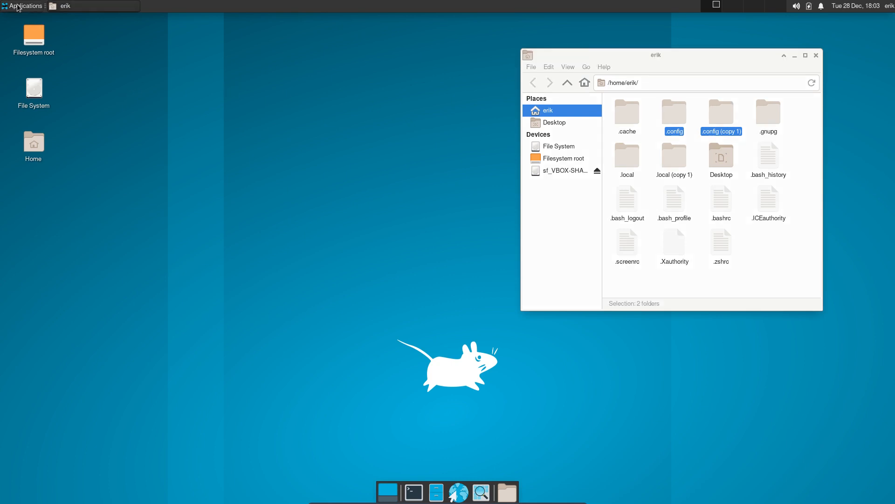
{"action": "right_click", "coordinate": [242, 114]}
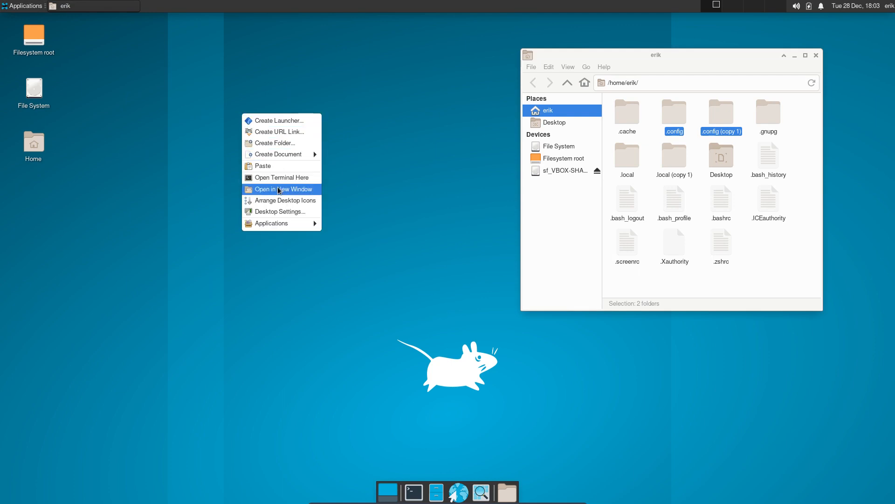
{"action": "mouse_move", "coordinate": [296, 226]}
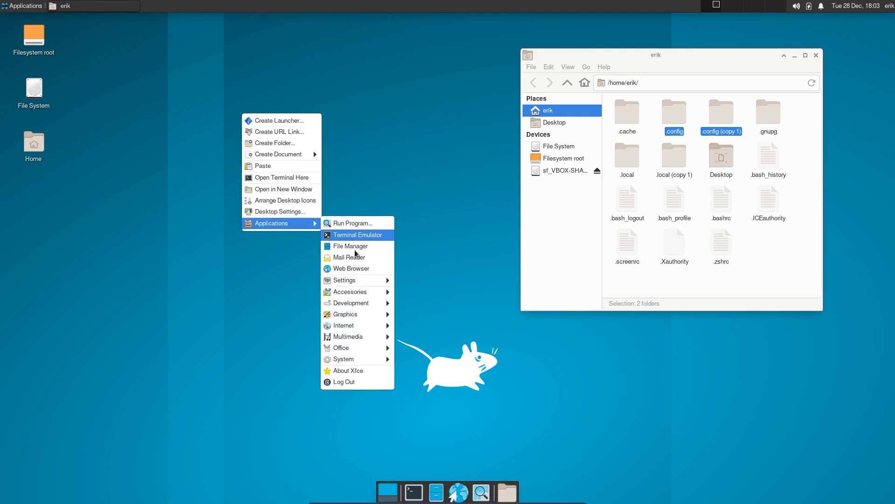
{"action": "mouse_move", "coordinate": [368, 284]}
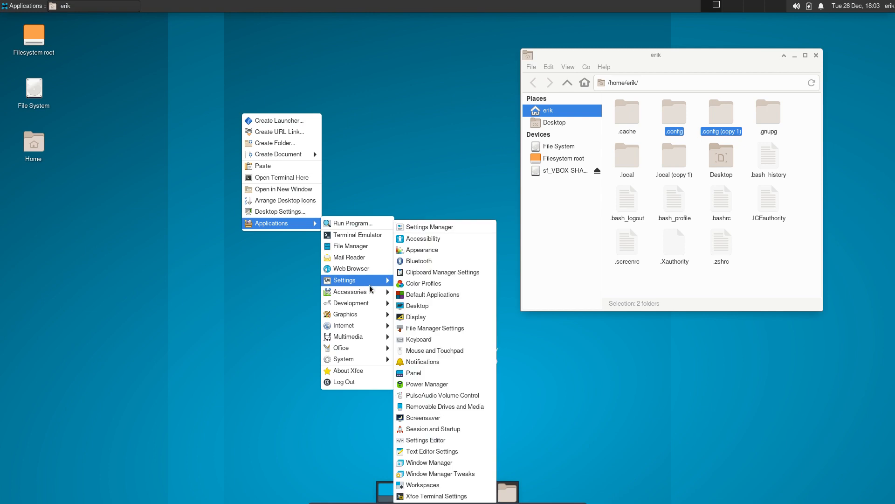
{"action": "left_click", "coordinate": [282, 212]}
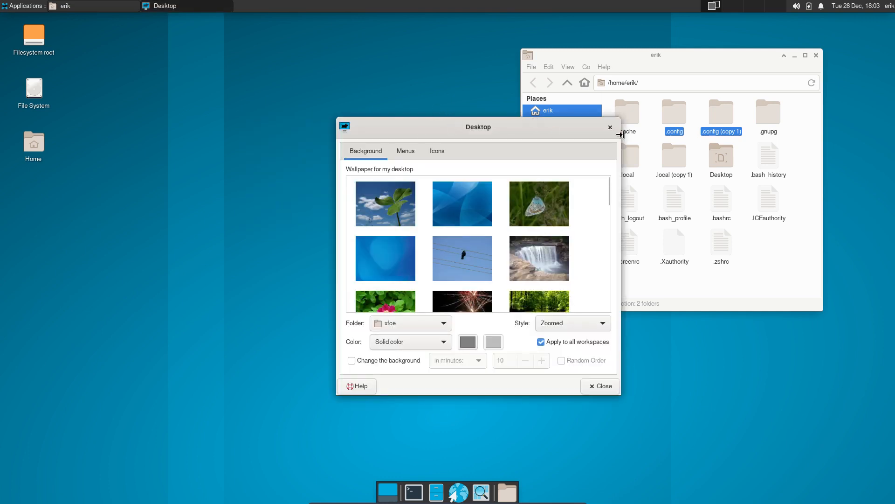
{"action": "left_click_drag", "start_coordinate": [480, 131], "coordinate": [213, 37]}
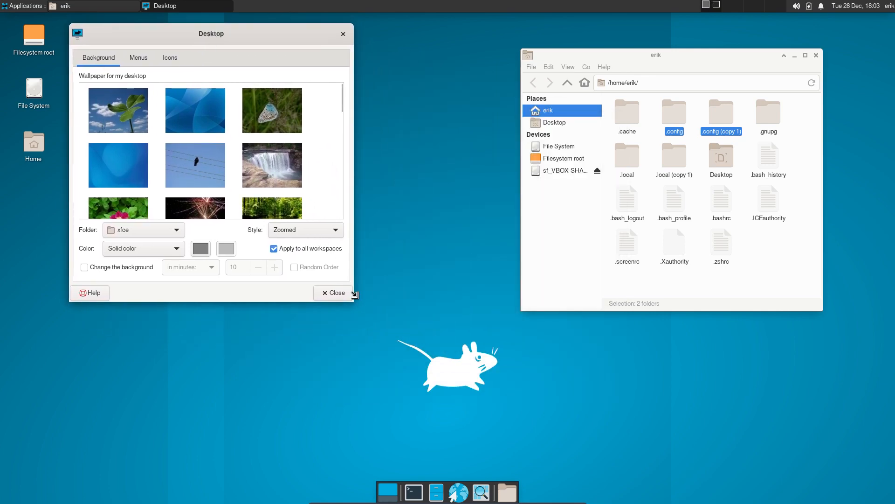
{"action": "left_click_drag", "start_coordinate": [353, 294], "coordinate": [774, 466]}
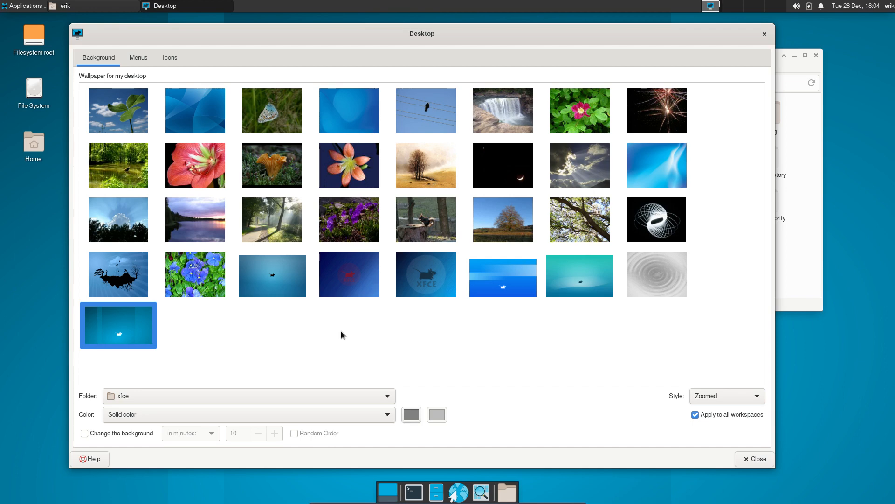
{"action": "left_click", "coordinate": [764, 34]}
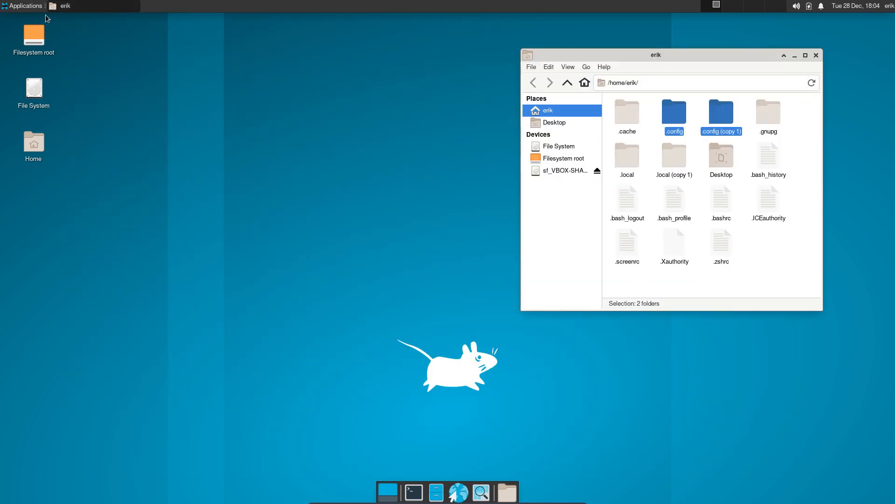
{"action": "left_click", "coordinate": [23, 5]}
- Open Appearance and preview the Arc-Dark, Arc-Lighter and Arc-Darker styles
{"action": "mouse_move", "coordinate": [42, 78]}
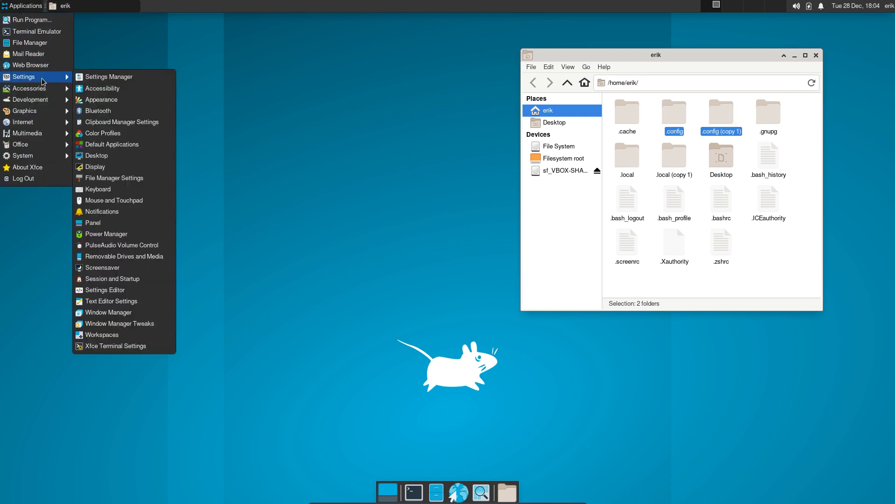
{"action": "left_click", "coordinate": [116, 101]}
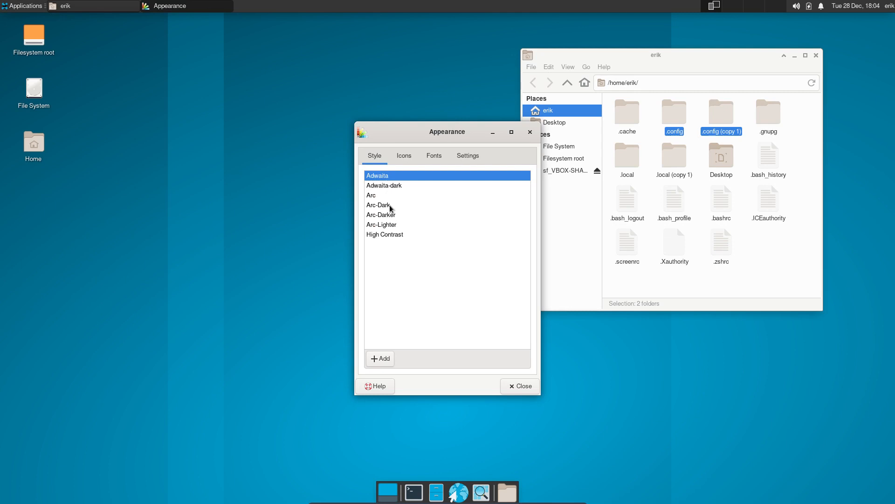
{"action": "left_click", "coordinate": [390, 205]}
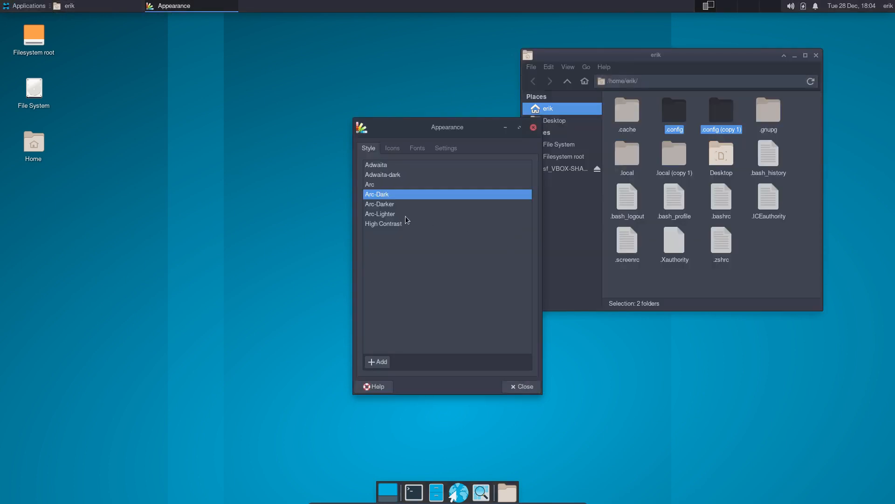
{"action": "left_click", "coordinate": [401, 215]}
{"action": "left_click", "coordinate": [402, 205]}
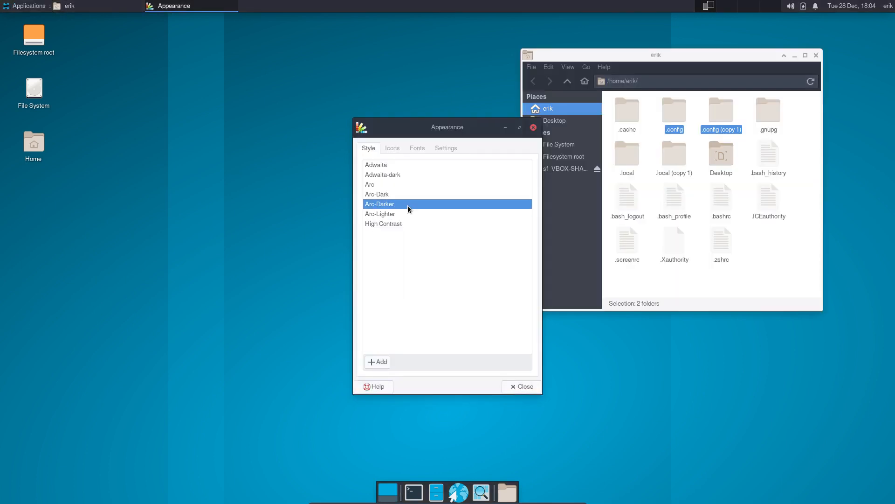
- Shift the windows left, compare Arc-Dark again, and settle on Arc-Darker before viewing icon themes
{"action": "left_click_drag", "start_coordinate": [455, 133], "coordinate": [240, 159]}
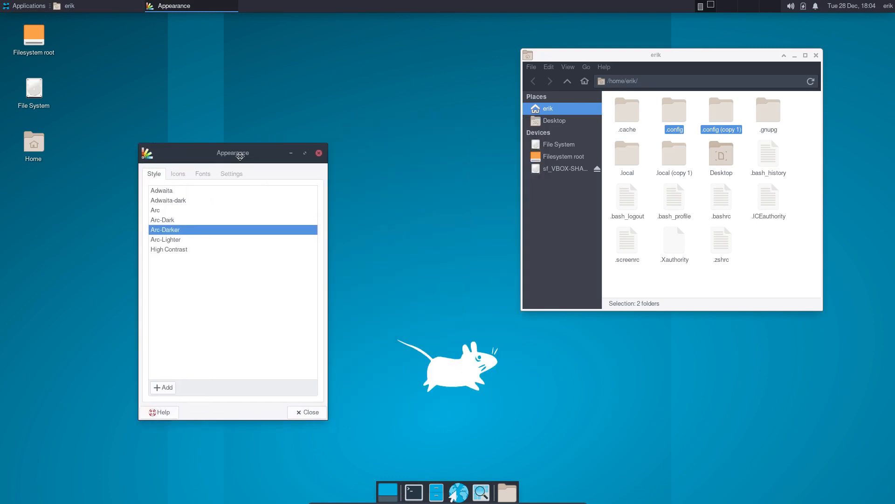
{"action": "left_click_drag", "start_coordinate": [669, 52], "coordinate": [568, 57]}
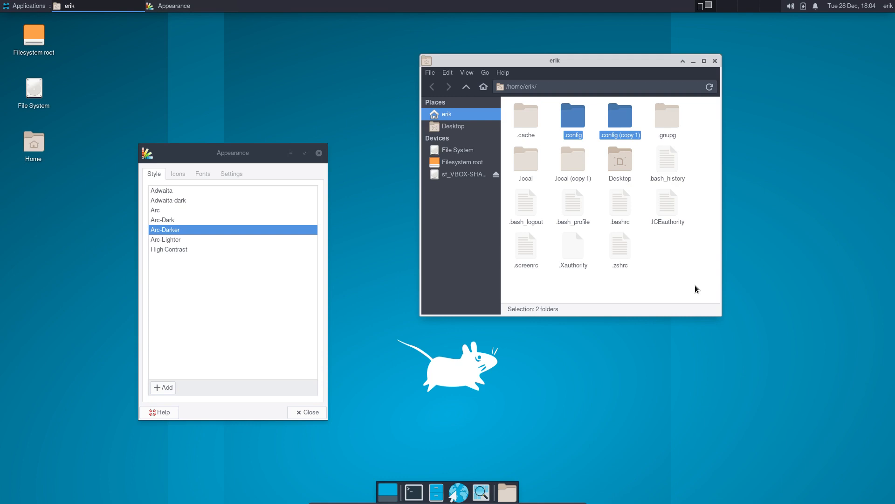
{"action": "left_click", "coordinate": [187, 221]}
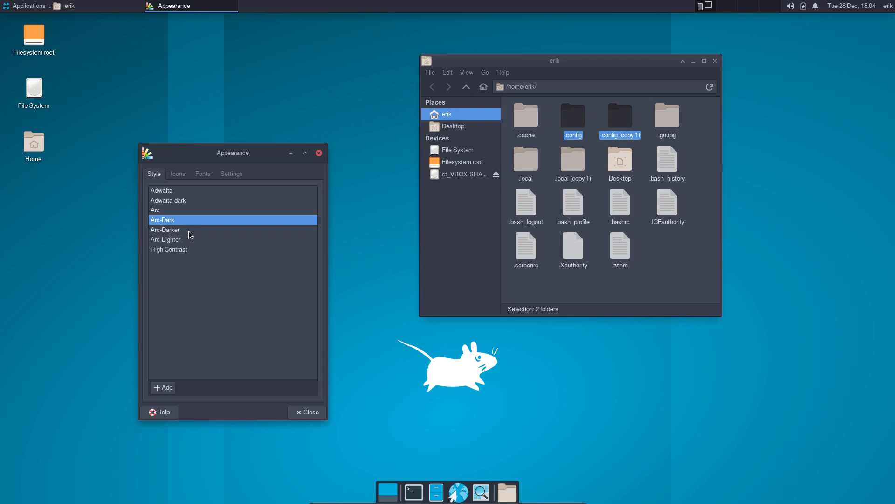
{"action": "left_click", "coordinate": [188, 231]}
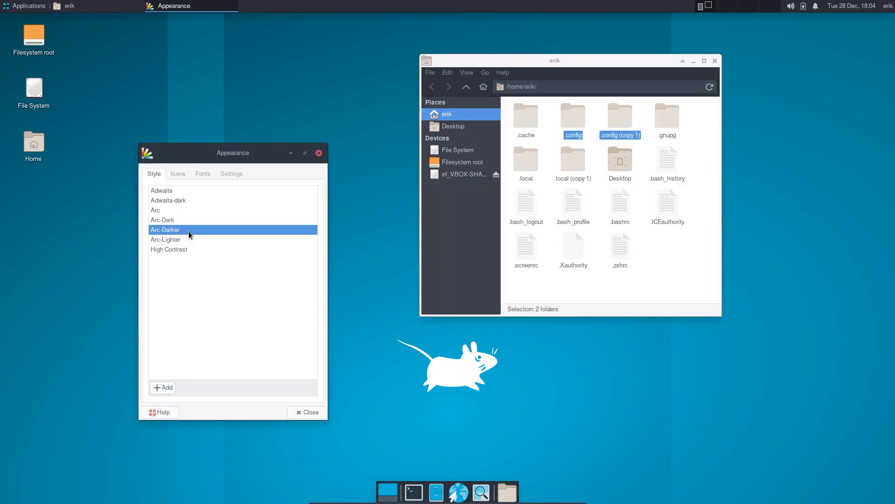
{"action": "left_click", "coordinate": [178, 174]}
- Apply the Papirus-Dark icon theme and set the default font to Sans Regular 11
{"action": "left_click", "coordinate": [216, 307]}
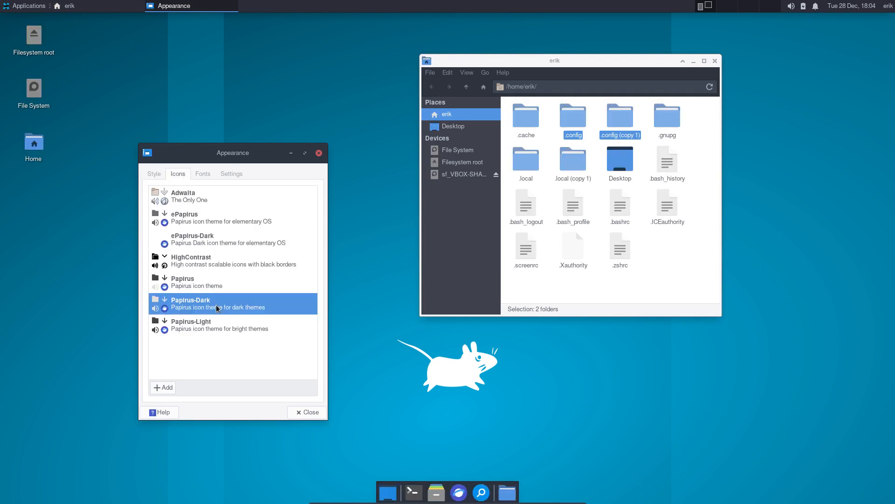
{"action": "left_click", "coordinate": [203, 174]}
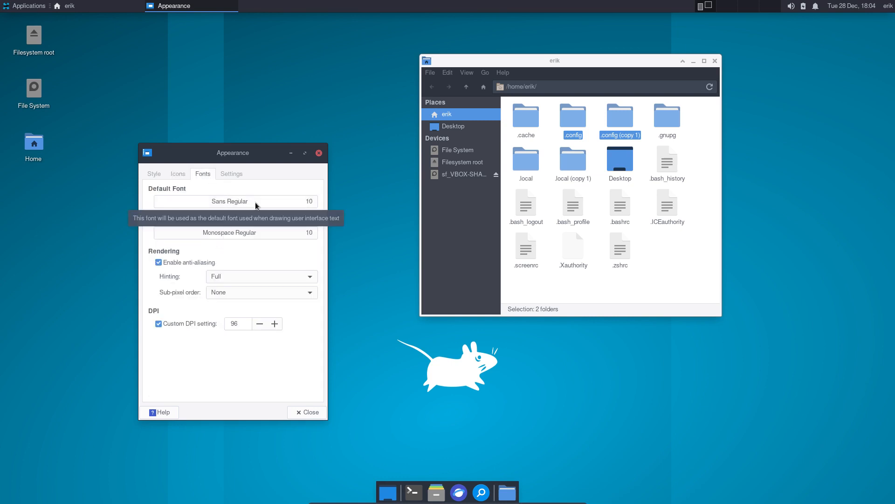
{"action": "left_click", "coordinate": [310, 205]}
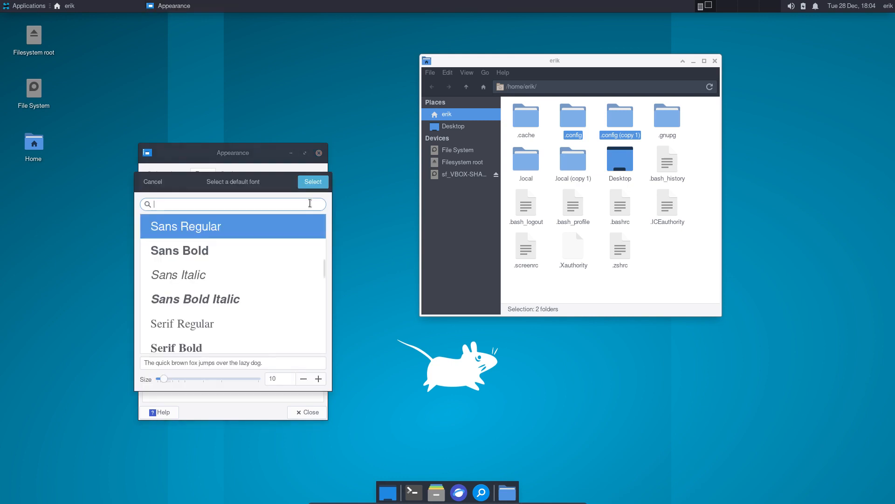
{"action": "left_click", "coordinate": [317, 380]}
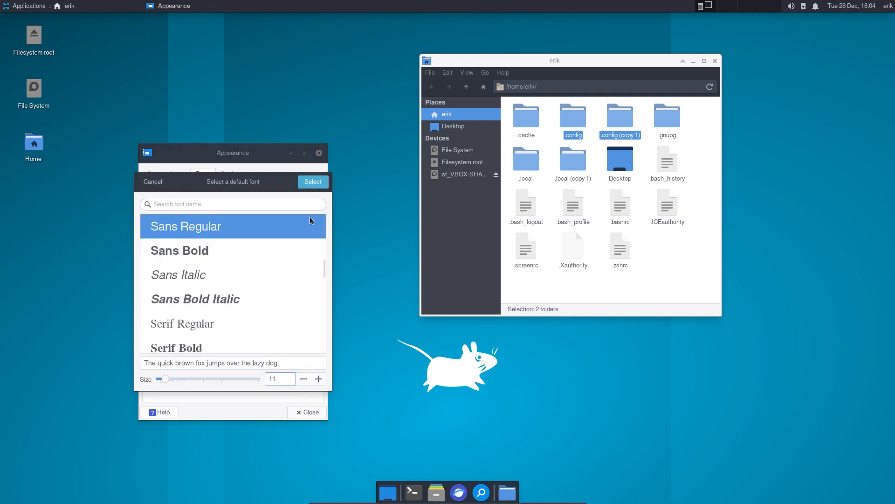
{"action": "left_click", "coordinate": [314, 182]}
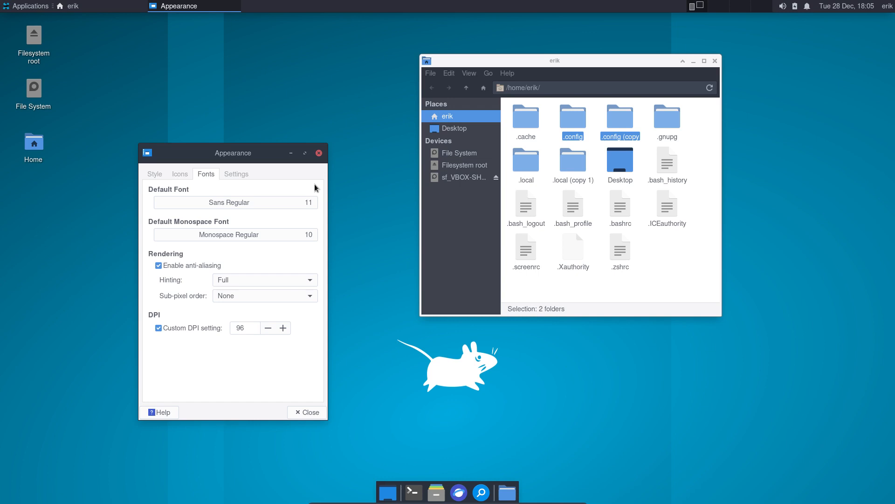
- Set the default monospace font to Monospace Regular 11
{"action": "left_click", "coordinate": [310, 235]}
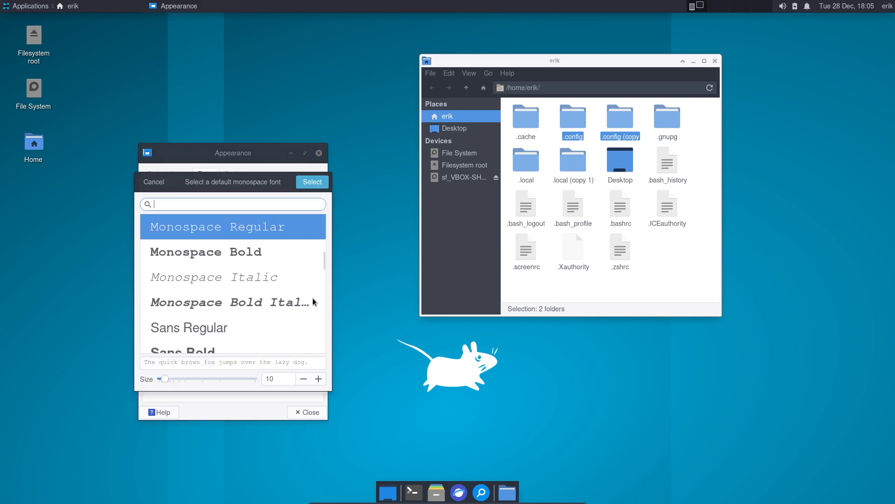
{"action": "left_click", "coordinate": [318, 379]}
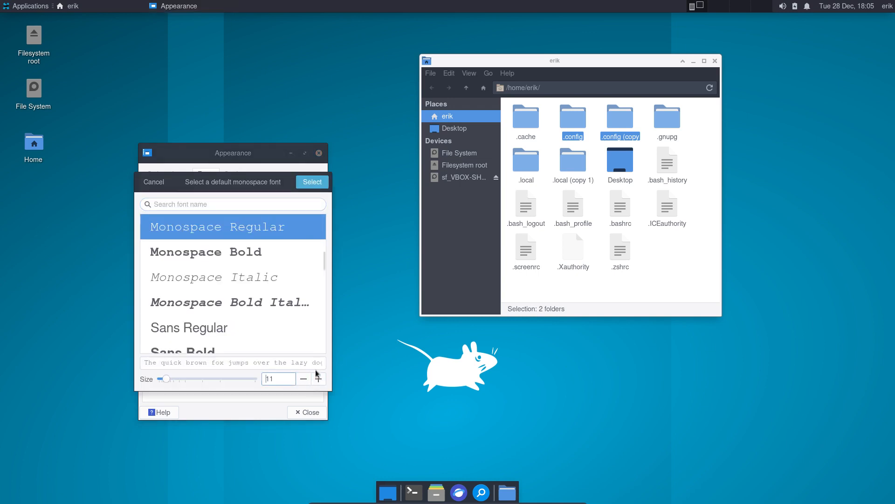
{"action": "left_click", "coordinate": [312, 182]}
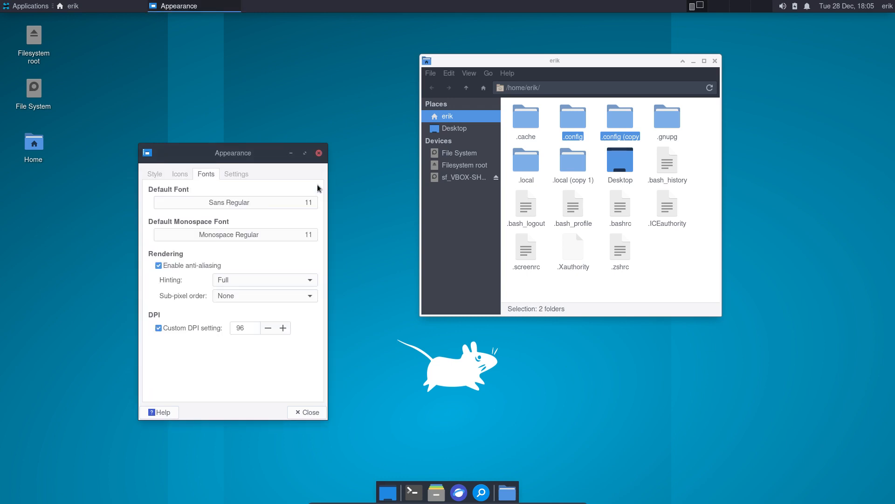
- Leave window scaling at no scaling on the Settings tab and close Appearance
{"action": "left_click", "coordinate": [234, 174]}
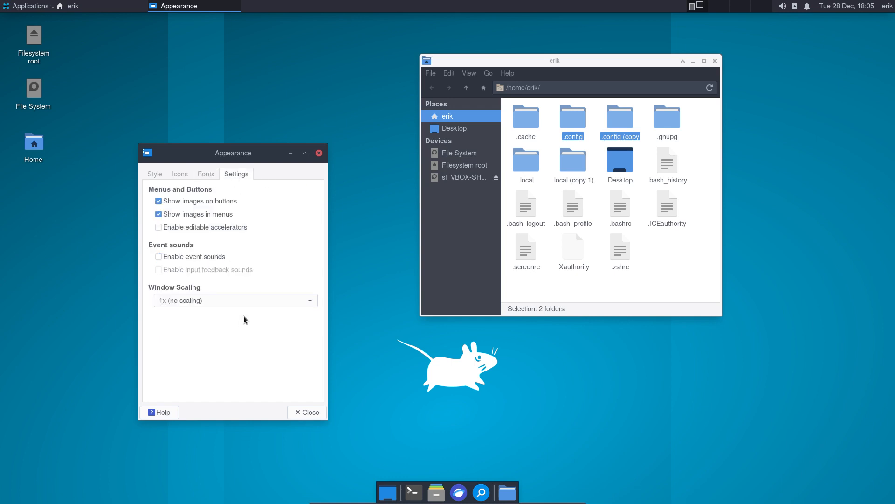
{"action": "left_click", "coordinate": [257, 303]}
{"action": "left_click", "coordinate": [257, 303]}
{"action": "left_click", "coordinate": [309, 412]}
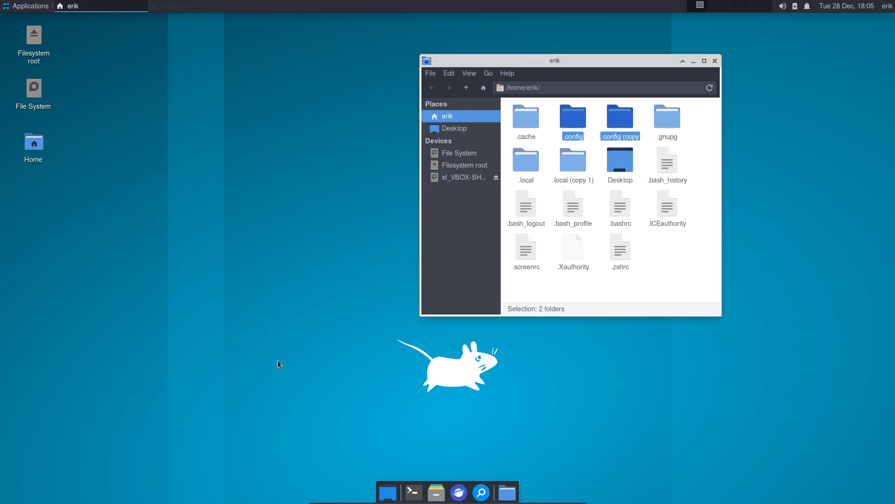
- Launch the Settings Manager from Applications > Settings
{"action": "left_click", "coordinate": [22, 5]}
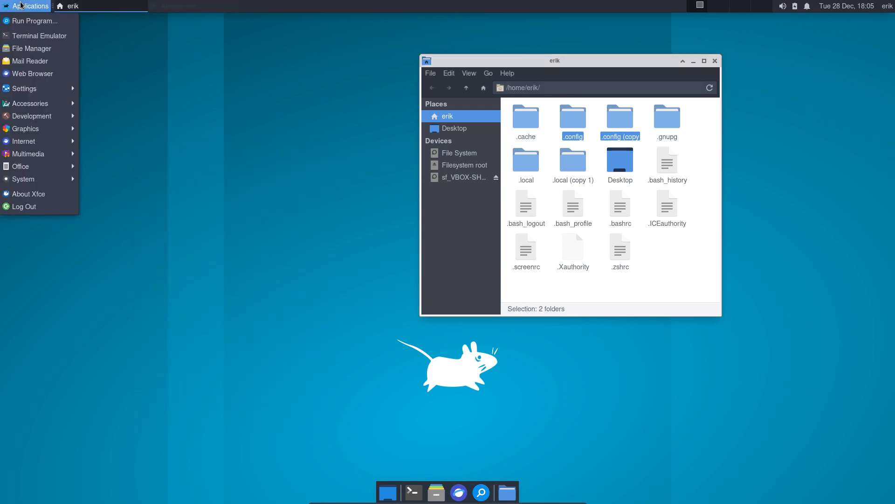
{"action": "left_click", "coordinate": [496, 88]}
{"action": "left_click", "coordinate": [30, 5]}
{"action": "mouse_move", "coordinate": [33, 88]}
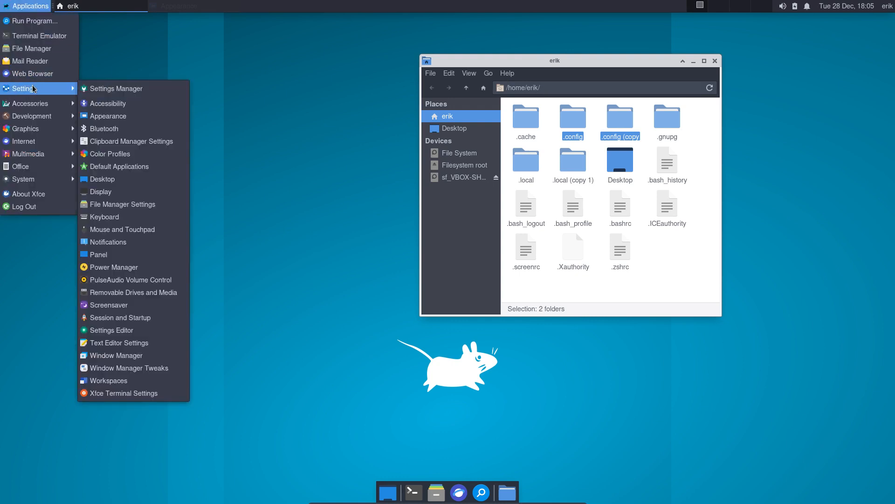
{"action": "left_click", "coordinate": [105, 88]}
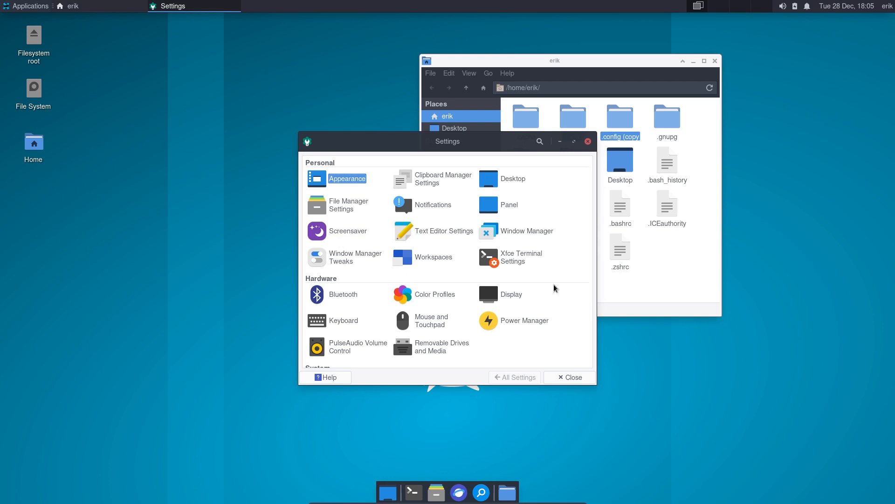
- Open Window Manager settings, pick the Arc-Dark decoration theme, and move the dialog lower left
{"action": "left_click", "coordinate": [534, 233]}
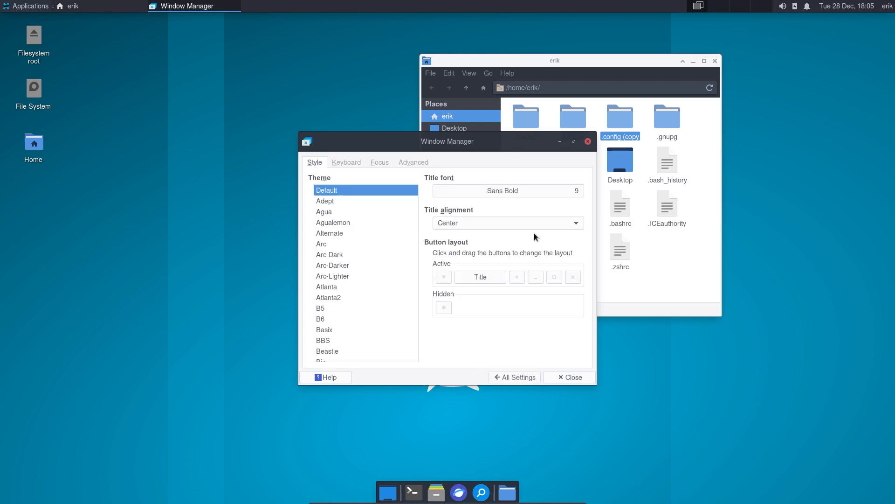
{"action": "left_click", "coordinate": [336, 254]}
{"action": "left_click_drag", "start_coordinate": [455, 141], "coordinate": [220, 189]}
- Preview the Default, Adept, Arc, Arc-Dark, Arc-Darker, Arc-Lighter and Atlanta decoration themes
{"action": "left_click", "coordinate": [100, 237]}
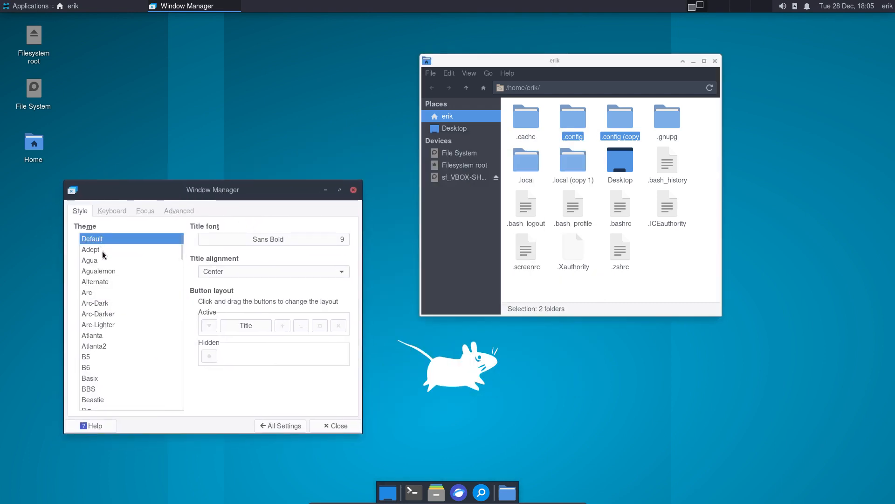
{"action": "left_click", "coordinate": [102, 252]}
{"action": "key", "text": "Down"}
{"action": "key", "text": "Down"}
{"action": "key", "text": "Down"}
{"action": "key", "text": "Down"}
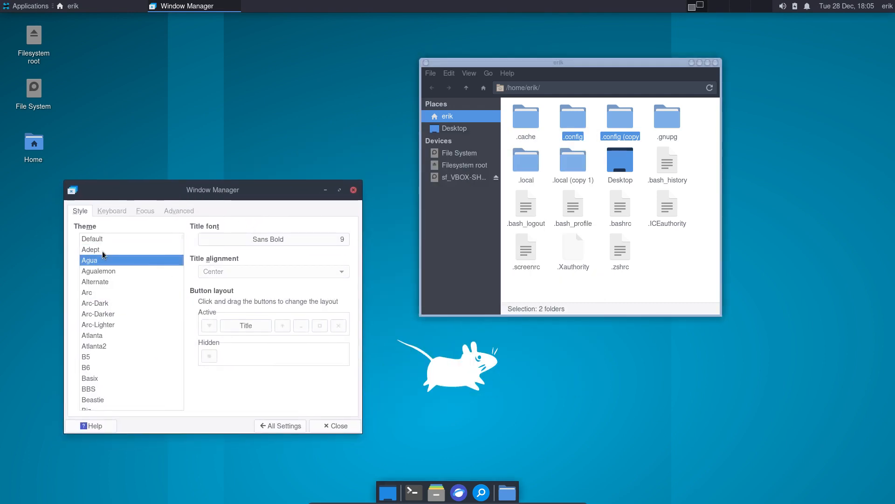
{"action": "key", "text": "Down"}
{"action": "key", "text": "Down"}
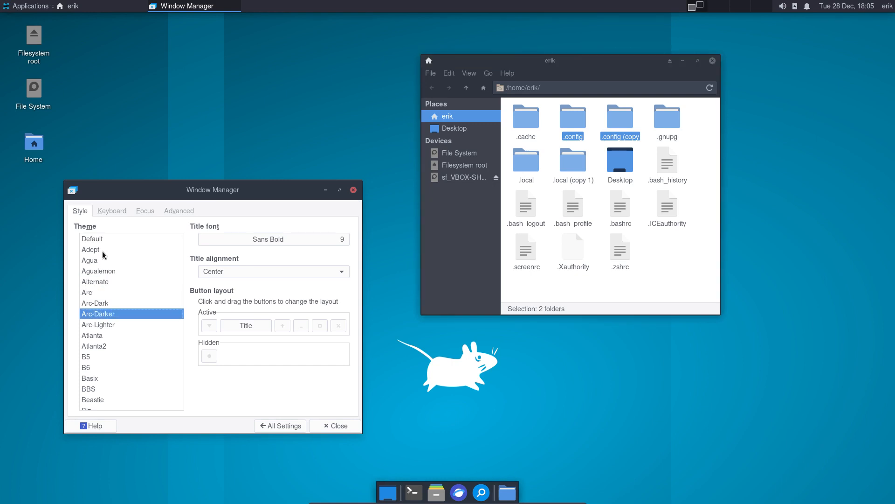
{"action": "key", "text": "Up"}
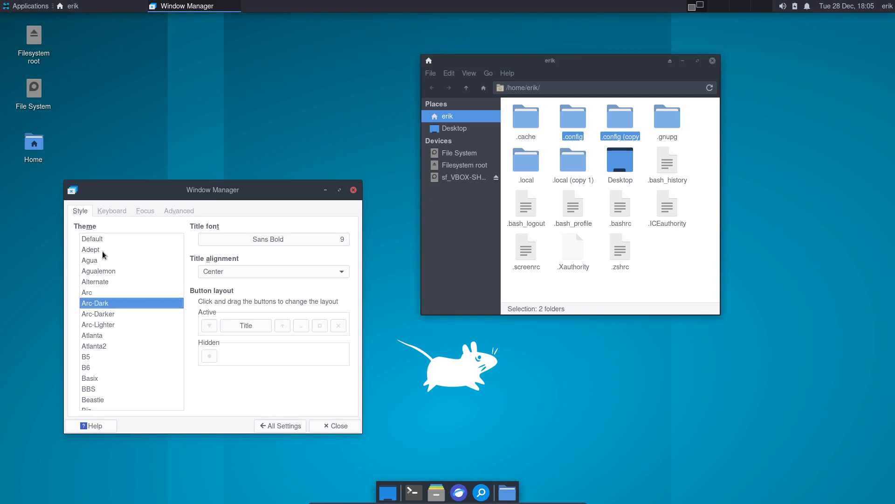
{"action": "key", "text": "Up"}
{"action": "key", "text": "Down"}
{"action": "key", "text": "Down"}
{"action": "key", "text": "Down"}
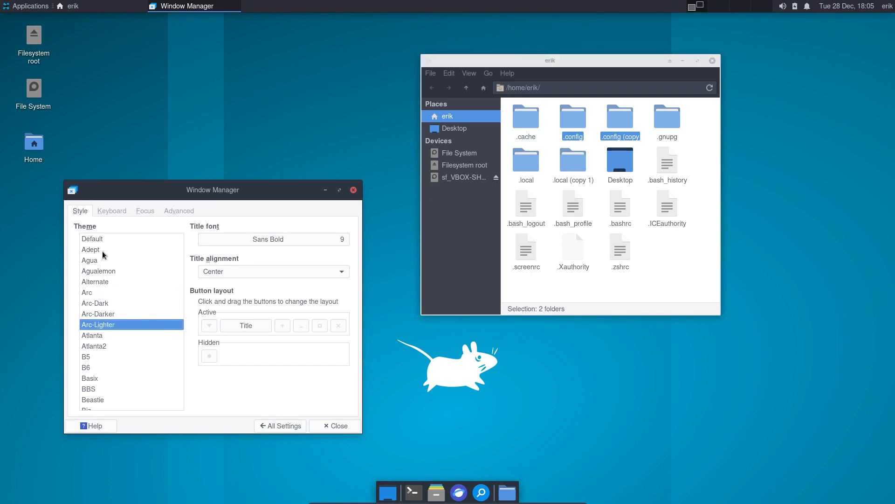
{"action": "key", "text": "Down"}
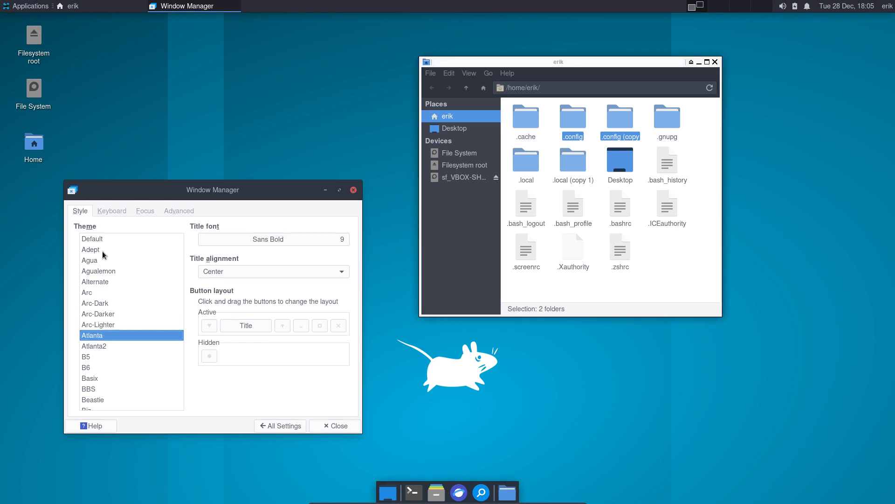
{"action": "key", "text": "Down"}
{"action": "key", "text": "Down"}
{"action": "key", "text": "Down"}
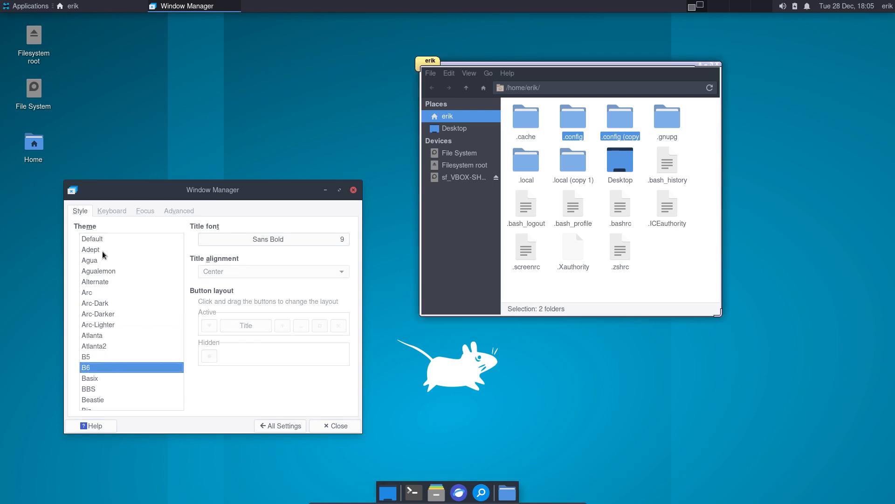
- Step through the decoration themes from Basix and Blackwall down to Koynacity
{"action": "key", "text": "Down"}
{"action": "key", "text": "Down"}
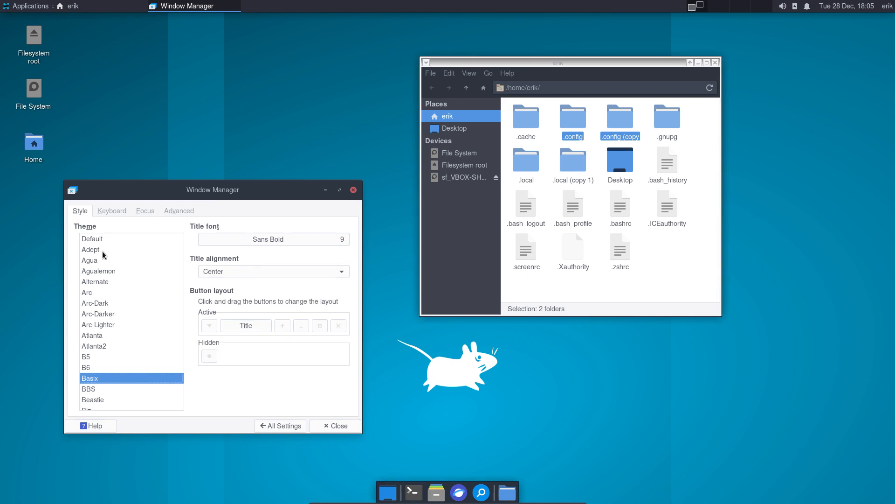
{"action": "key", "text": "Down"}
{"action": "key", "text": "Down"}
{"action": "key", "text": "Down"}
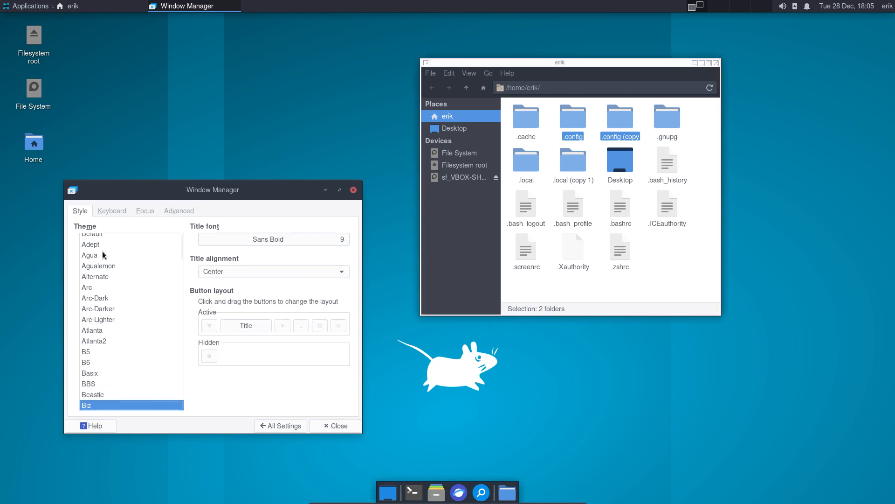
{"action": "key", "text": "Down"}
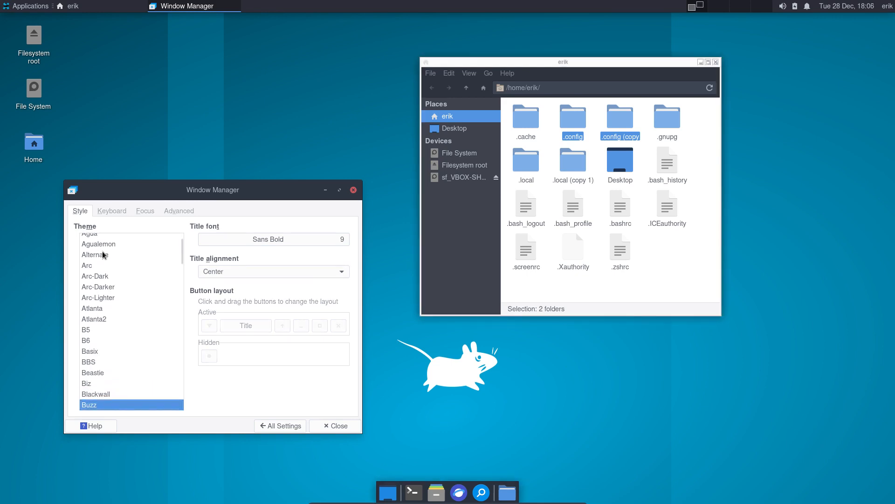
{"action": "key", "text": "Down"}
{"action": "key", "text": "Down"}
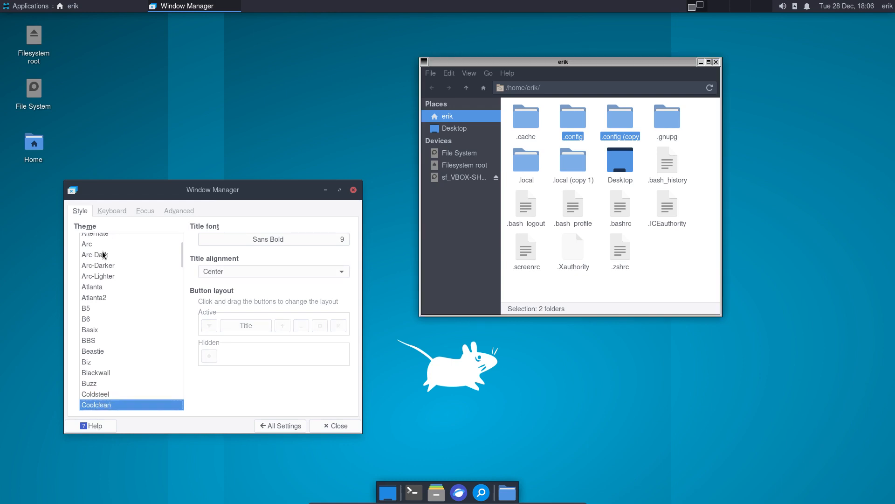
{"action": "key", "text": "Down"}
{"action": "key", "text": "Down"}
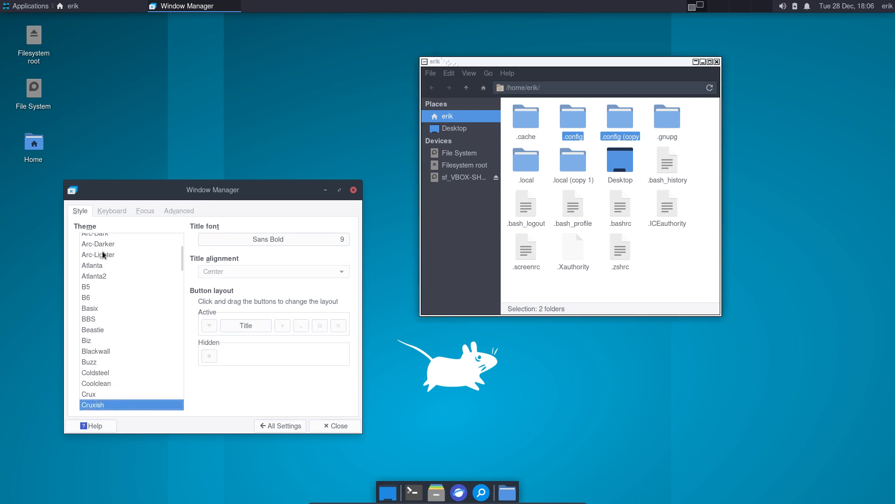
{"action": "key", "text": "Down"}
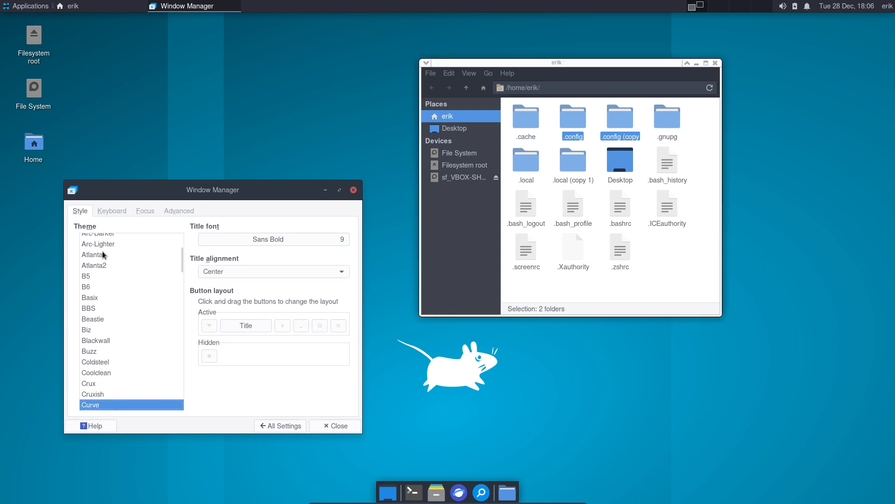
{"action": "key", "text": "Down"}
{"action": "key", "text": "Down"}
{"action": "key", "text": "Down"}
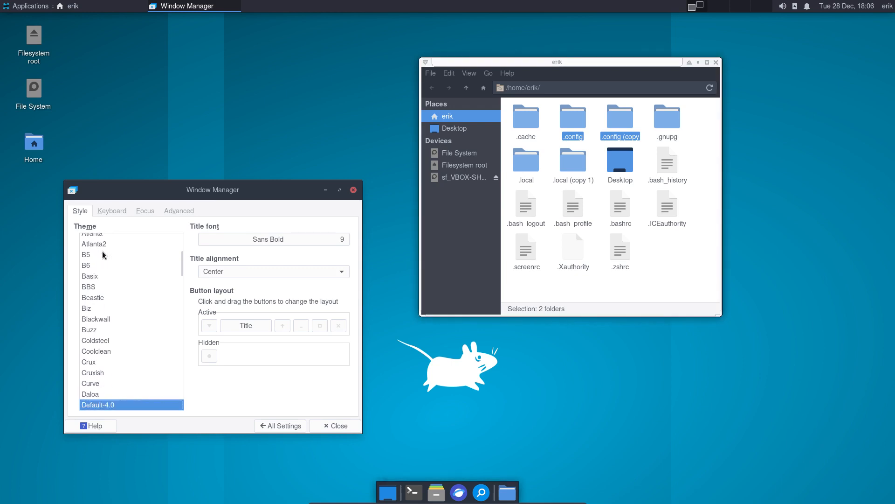
{"action": "key", "text": "Down"}
{"action": "key", "text": "Down"}
{"action": "key", "text": "Down"}
{"action": "key", "text": "Down"}
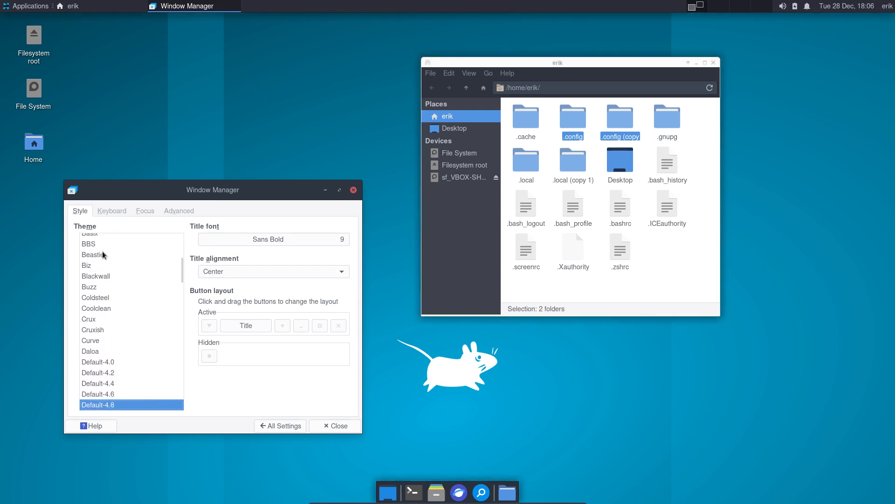
{"action": "key", "text": "Down"}
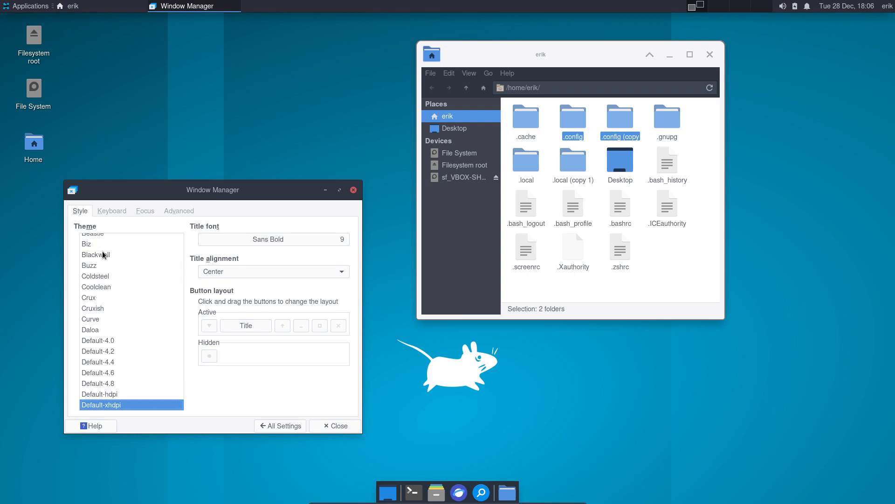
{"action": "key", "text": "Down"}
{"action": "key", "text": "Down"}
{"action": "key", "text": "Down"}
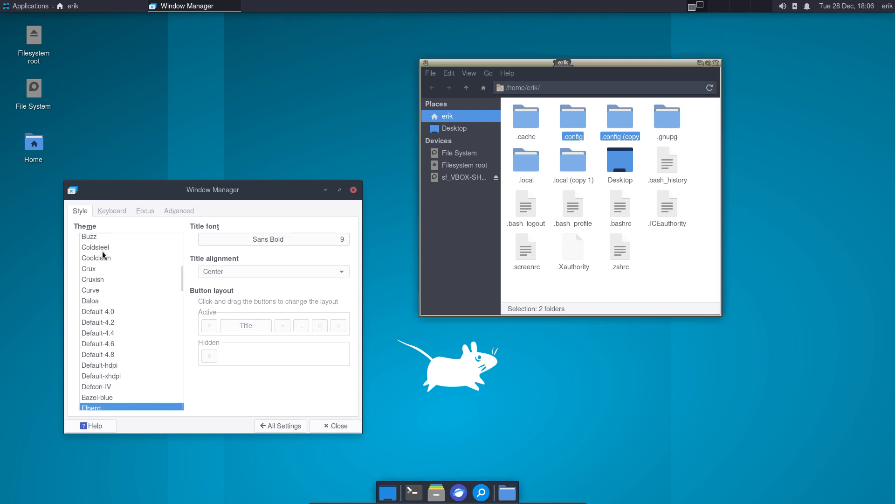
{"action": "key", "text": "Down"}
{"action": "key", "text": "Down"}
{"action": "key", "text": "Down"}
{"action": "key", "text": "Down"}
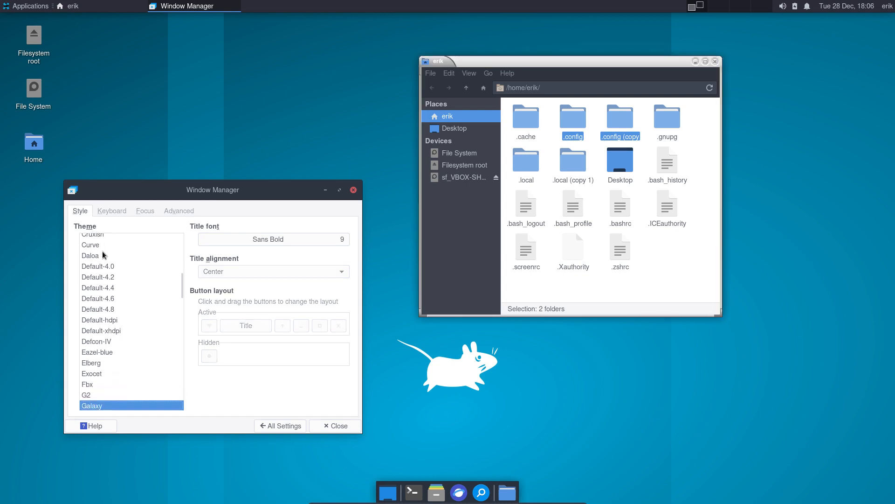
{"action": "key", "text": "Down"}
{"action": "key", "text": "Down"}
{"action": "key", "text": "Down"}
{"action": "key", "text": "Down"}
{"action": "key", "text": "Down"}
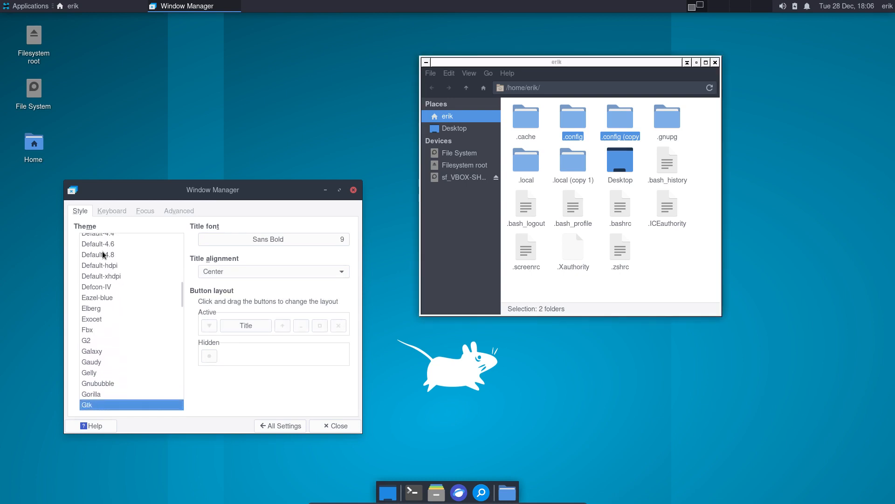
{"action": "key", "text": "Down"}
{"action": "key", "text": "Down"}
{"action": "key", "text": "Down"}
{"action": "key", "text": "Down"}
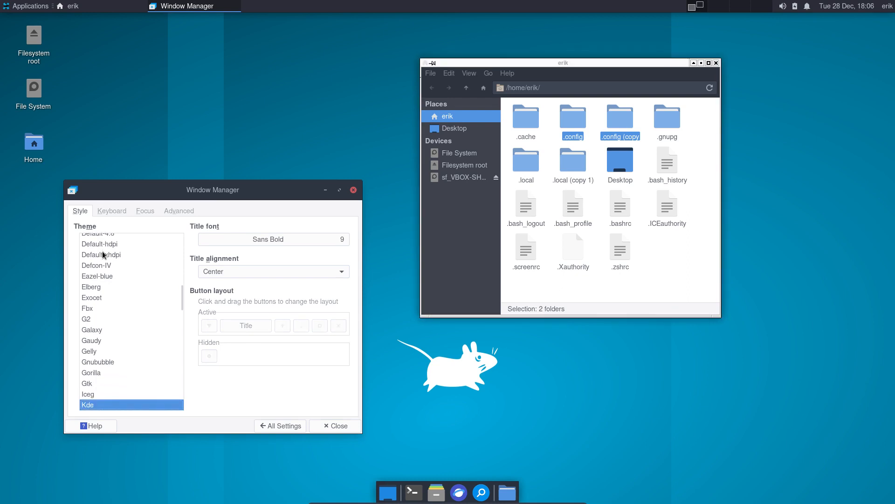
{"action": "key", "text": "Down"}
{"action": "key", "text": "Down"}
{"action": "key", "text": "Down"}
{"action": "key", "text": "Down"}
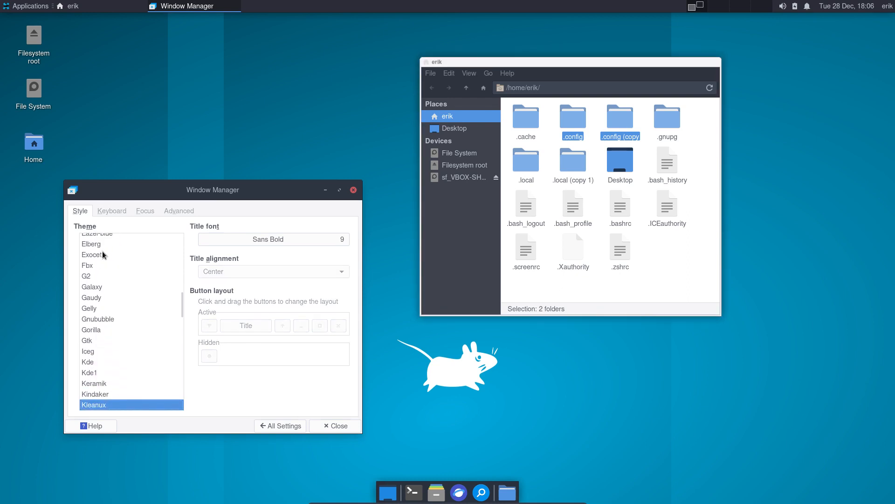
{"action": "key", "text": "Down"}
{"action": "key", "text": "Down"}
{"action": "key", "text": "Down"}
{"action": "key", "text": "Down"}
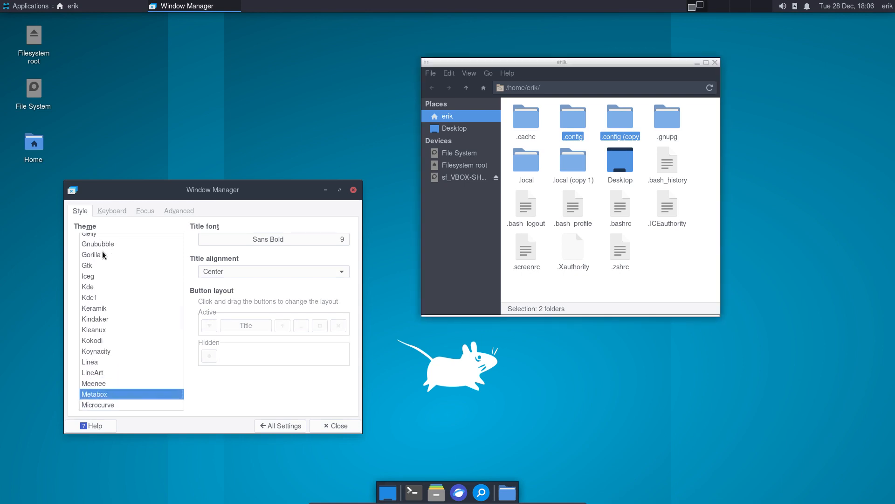
- Continue from Microcurve through Retro, Tubular and Wallis, ending on the Xfce theme
{"action": "key", "text": "Down"}
{"action": "key", "text": "Down"}
{"action": "key", "text": "Down"}
{"action": "key", "text": "Down"}
{"action": "key", "text": "Down"}
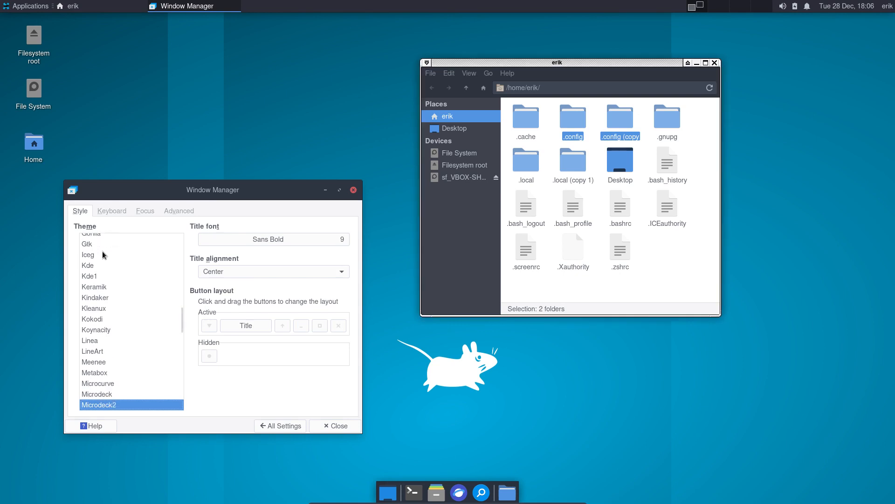
{"action": "key", "text": "Down"}
{"action": "key", "text": "Down"}
{"action": "key", "text": "Down"}
{"action": "key", "text": "Down"}
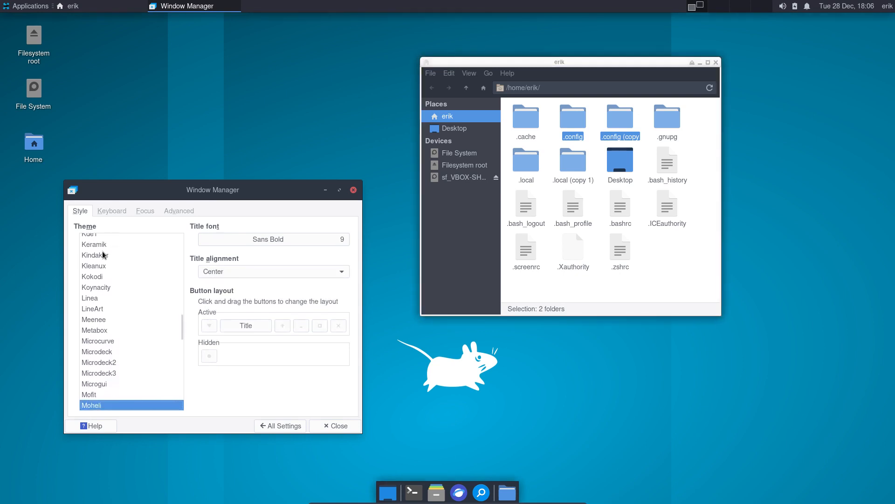
{"action": "key", "text": "Down"}
{"action": "key", "text": "Down"}
{"action": "key", "text": "Down"}
{"action": "key", "text": "Down"}
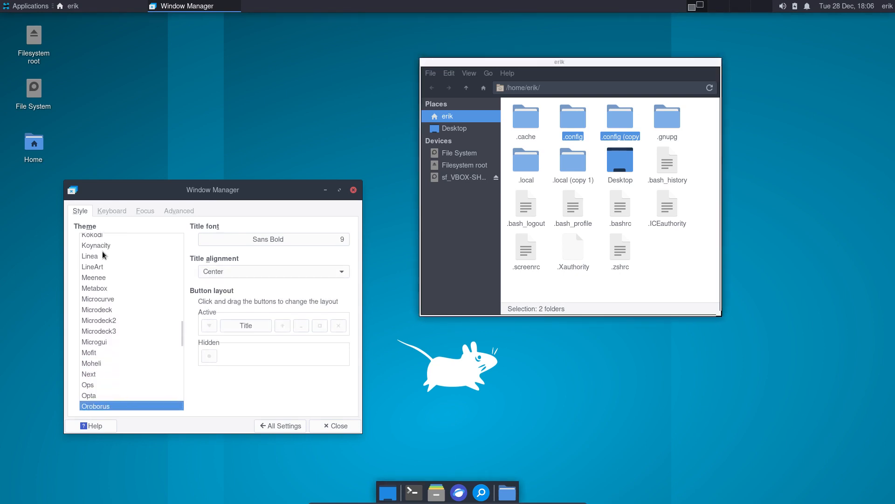
{"action": "key", "text": "Down"}
{"action": "key", "text": "Down"}
{"action": "key", "text": "Down"}
{"action": "key", "text": "Down"}
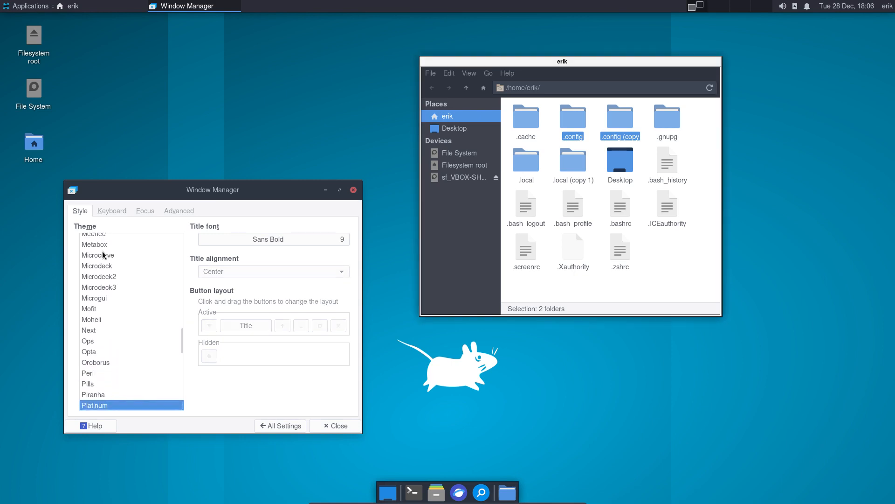
{"action": "key", "text": "Down"}
{"action": "key", "text": "Down"}
{"action": "key", "text": "Down"}
{"action": "key", "text": "Down"}
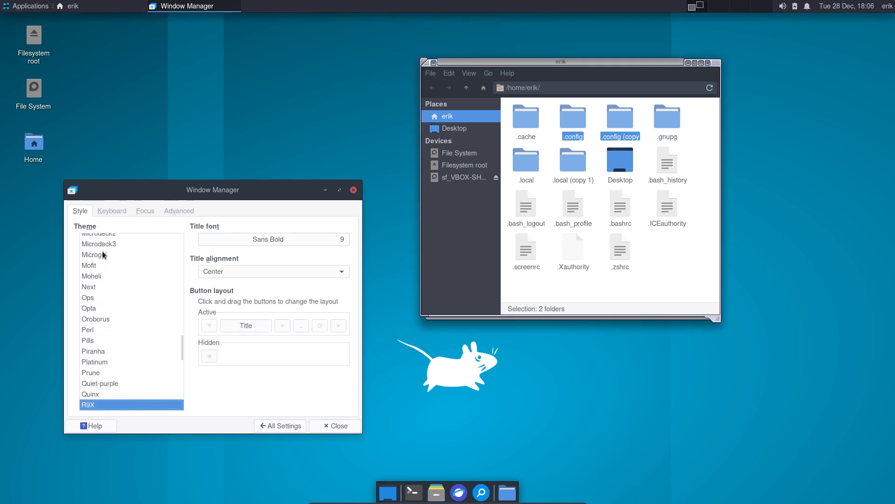
{"action": "key", "text": "Down"}
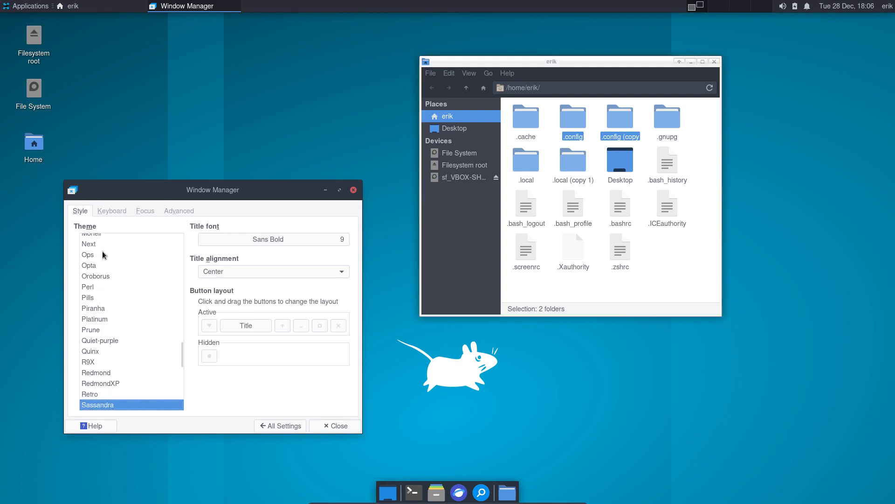
{"action": "key", "text": "Down"}
{"action": "key", "text": "Down"}
{"action": "key", "text": "Down"}
{"action": "key", "text": "Down"}
{"action": "key", "text": "Down"}
{"action": "key", "text": "Down"}
{"action": "key", "text": "Down"}
{"action": "key", "text": "Down"}
{"action": "key", "text": "Down"}
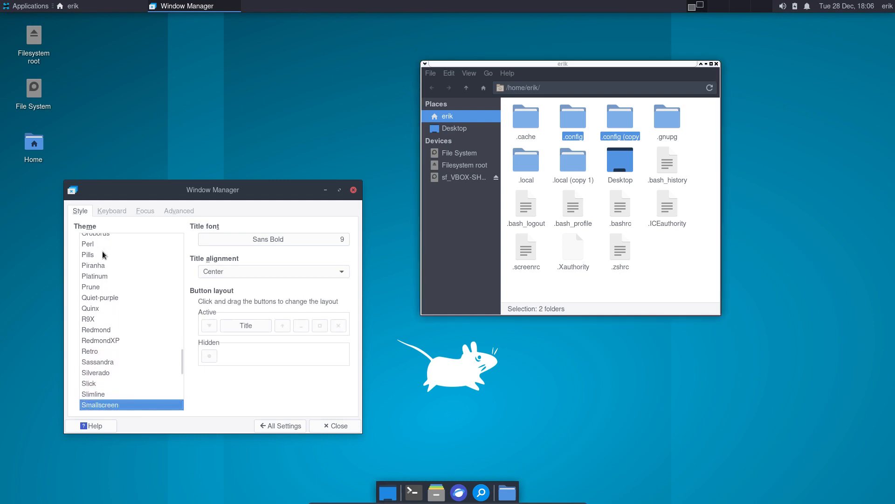
{"action": "key", "text": "Down"}
{"action": "key", "text": "Down"}
{"action": "key", "text": "Down"}
{"action": "key", "text": "Down"}
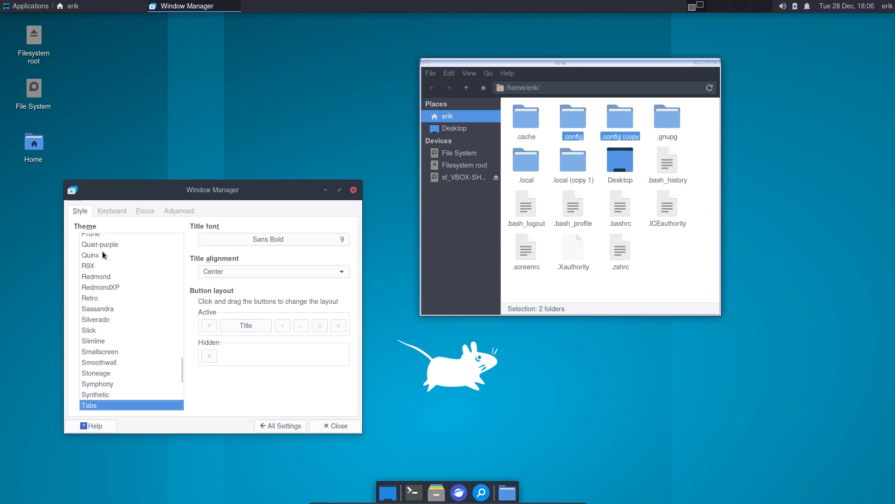
{"action": "key", "text": "Down"}
{"action": "key", "text": "Down"}
{"action": "key", "text": "Down"}
{"action": "key", "text": "Down"}
{"action": "key", "text": "Down"}
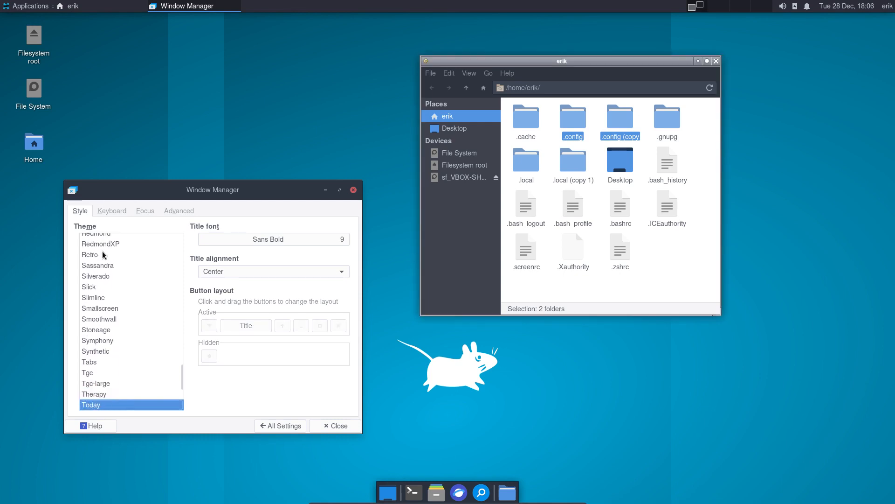
{"action": "key", "text": "Down"}
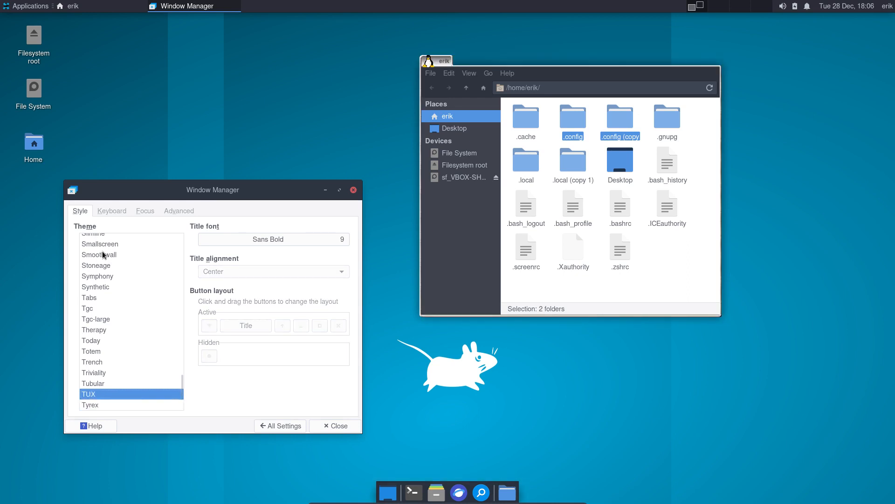
{"action": "key", "text": "Down"}
{"action": "key", "text": "Down"}
{"action": "key", "text": "Down"}
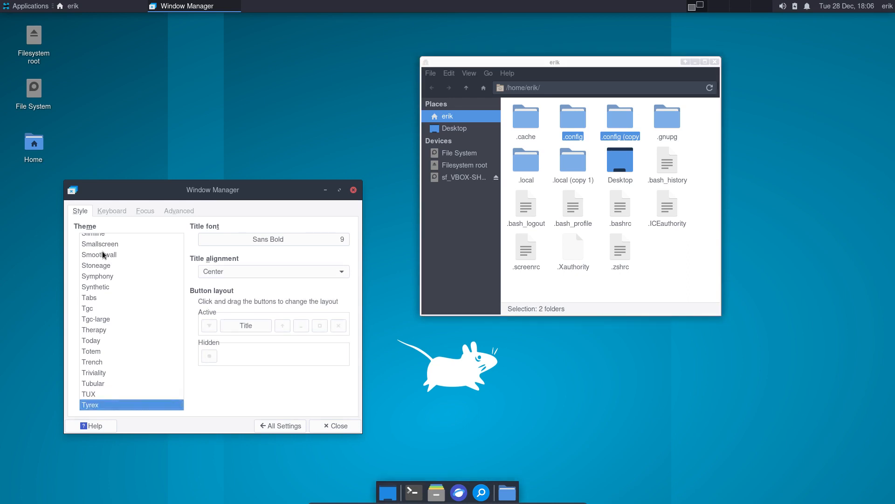
{"action": "key", "text": "Down"}
{"action": "key", "text": "Down"}
{"action": "key", "text": "Down"}
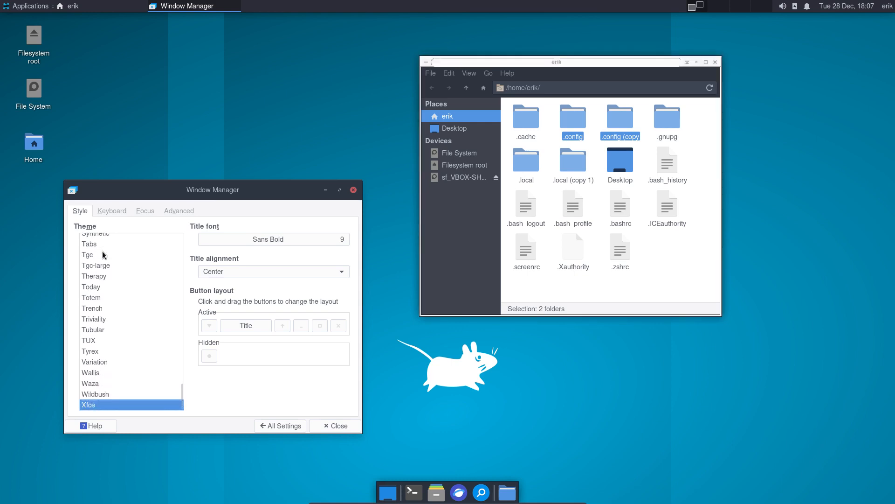
- Reapply Arc-Dark after trying Arc-Darker and Arc-Lighter, then show the Keyboard shortcuts tab
{"action": "scroll", "coordinate": [97, 275], "scroll_direction": "up", "scroll_amount": 15}
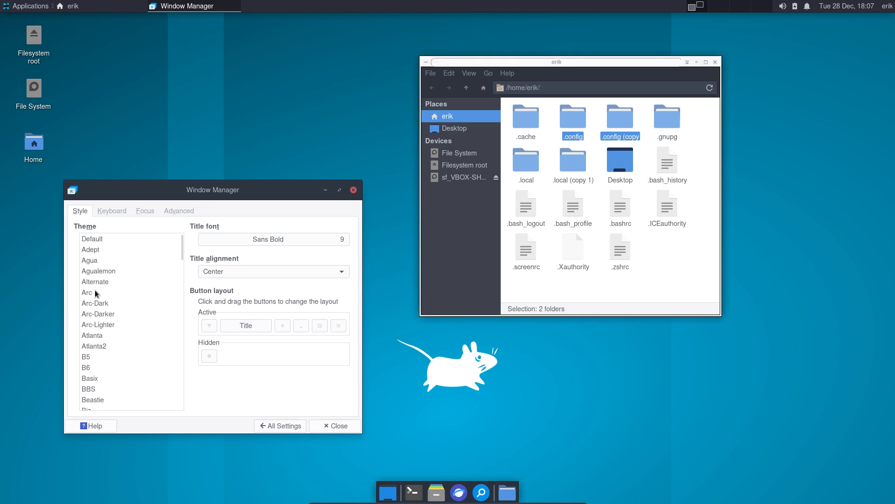
{"action": "left_click", "coordinate": [96, 303]}
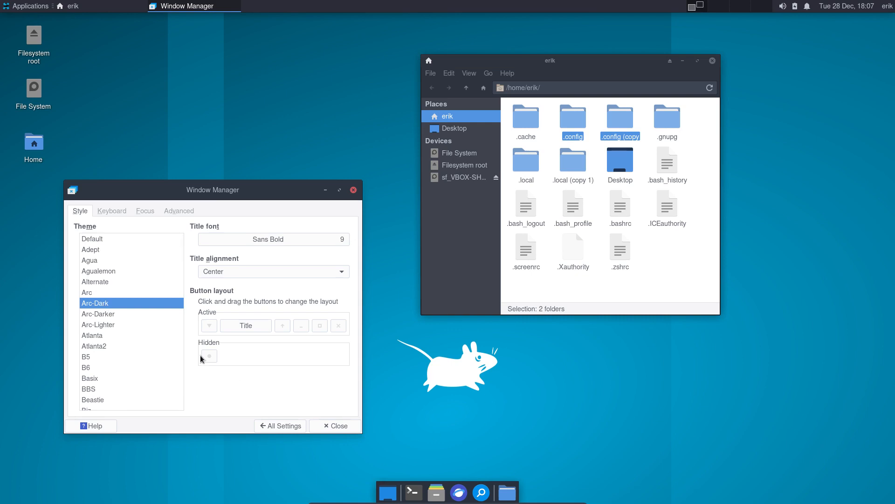
{"action": "left_click", "coordinate": [114, 314]}
{"action": "left_click", "coordinate": [113, 323]}
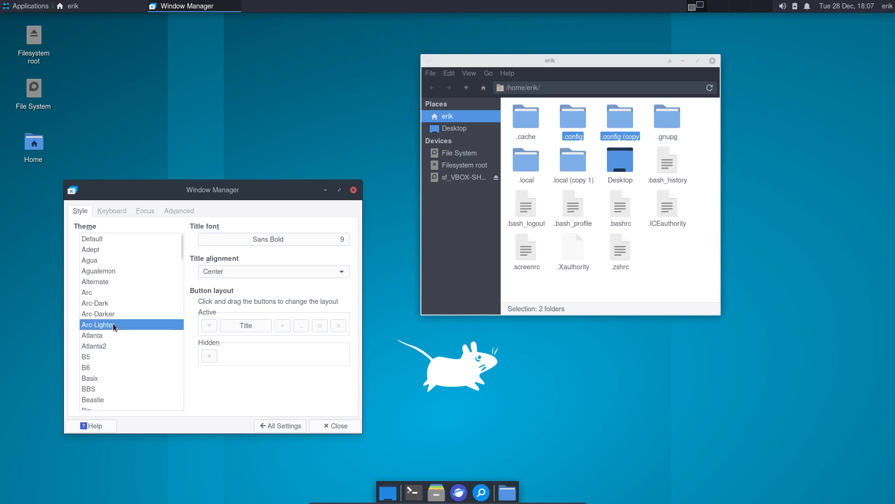
{"action": "left_click", "coordinate": [108, 301]}
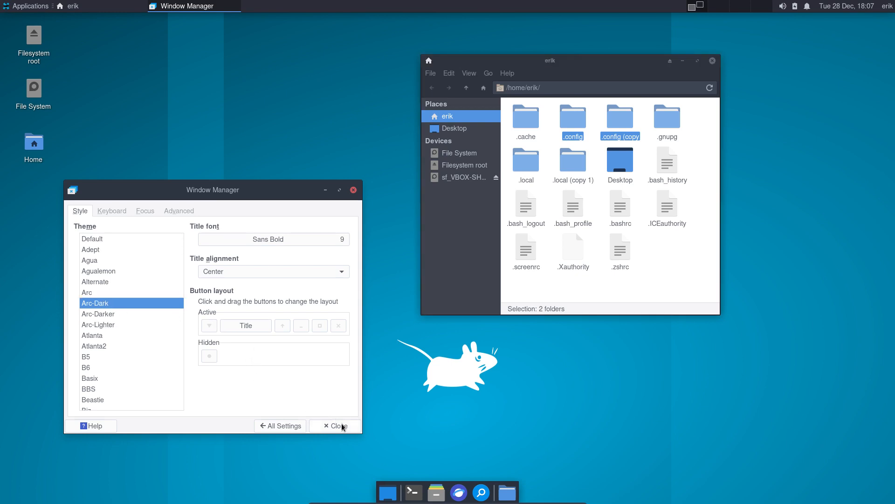
{"action": "left_click", "coordinate": [119, 213]}
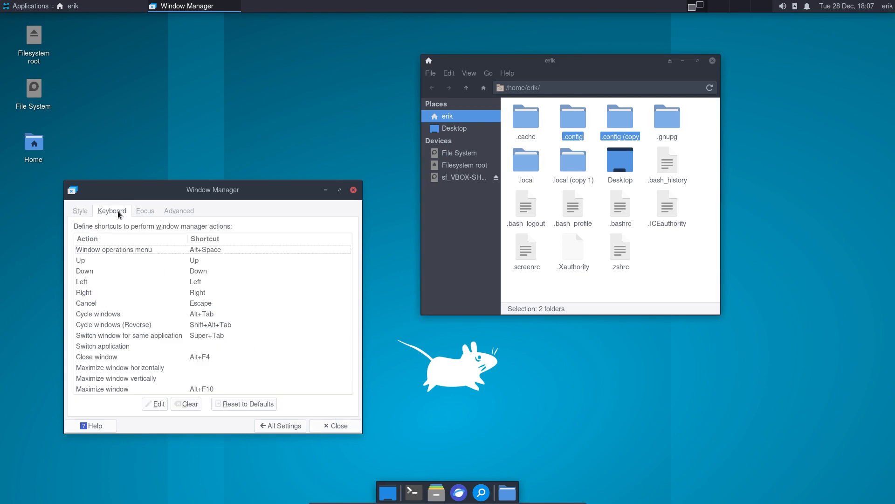
- Look over the Focus tab options, then switch to the Advanced tab
{"action": "left_click", "coordinate": [145, 213]}
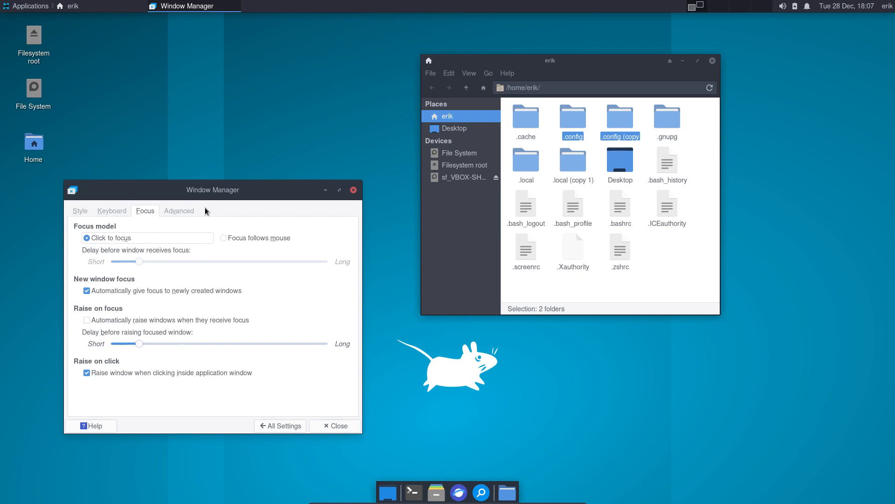
{"action": "left_click", "coordinate": [186, 209]}
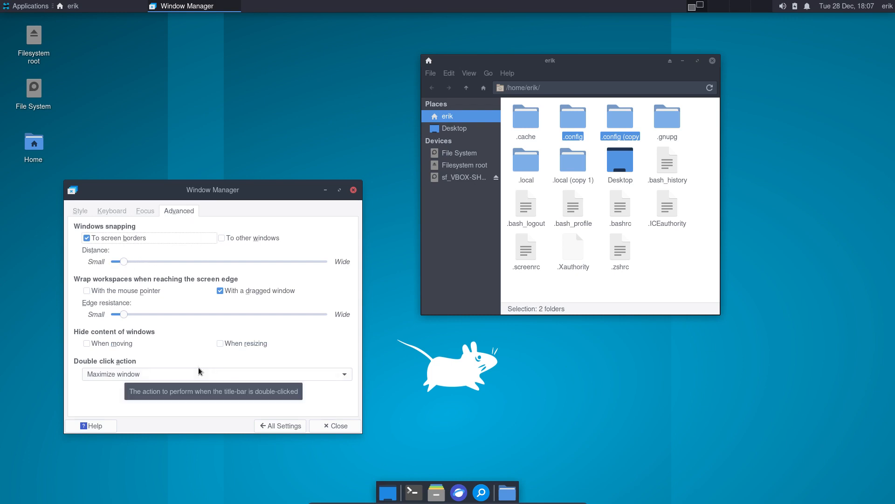
- Close Window Manager settings and Thunar, reopen the home folder from the dock, and show Applications > Development
{"action": "left_click", "coordinate": [340, 426]}
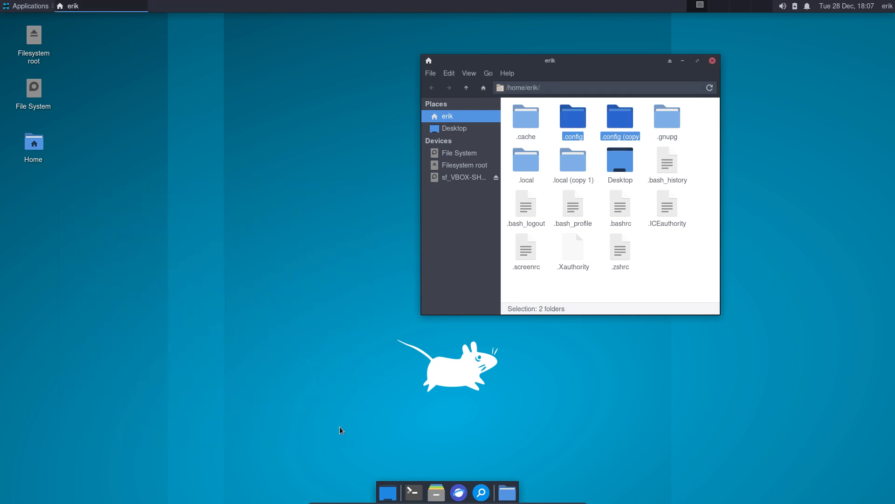
{"action": "left_click", "coordinate": [712, 60]}
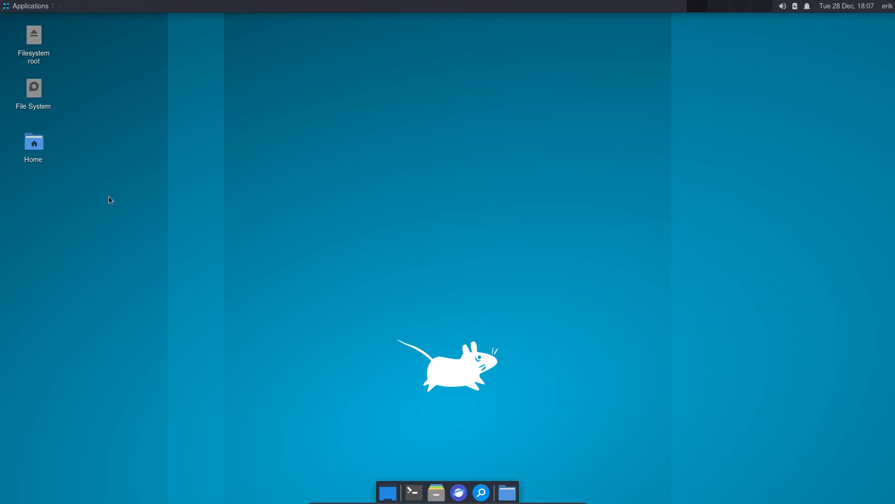
{"action": "left_click", "coordinate": [25, 5]}
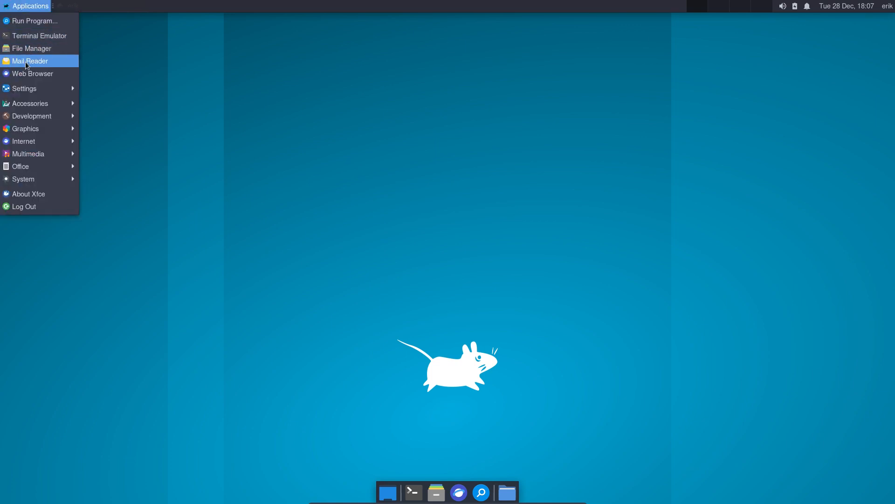
{"action": "left_click", "coordinate": [338, 329]}
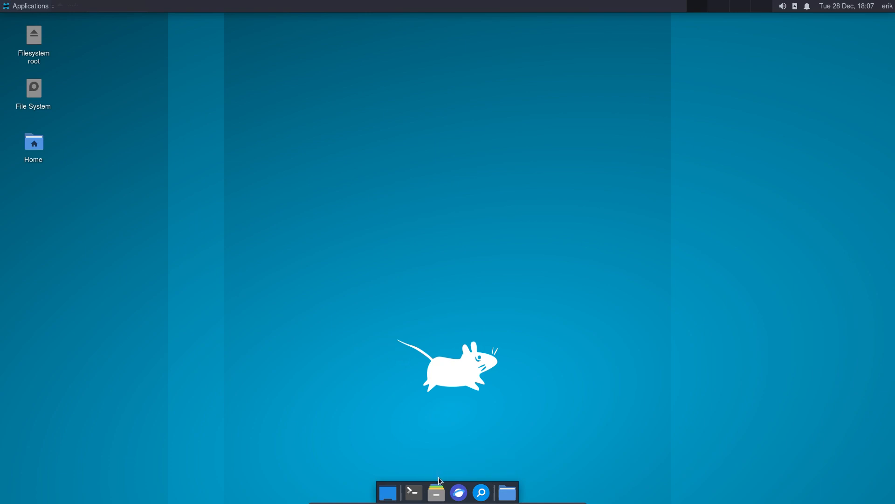
{"action": "left_click", "coordinate": [437, 490]}
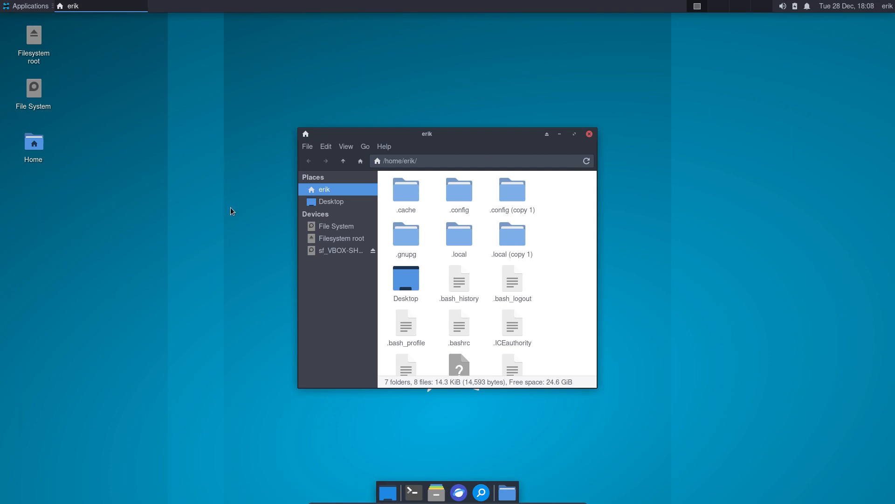
{"action": "left_click", "coordinate": [7, 6]}
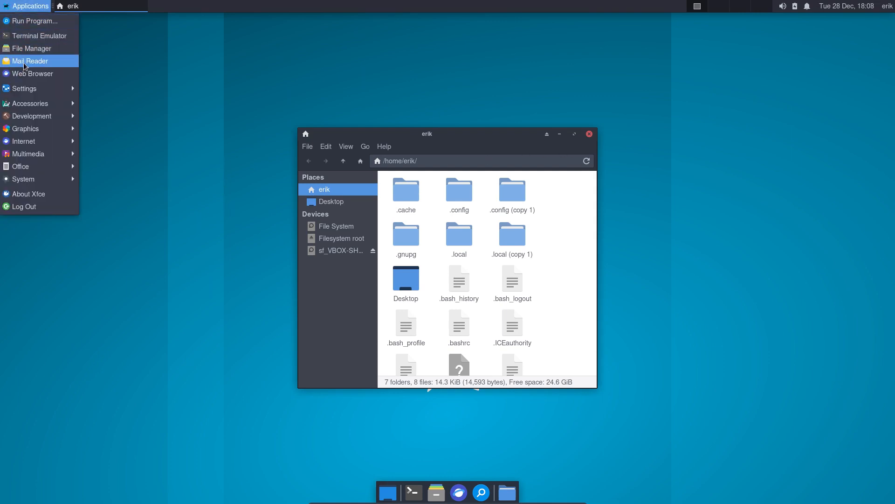
{"action": "mouse_move", "coordinate": [35, 103]}
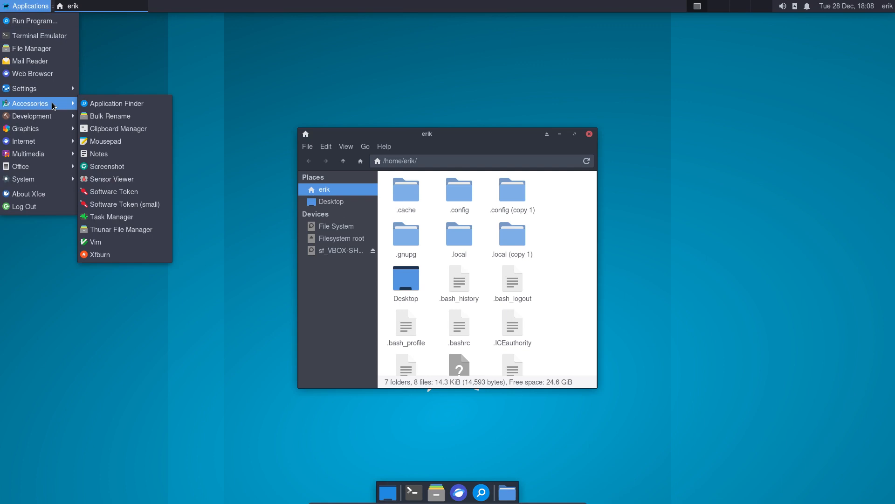
- Start Meld in directory-comparison mode, with Meld on the left half and the file manager on the right
{"action": "mouse_move", "coordinate": [53, 116]}
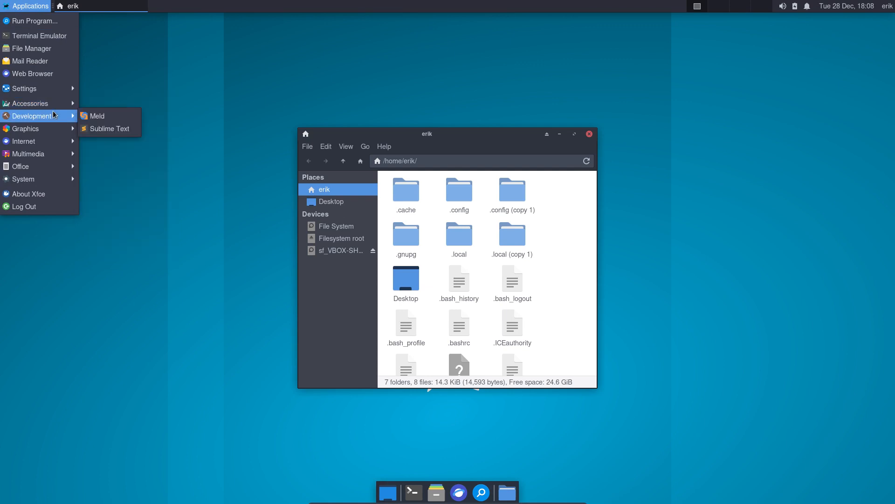
{"action": "left_click", "coordinate": [95, 116]}
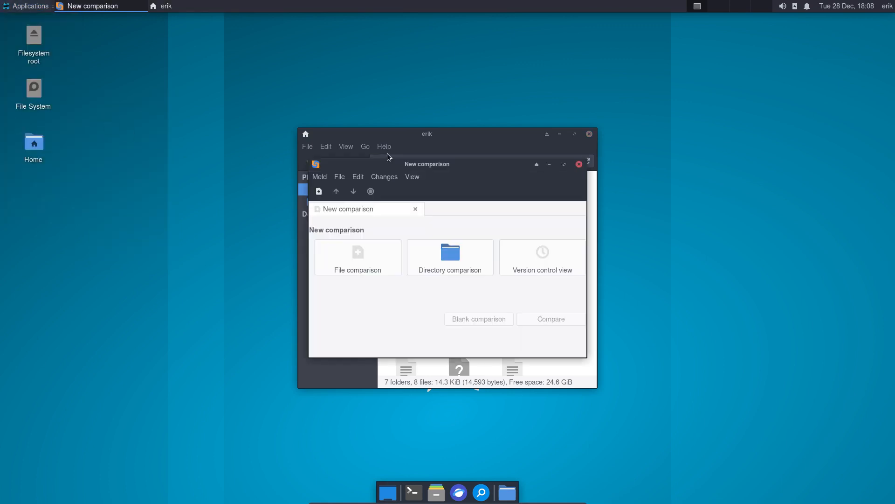
{"action": "left_click", "coordinate": [452, 264]}
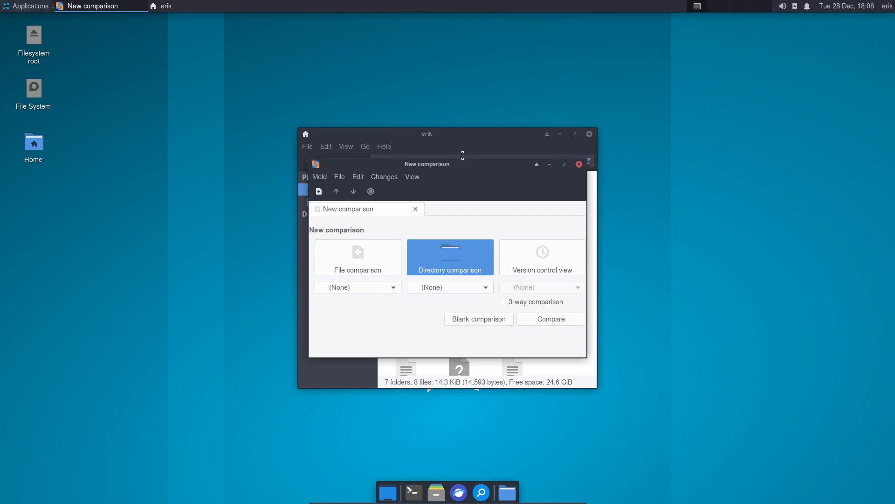
{"action": "left_click_drag", "start_coordinate": [459, 168], "coordinate": [2, 236]}
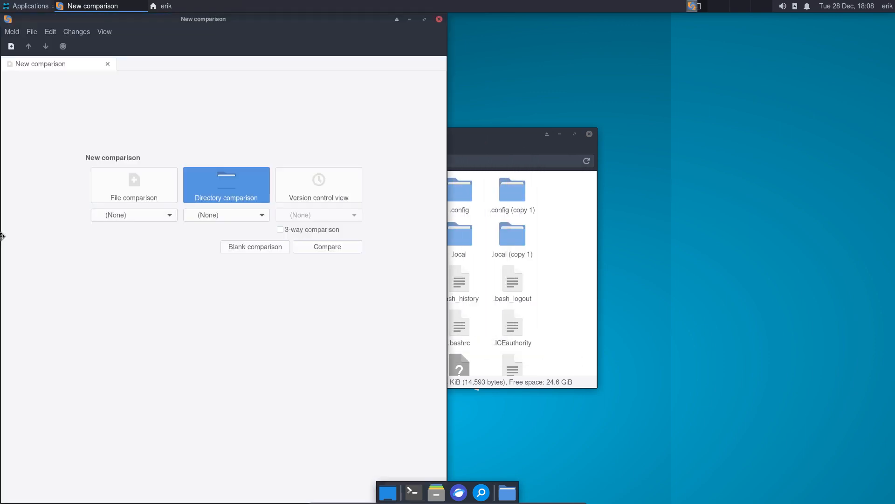
{"action": "left_click_drag", "start_coordinate": [487, 135], "coordinate": [890, 195]}
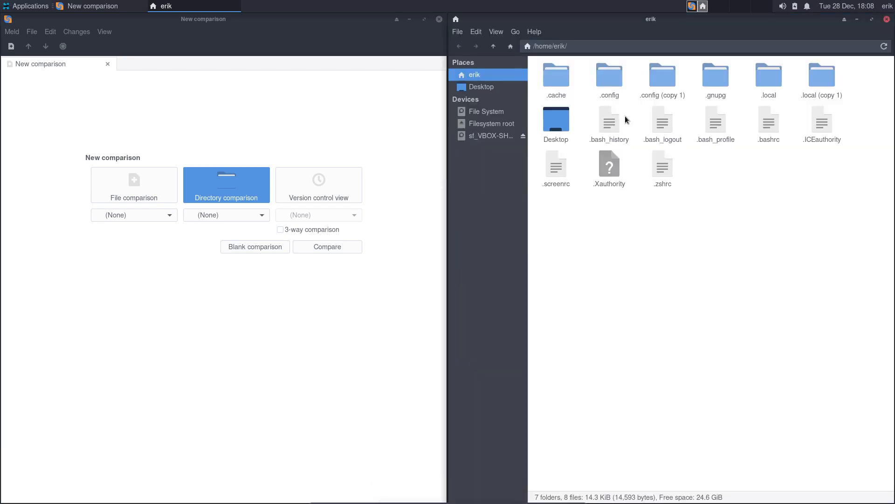
- Load .config and .config (copy 1) as the two folders and run the comparison
{"action": "left_click", "coordinate": [609, 80]}
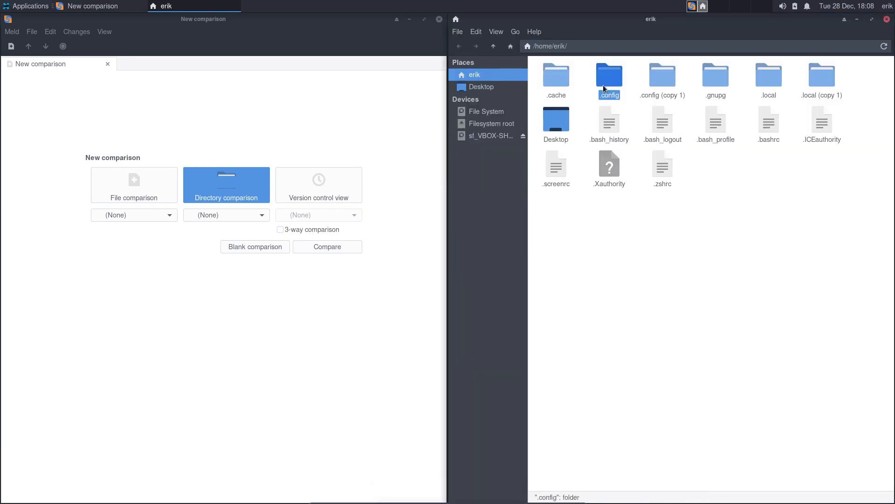
{"action": "left_click_drag", "start_coordinate": [603, 85], "coordinate": [129, 219]}
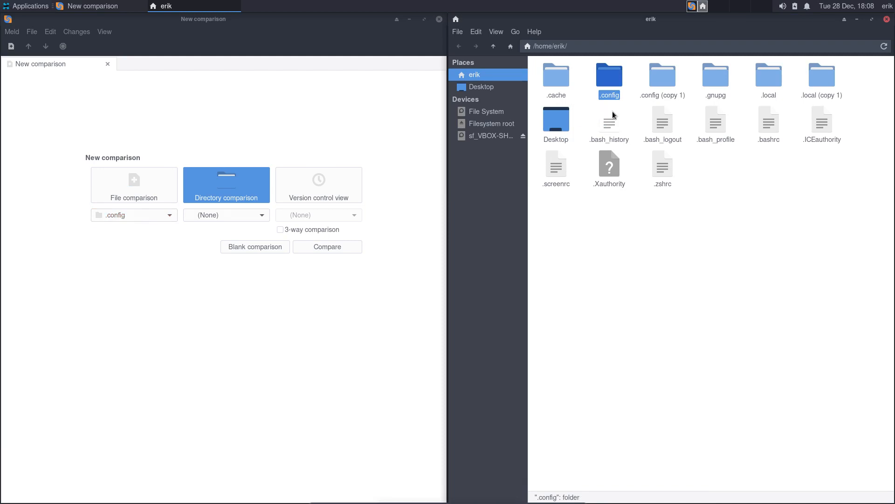
{"action": "left_click_drag", "start_coordinate": [662, 77], "coordinate": [231, 216]}
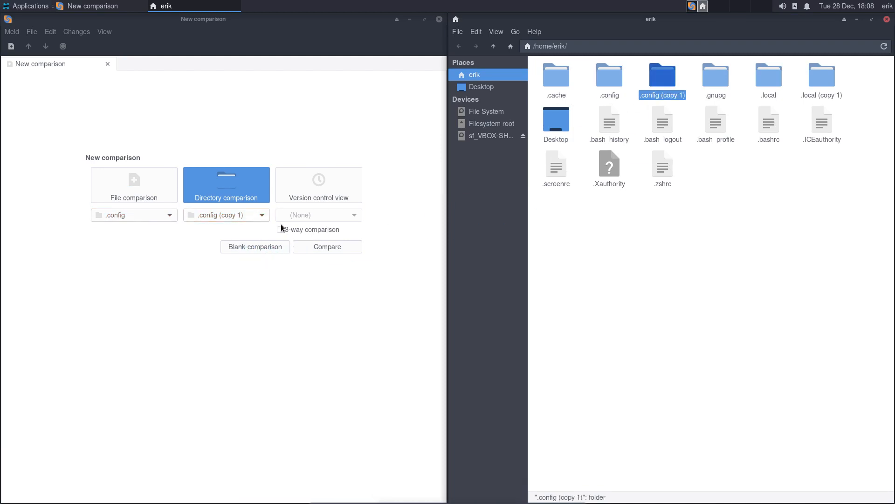
{"action": "left_click", "coordinate": [327, 248]}
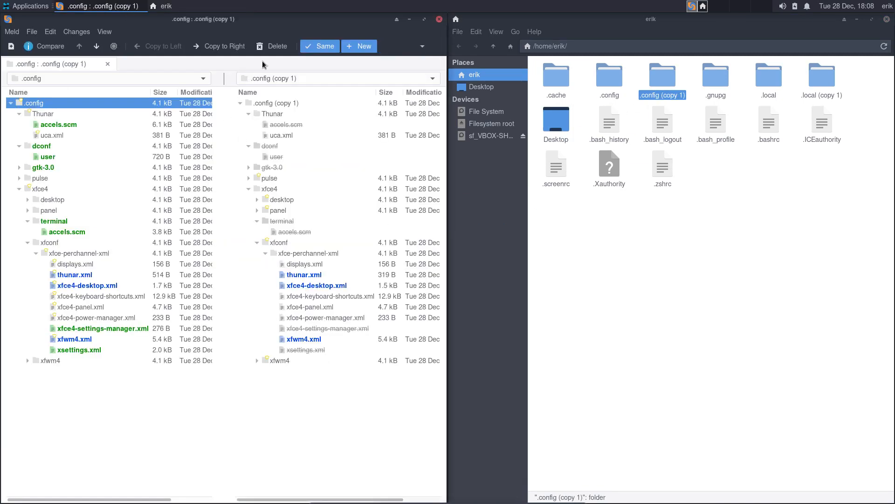
- Turn off the Same filter and expand gtk-3.0, which is empty in both folders
{"action": "left_click", "coordinate": [305, 49]}
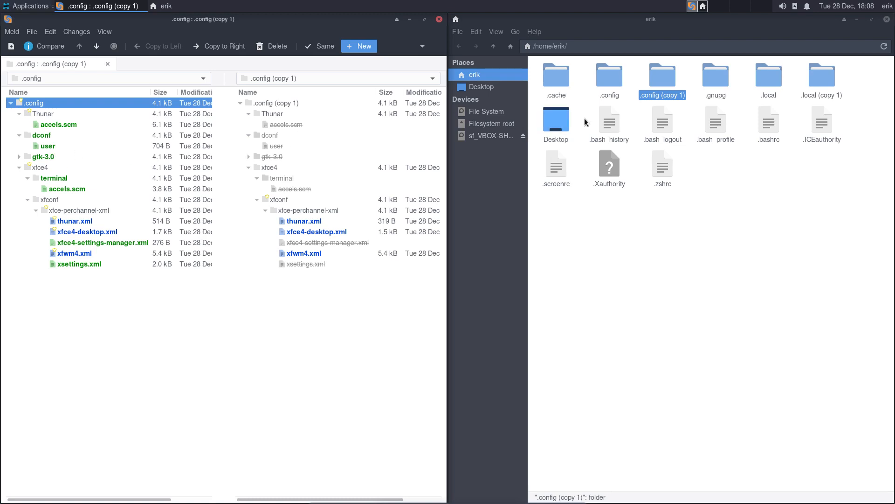
{"action": "left_click", "coordinate": [678, 77]}
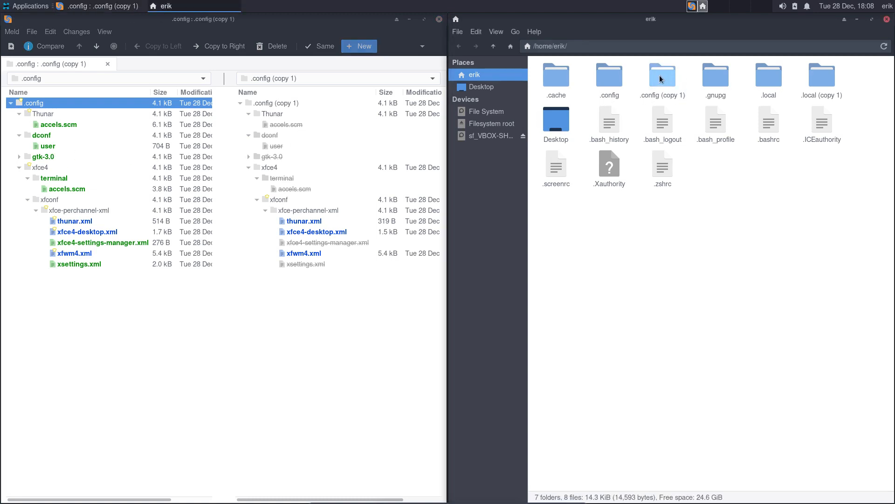
{"action": "left_click", "coordinate": [660, 77]}
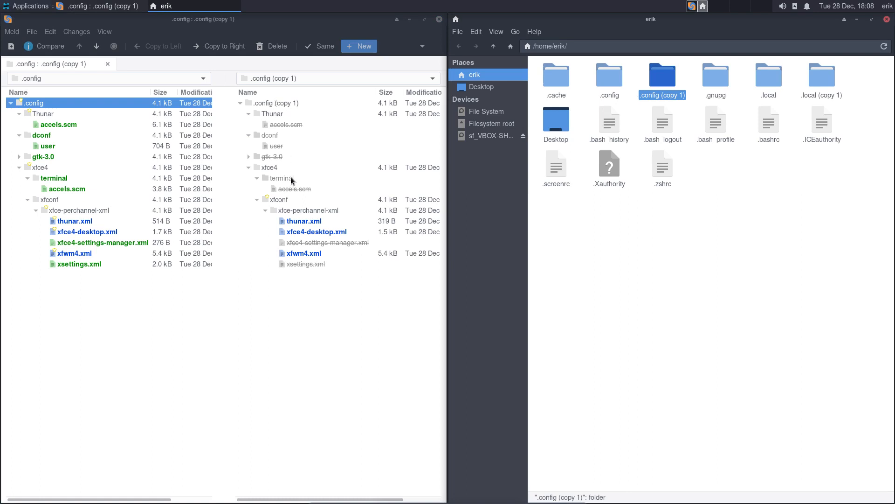
{"action": "left_click", "coordinate": [48, 158]}
{"action": "left_click", "coordinate": [18, 158]}
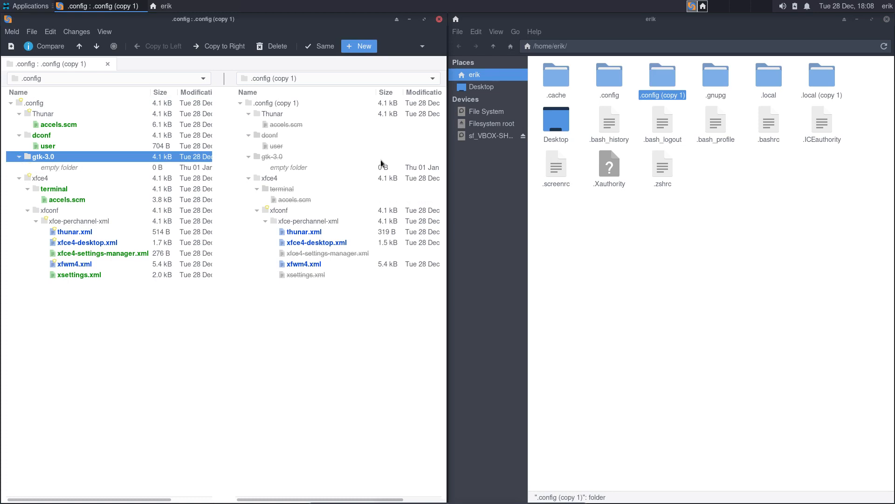
- In the file manager, browse into .config and gtk-3.0, then return to .config
{"action": "double_click", "coordinate": [609, 80]}
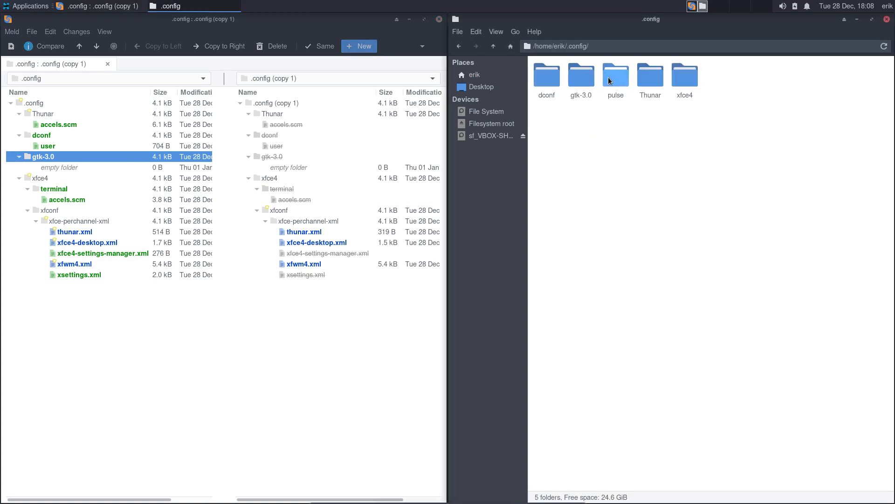
{"action": "double_click", "coordinate": [581, 76]}
{"action": "left_click", "coordinate": [496, 51]}
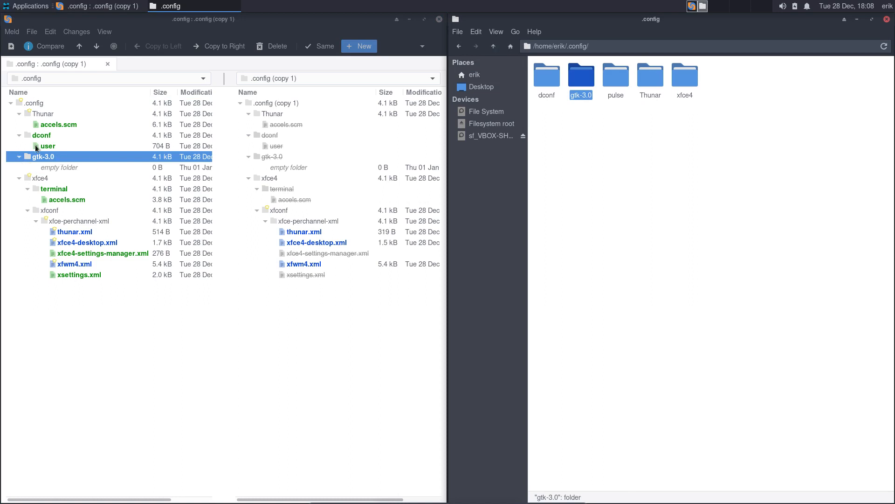
- Inspect the dconf folder and its user file in Meld's comparison tree
{"action": "left_click", "coordinate": [52, 138]}
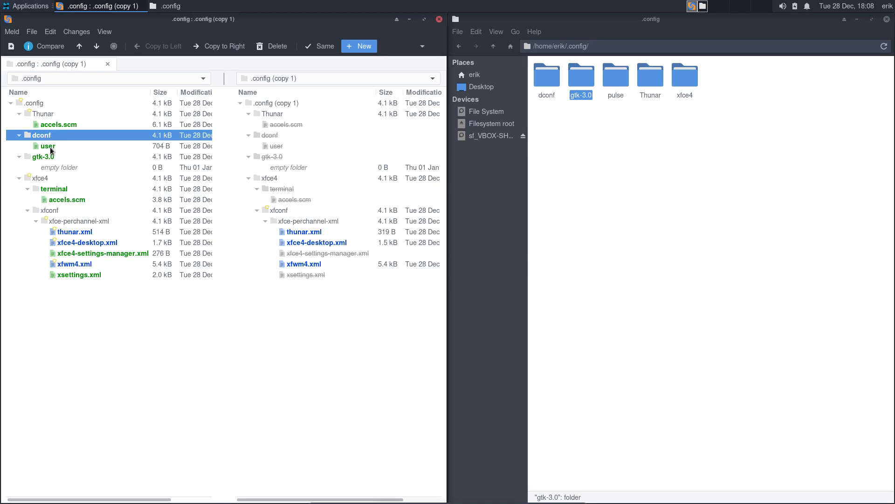
{"action": "left_click", "coordinate": [50, 146]}
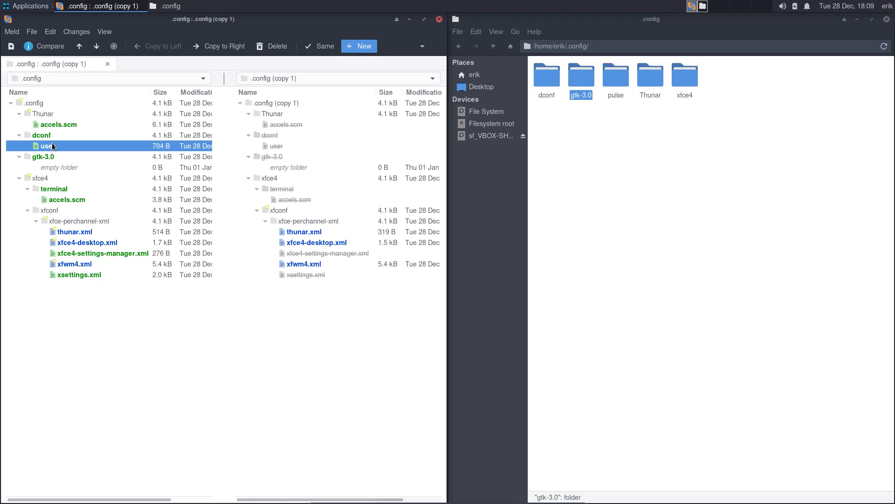
{"action": "key", "text": "Up"}
{"action": "key", "text": "Down"}
{"action": "double_click", "coordinate": [65, 199]}
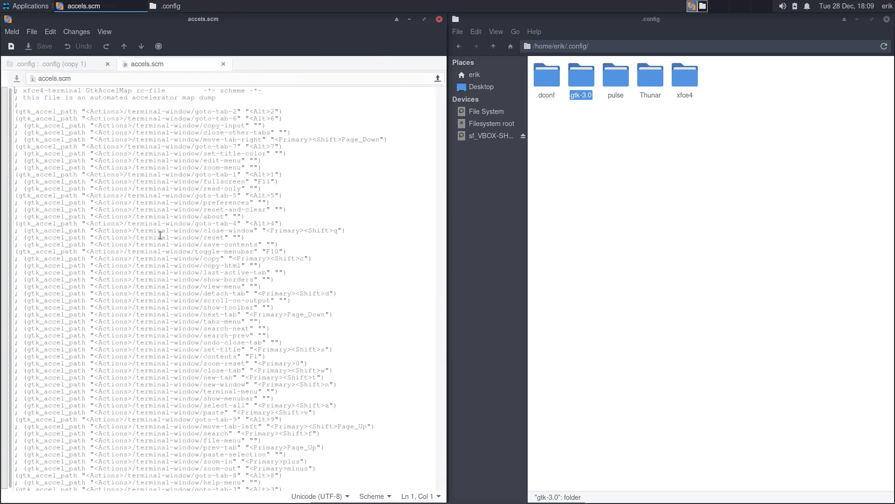
{"action": "scroll", "coordinate": [171, 251], "scroll_direction": "down", "scroll_amount": 1}
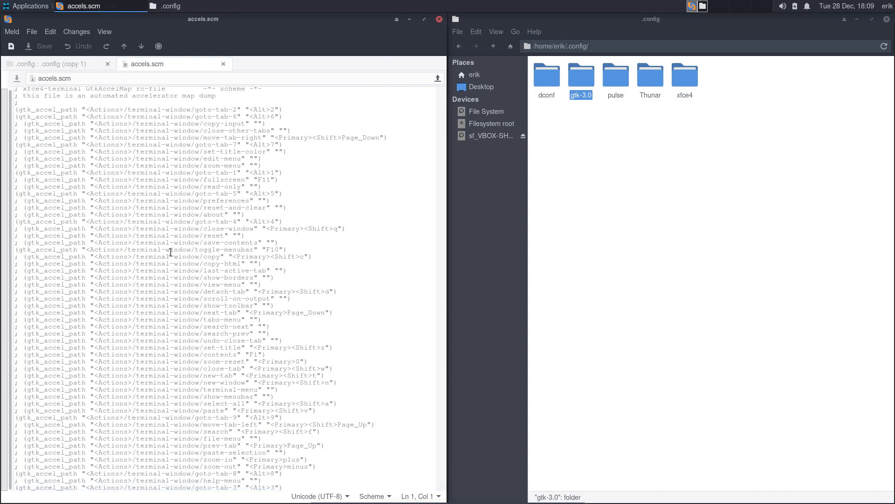
{"action": "scroll", "coordinate": [171, 251], "scroll_direction": "up", "scroll_amount": 1}
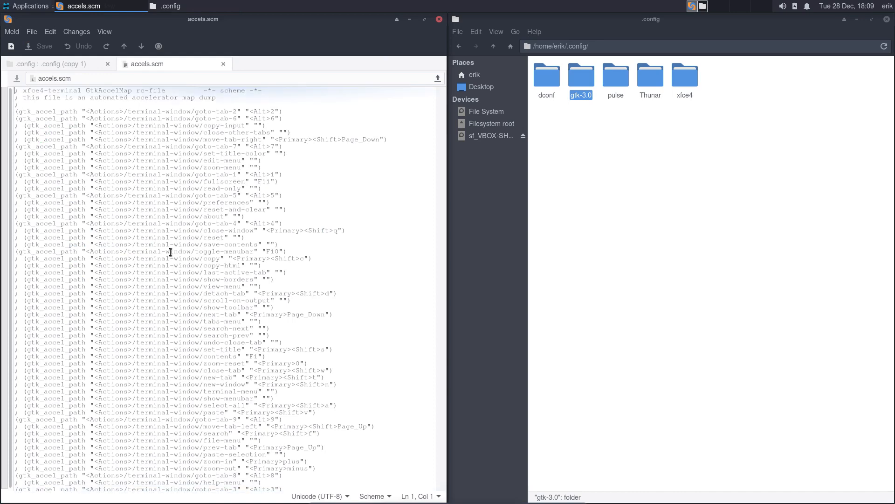
{"action": "left_click", "coordinate": [221, 64]}
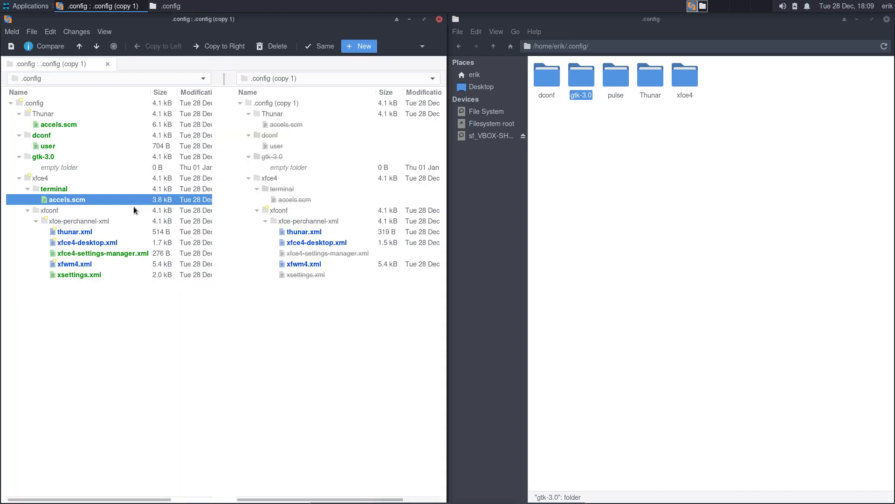
{"action": "left_click", "coordinate": [90, 231]}
{"action": "double_click", "coordinate": [90, 232]}
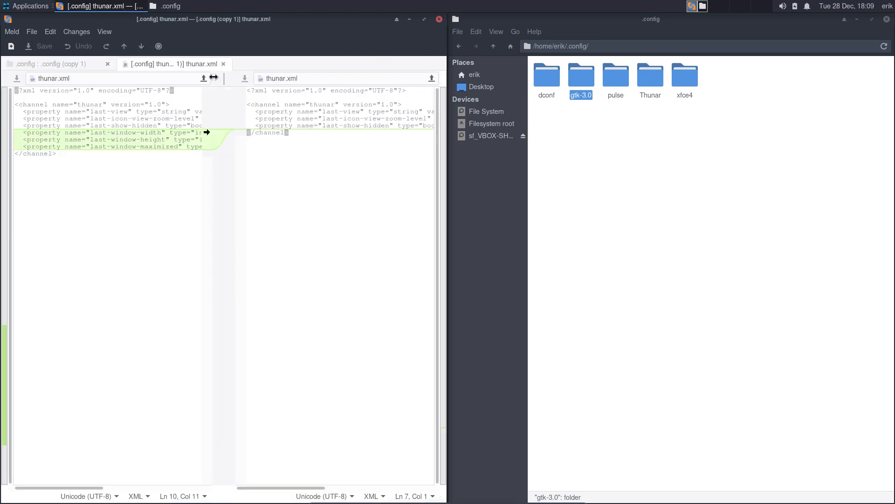
{"action": "mouse_move", "coordinate": [214, 78]}
{"action": "left_mouse_down"}
{"action": "mouse_move", "coordinate": [325, 78]}
{"action": "mouse_move", "coordinate": [227, 79]}
{"action": "left_mouse_up"}
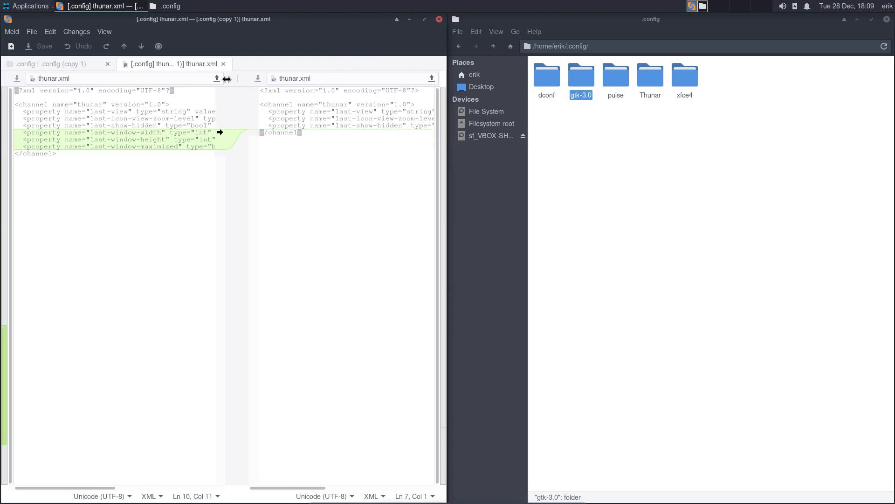
{"action": "left_click", "coordinate": [223, 64]}
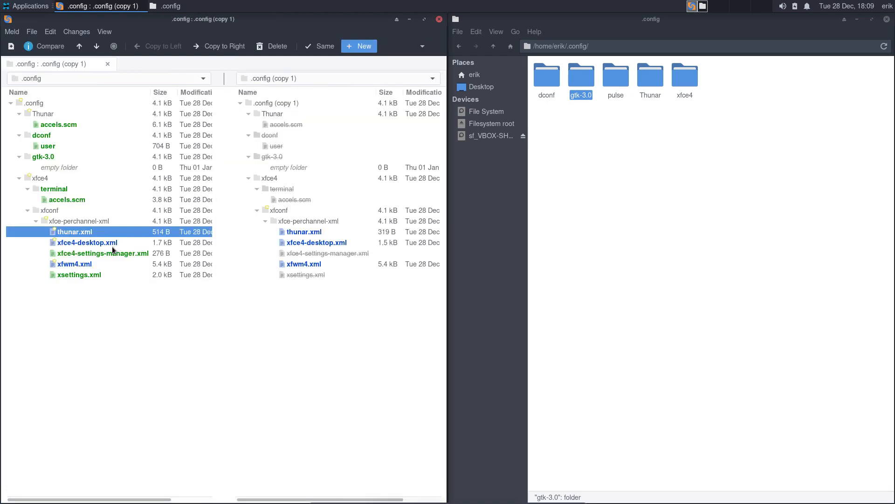
{"action": "double_click", "coordinate": [92, 242]}
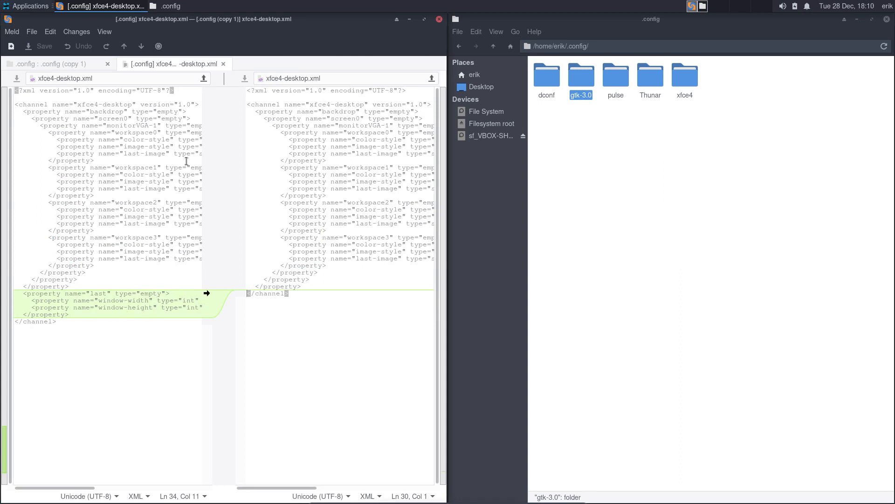
{"action": "left_click", "coordinate": [224, 64]}
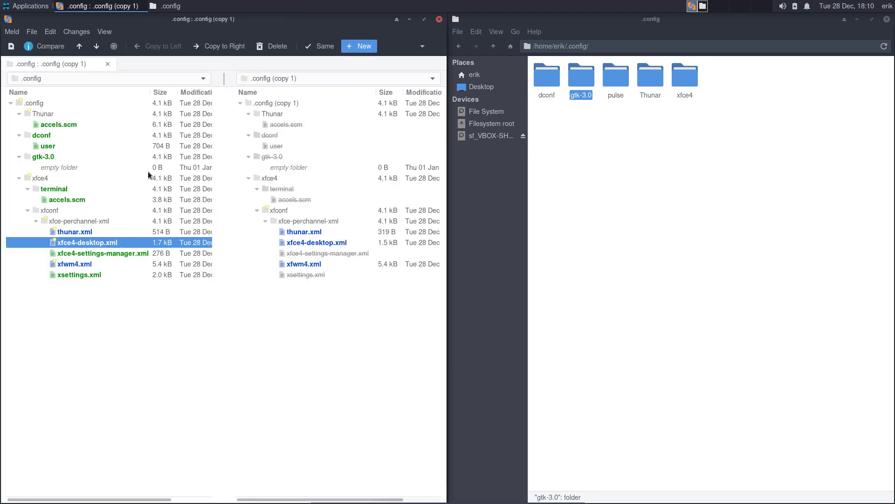
{"action": "double_click", "coordinate": [110, 256]}
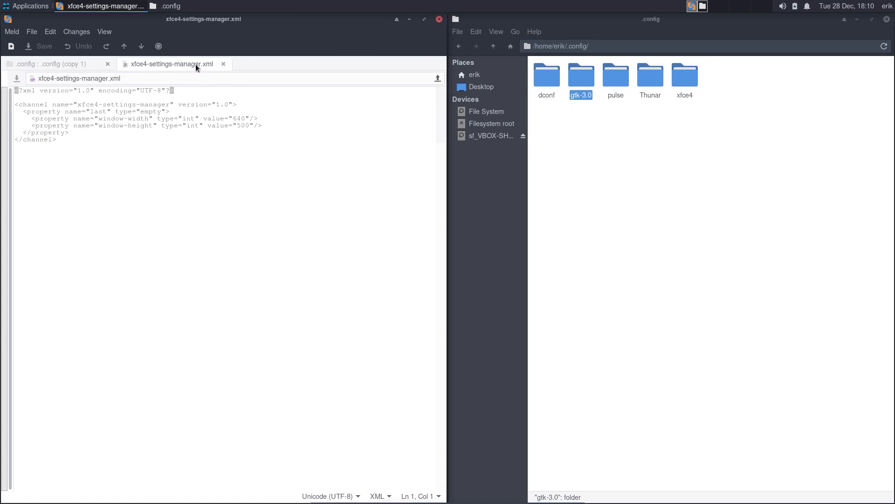
{"action": "left_click", "coordinate": [223, 64]}
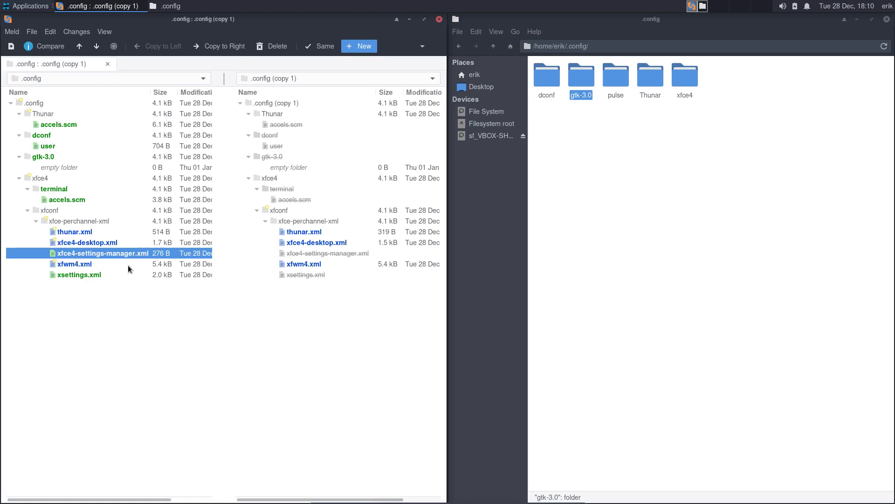
{"action": "double_click", "coordinate": [83, 264]}
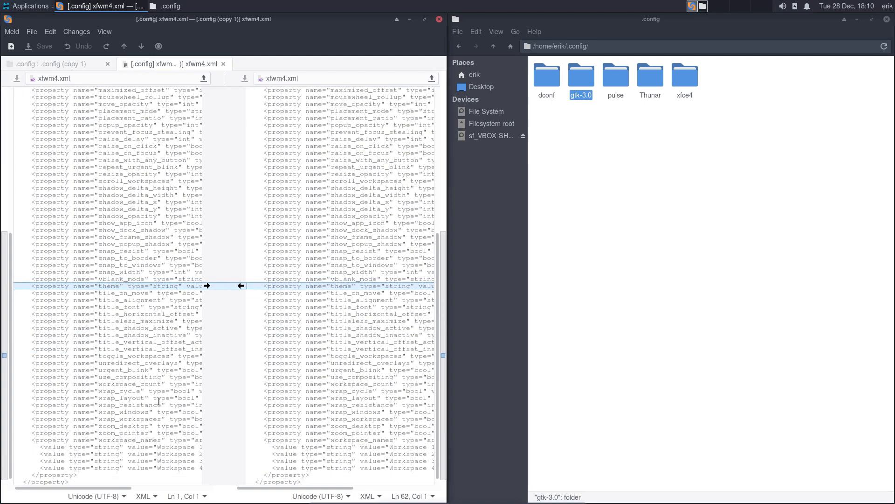
{"action": "left_click_drag", "start_coordinate": [120, 488], "coordinate": [205, 487]}
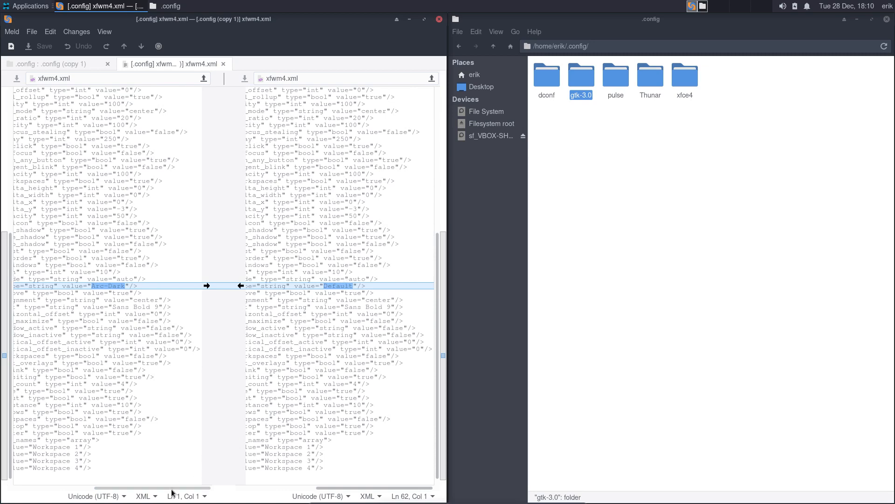
{"action": "left_click_drag", "start_coordinate": [172, 490], "coordinate": [41, 486]}
{"action": "scroll", "coordinate": [130, 394], "scroll_direction": "down", "scroll_amount": 1}
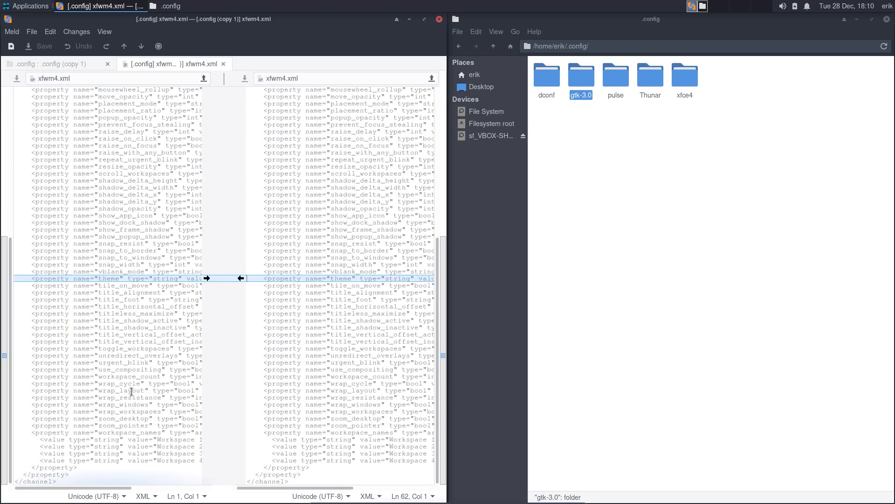
{"action": "scroll", "coordinate": [132, 391], "scroll_direction": "up", "scroll_amount": 15}
{"action": "key", "text": "alt+Down"}
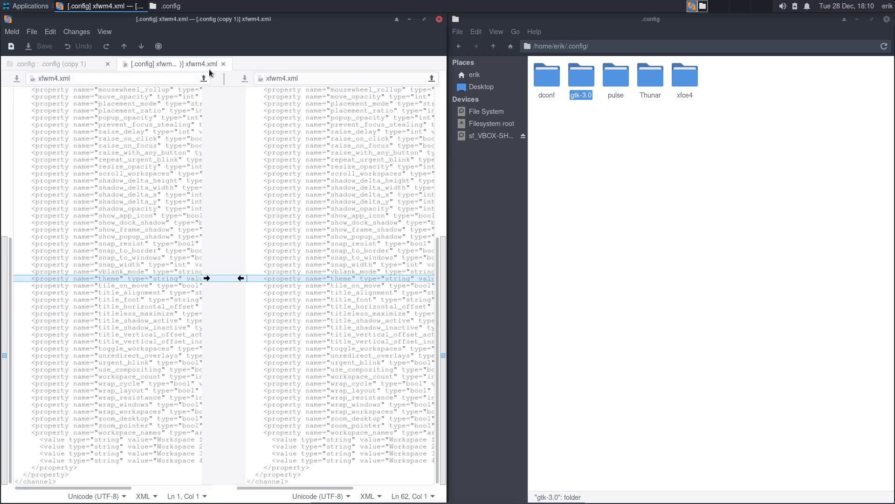
{"action": "left_click", "coordinate": [224, 63]}
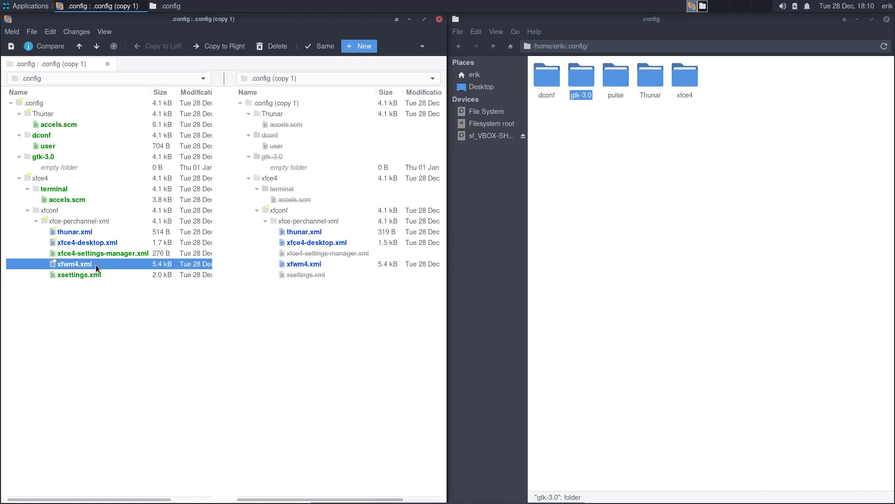
- Open xsettings.xml and highlight its Arc-Darker and Papirus-Dark theme values
{"action": "double_click", "coordinate": [93, 277]}
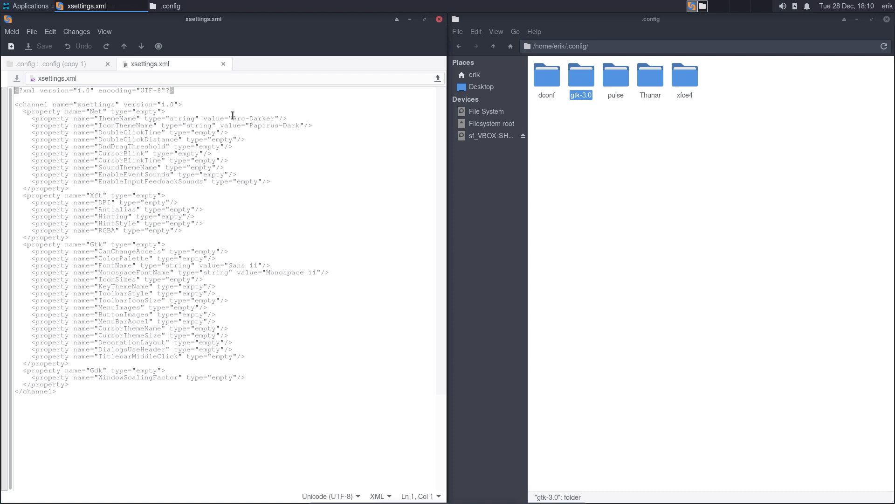
{"action": "left_click_drag", "start_coordinate": [233, 118], "coordinate": [300, 125]}
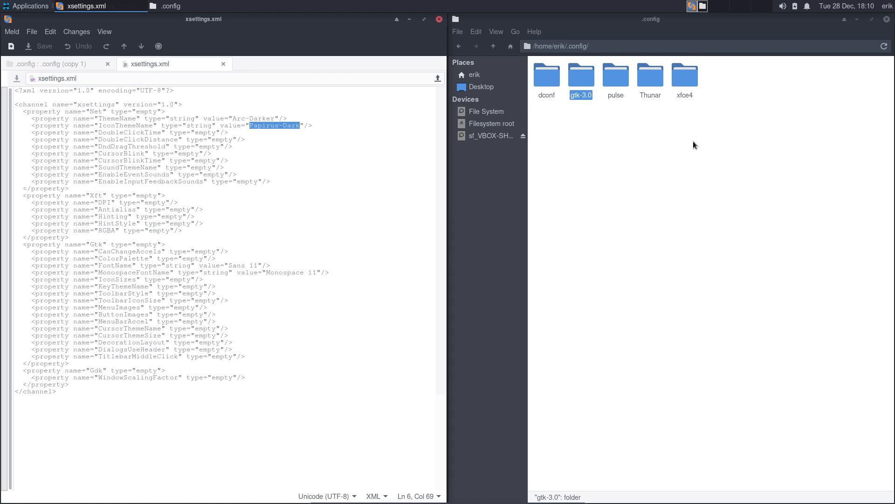
- Launch Settings Manager from the Applications > Settings menu
{"action": "left_click", "coordinate": [27, 6]}
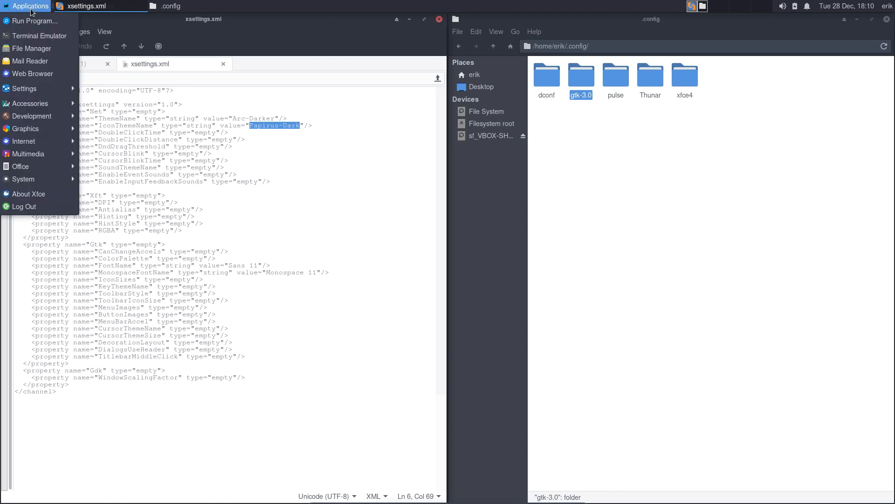
{"action": "mouse_move", "coordinate": [38, 88]}
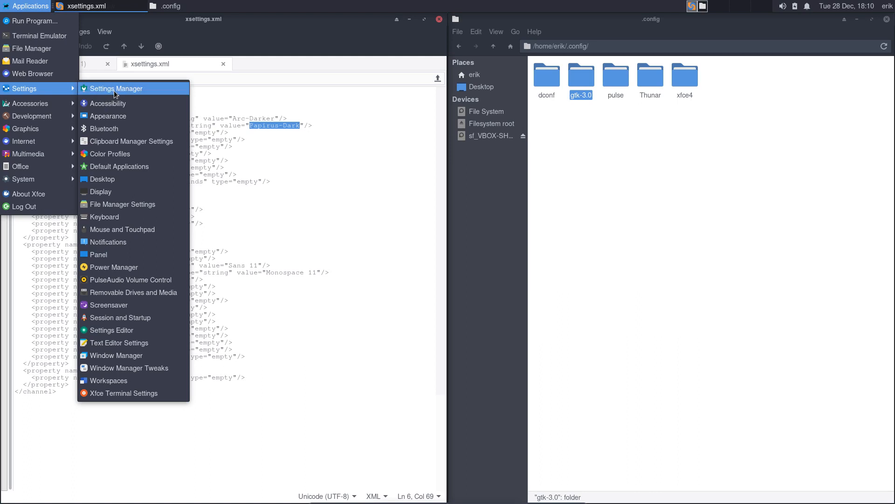
{"action": "left_click", "coordinate": [113, 91]}
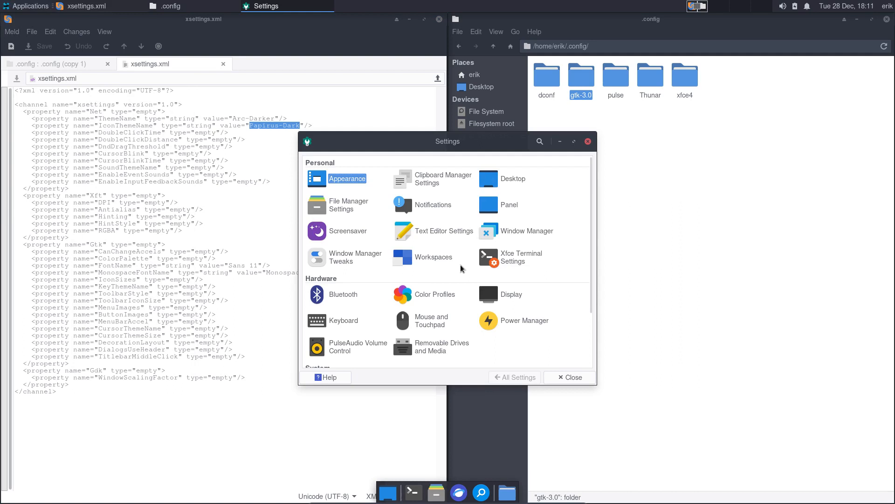
- Open Mouse and Touchpad on its Theme tab, showing only Default and Adwaita cursors
{"action": "left_click", "coordinate": [440, 317]}
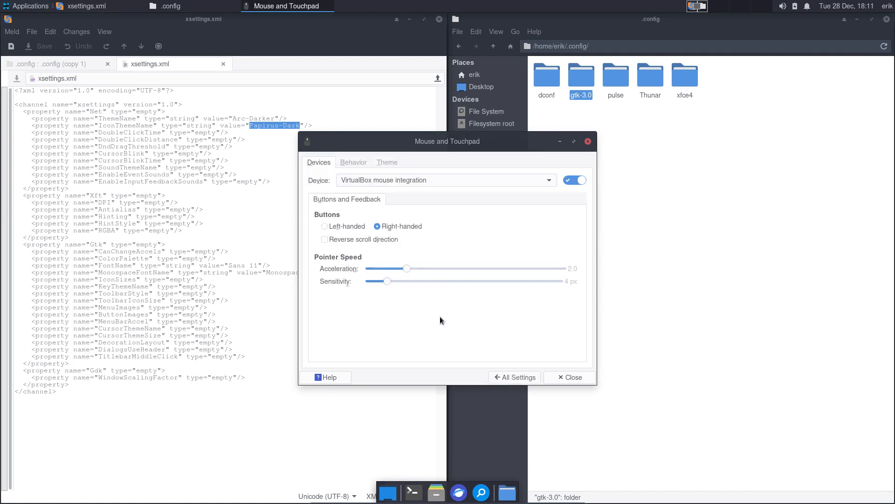
{"action": "left_click", "coordinate": [387, 162]}
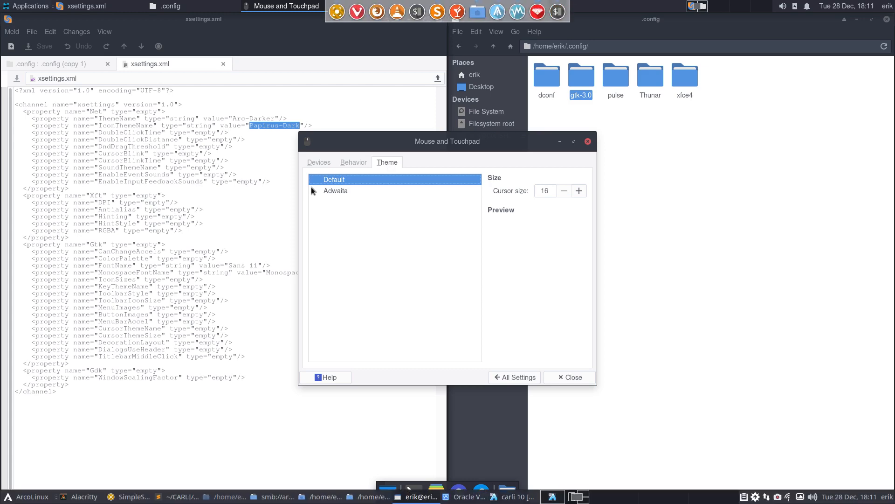
- Search cursor theme packages with 'yay cursor' and scroll through the results
{"action": "type", "text": "yay cursor"}
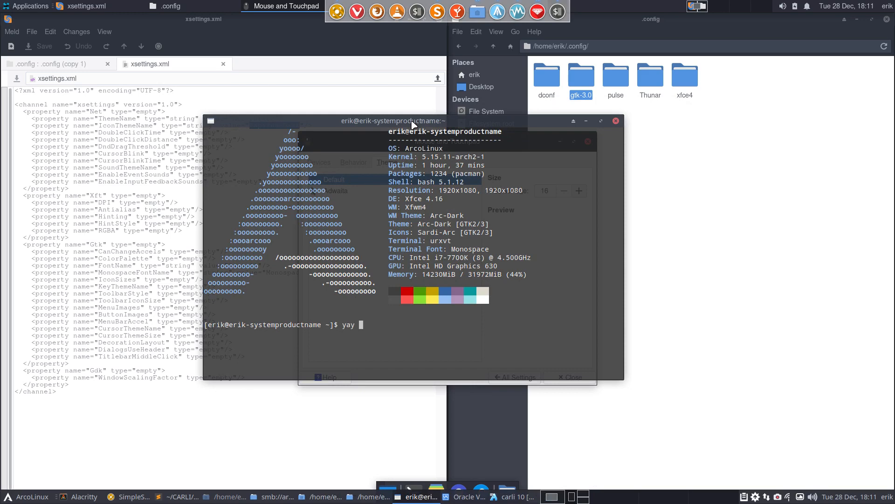
{"action": "key", "text": "Return"}
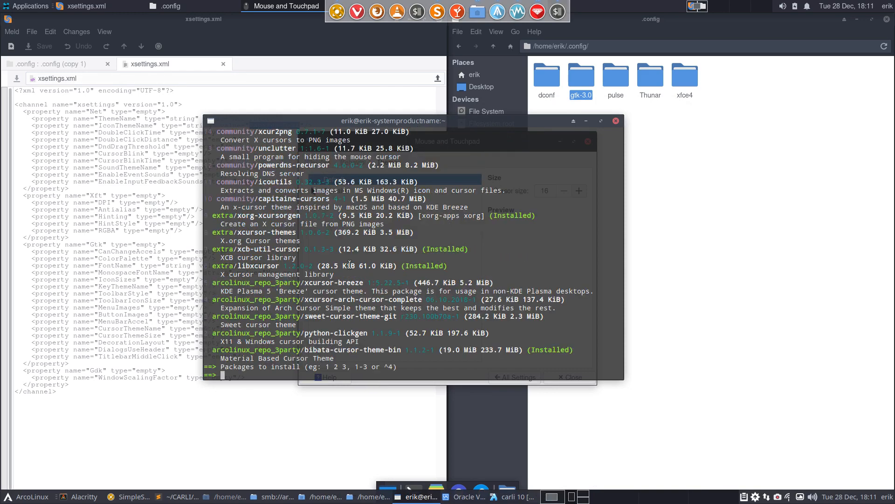
{"action": "scroll", "coordinate": [349, 265], "scroll_direction": "up", "scroll_amount": 8}
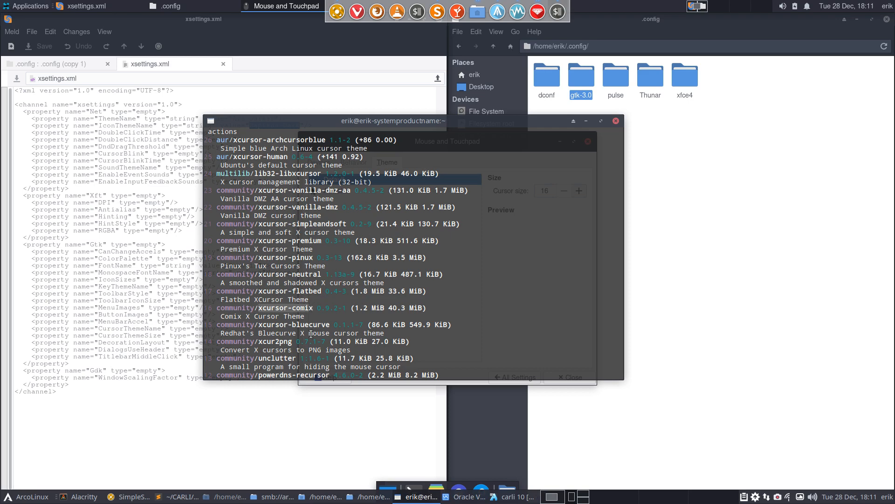
{"action": "scroll", "coordinate": [312, 333], "scroll_direction": "down", "scroll_amount": 2}
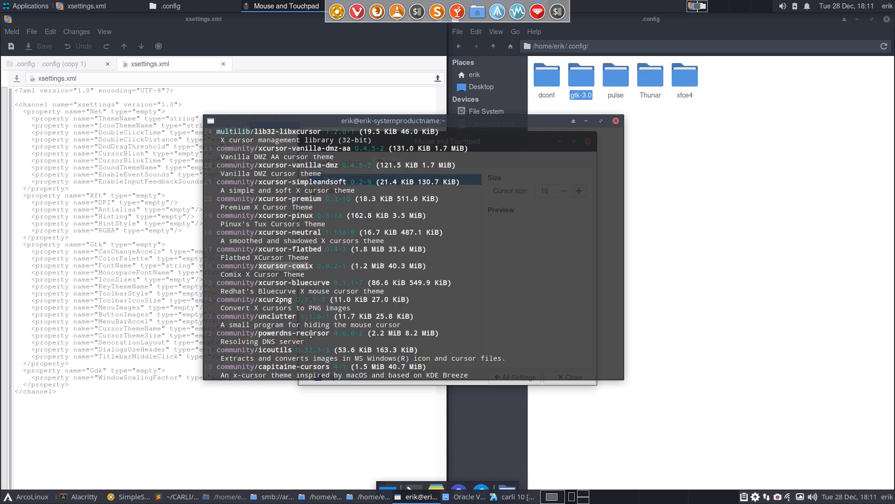
{"action": "scroll", "coordinate": [311, 334], "scroll_direction": "down", "scroll_amount": 2}
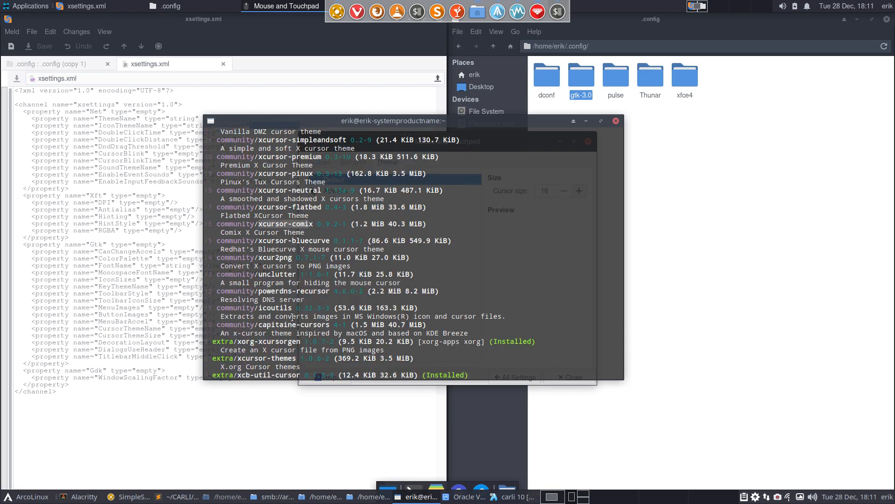
- Select the capitaine-cursors package name, review the list, then close the terminal
{"action": "left_click_drag", "start_coordinate": [307, 323], "coordinate": [331, 323]}
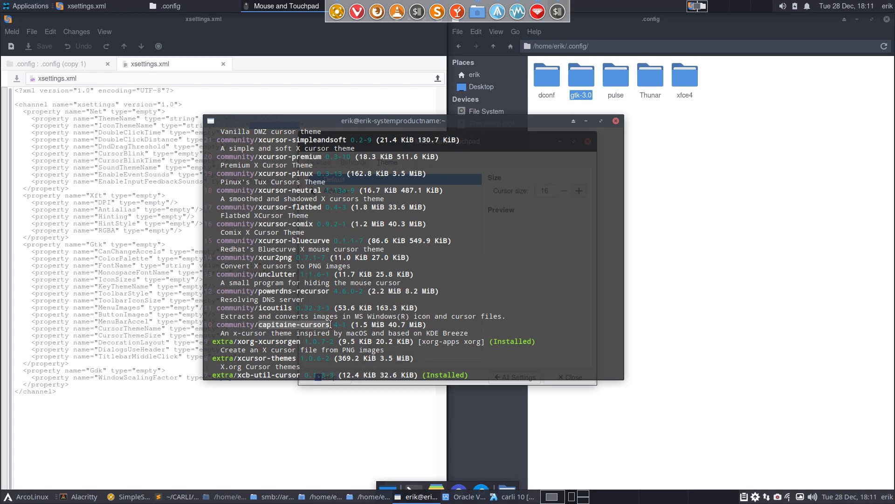
{"action": "left_click_drag", "start_coordinate": [331, 324], "coordinate": [329, 325]}
{"action": "left_click_drag", "start_coordinate": [329, 325], "coordinate": [331, 324]}
{"action": "scroll", "coordinate": [294, 227], "scroll_direction": "up", "scroll_amount": 5}
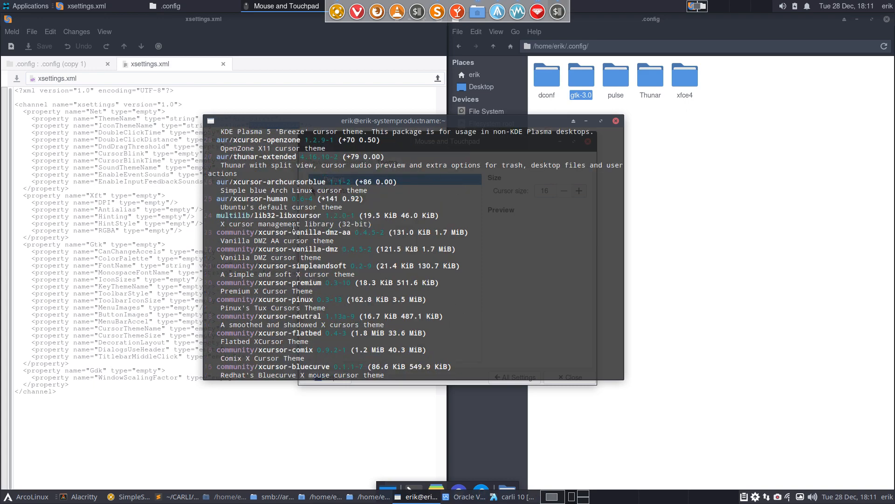
{"action": "scroll", "coordinate": [294, 227], "scroll_direction": "down", "scroll_amount": 2}
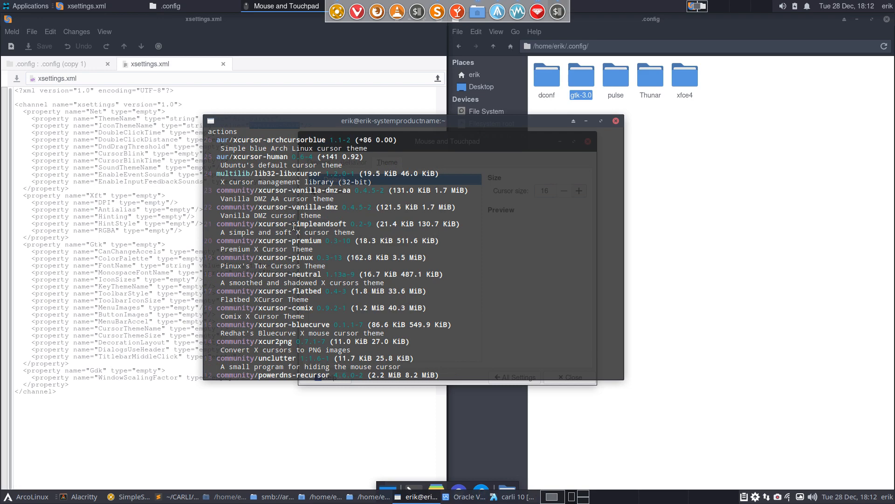
{"action": "scroll", "coordinate": [293, 227], "scroll_direction": "down", "scroll_amount": 2}
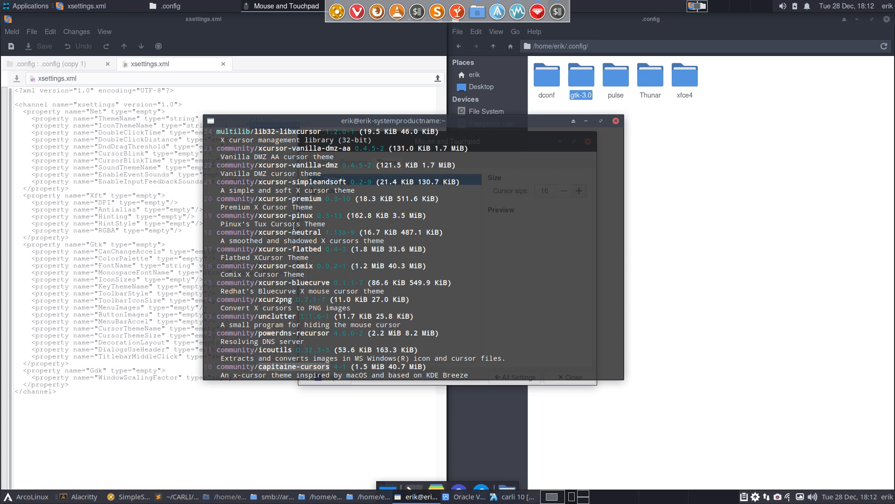
{"action": "scroll", "coordinate": [293, 227], "scroll_direction": "down", "scroll_amount": 2}
{"action": "scroll", "coordinate": [294, 227], "scroll_direction": "down", "scroll_amount": 4}
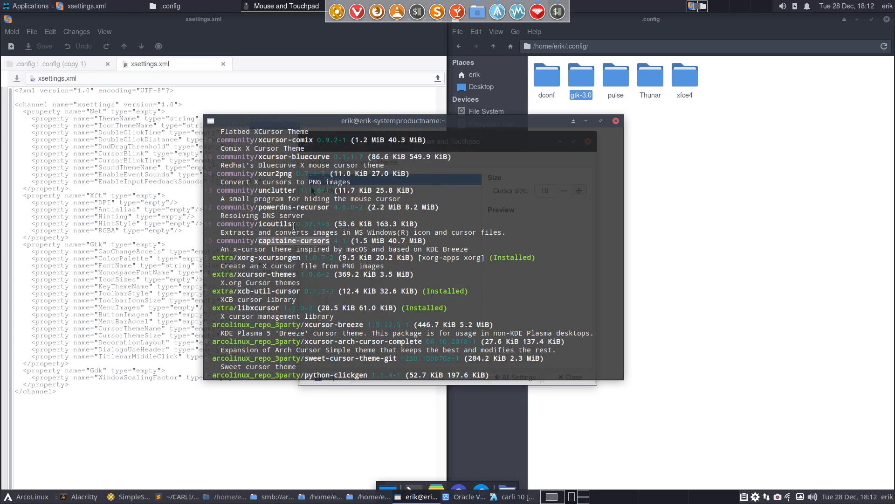
{"action": "left_click", "coordinate": [222, 247]}
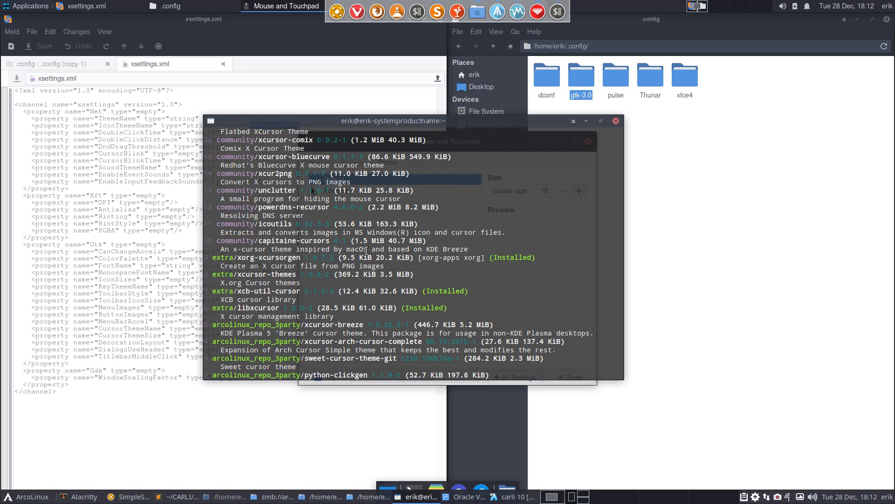
{"action": "left_click", "coordinate": [615, 121]}
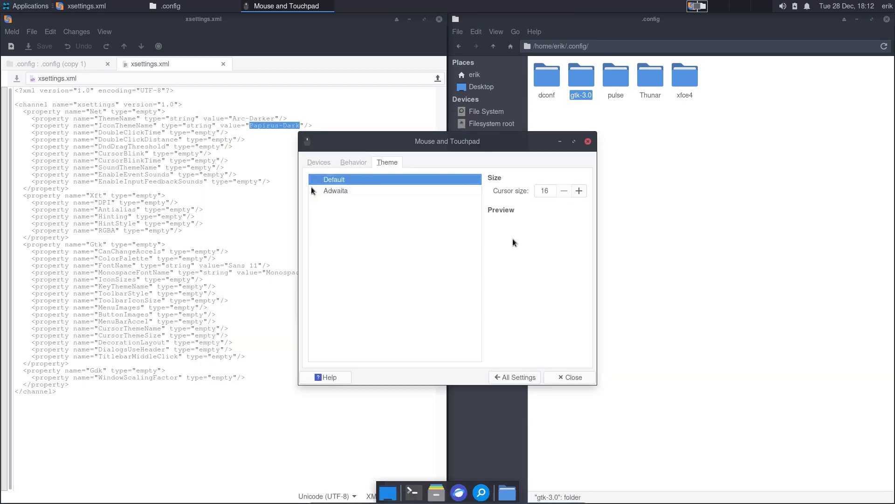
- Install capitaine-cursors with 'sudo pacman -S capitaine-cursors', then close the terminal and Mouse and Touchpad
{"action": "key", "text": "ctrl+alt+t"}
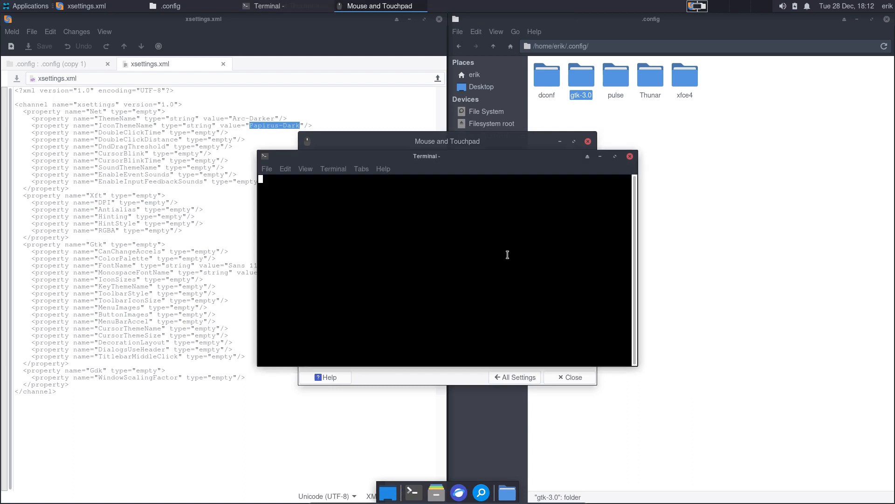
{"action": "type", "text": "sudof pacma"}
{"action": "key", "text": "BackSpace"}
{"action": "key", "text": "BackSpace"}
{"action": "key", "text": "BackSpace"}
{"action": "key", "text": "BackSpace"}
{"action": "key", "text": "BackSpace"}
{"action": "key", "text": "BackSpace"}
{"action": "key", "text": "BackSpace"}
{"action": "key", "text": "BackSpace"}
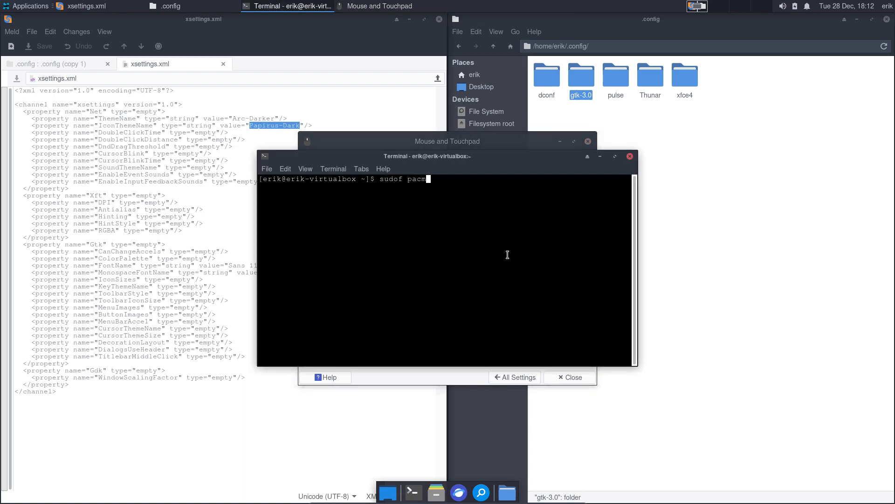
{"action": "type", "text": "o pacman -S capitt"}
{"action": "key", "text": "BackSpace"}
{"action": "type", "text": "itaine-cursors"}
{"action": "key", "text": "Return"}
{"action": "key", "text": "Return"}
{"action": "key", "text": "Return"}
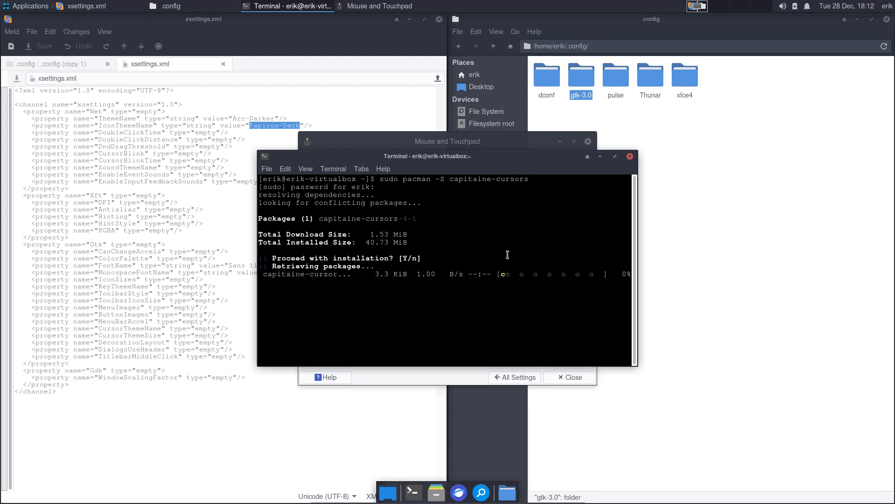
{"action": "left_click", "coordinate": [630, 156]}
{"action": "left_click", "coordinate": [588, 141]}
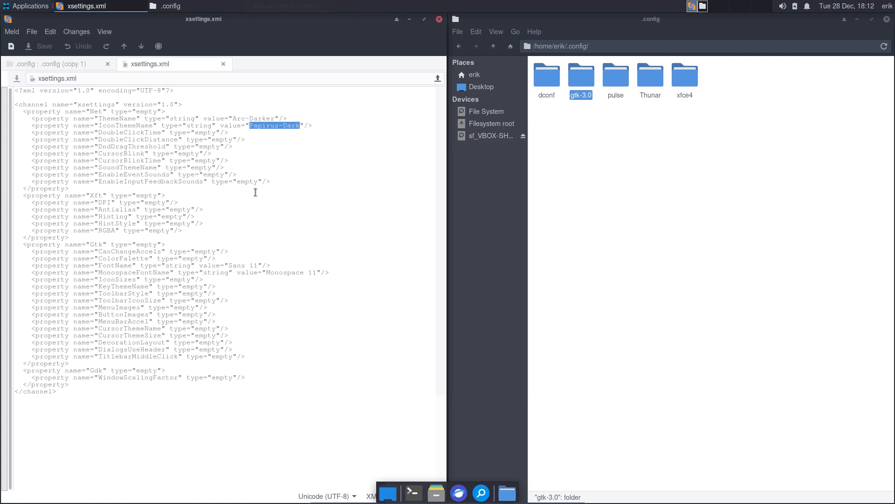
- Reopen Mouse and Touchpad from Applications > Settings and show its Theme tab
{"action": "left_click", "coordinate": [21, 6]}
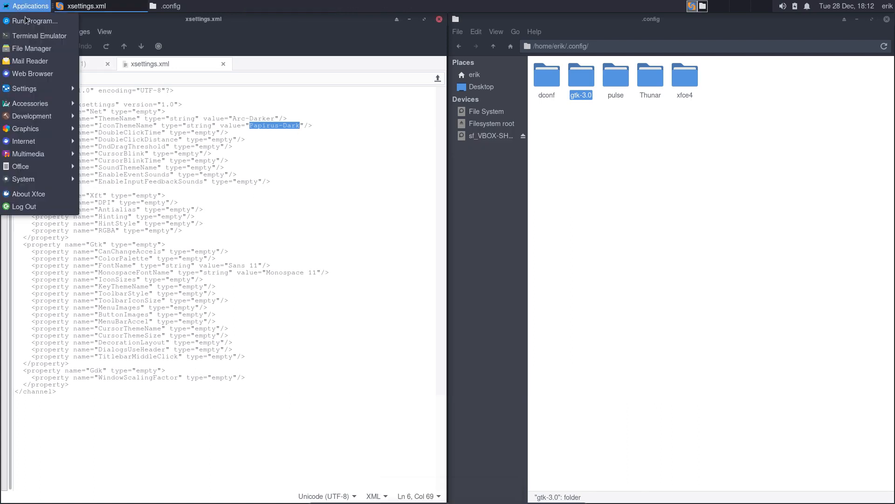
{"action": "mouse_move", "coordinate": [33, 89]}
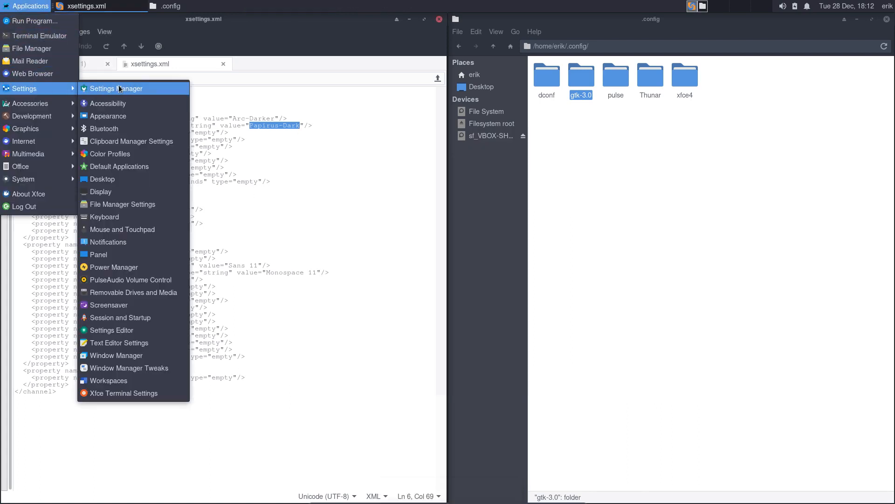
{"action": "left_click", "coordinate": [163, 227]}
{"action": "left_click", "coordinate": [440, 196]}
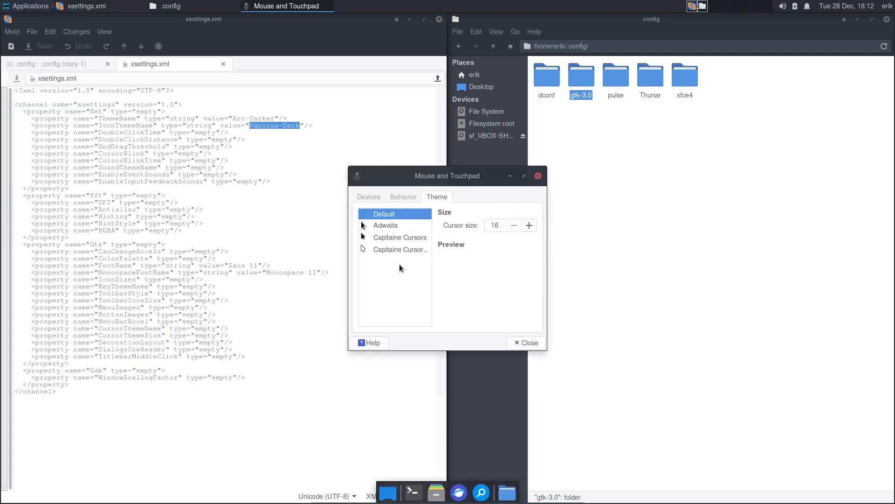
- Compare the black and white Capitaine cursor themes and apply the white variant
{"action": "left_click", "coordinate": [385, 250]}
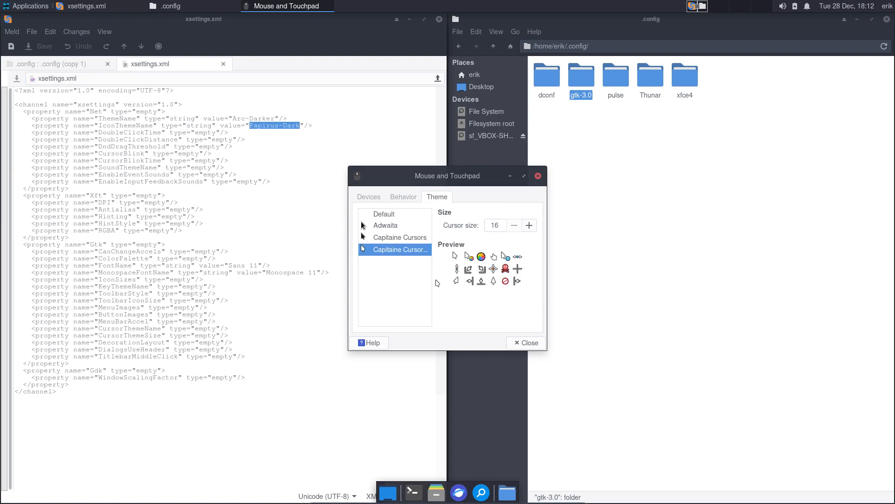
{"action": "left_click", "coordinate": [408, 241]}
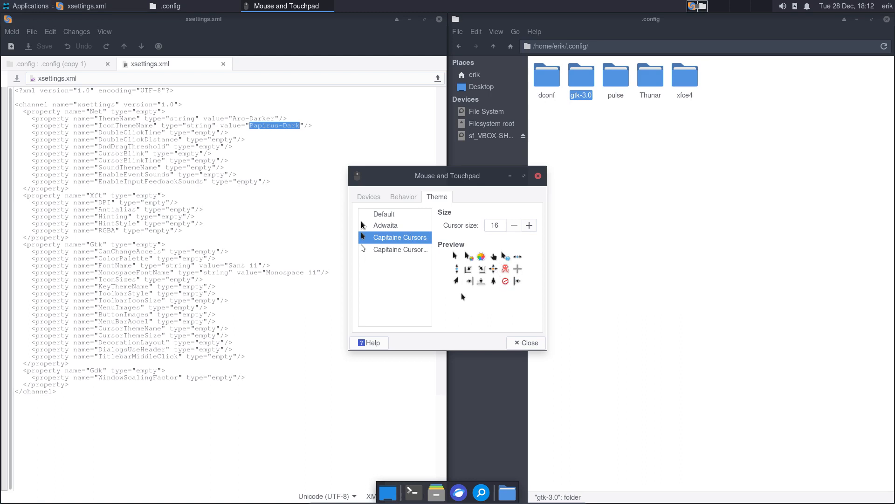
{"action": "left_click", "coordinate": [404, 254]}
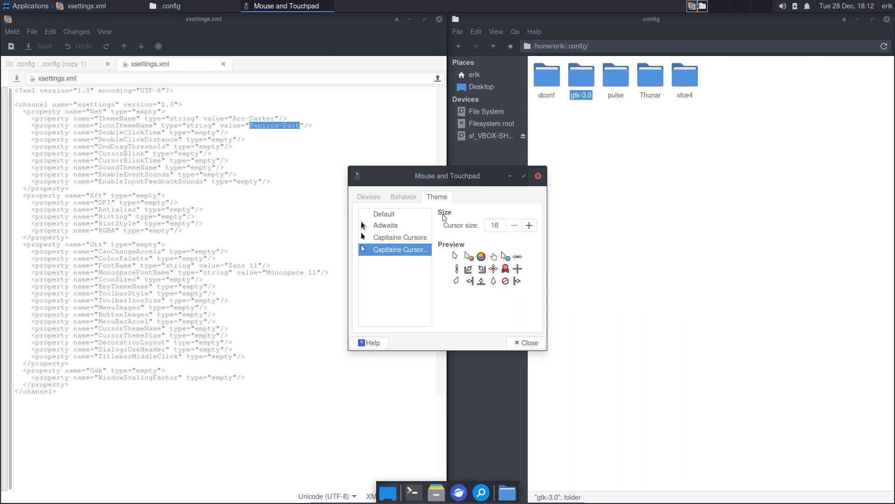
{"action": "left_click", "coordinate": [411, 237]}
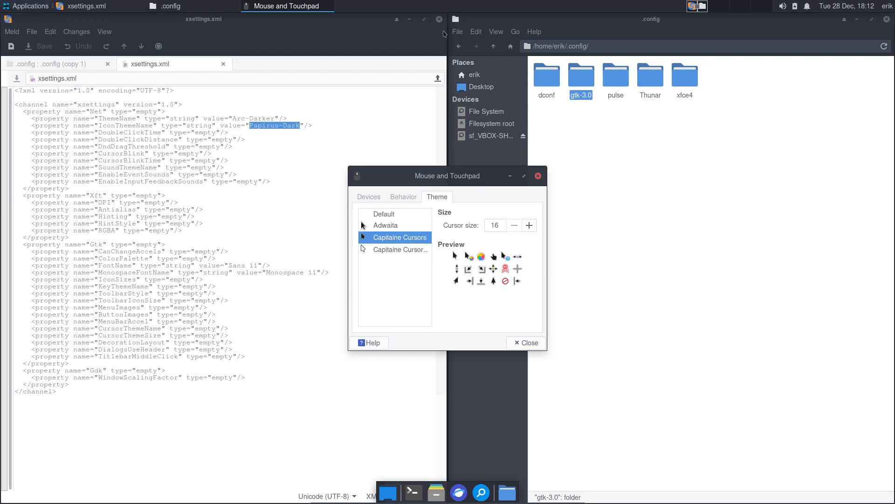
{"action": "left_click", "coordinate": [394, 249]}
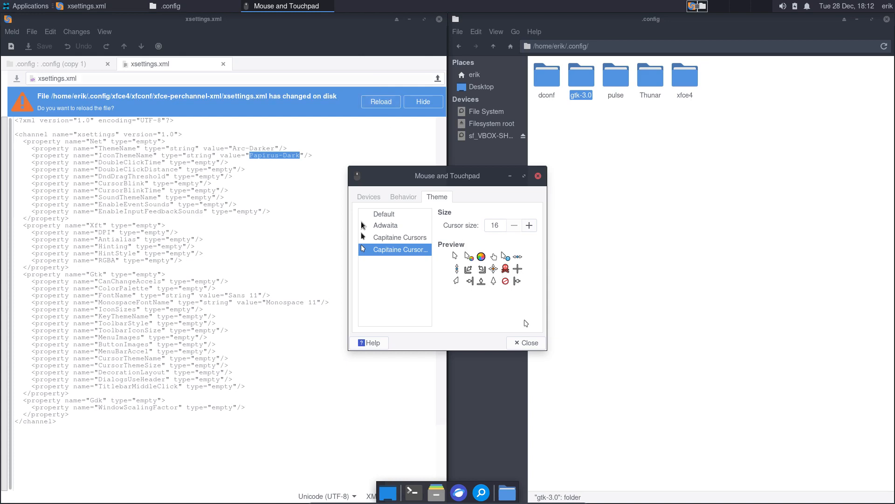
- Close Mouse and Touchpad, reload xsettings.xml and highlight the new CursorThemeName value
{"action": "left_click", "coordinate": [527, 340]}
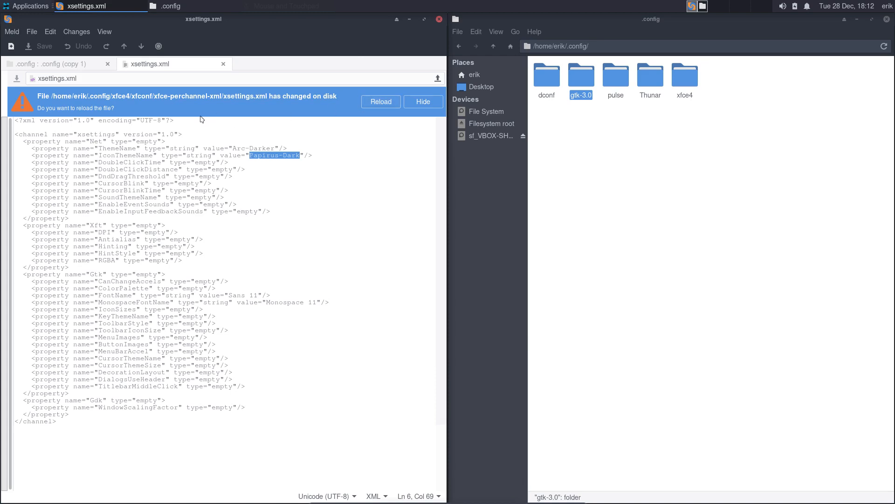
{"action": "left_click", "coordinate": [373, 101]}
{"action": "left_click", "coordinate": [242, 139]}
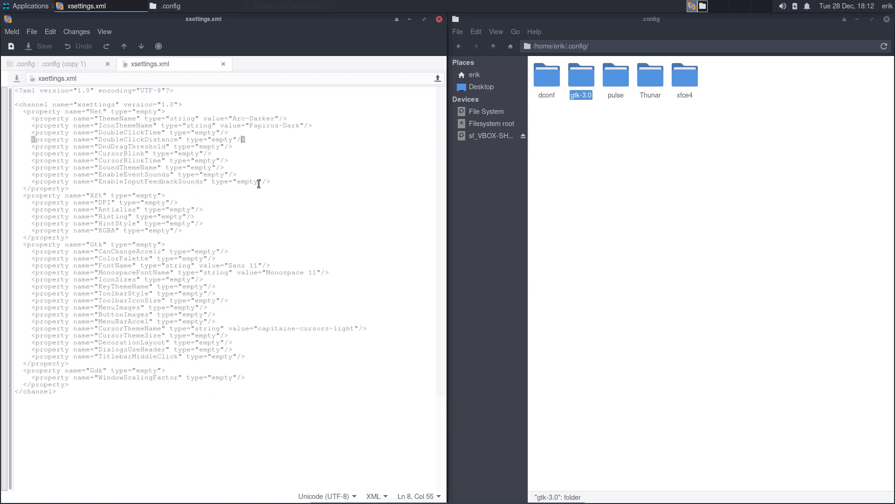
{"action": "left_click_drag", "start_coordinate": [257, 328], "coordinate": [351, 328]}
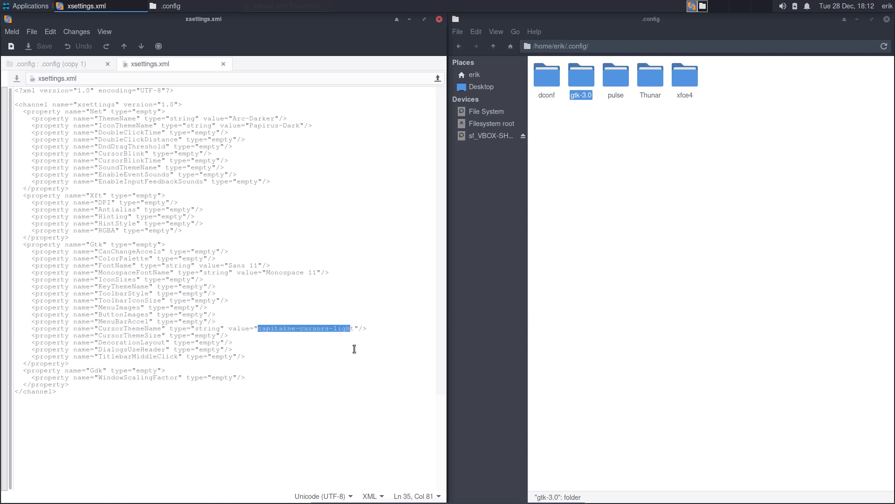
- Close the xsettings.xml tab, the Meld window and the .config folder window
{"action": "left_click", "coordinate": [223, 64]}
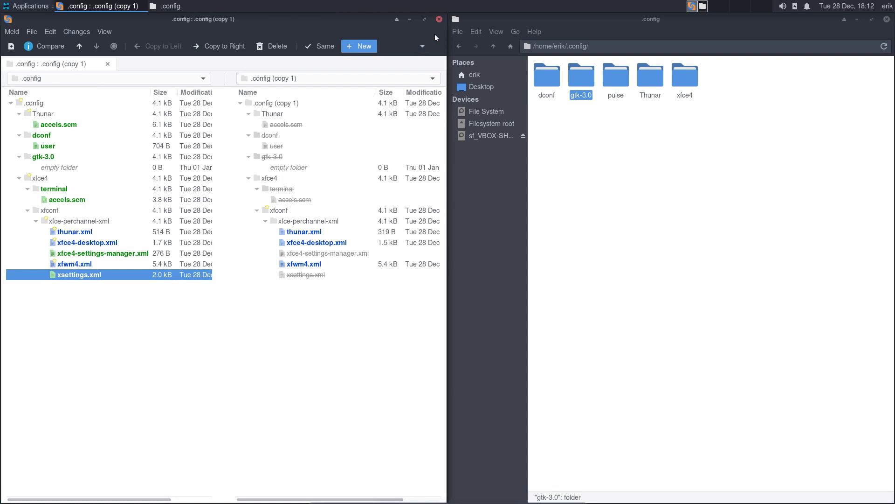
{"action": "left_click", "coordinate": [439, 20]}
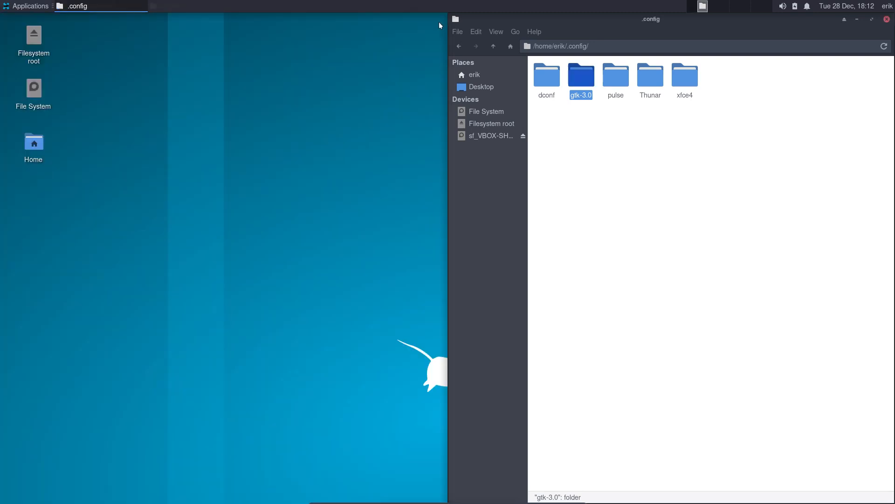
{"action": "left_click", "coordinate": [887, 19]}
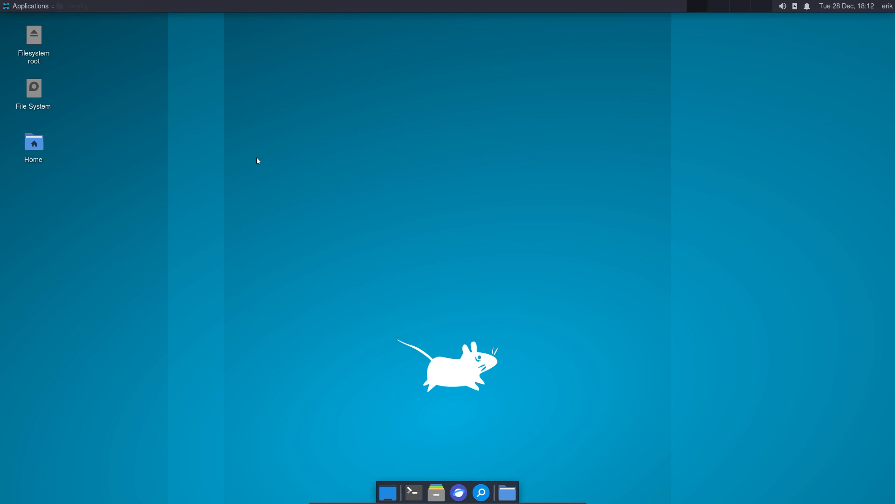
- Leave full-screen, open VirtualBox's File Manager, and browse the host side to the Desktop folder
{"action": "key", "text": "ctrl+f"}
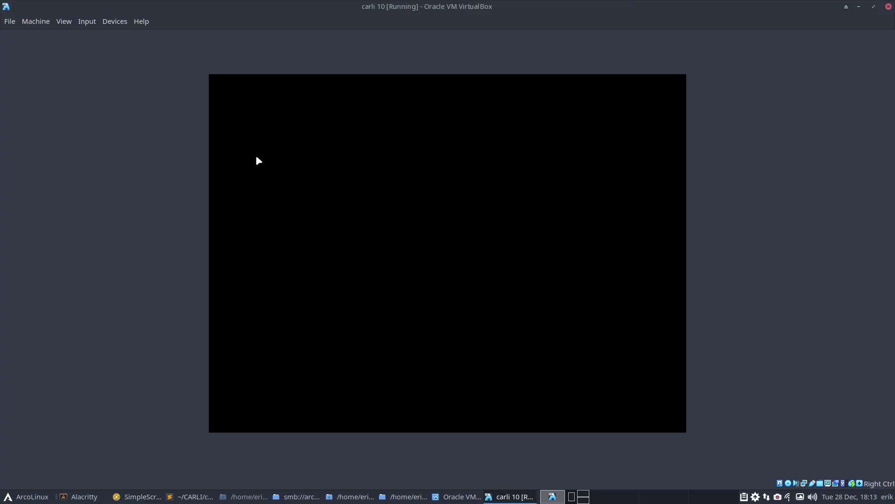
{"action": "left_click", "coordinate": [42, 23]}
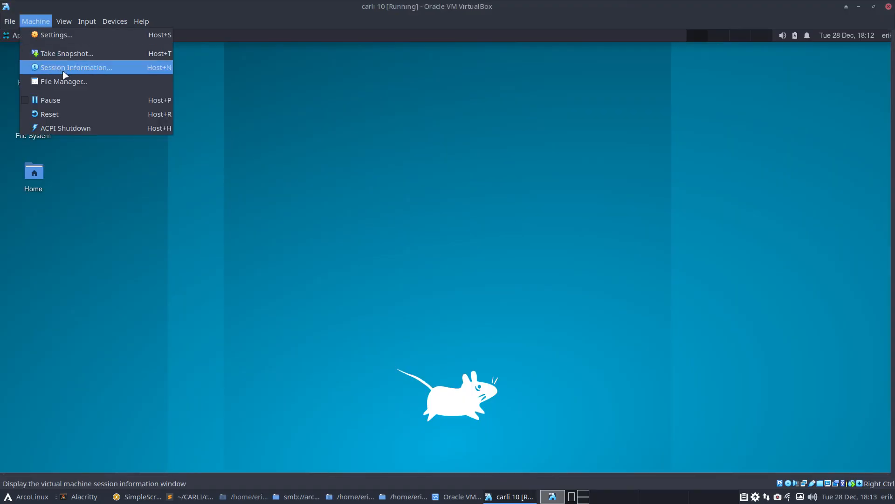
{"action": "left_click", "coordinate": [52, 82]}
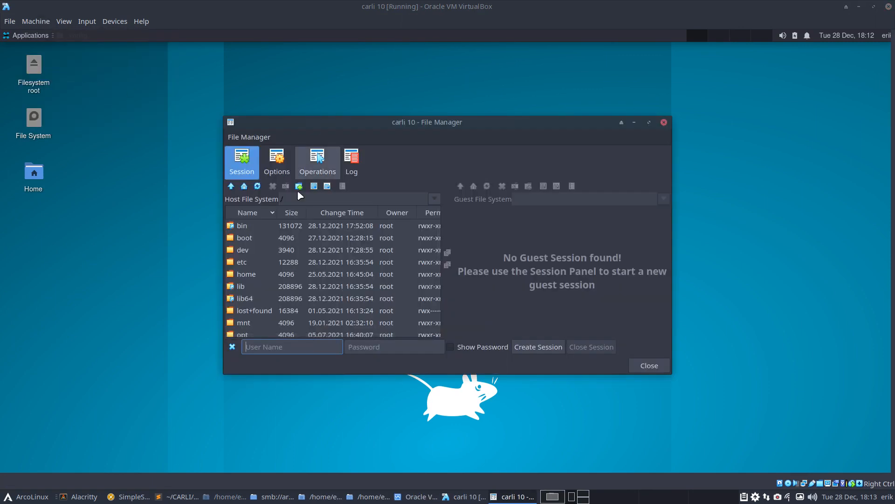
{"action": "double_click", "coordinate": [256, 274]}
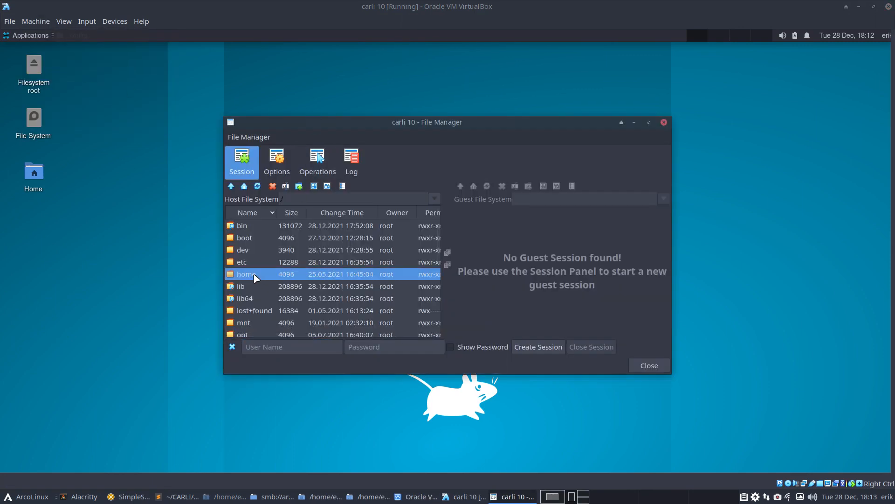
{"action": "double_click", "coordinate": [256, 238]}
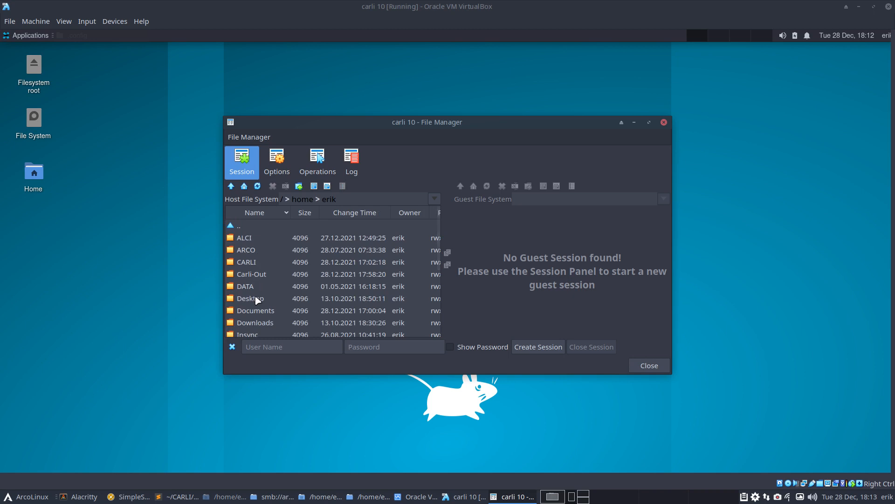
{"action": "double_click", "coordinate": [256, 298]}
- Create a guest file session using the guest user's login name and password
{"action": "left_click", "coordinate": [264, 349]}
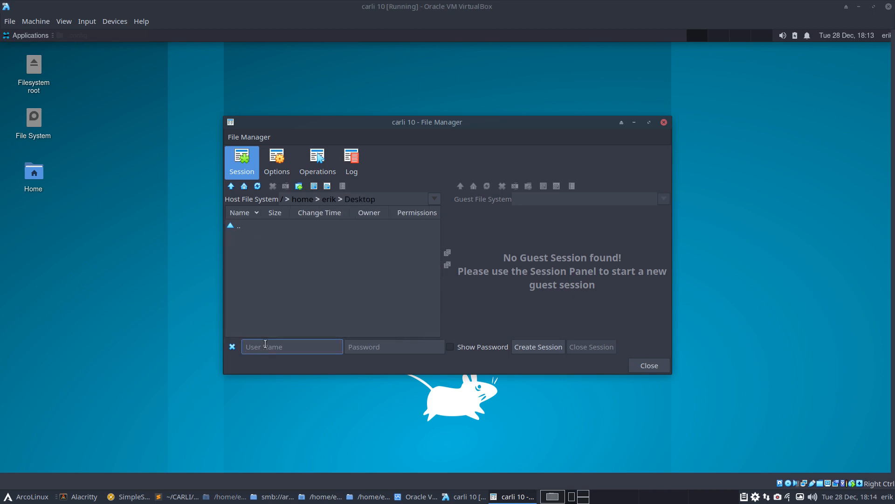
{"action": "key", "text": "Tab"}
{"action": "key", "text": "Return"}
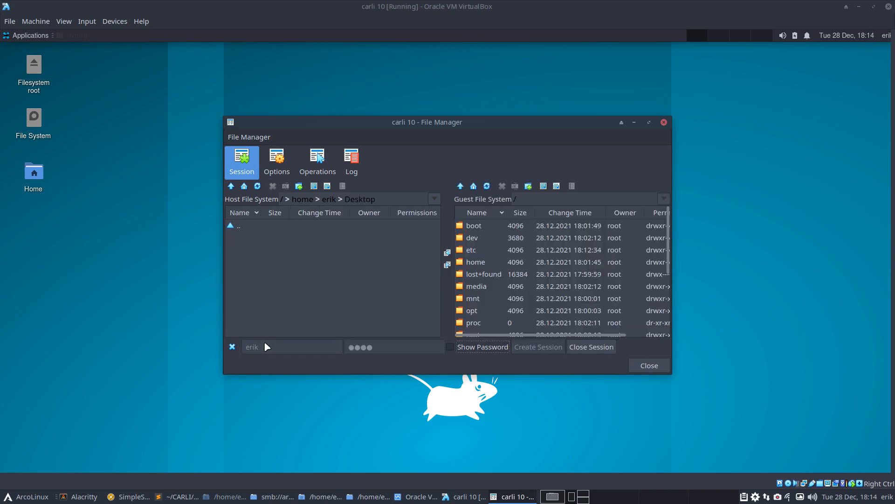
- Browse the guest side to the user's home folder, toggling the Desktop folder selection
{"action": "double_click", "coordinate": [471, 260]}
{"action": "double_click", "coordinate": [478, 241]}
{"action": "left_click", "coordinate": [480, 240]}
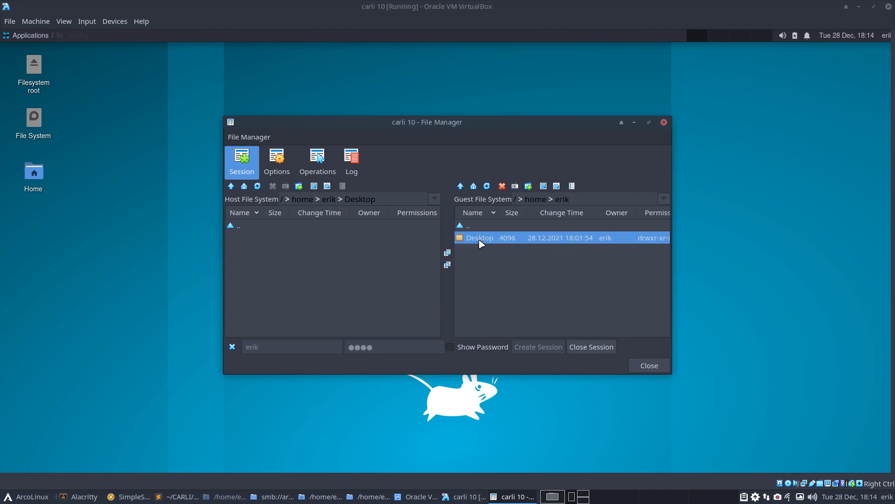
{"action": "left_click", "coordinate": [487, 268]}
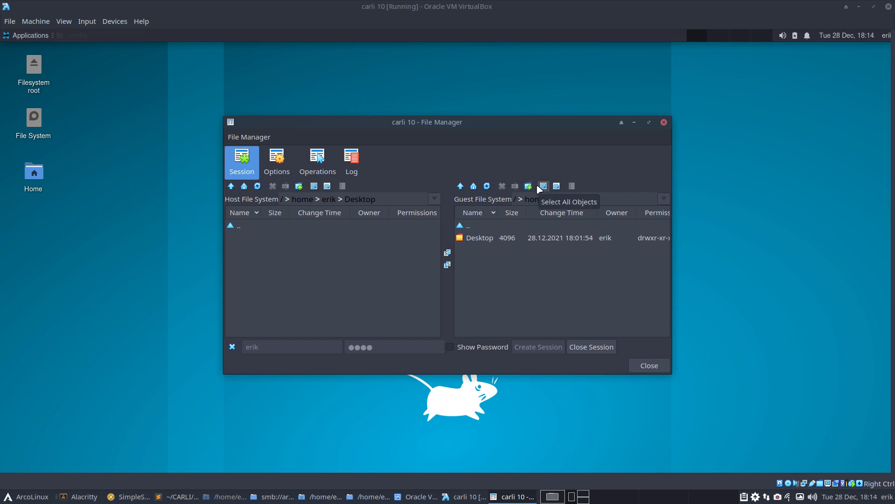
{"action": "left_click", "coordinate": [557, 187]}
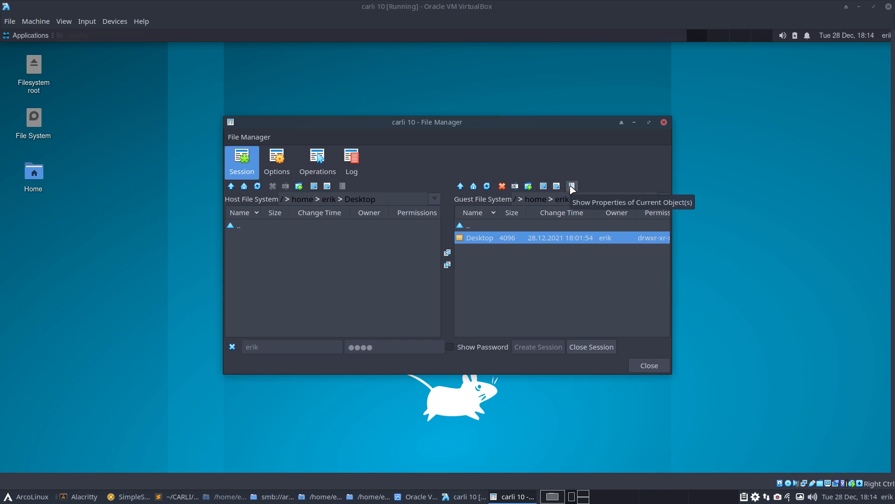
{"action": "left_click", "coordinate": [499, 284]}
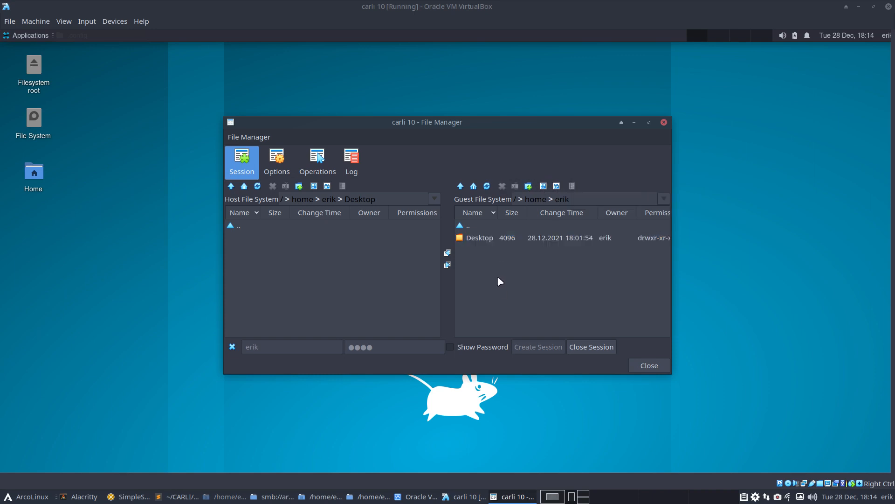
- Look through the File Manager's command list, then open its display options
{"action": "left_click", "coordinate": [244, 138]}
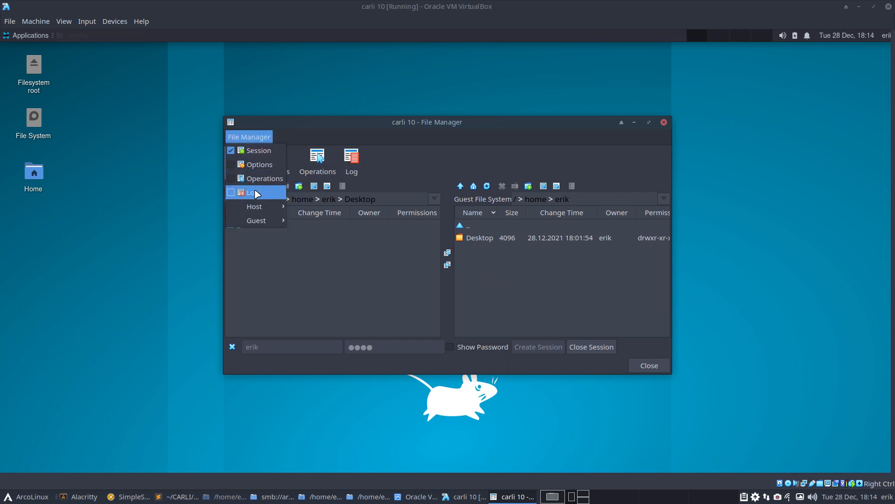
{"action": "mouse_move", "coordinate": [264, 217]}
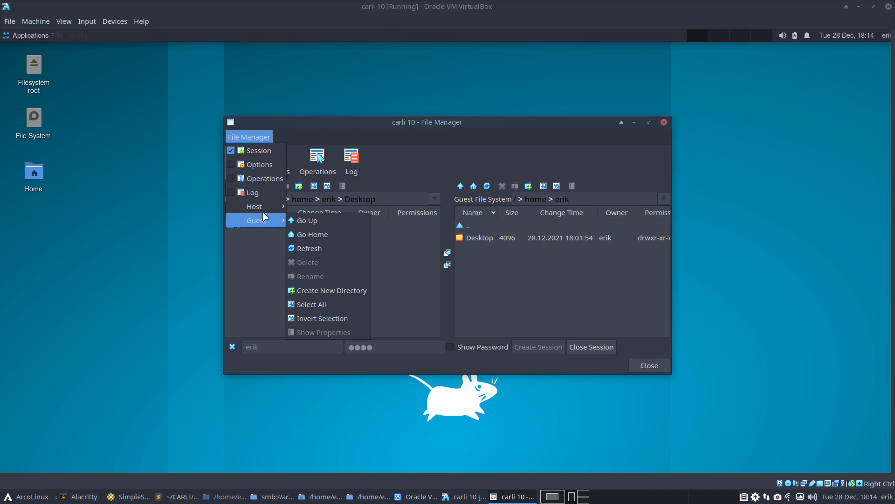
{"action": "left_click", "coordinate": [580, 298]}
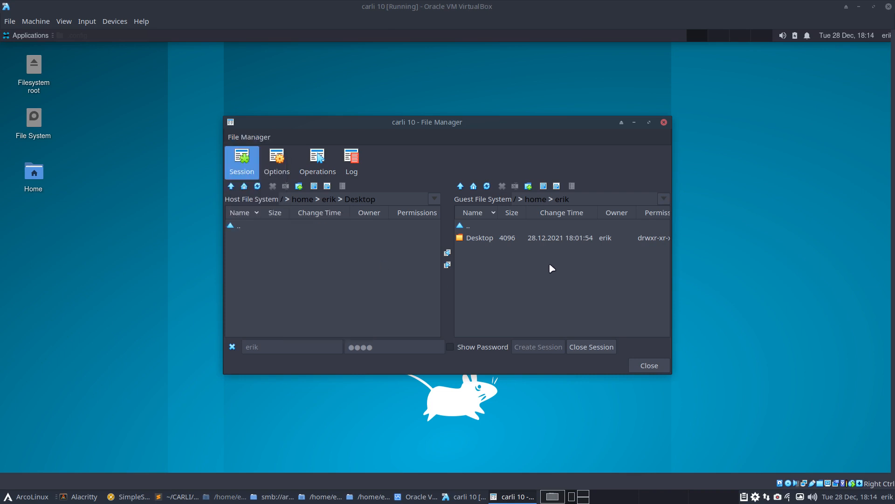
{"action": "left_click", "coordinate": [482, 226]}
{"action": "left_click", "coordinate": [480, 237]}
{"action": "left_click", "coordinate": [279, 160]}
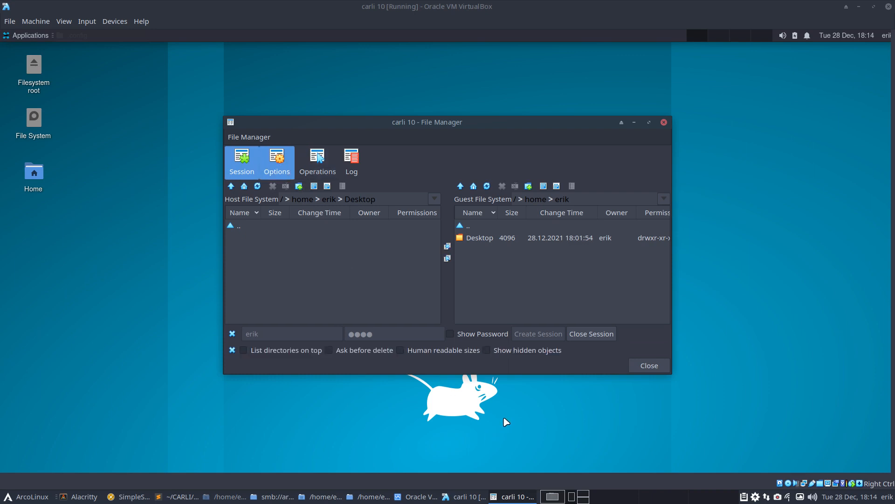
- Show hidden objects and browse the guest to .config/xfce4/xfconf/xfce-perchannel-xml
{"action": "left_click", "coordinate": [505, 352]}
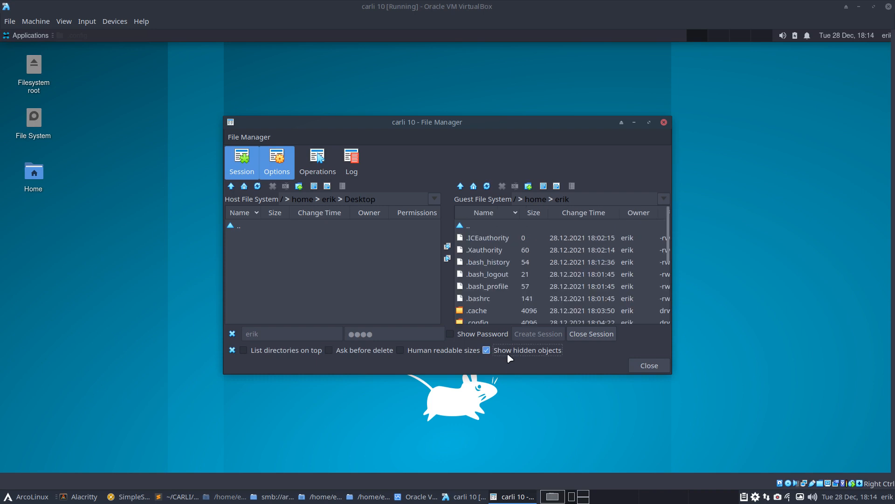
{"action": "scroll", "coordinate": [501, 264], "scroll_direction": "down", "scroll_amount": 1}
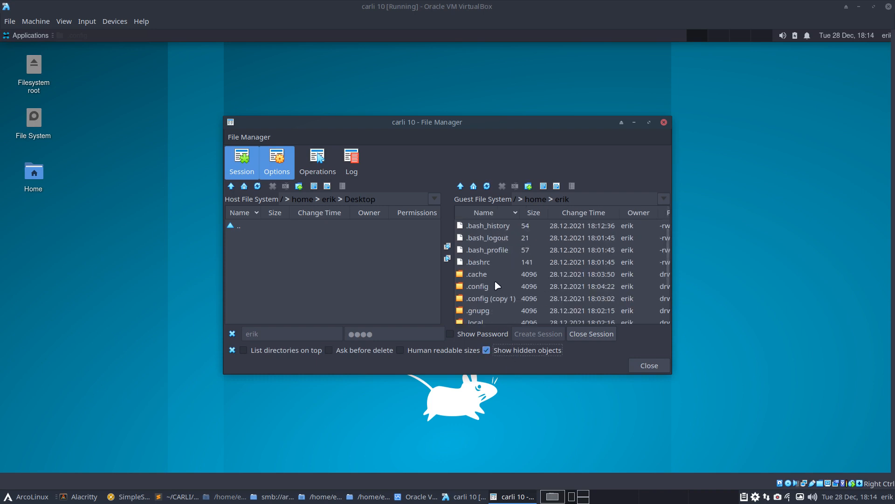
{"action": "double_click", "coordinate": [494, 282]}
{"action": "double_click", "coordinate": [483, 285]}
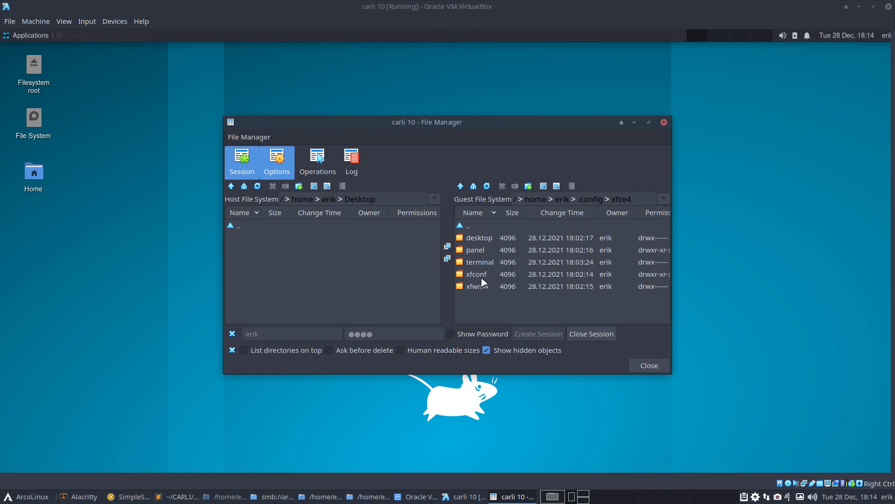
{"action": "left_click", "coordinate": [483, 277]}
{"action": "double_click", "coordinate": [484, 279]}
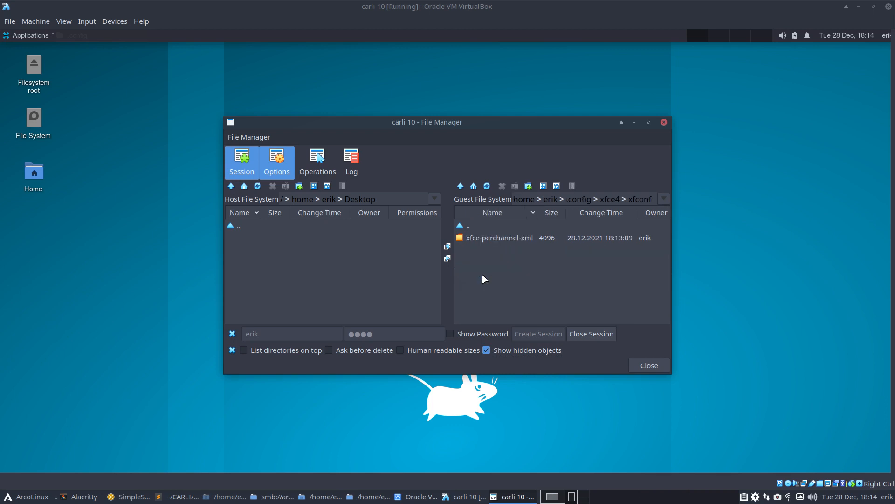
{"action": "double_click", "coordinate": [499, 238]}
{"action": "scroll", "coordinate": [504, 245], "scroll_direction": "down", "scroll_amount": 1}
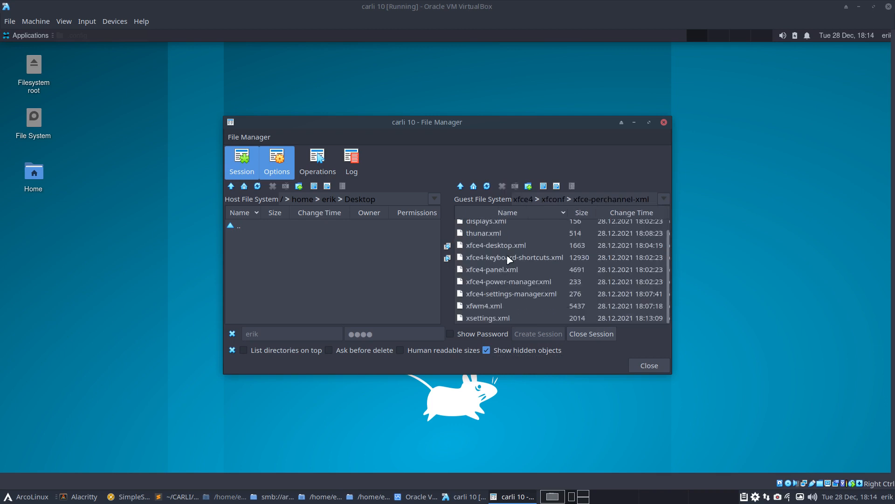
- Copy xfwm4.xml and xsettings.xml to the host Desktop, then return to the VM window
{"action": "left_click", "coordinate": [503, 306]}
{"action": "left_click", "coordinate": [504, 318]}
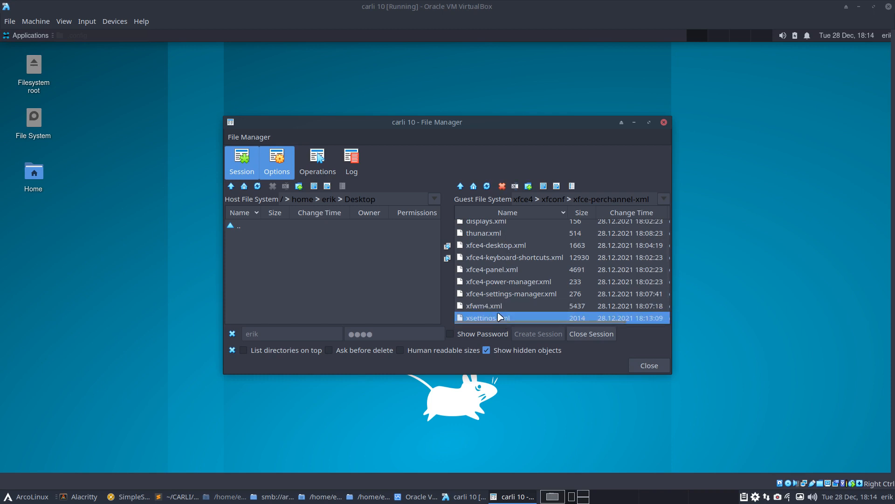
{"action": "left_click", "coordinate": [513, 306]}
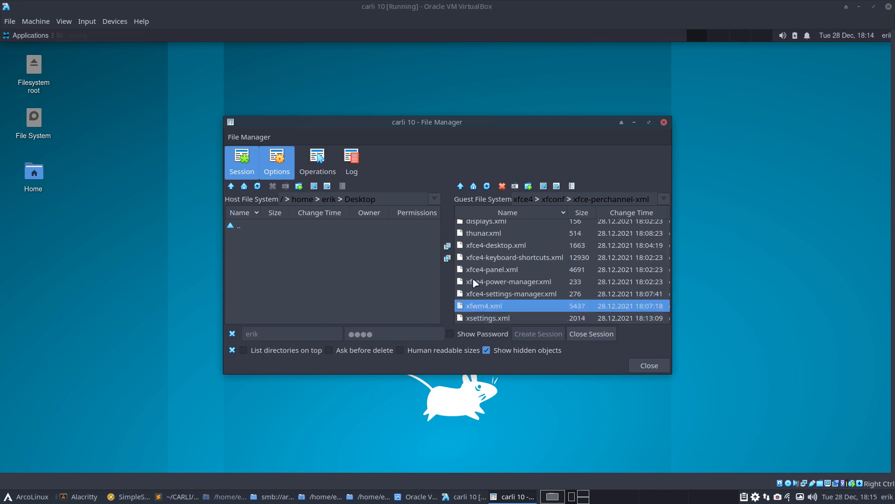
{"action": "left_click", "coordinate": [448, 247]}
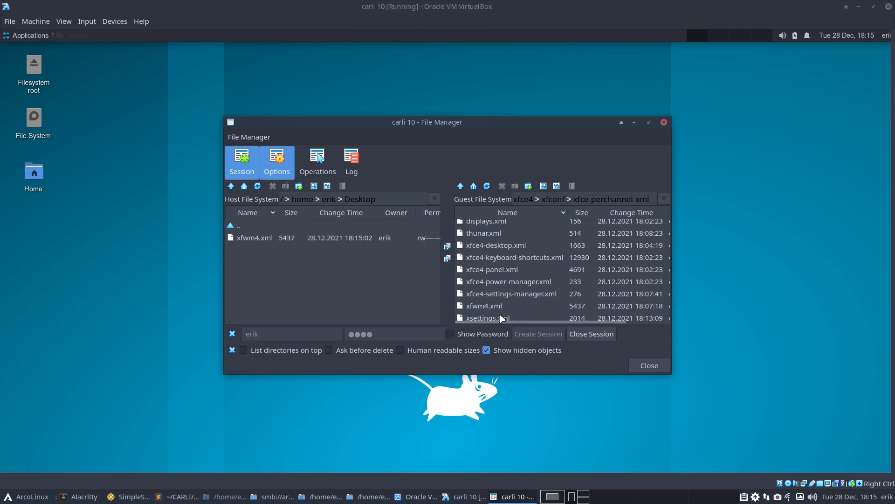
{"action": "left_click", "coordinate": [500, 317]}
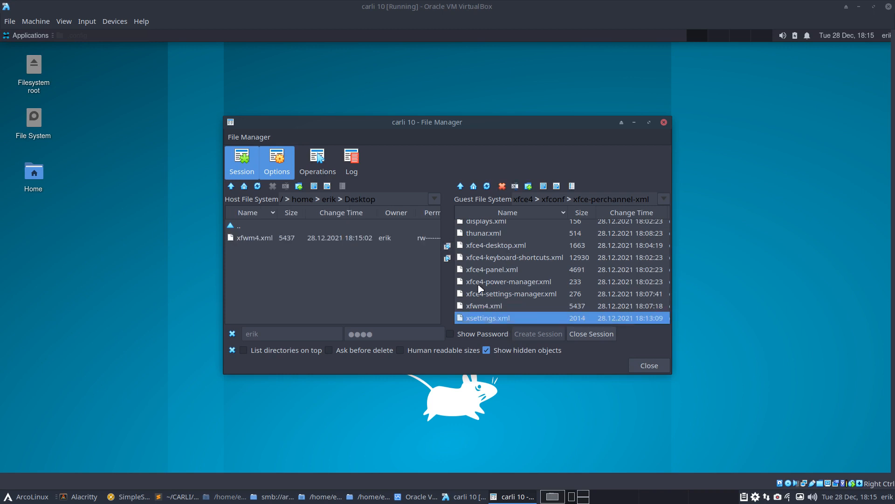
{"action": "left_click", "coordinate": [447, 247]}
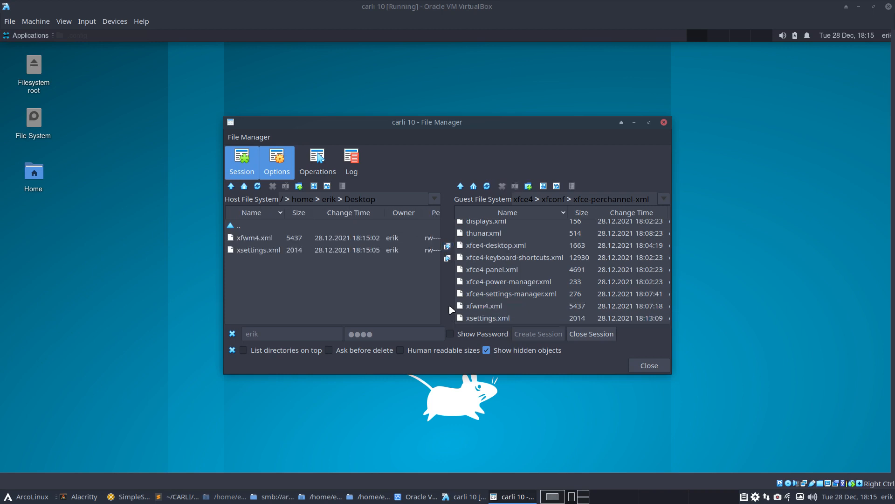
{"action": "left_click", "coordinate": [170, 391]}
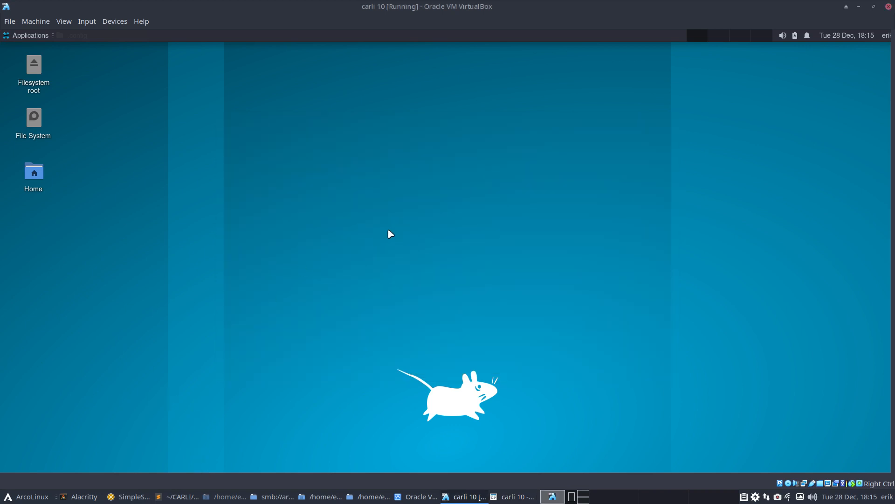
- Return the VM to full-screen and launch Meld from Applications > Development
{"action": "key", "text": "Control_R+f"}
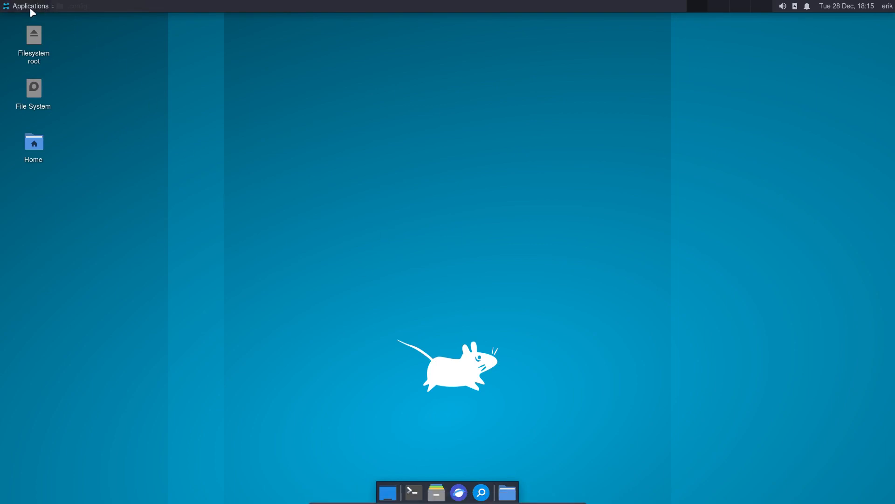
{"action": "left_click", "coordinate": [16, 8]}
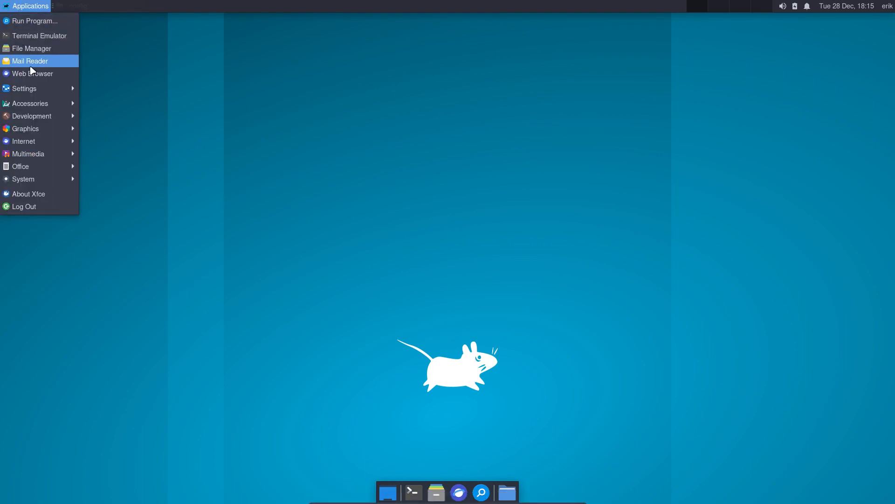
{"action": "mouse_move", "coordinate": [43, 107]}
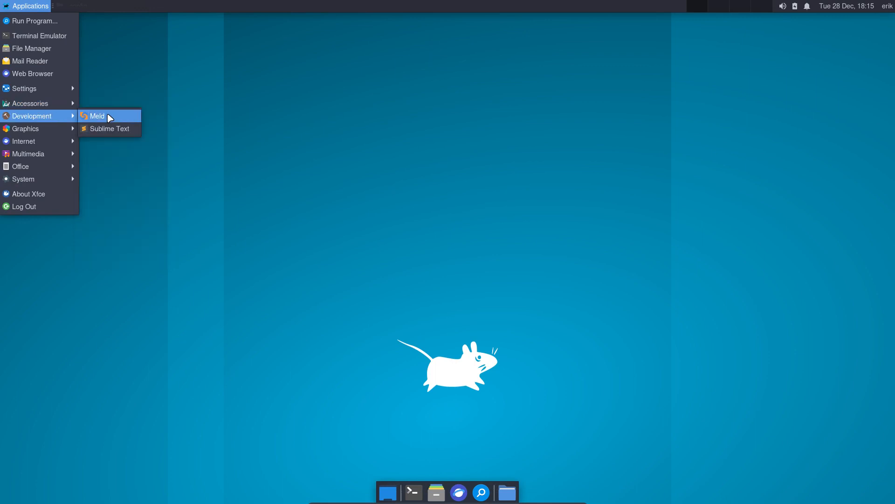
{"action": "left_click", "coordinate": [109, 118]}
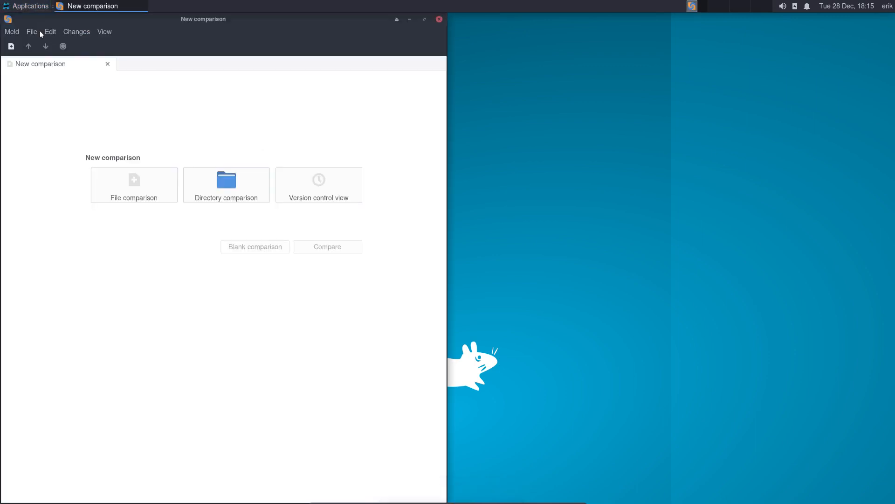
- Reopen the recent .config : .config (copy 1) comparison and maximize the window
{"action": "left_click", "coordinate": [40, 31]}
{"action": "mouse_move", "coordinate": [75, 88]}
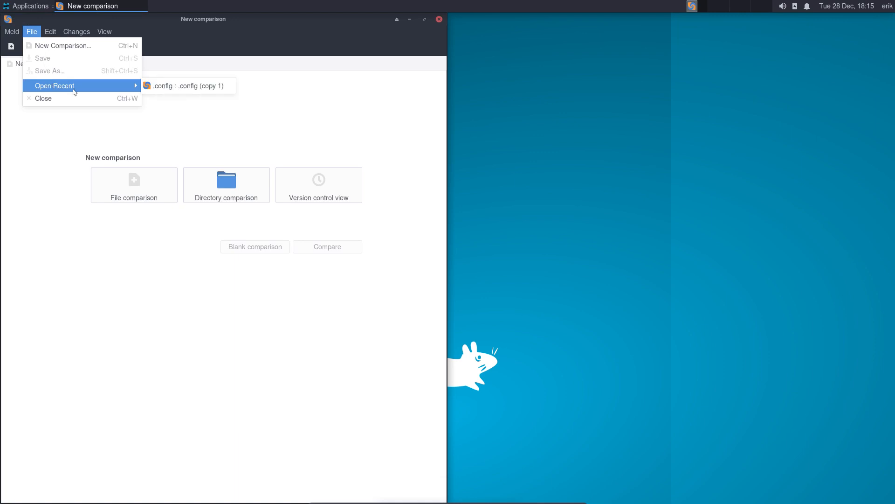
{"action": "left_click", "coordinate": [185, 91]}
{"action": "left_click", "coordinate": [424, 20]}
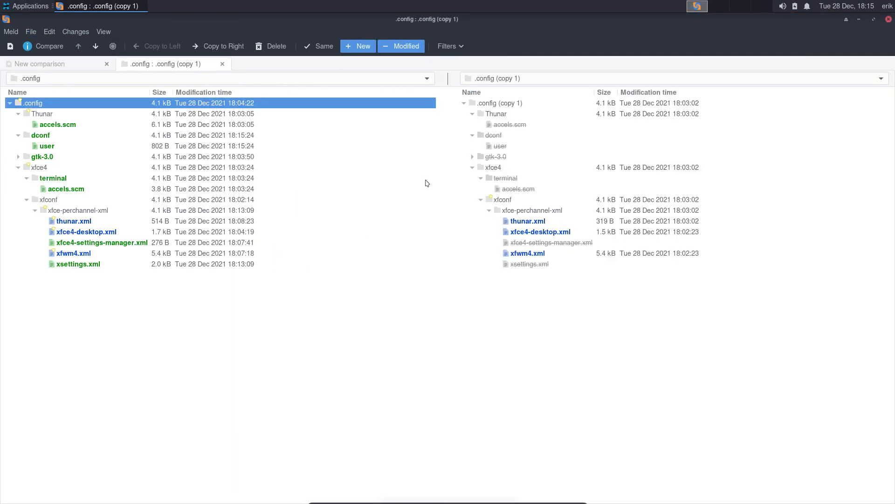
- Inspect xfce4-settings-manager.xml, xfce4-desktop.xml and thunar.xml differences, closing each tab afterwards
{"action": "left_click", "coordinate": [517, 253]}
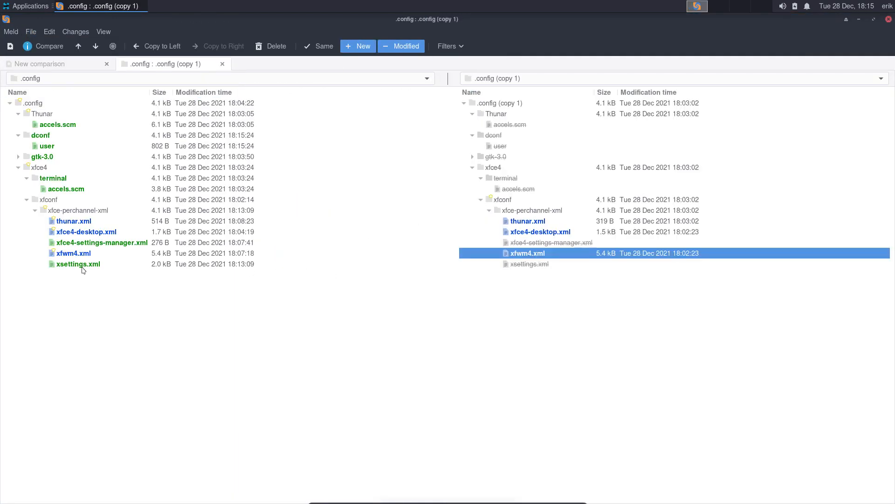
{"action": "left_click", "coordinate": [83, 264]}
{"action": "left_click", "coordinate": [82, 253]}
{"action": "left_click", "coordinate": [90, 241]}
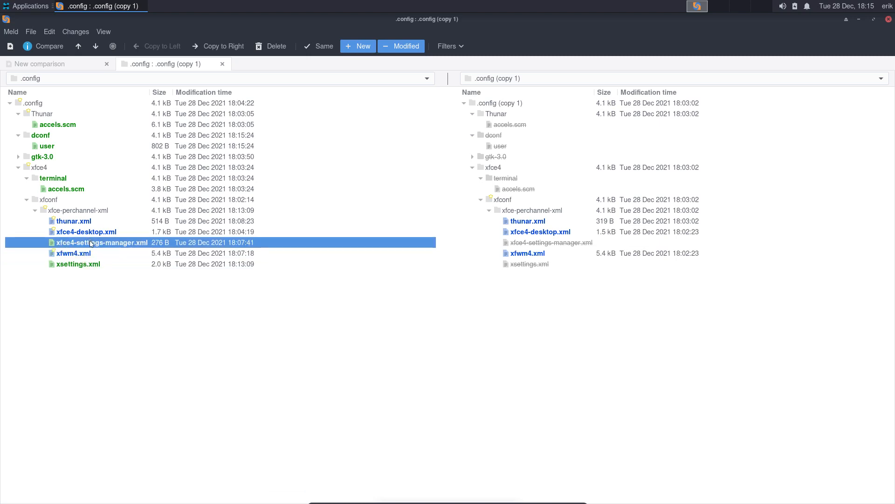
{"action": "double_click", "coordinate": [91, 242]}
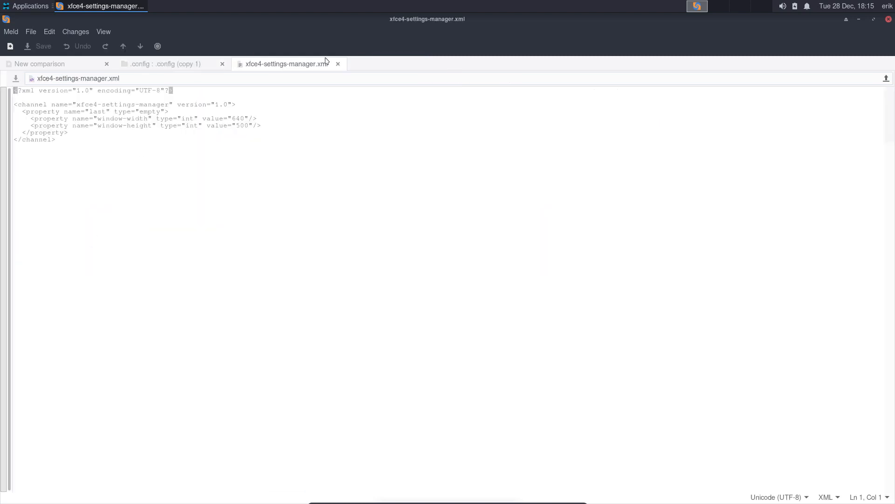
{"action": "left_click", "coordinate": [338, 64]}
{"action": "left_click", "coordinate": [110, 231]}
{"action": "double_click", "coordinate": [110, 231]}
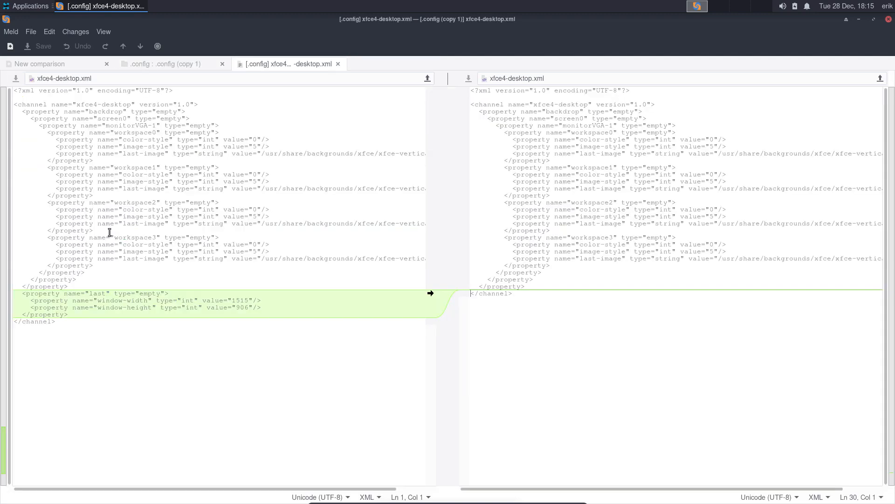
{"action": "left_click", "coordinate": [339, 64]}
{"action": "left_click", "coordinate": [79, 221]}
{"action": "double_click", "coordinate": [79, 221]}
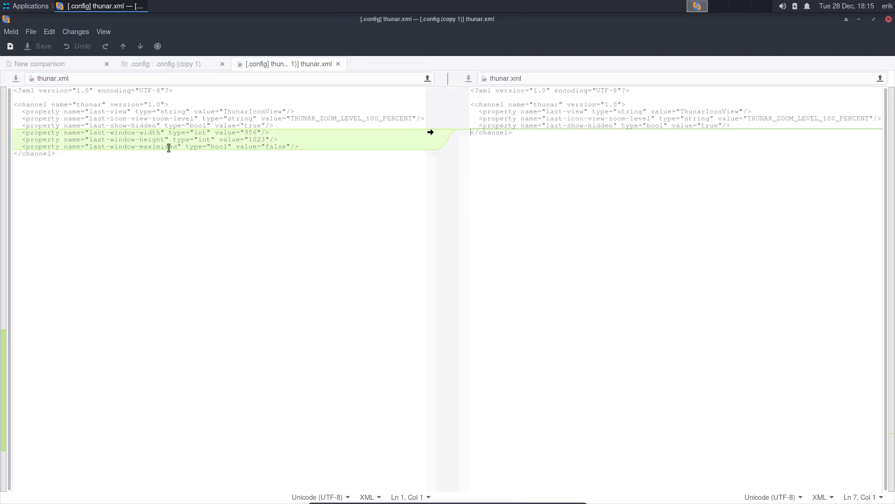
{"action": "left_click", "coordinate": [338, 64]}
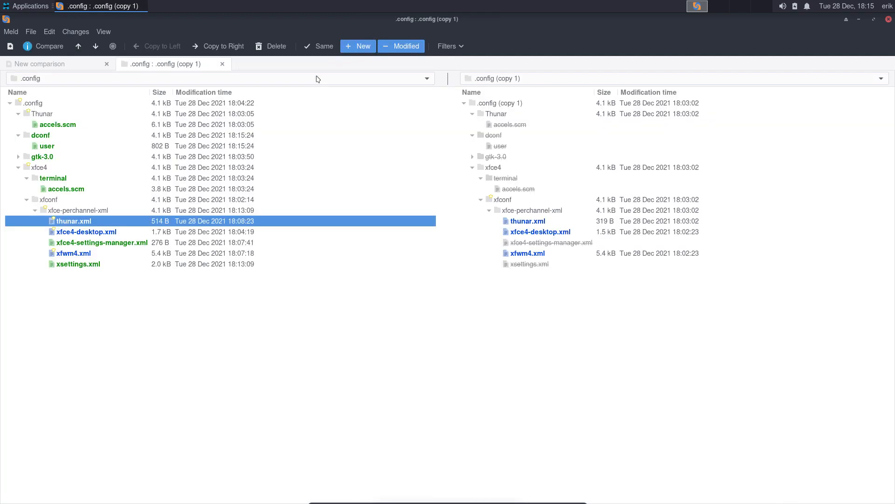
- Check the accels.scm, gtk-3.0 and dconf entries, then close Meld
{"action": "left_click", "coordinate": [73, 190]}
{"action": "left_click", "coordinate": [56, 161]}
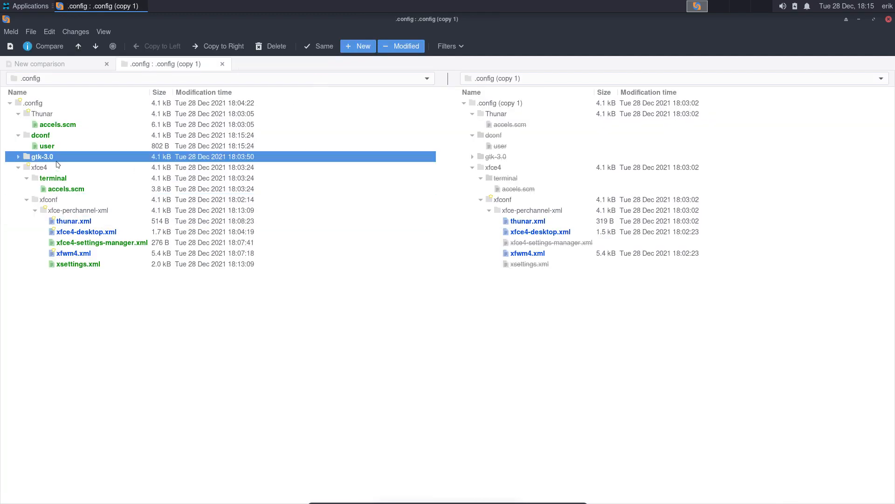
{"action": "left_click", "coordinate": [54, 147]}
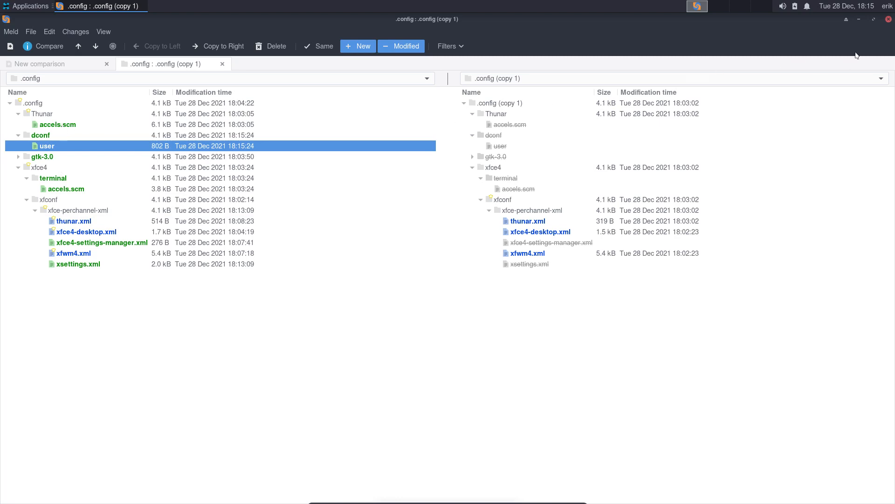
{"action": "left_click", "coordinate": [512, 125]}
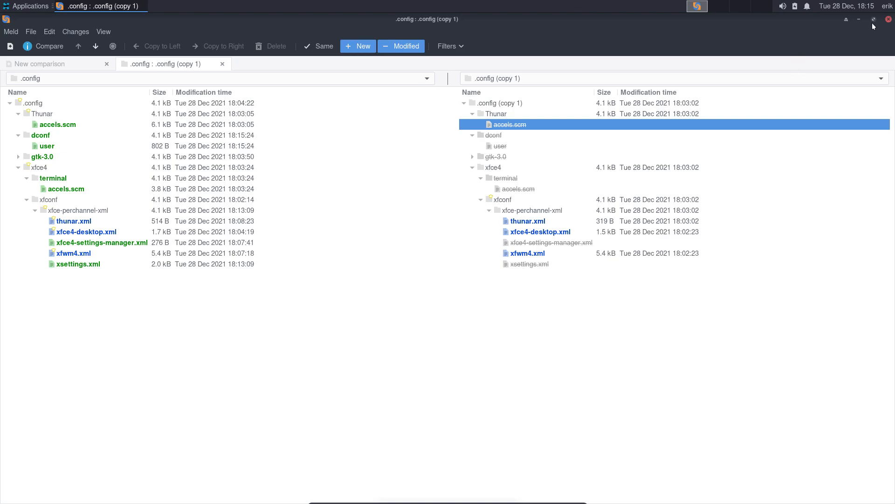
{"action": "left_click", "coordinate": [888, 20]}
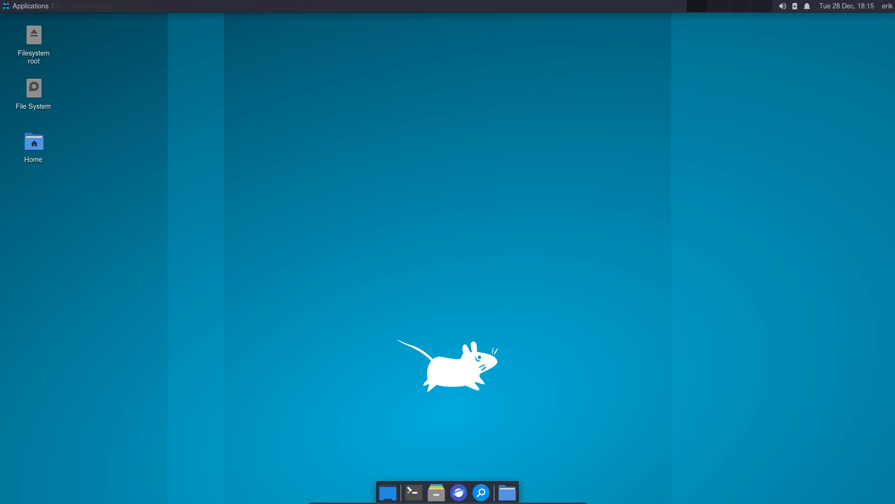
- Shut down the Xfce guest from the user menu, powering off carli 10
{"action": "left_click", "coordinate": [888, 6]}
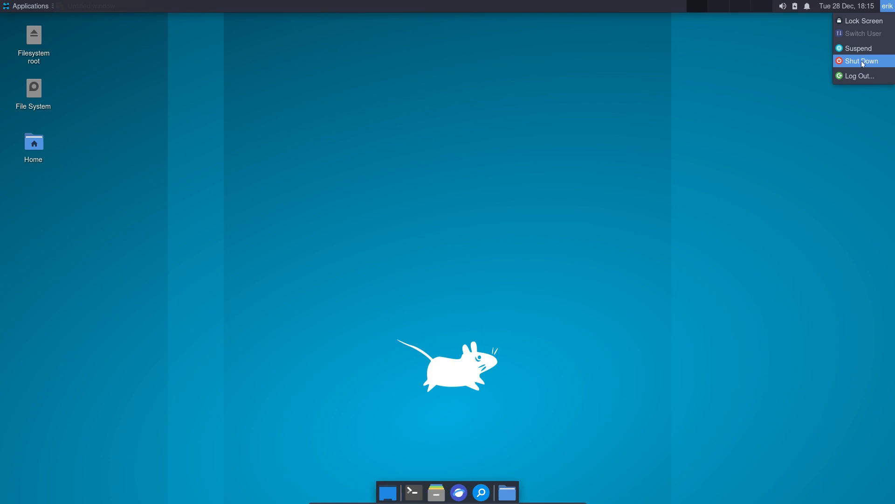
{"action": "left_click", "coordinate": [862, 63]}
{"action": "left_click", "coordinate": [491, 273]}
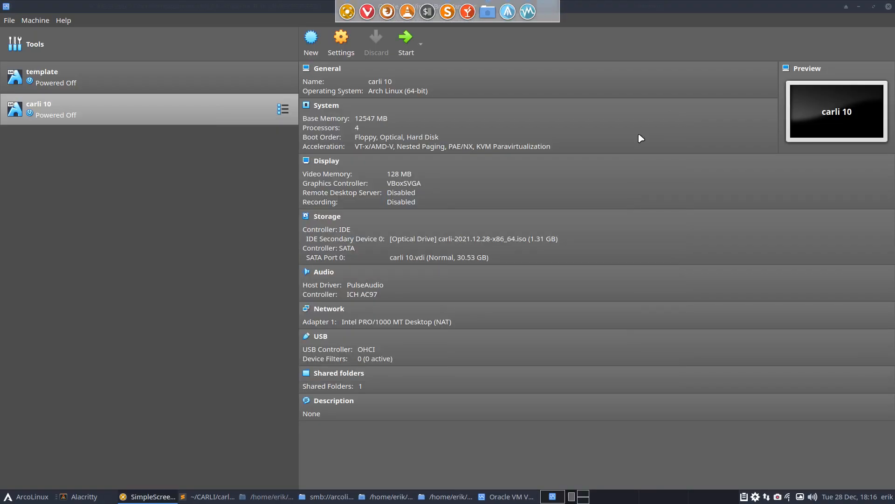
- Close VirtualBox Manager and add a blank line after arc-gtk-theme in packages.x86_64
{"action": "left_click", "coordinate": [888, 6]}
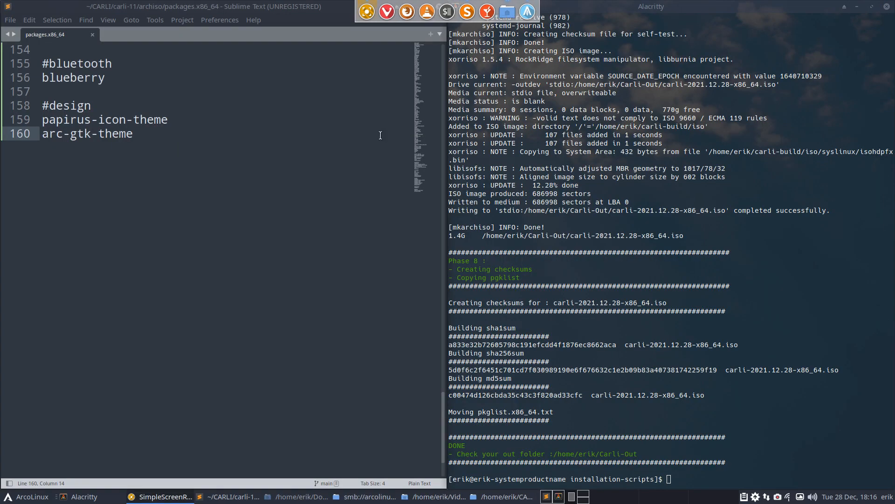
{"action": "left_click", "coordinate": [173, 135]}
{"action": "key", "text": "Return"}
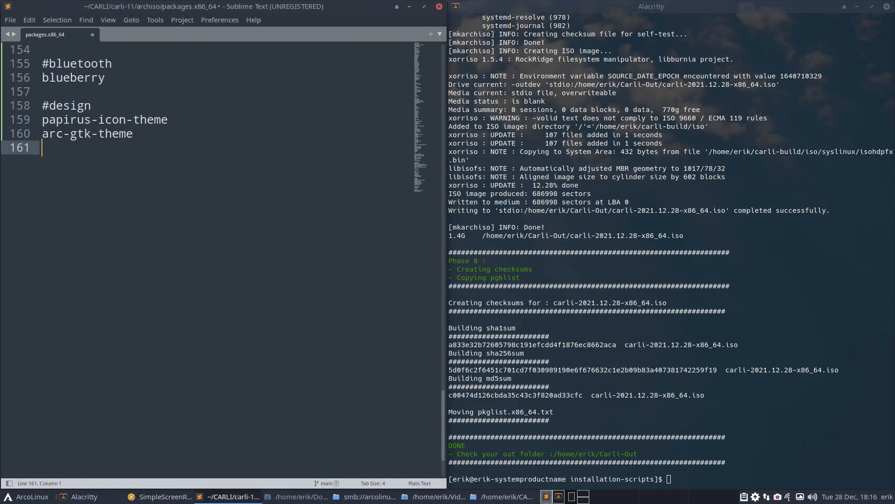
- Search 'yay capitaine', paste capitaine-cursors onto line 161, and save packages.x86_64
{"action": "left_click", "coordinate": [818, 302]}
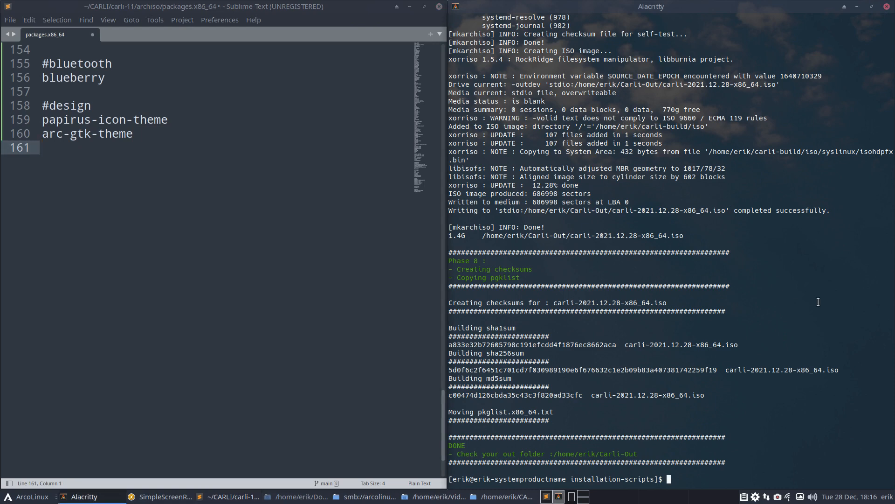
{"action": "type", "text": "yay cap"}
{"action": "type", "text": "itaine"}
{"action": "key", "text": "Return"}
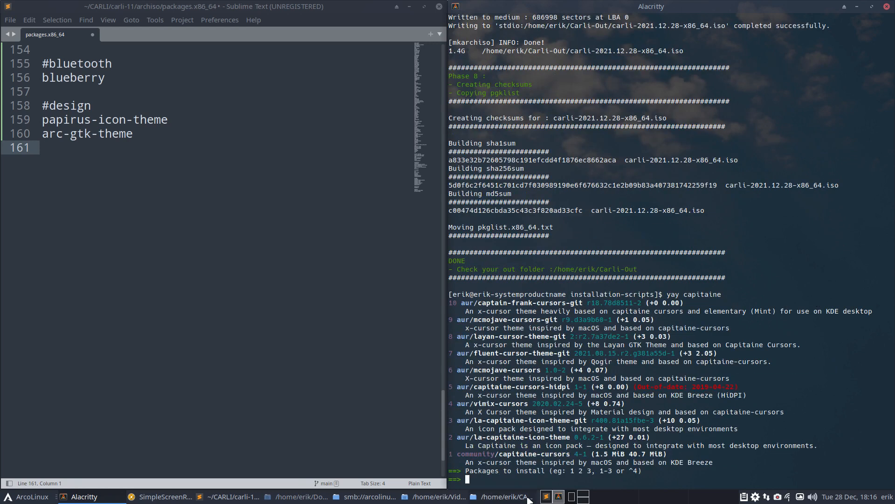
{"action": "left_click_drag", "start_coordinate": [499, 453], "coordinate": [569, 452]}
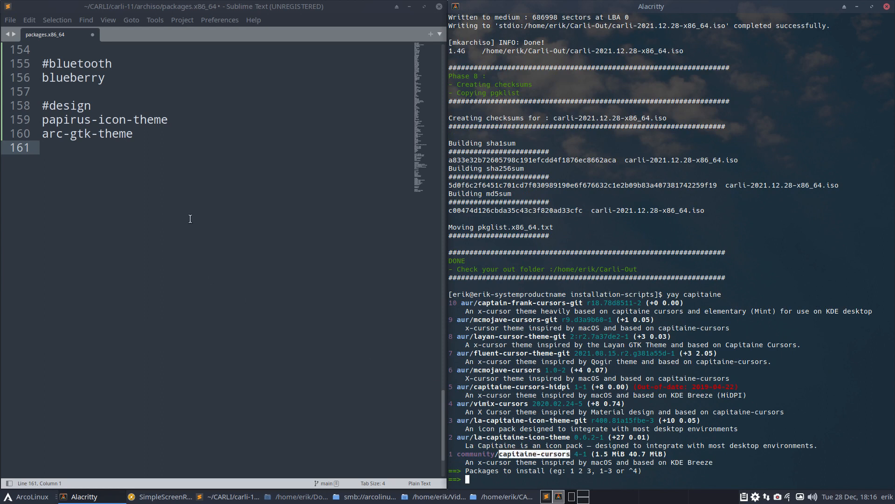
{"action": "left_click", "coordinate": [145, 159]}
{"action": "type", "text": "capitaine-cursors"}
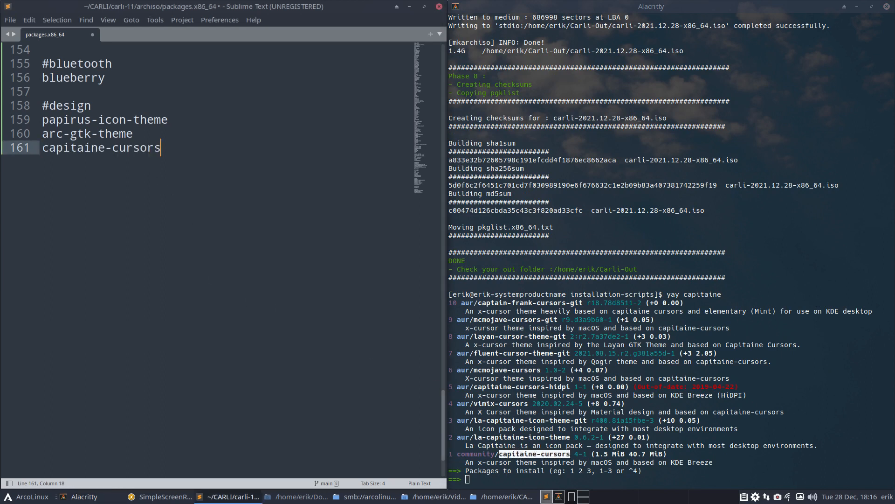
{"action": "key", "text": "ctrl+s"}
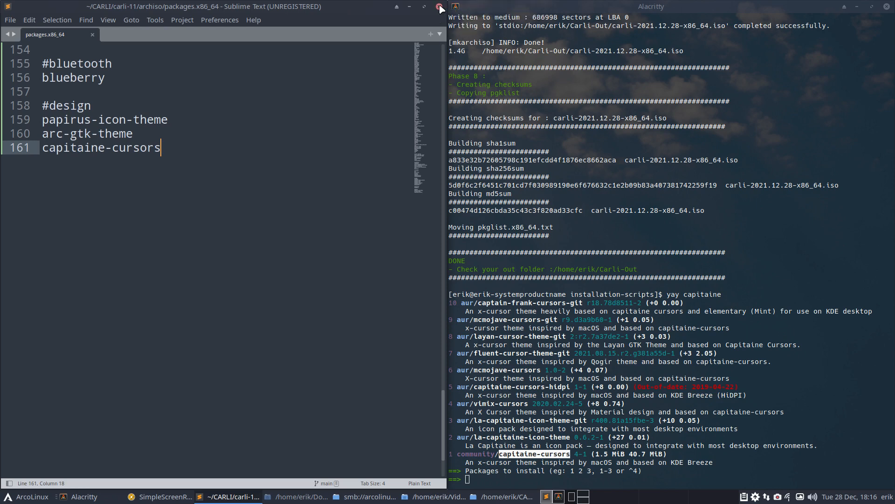
- Close Sublime Text and the terminal, show Desktop's two xml files, and launch Firefox
{"action": "left_click", "coordinate": [439, 7]}
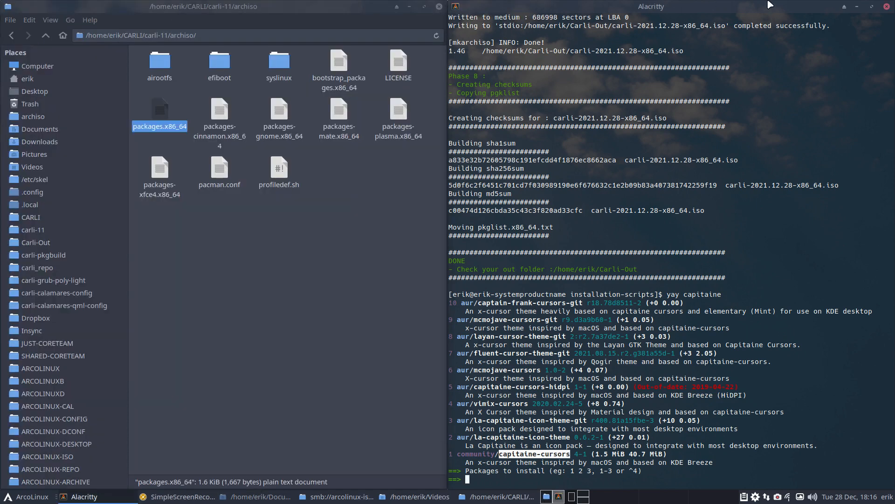
{"action": "left_click", "coordinate": [885, 7]}
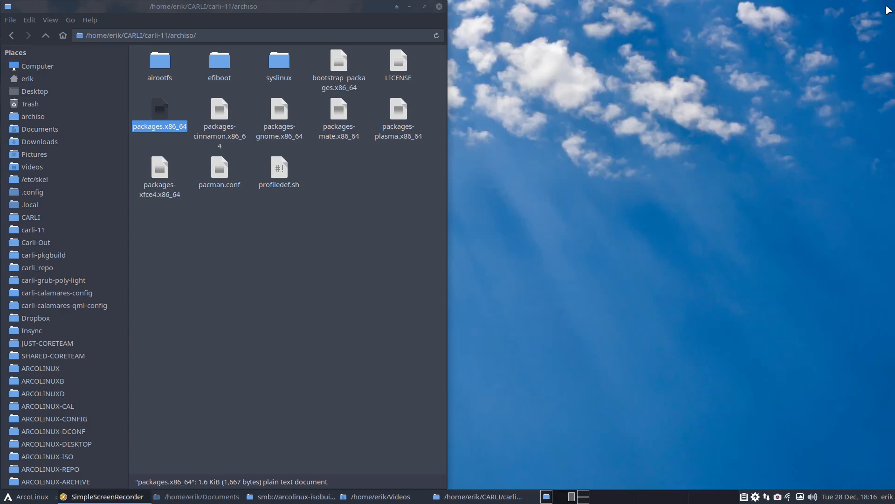
{"action": "left_click", "coordinate": [376, 197]}
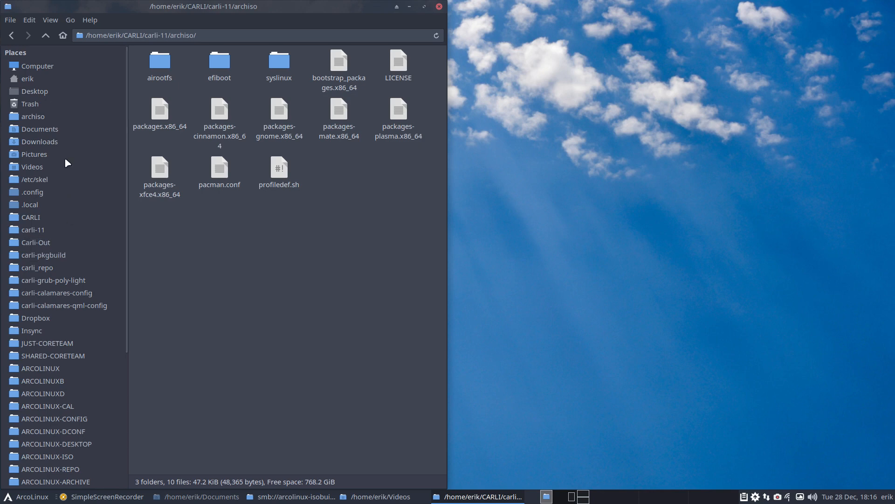
{"action": "left_click", "coordinate": [44, 95]}
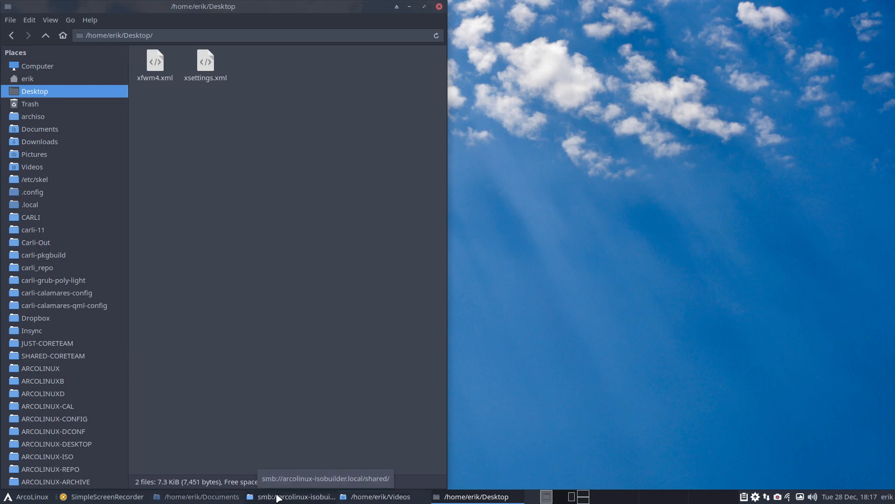
{"action": "key", "text": "ctrl+alt+f"}
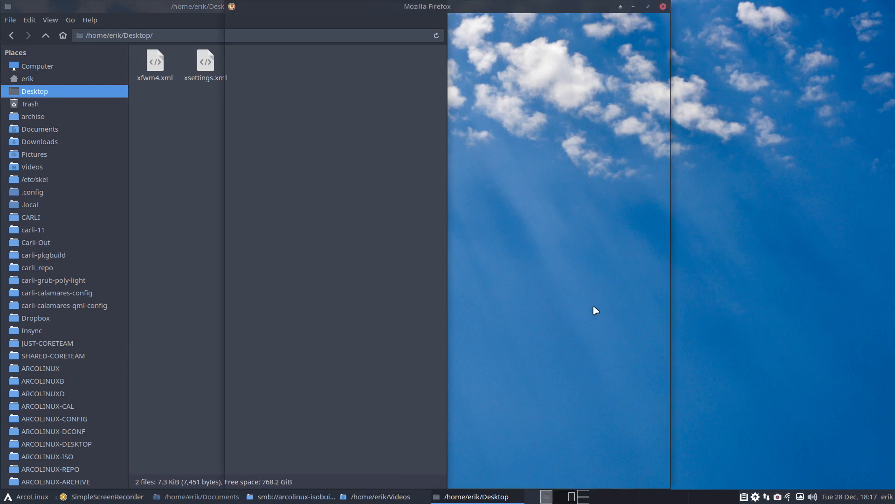
{"action": "mouse_move", "coordinate": [460, 6]}
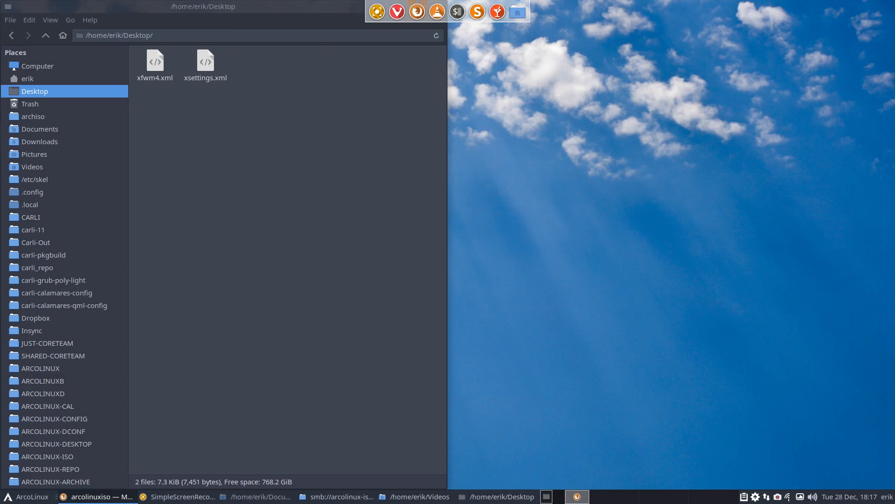
- Start a new arcolinuxiso organisation repository and make it public
{"action": "left_click", "coordinate": [418, 11]}
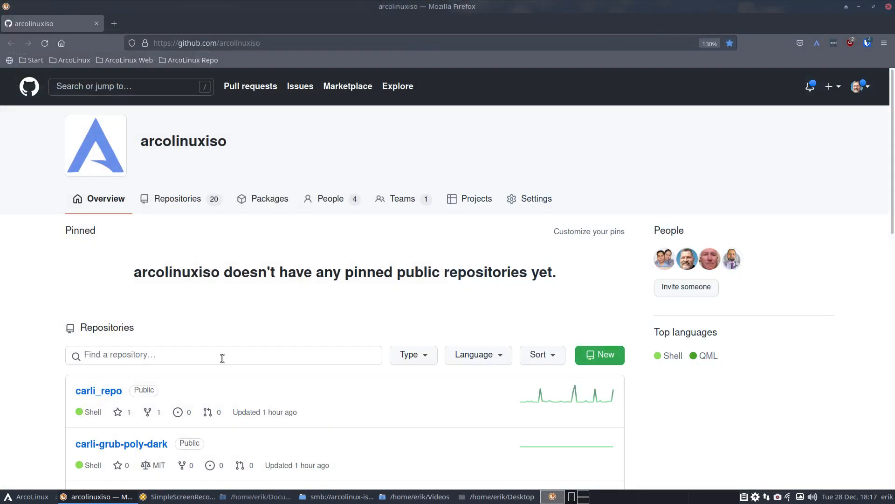
{"action": "scroll", "coordinate": [133, 345], "scroll_direction": "down", "scroll_amount": 5}
{"action": "scroll", "coordinate": [135, 347], "scroll_direction": "down", "scroll_amount": 7}
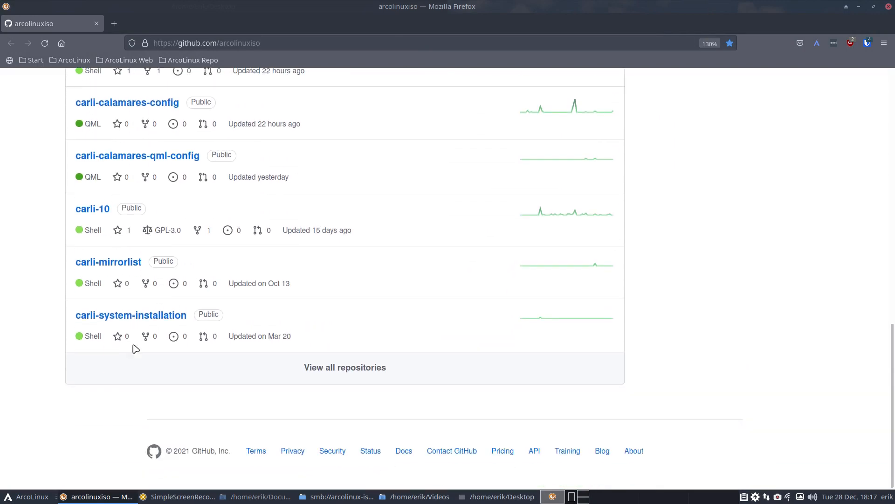
{"action": "scroll", "coordinate": [136, 349], "scroll_direction": "up", "scroll_amount": 5}
{"action": "scroll", "coordinate": [134, 347], "scroll_direction": "up", "scroll_amount": 7}
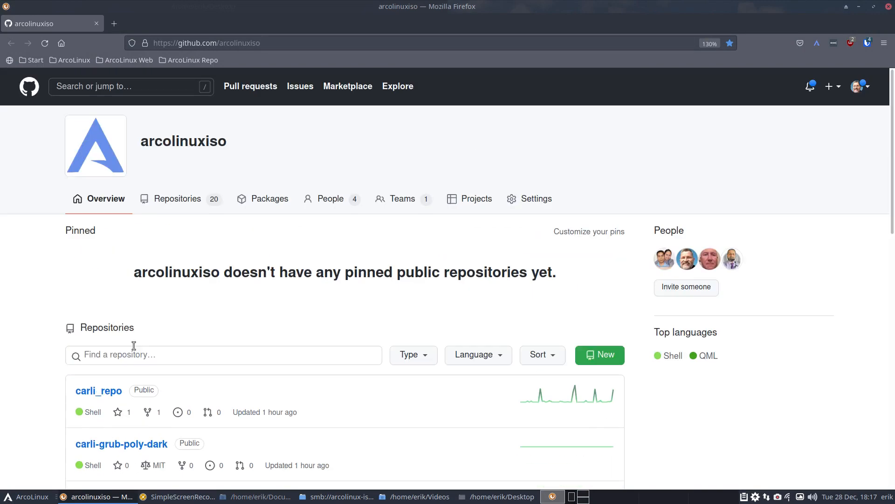
{"action": "left_click", "coordinate": [606, 355]}
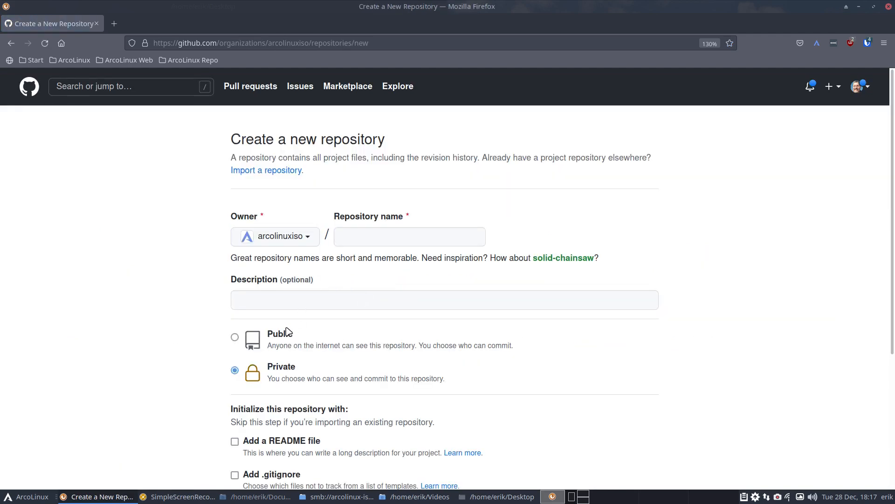
{"action": "left_click", "coordinate": [286, 337]}
- Name the repository carli-xfce-config, create it, and select its URL
{"action": "left_click", "coordinate": [355, 240]}
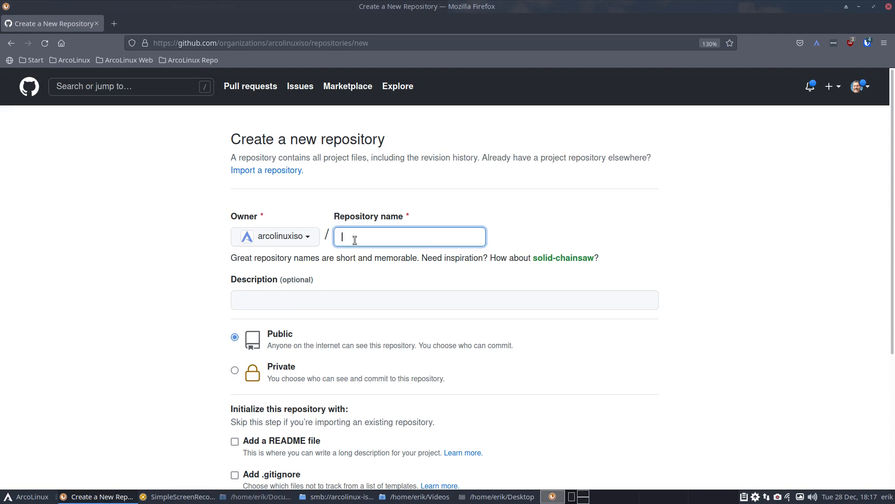
{"action": "type", "text": "carli"}
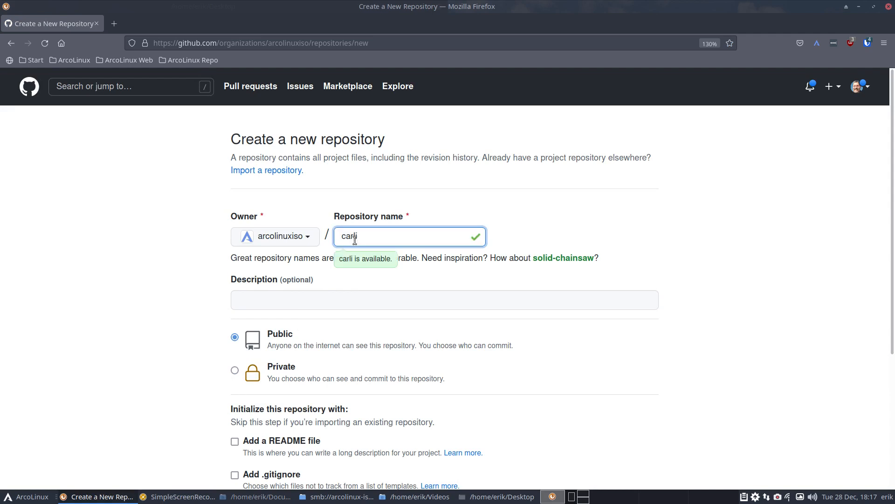
{"action": "type", "text": "-xfce-coinfi"}
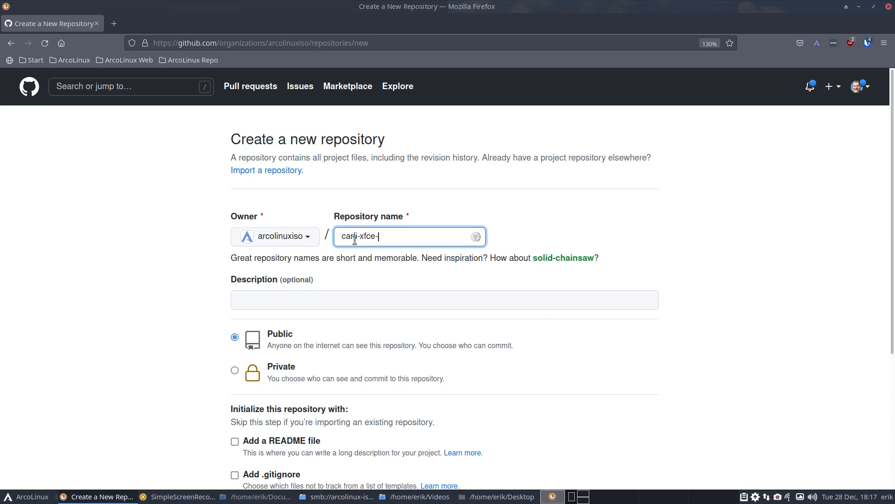
{"action": "key", "text": "BackSpace"}
{"action": "key", "text": "BackSpace"}
{"action": "key", "text": "BackSpace"}
{"action": "key", "text": "BackSpace"}
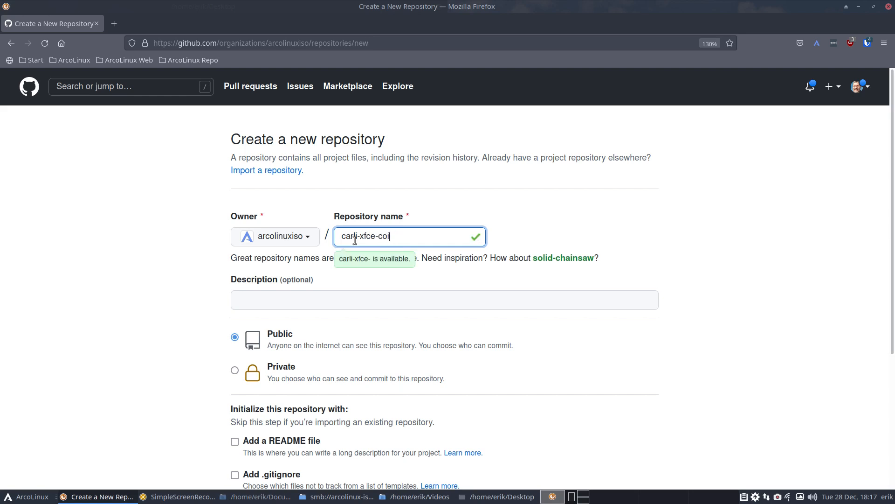
{"action": "type", "text": "nfig"}
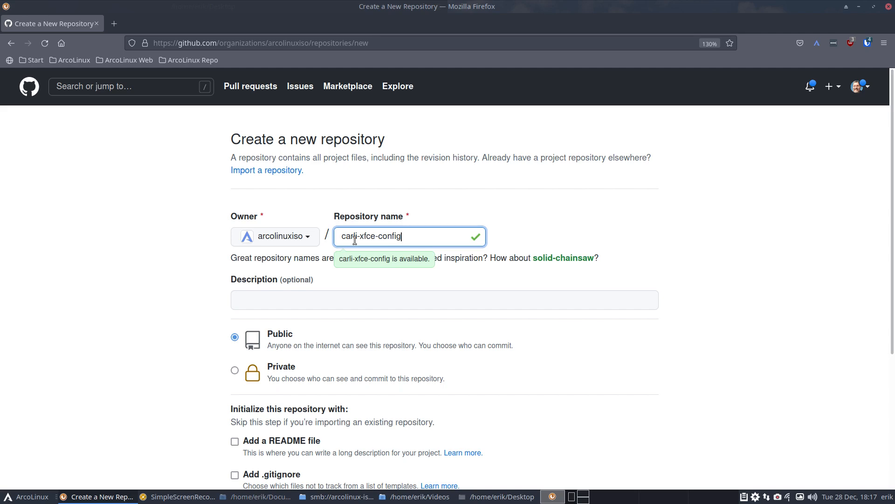
{"action": "scroll", "coordinate": [231, 401], "scroll_direction": "down", "scroll_amount": 5}
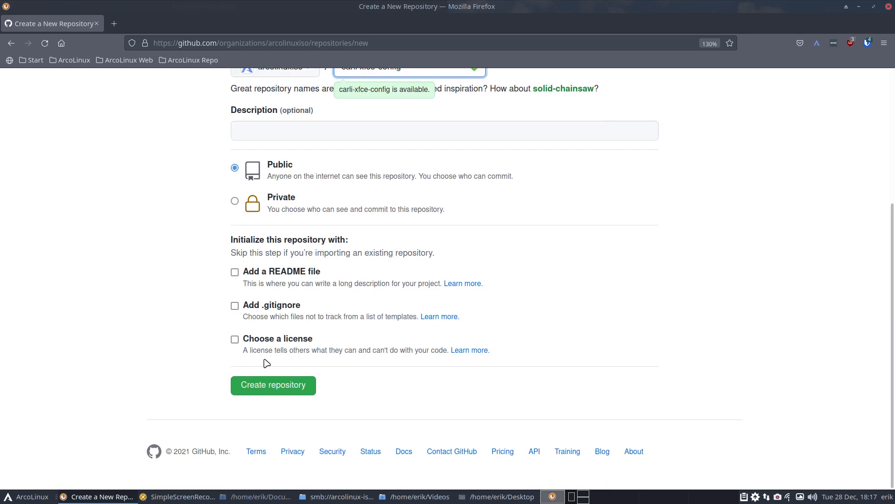
{"action": "left_click", "coordinate": [282, 384]}
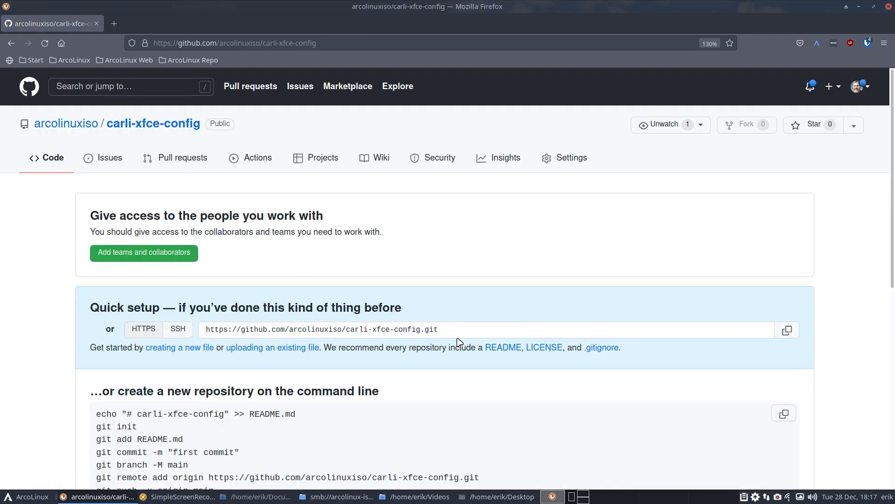
{"action": "left_click", "coordinate": [338, 38]}
{"action": "key", "text": "ctrl+c"}
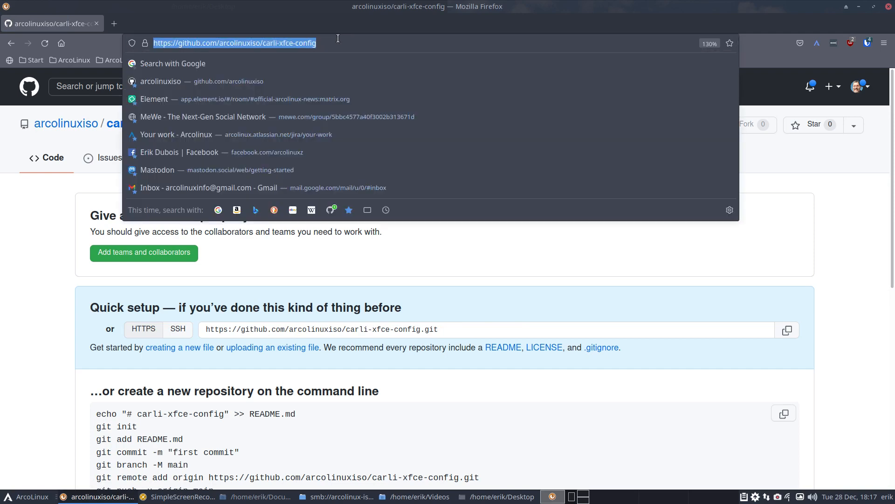
- Minimize Firefox, open a new Thunar window, and go to the CARLI folder
{"action": "left_click", "coordinate": [860, 6]}
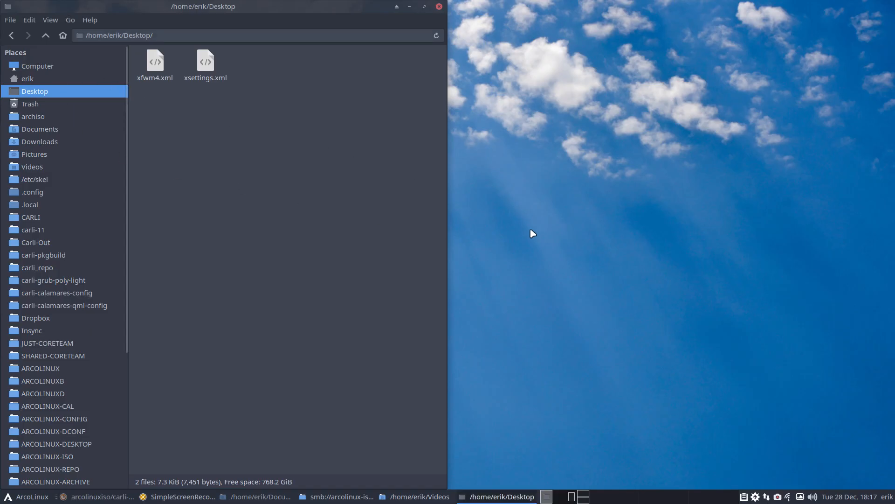
{"action": "left_click", "coordinate": [545, 231]}
{"action": "key", "text": "super+shift+Return"}
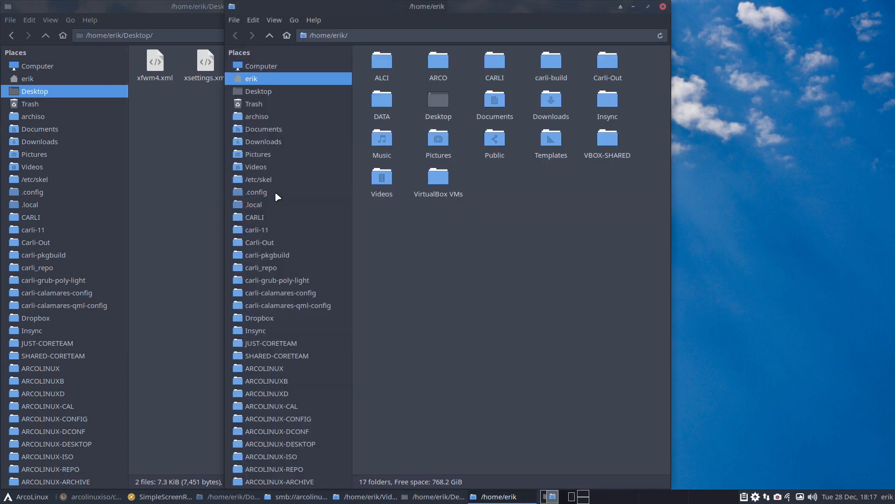
{"action": "left_click", "coordinate": [275, 229]}
{"action": "left_click", "coordinate": [270, 217]}
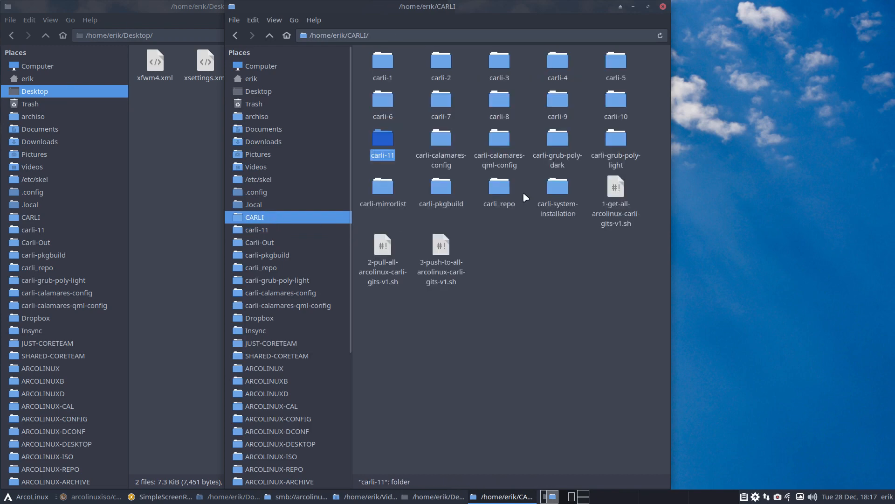
- Run 'git clone' with the repository URL in a terminal opened in CARLI
{"action": "right_click", "coordinate": [575, 276]}
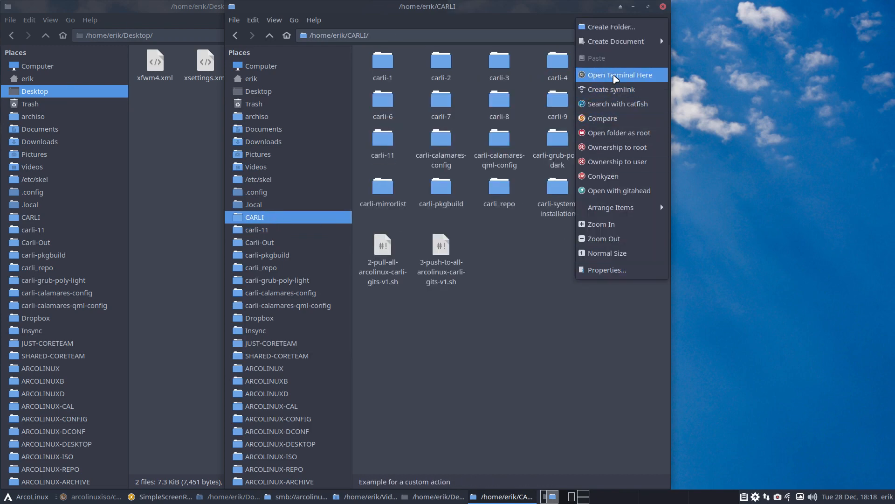
{"action": "left_click", "coordinate": [615, 75]}
{"action": "type", "text": "git cl"}
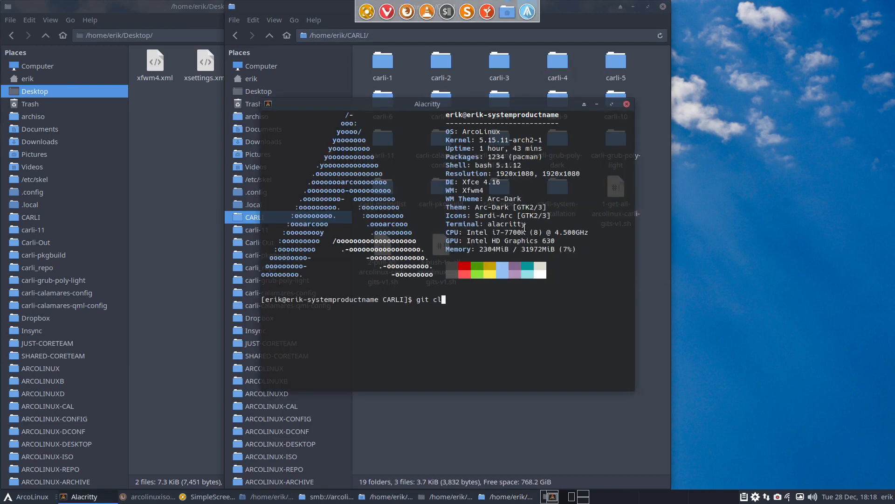
{"action": "type", "text": "one"}
{"action": "key", "text": "ctrl+shift+v"}
{"action": "key", "text": "Return"}
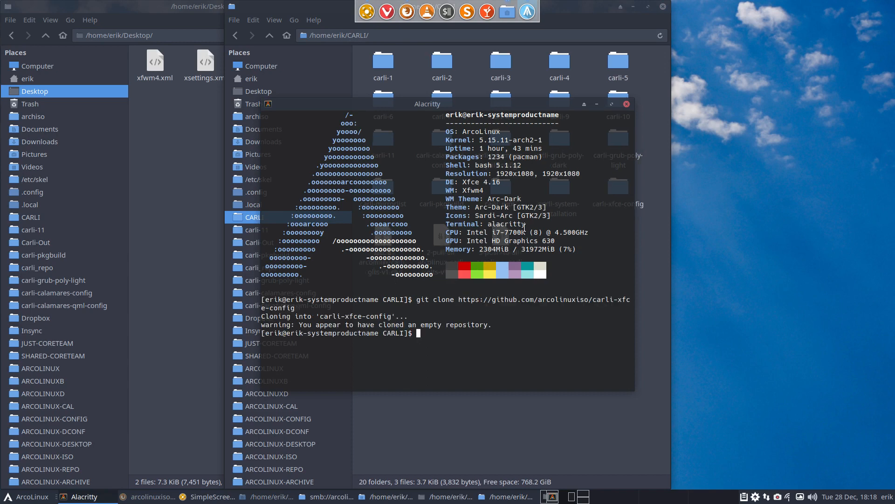
{"action": "left_click", "coordinate": [627, 104]}
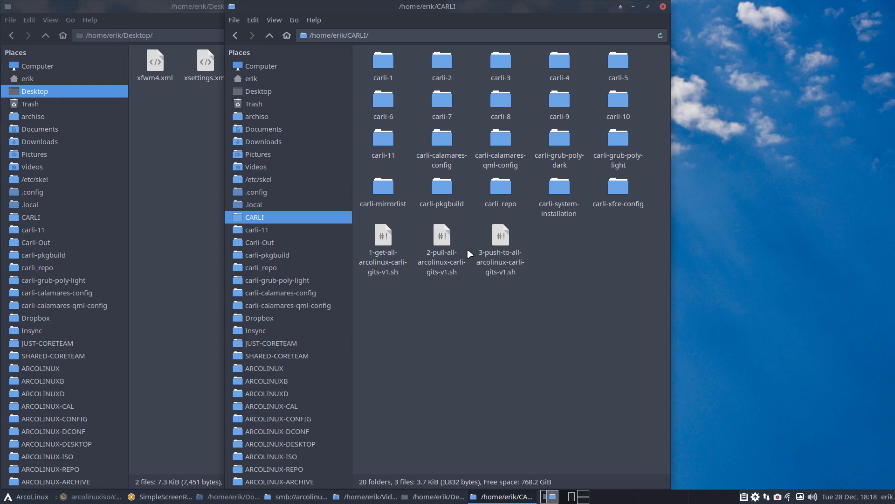
- Select git-v2.sh and setup-our-git-credentials.sh in carli-grub-poly-dark, then open carli-xfce-config
{"action": "double_click", "coordinate": [560, 146]}
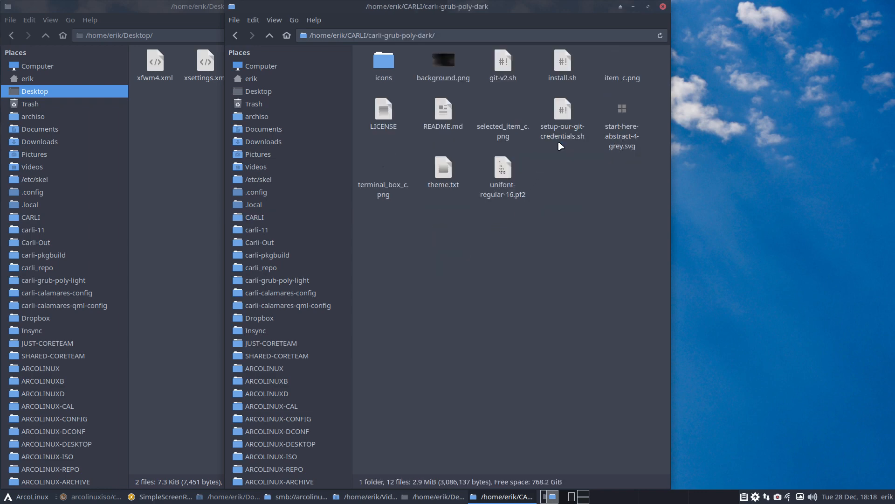
{"action": "left_click", "coordinate": [506, 65]}
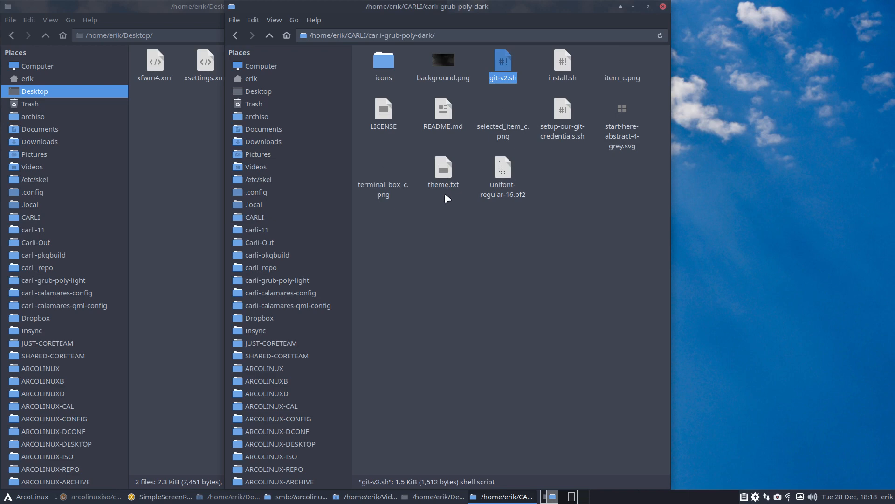
{"action": "left_click", "coordinate": [562, 111], "text": "ctrl"}
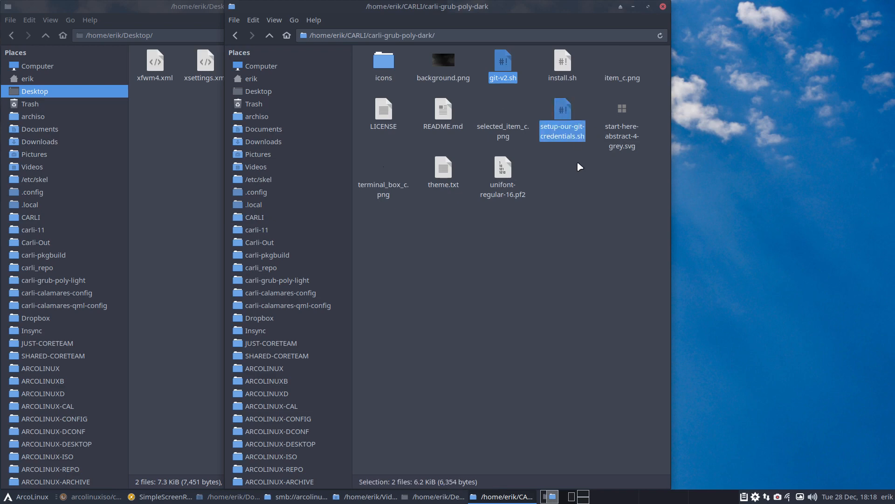
{"action": "left_click", "coordinate": [270, 35]}
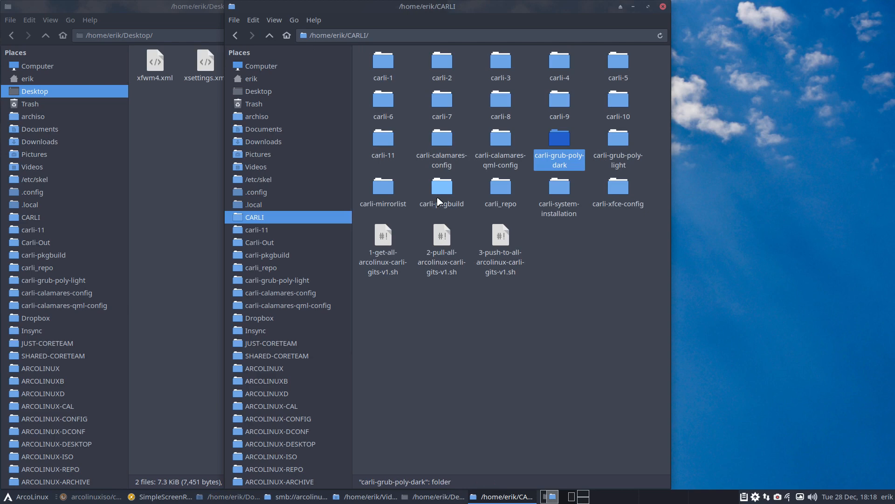
{"action": "double_click", "coordinate": [616, 188]}
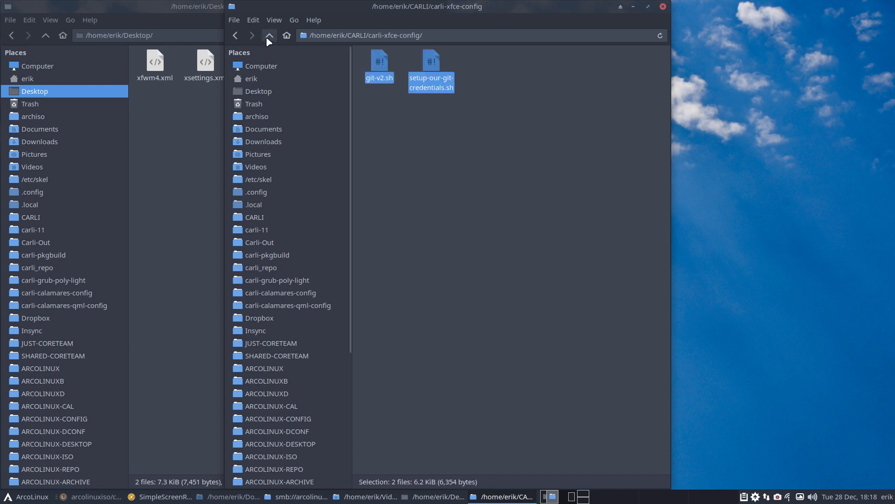
- Select the Desktop's two xml files and tile carli-xfce-config beside the Desktop window
{"action": "left_click_drag", "start_coordinate": [150, 96], "coordinate": [225, 72]}
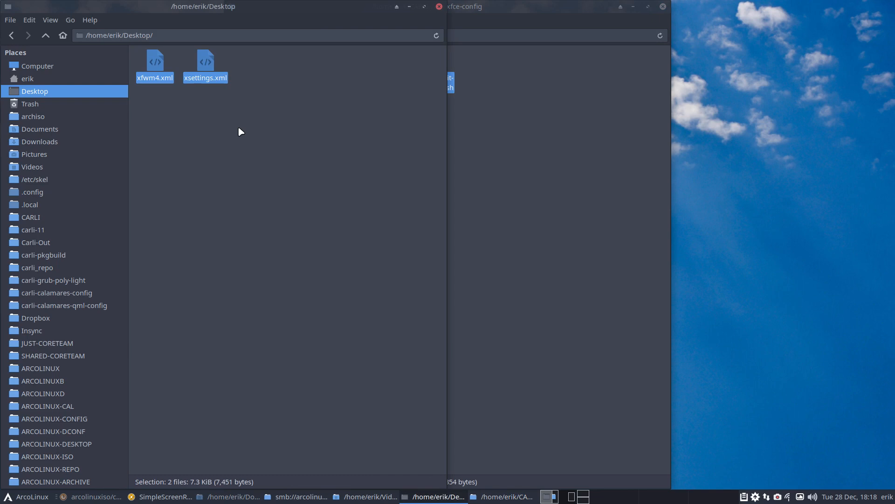
{"action": "left_click", "coordinate": [485, 138]}
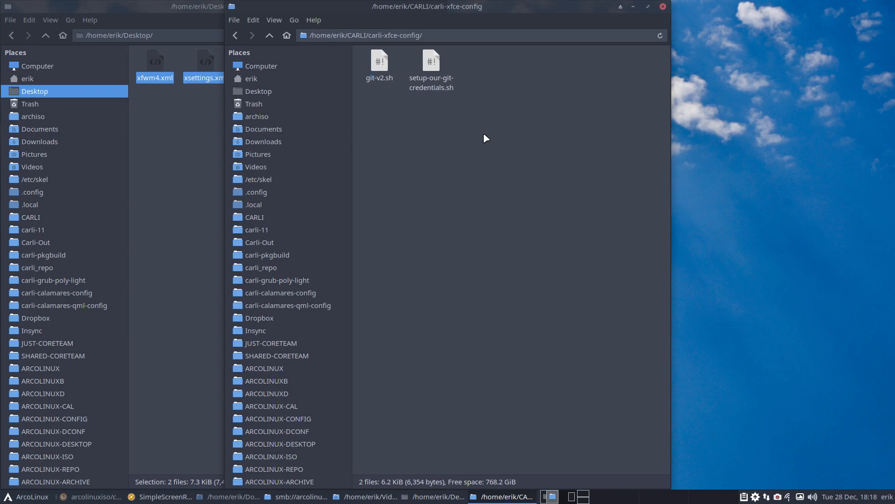
{"action": "left_click_drag", "start_coordinate": [482, 7], "coordinate": [894, 174]}
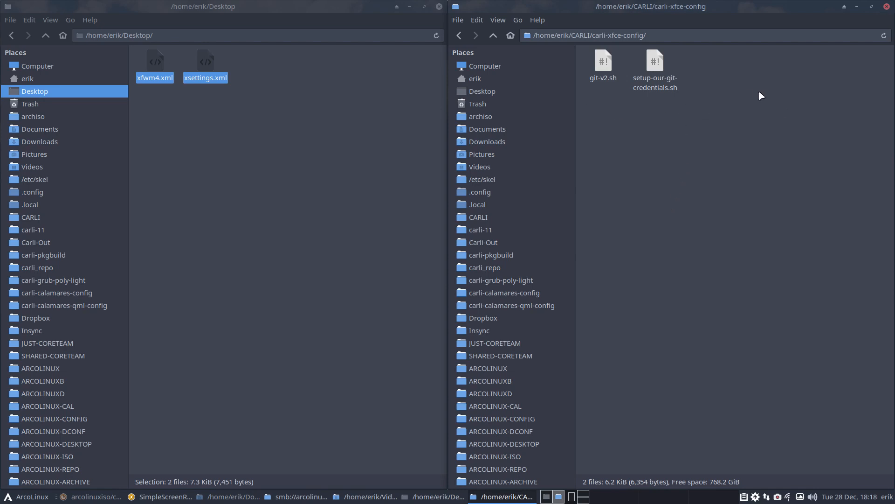
- Go up to /home/erik, show hidden files with Ctrl+H, and select the .config folder
{"action": "left_click", "coordinate": [606, 63]}
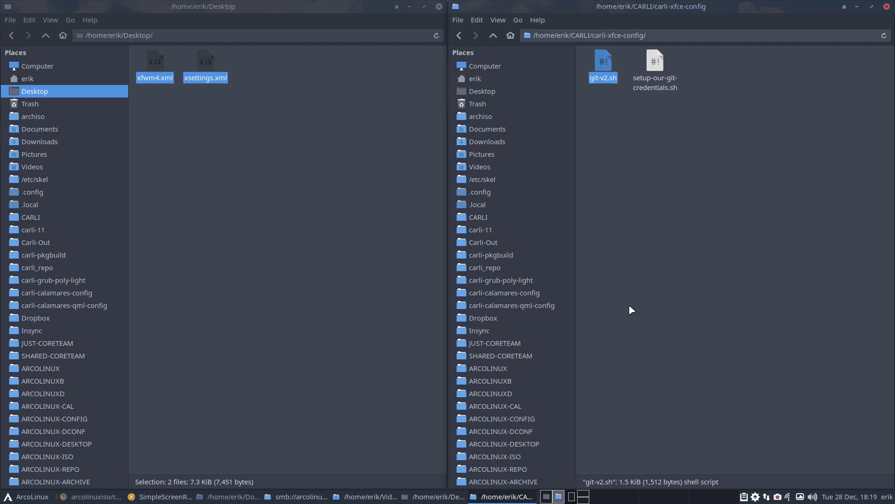
{"action": "left_click", "coordinate": [609, 116]}
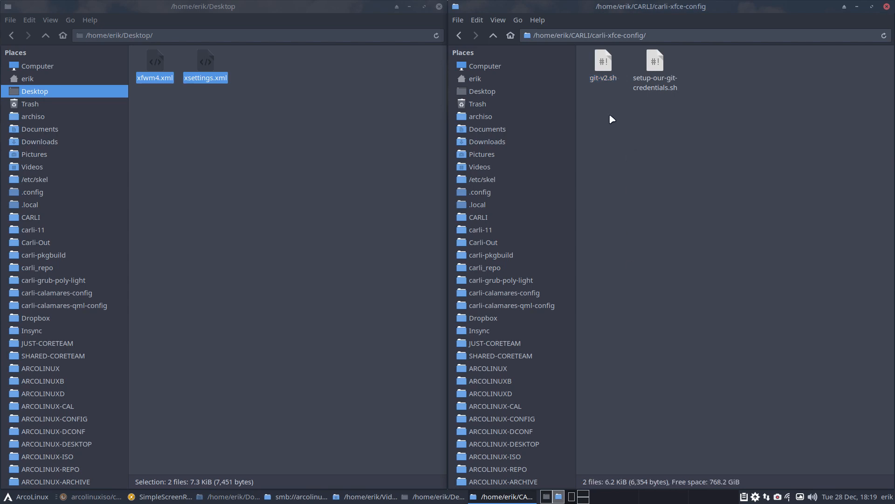
{"action": "left_click", "coordinate": [45, 36]}
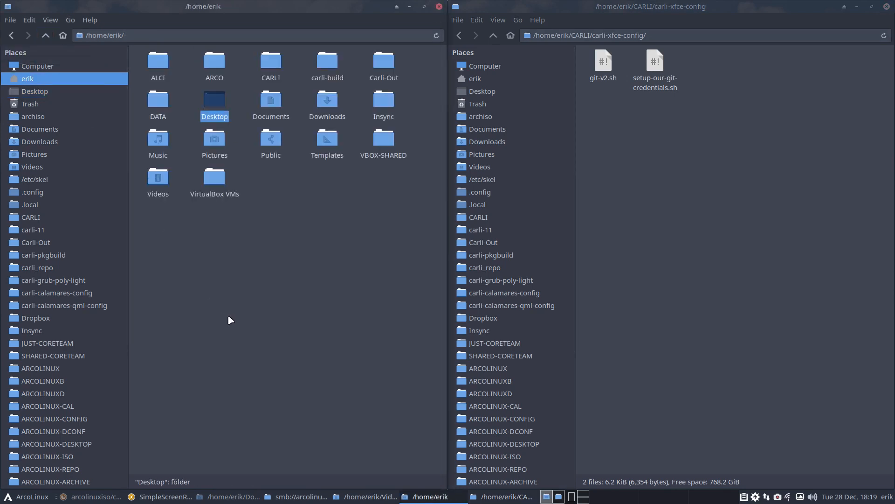
{"action": "key", "text": "ctrl+h"}
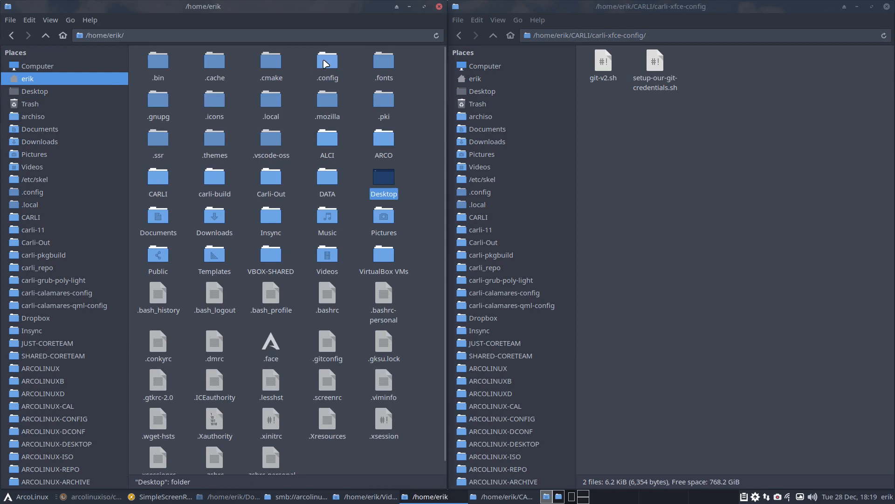
{"action": "left_click", "coordinate": [325, 64]}
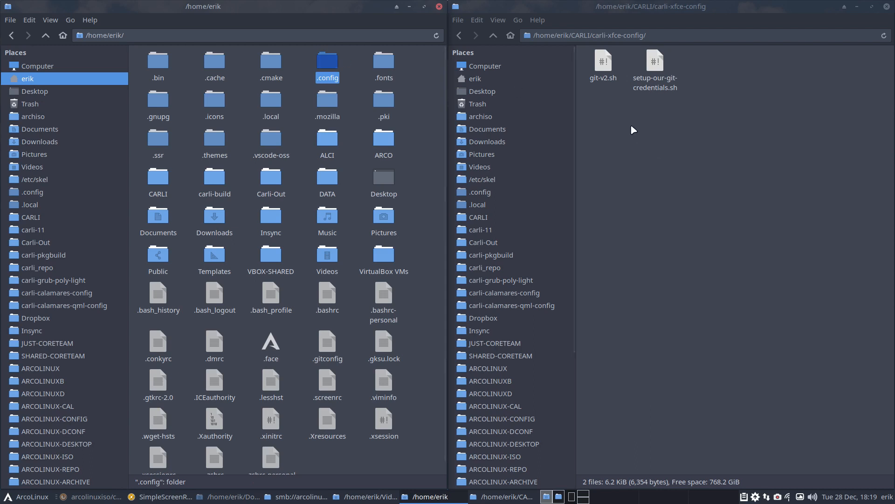
- Create an 'etc' folder in carli-xfce-config and a 'skel' folder inside it
{"action": "right_click", "coordinate": [613, 161]}
{"action": "left_click", "coordinate": [647, 168]}
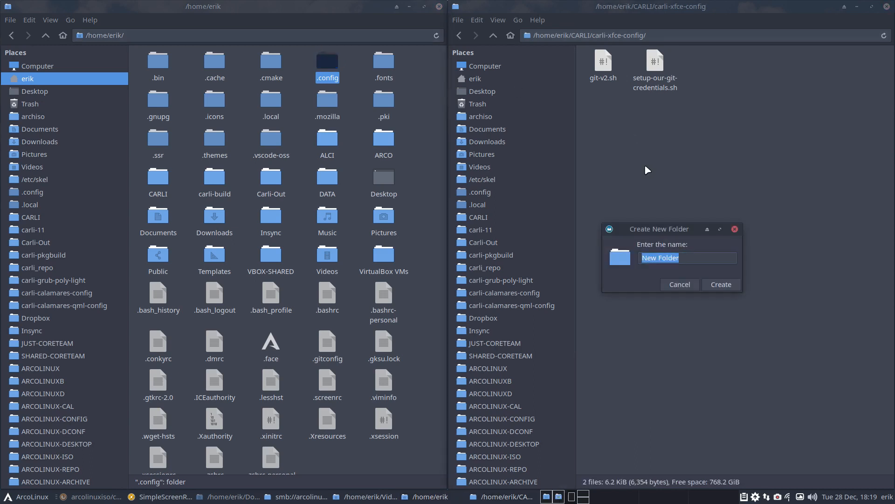
{"action": "type", "text": "etc"}
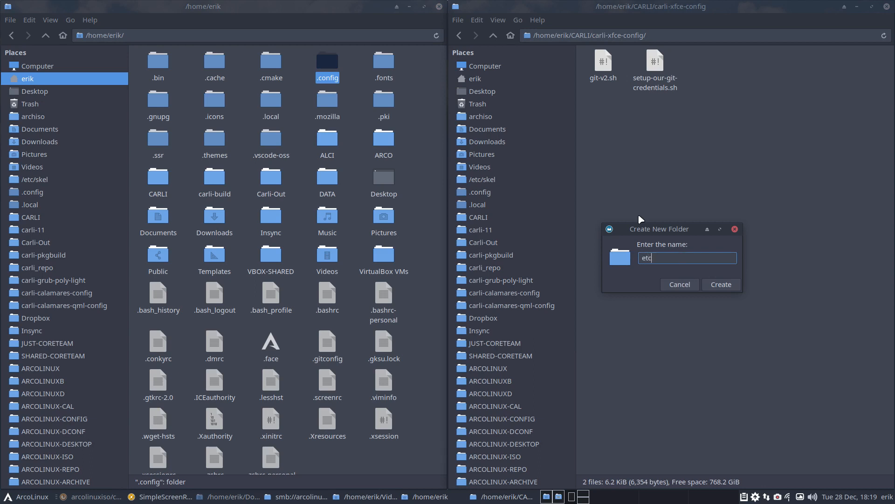
{"action": "key", "text": "Return"}
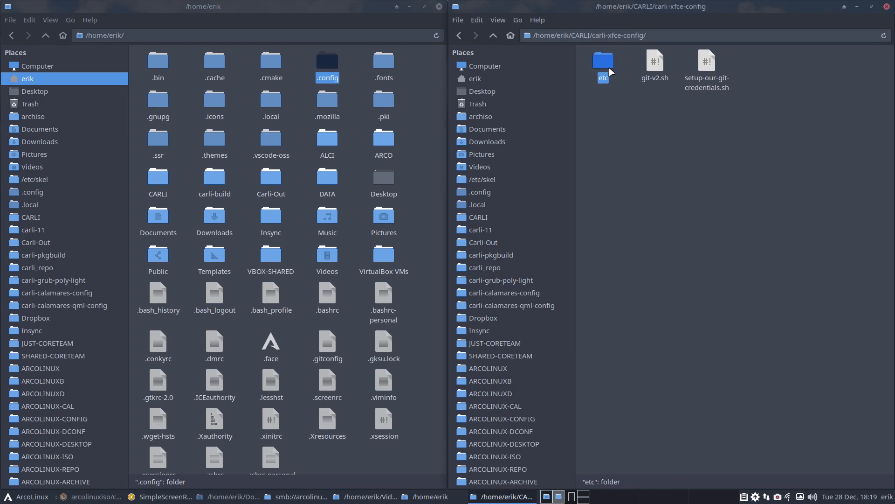
{"action": "double_click", "coordinate": [605, 67]}
{"action": "right_click", "coordinate": [605, 94]}
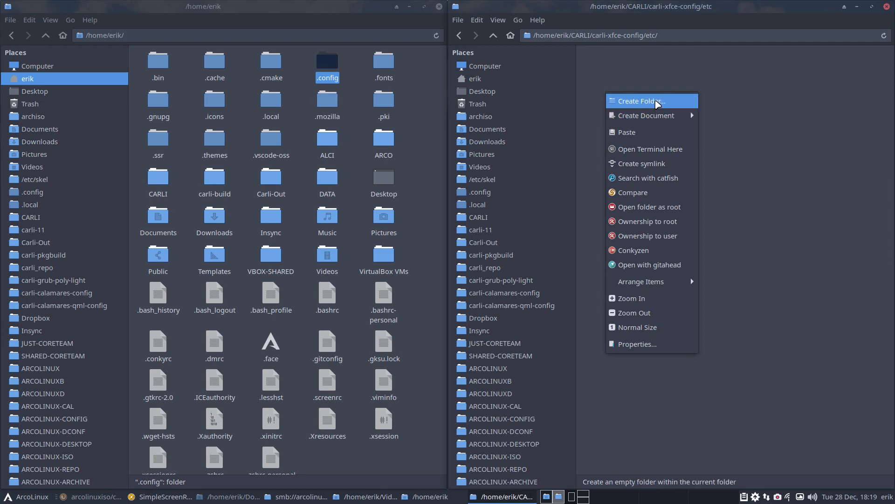
{"action": "left_click", "coordinate": [648, 103]}
{"action": "type", "text": "skel"}
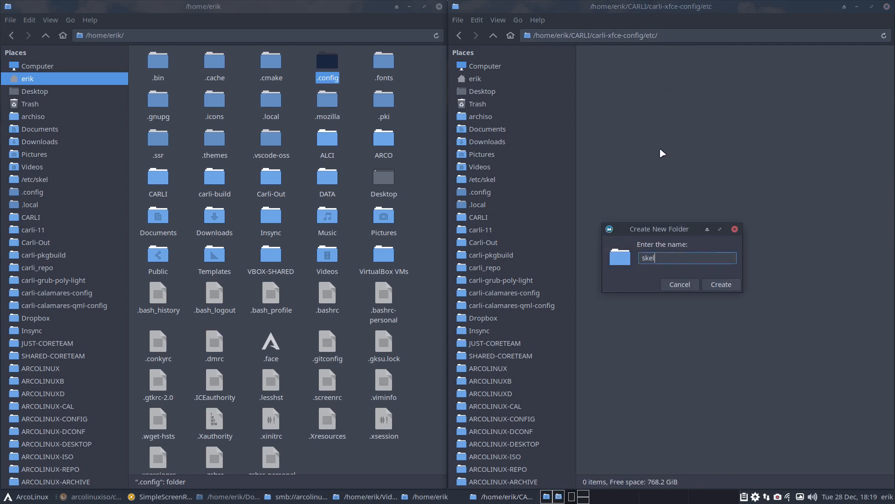
{"action": "key", "text": "Return"}
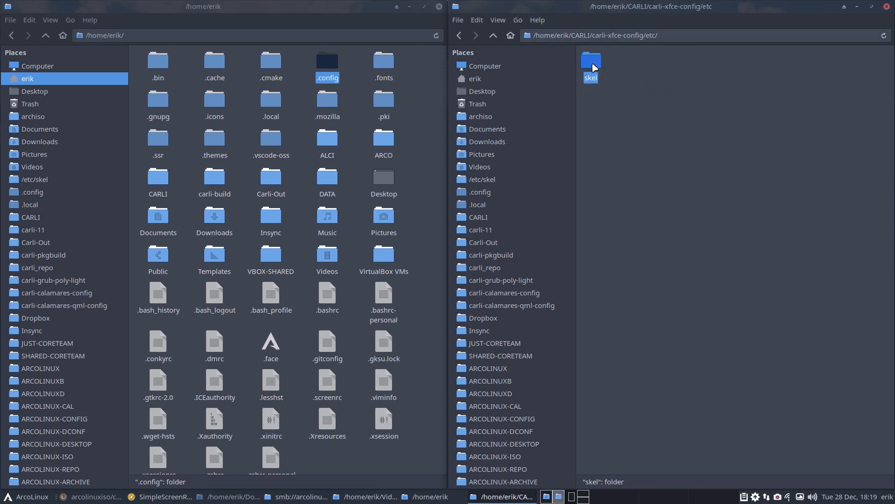
{"action": "double_click", "coordinate": [593, 65]}
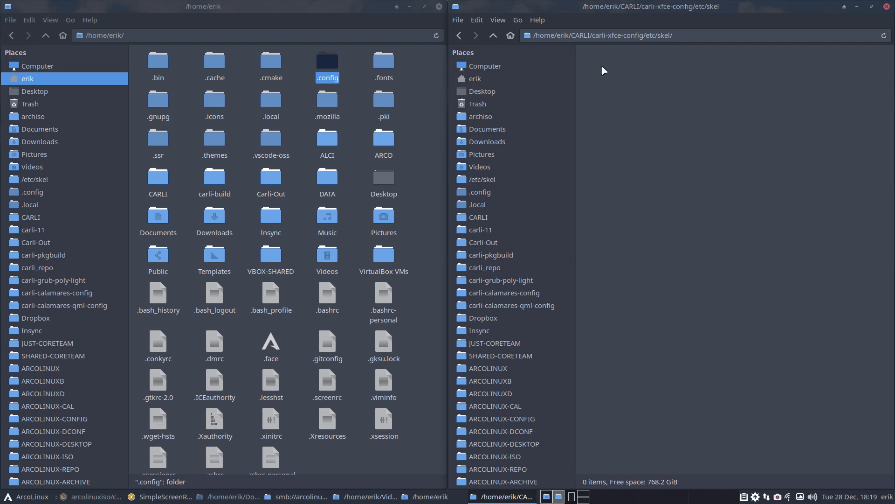
- Create a '.config' folder inside skel and open it
{"action": "left_click", "coordinate": [329, 64]}
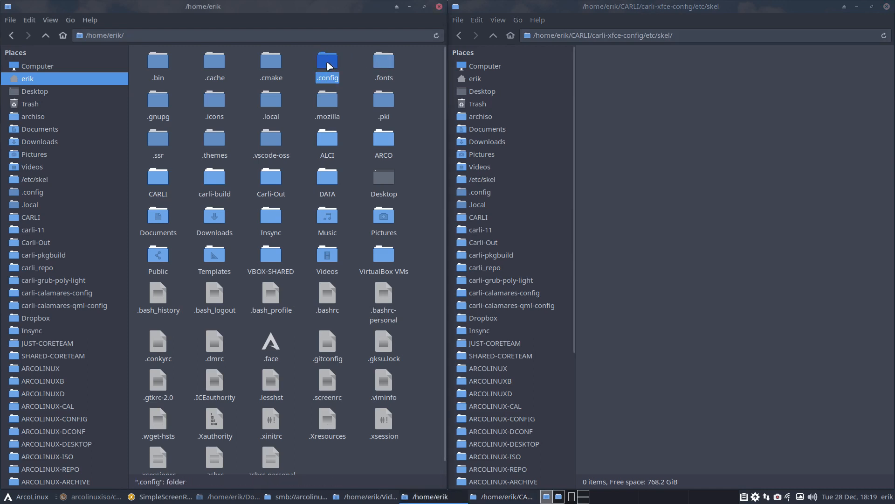
{"action": "right_click", "coordinate": [599, 62]}
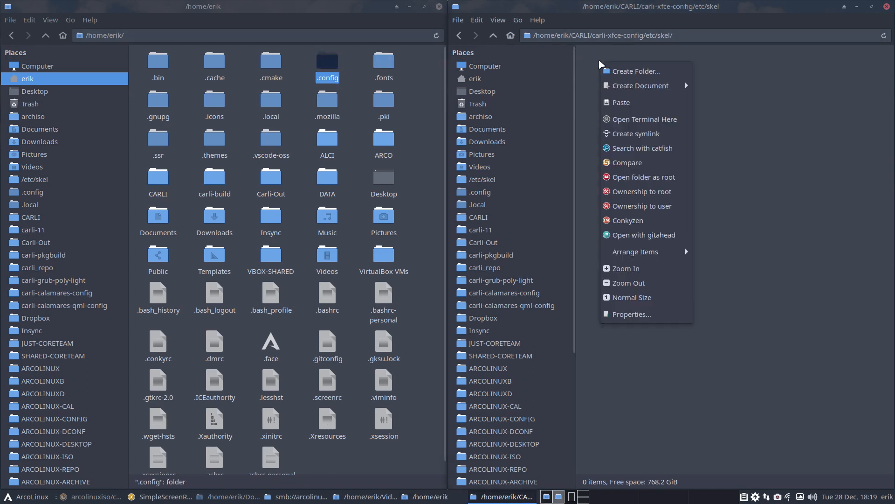
{"action": "left_click", "coordinate": [630, 70]}
{"action": "type", "text": ".config"}
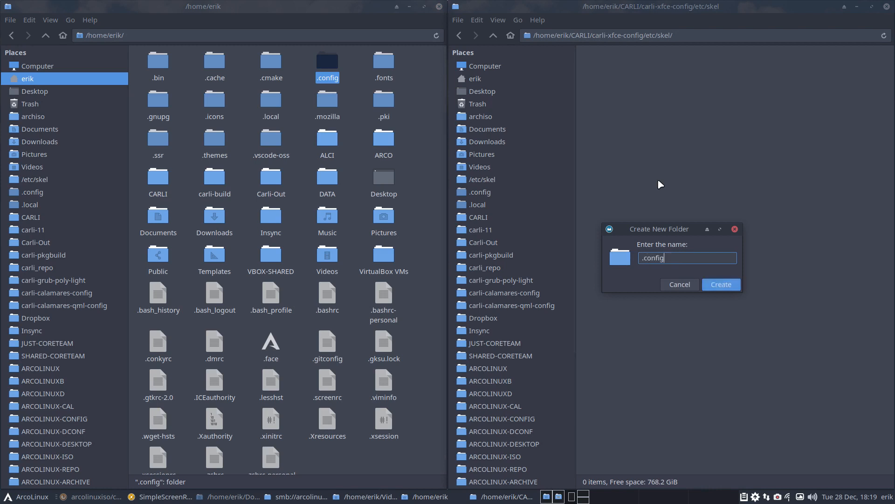
{"action": "key", "text": "Return"}
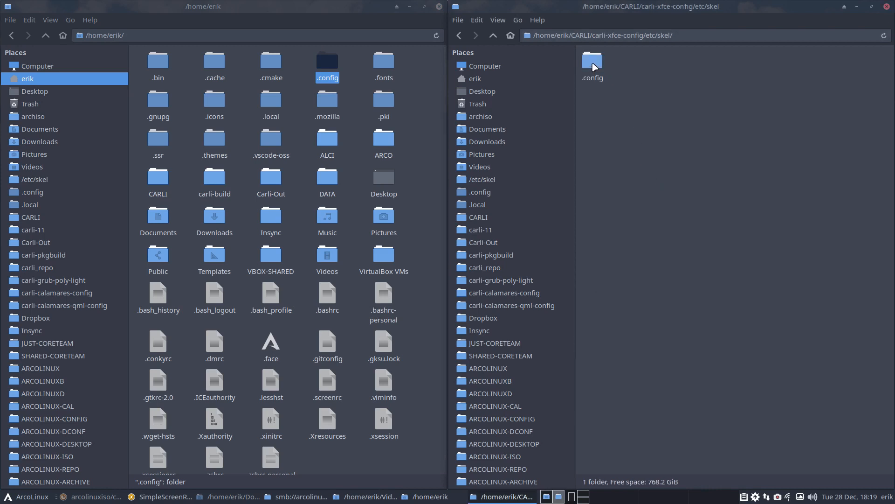
{"action": "double_click", "coordinate": [592, 63]}
{"action": "left_click", "coordinate": [329, 66]}
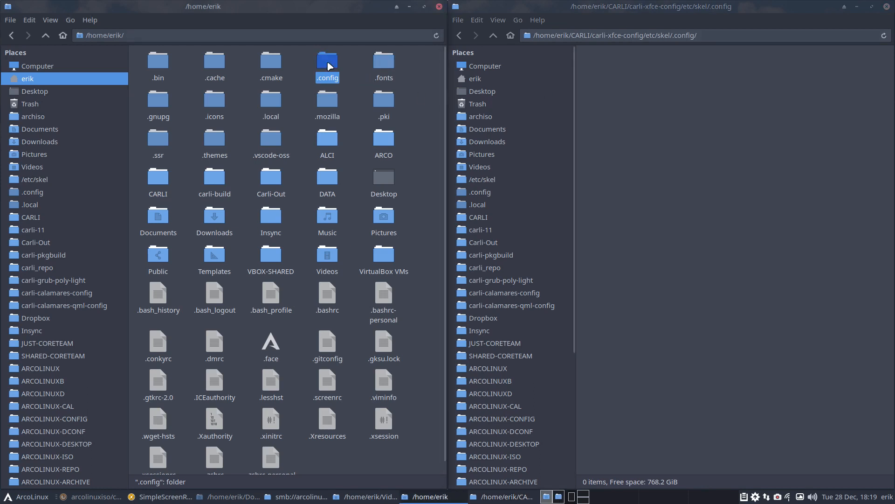
- Copy the xfce4 folder from the home .config into the package's new .config folder
{"action": "double_click", "coordinate": [329, 65]}
{"action": "scroll", "coordinate": [352, 250], "scroll_direction": "down", "scroll_amount": 1}
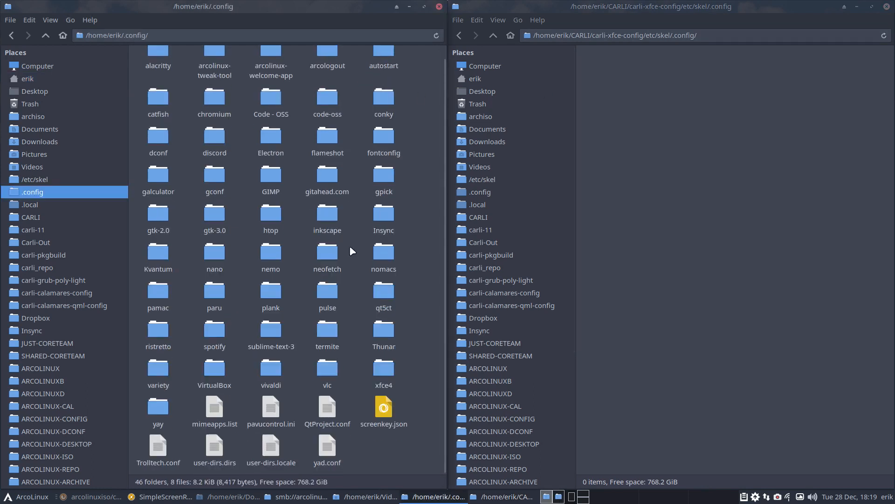
{"action": "left_click", "coordinate": [390, 375]}
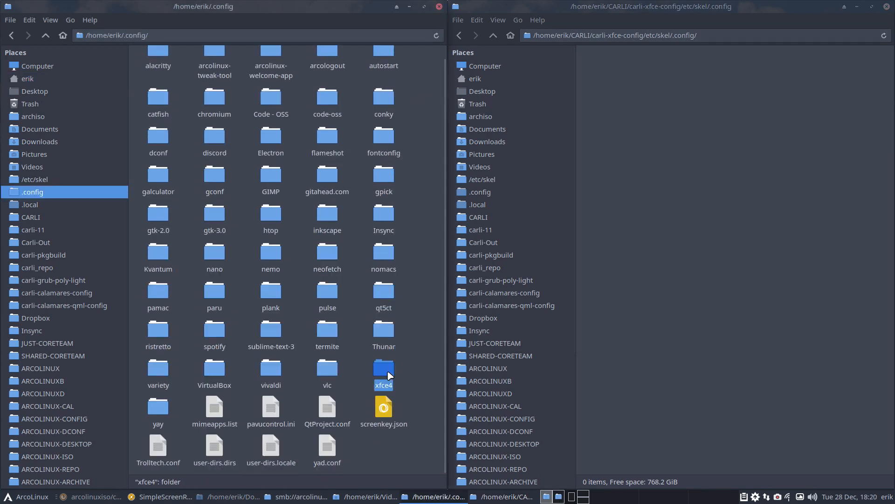
{"action": "left_click_drag", "start_coordinate": [389, 375], "coordinate": [611, 93]}
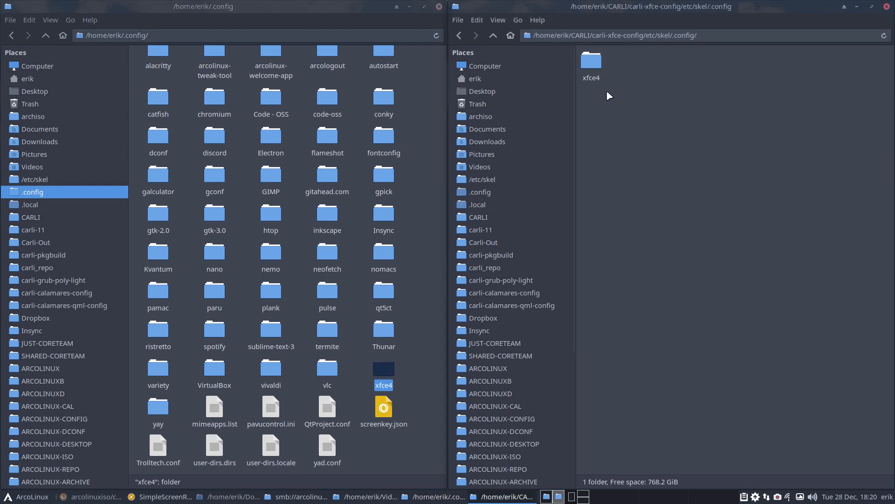
- Delete desktop, panel, terminal, xfwm4, taskmanager, helpers.rc and screenshooter items from the copied xfce4
{"action": "double_click", "coordinate": [593, 65]}
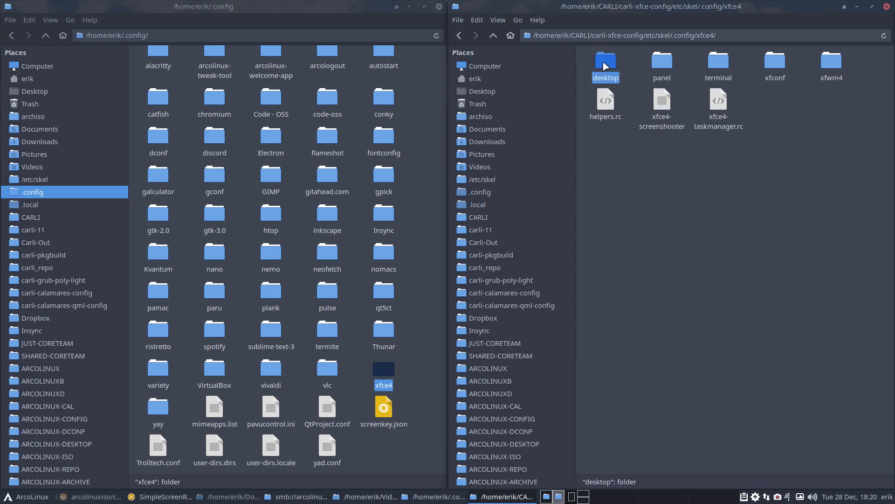
{"action": "key", "text": "Delete"}
{"action": "left_click", "coordinate": [605, 65]}
{"action": "key", "text": "Delete"}
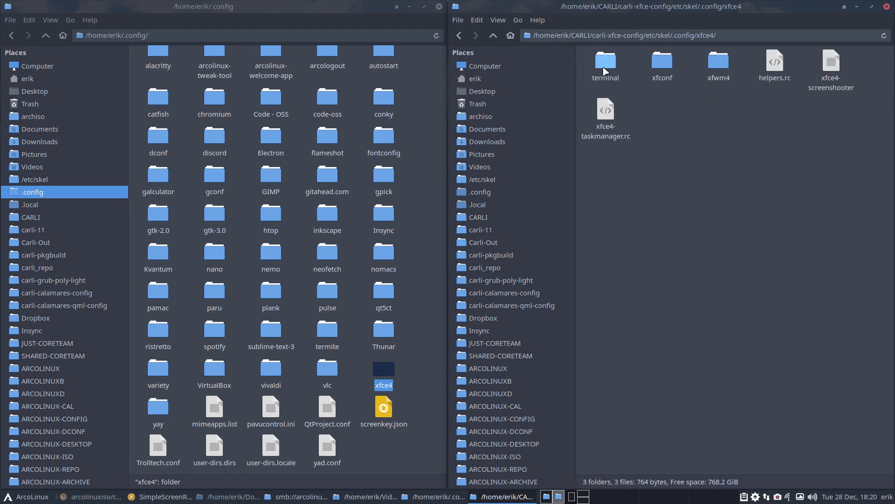
{"action": "left_click", "coordinate": [606, 100]}
{"action": "key", "text": "Delete"}
{"action": "left_click", "coordinate": [775, 63]}
{"action": "key", "text": "Delete"}
{"action": "left_click", "coordinate": [775, 65]}
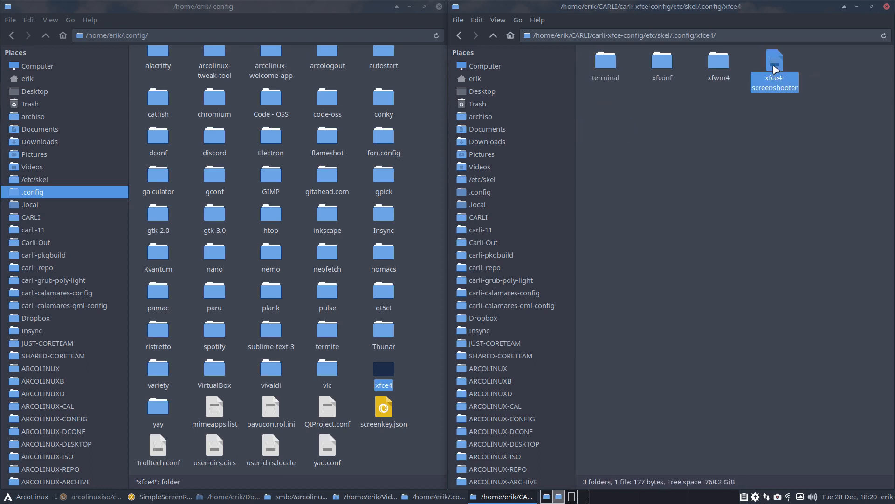
{"action": "key", "text": "Delete"}
{"action": "left_click", "coordinate": [709, 65]}
{"action": "key", "text": "Delete"}
{"action": "left_click", "coordinate": [605, 63]}
{"action": "key", "text": "Delete"}
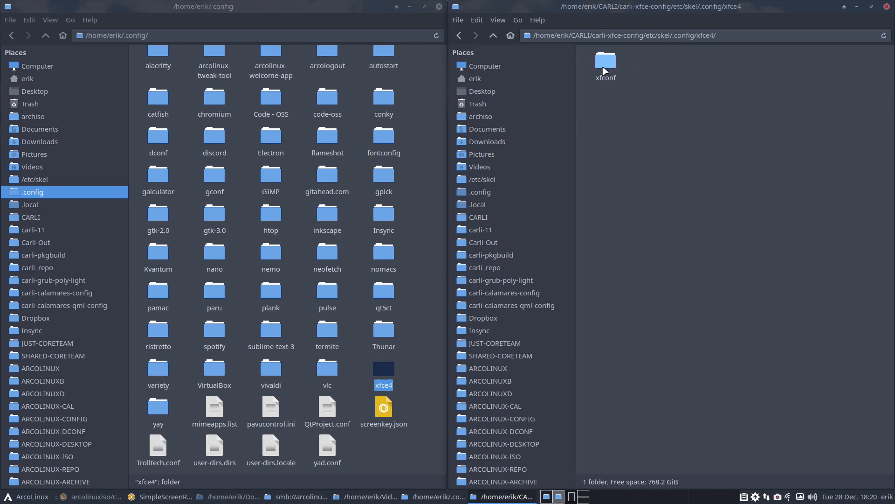
- In xfce-perchannel-xml, delete all files except xfwm4.xml and xsettings.xml; select the Desktop's copies
{"action": "double_click", "coordinate": [605, 61]}
{"action": "double_click", "coordinate": [606, 61]}
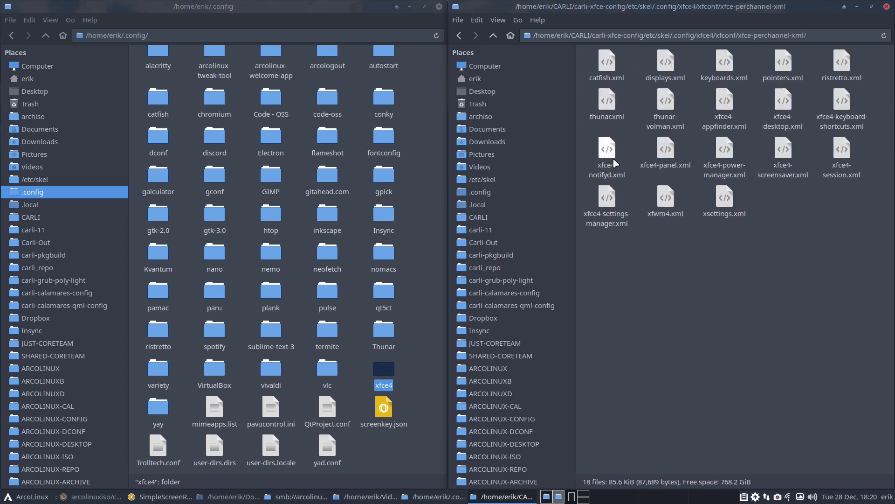
{"action": "left_click", "coordinate": [607, 200]}
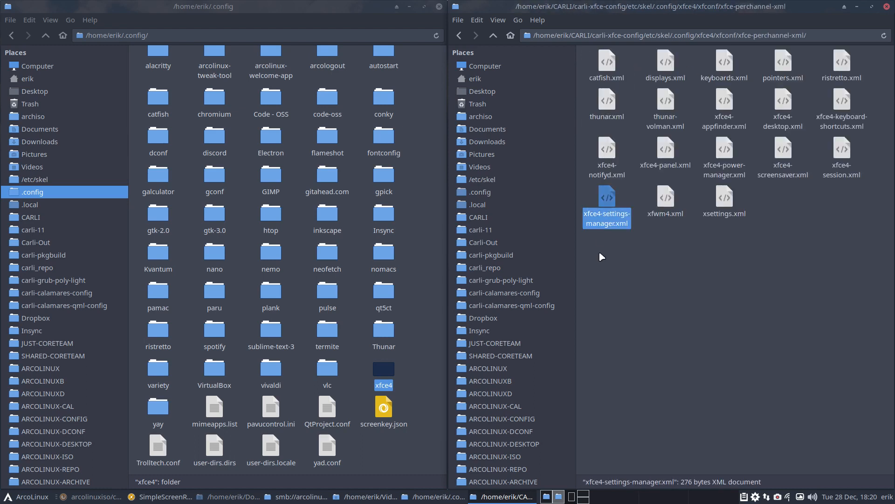
{"action": "left_click", "coordinate": [34, 92]}
{"action": "left_click", "coordinate": [674, 253]}
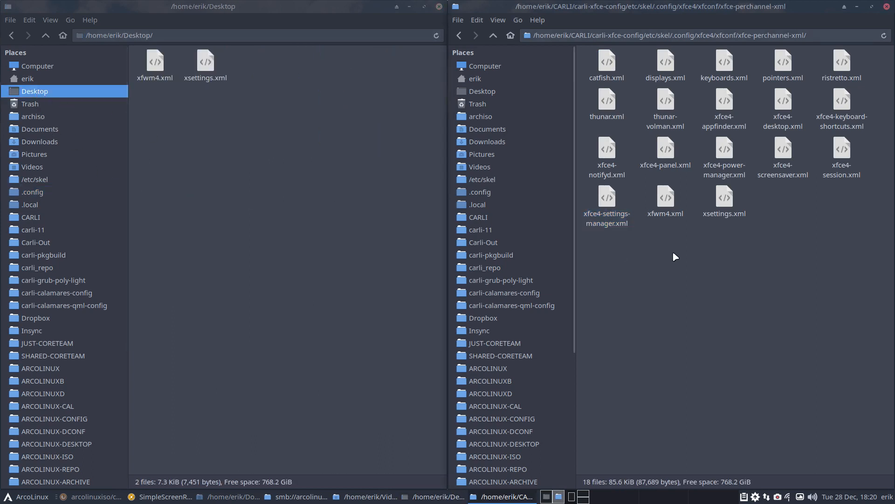
{"action": "key", "text": "ctrl+a"}
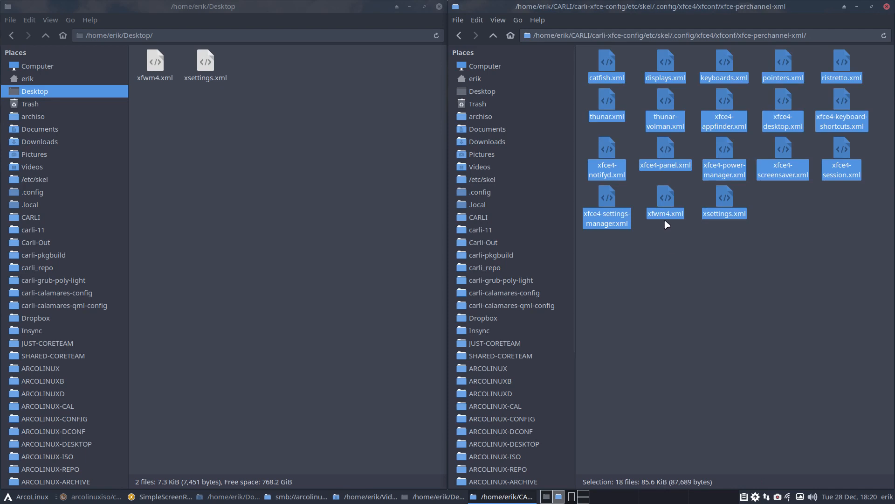
{"action": "left_click", "coordinate": [665, 200], "text": "ctrl"}
{"action": "left_click", "coordinate": [724, 199], "text": "ctrl"}
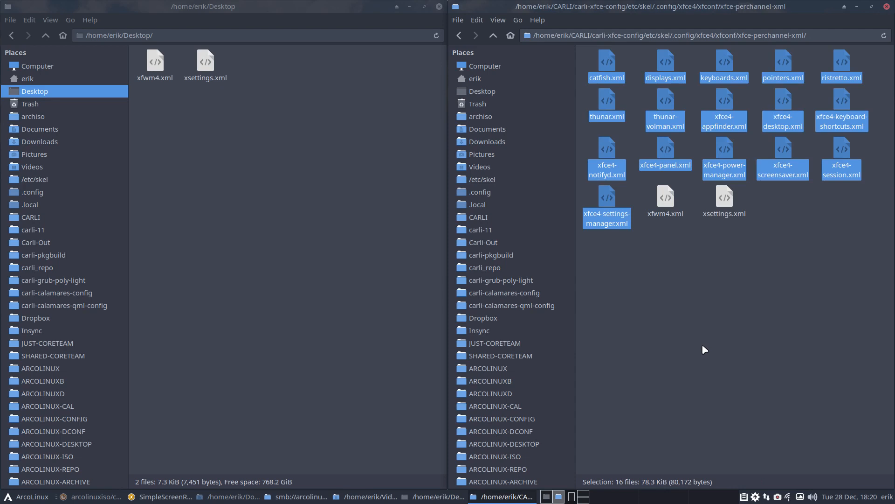
{"action": "key", "text": "Delete"}
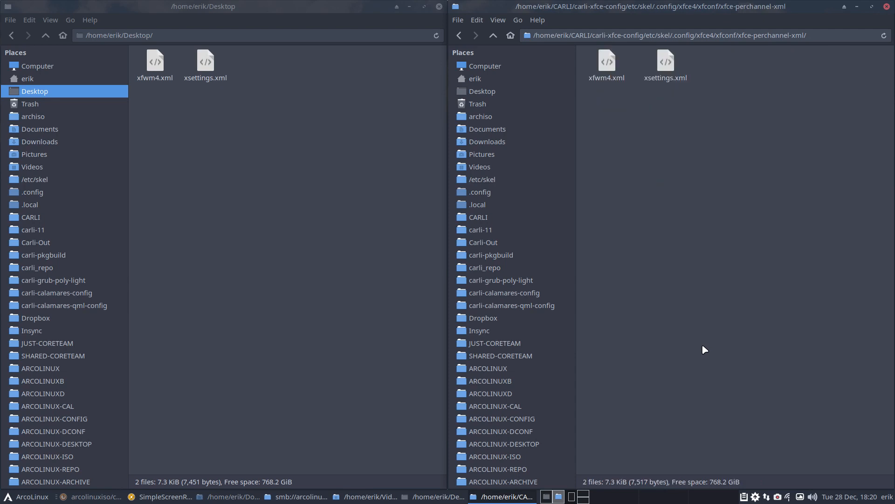
{"action": "left_click_drag", "start_coordinate": [151, 114], "coordinate": [241, 58]}
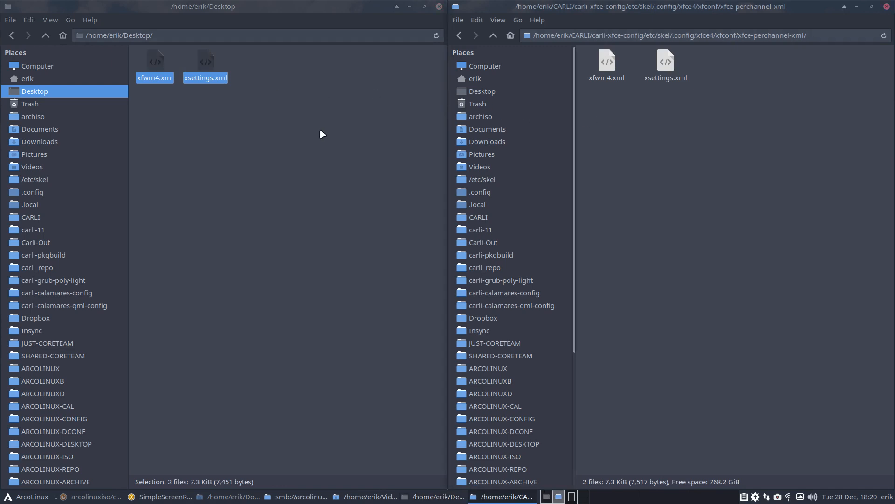
- Load the Desktop and package xfwm4.xml into a Meld file comparison and scroll through the differences
{"action": "left_click", "coordinate": [287, 216]}
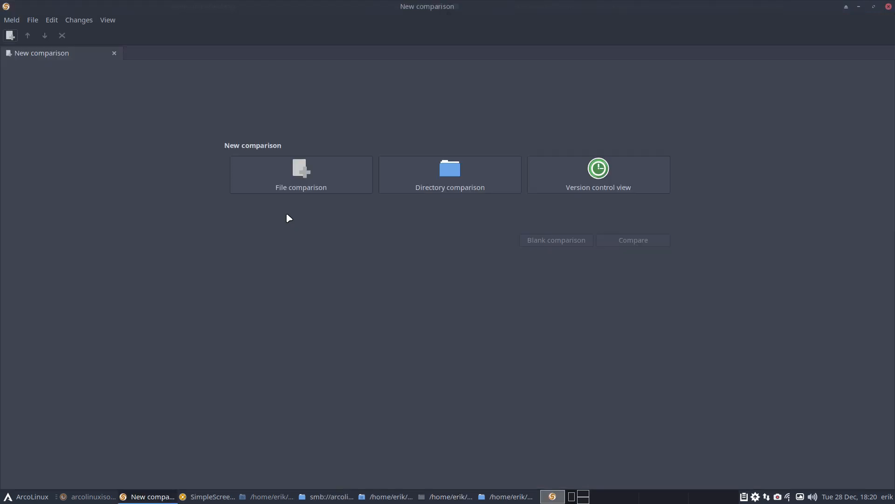
{"action": "left_click", "coordinate": [353, 166]}
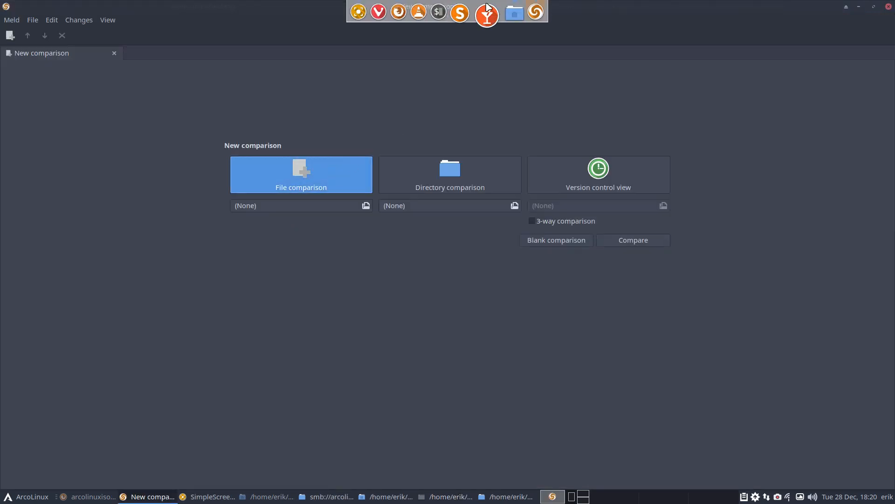
{"action": "left_click_drag", "start_coordinate": [337, 8], "coordinate": [659, 155]}
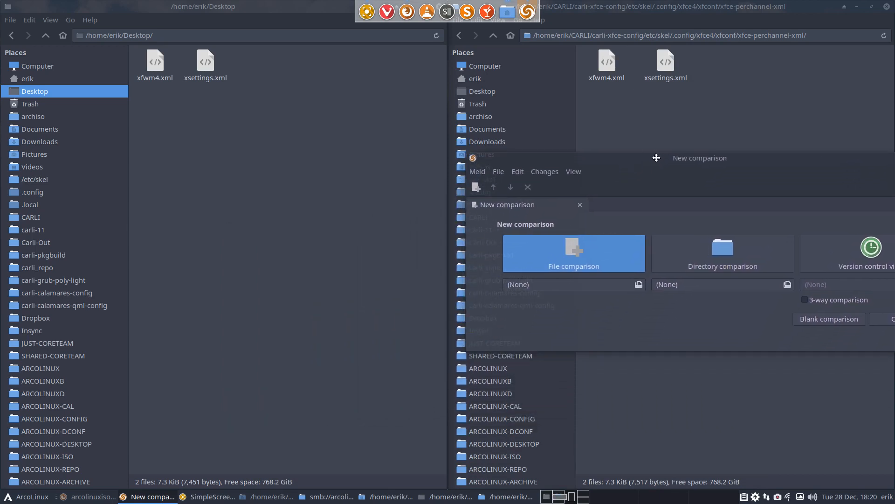
{"action": "left_click_drag", "start_coordinate": [155, 63], "coordinate": [583, 284]}
{"action": "left_click_drag", "start_coordinate": [606, 61], "coordinate": [434, 211]}
{"action": "left_click_drag", "start_coordinate": [593, 76], "coordinate": [276, 342]}
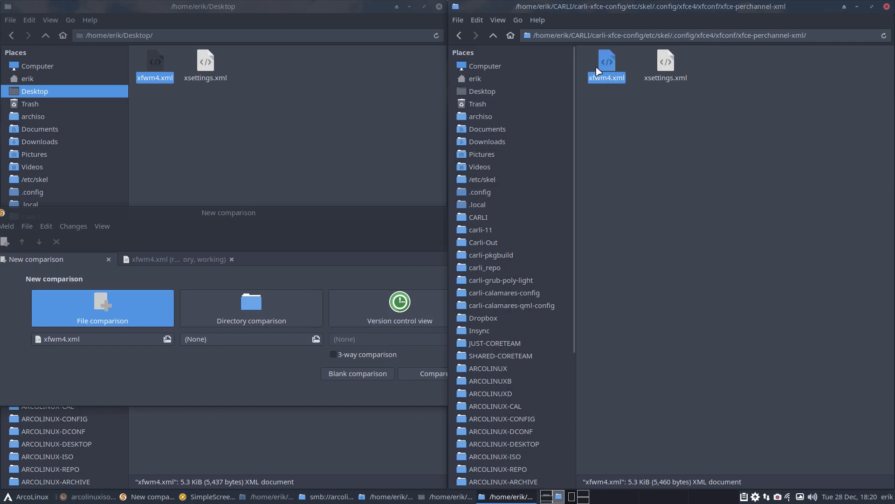
{"action": "left_click_drag", "start_coordinate": [607, 64], "coordinate": [279, 344]}
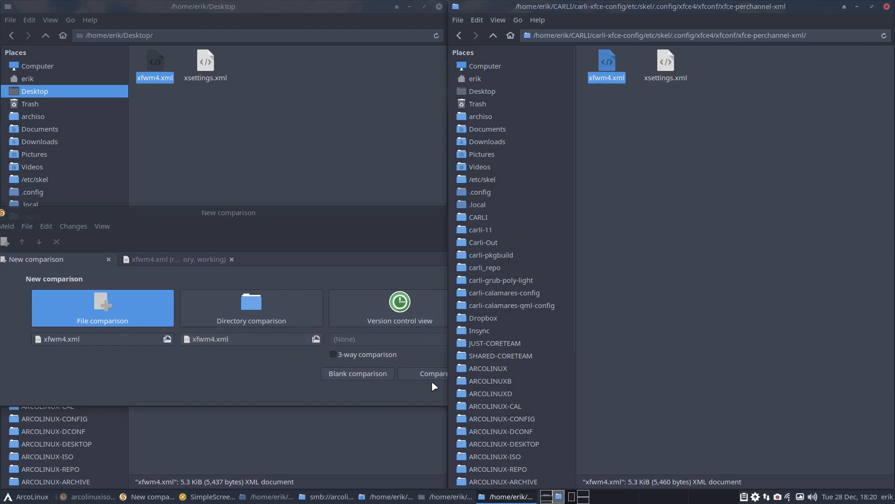
{"action": "left_click", "coordinate": [432, 375]}
{"action": "double_click", "coordinate": [389, 212]}
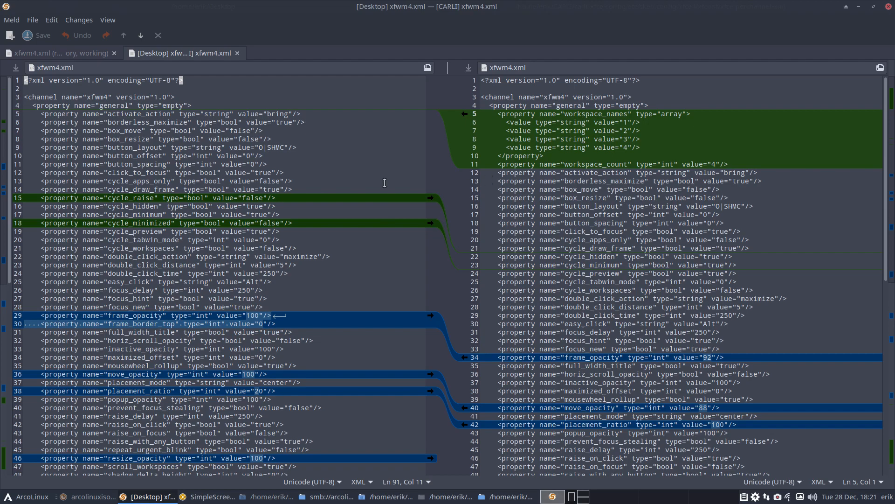
{"action": "scroll", "coordinate": [370, 185], "scroll_direction": "down", "scroll_amount": 6}
{"action": "scroll", "coordinate": [371, 185], "scroll_direction": "down", "scroll_amount": 7}
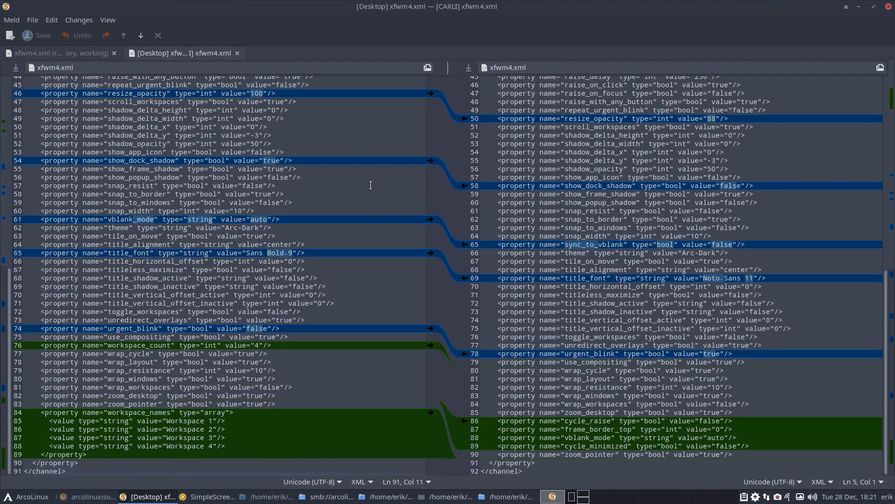
{"action": "scroll", "coordinate": [626, 443], "scroll_direction": "up", "scroll_amount": 13}
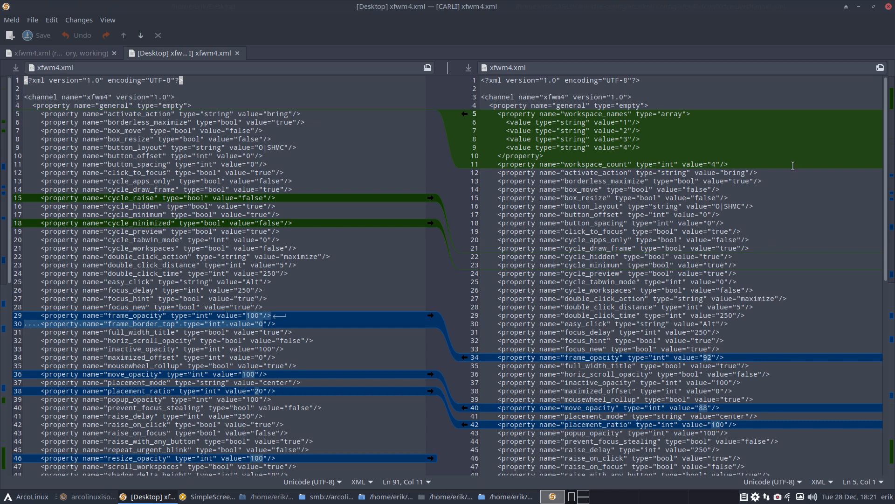
- Copy xfwm4.xml and xsettings.xml from the Desktop into xfce-perchannel-xml, replacing both existing files
{"action": "left_click", "coordinate": [889, 6]}
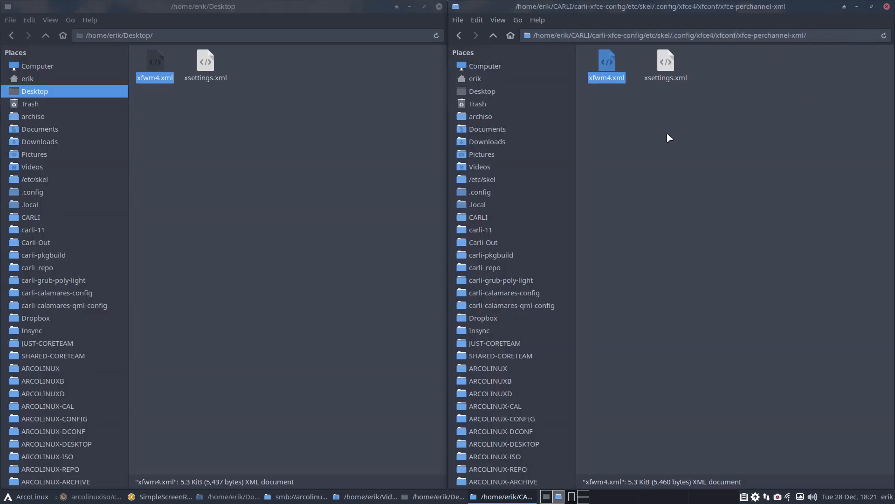
{"action": "left_click", "coordinate": [231, 134]}
{"action": "left_click_drag", "start_coordinate": [150, 106], "coordinate": [227, 70]}
{"action": "right_click", "coordinate": [205, 65]}
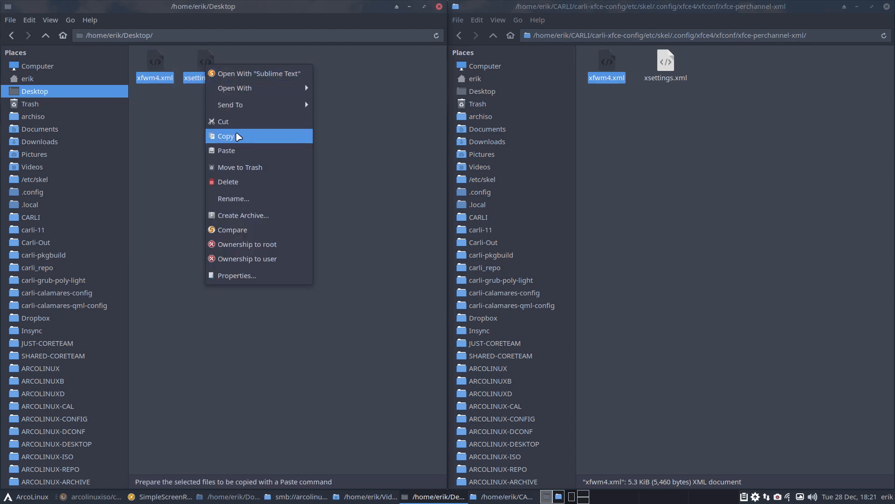
{"action": "left_click", "coordinate": [239, 136]}
{"action": "right_click", "coordinate": [614, 146]}
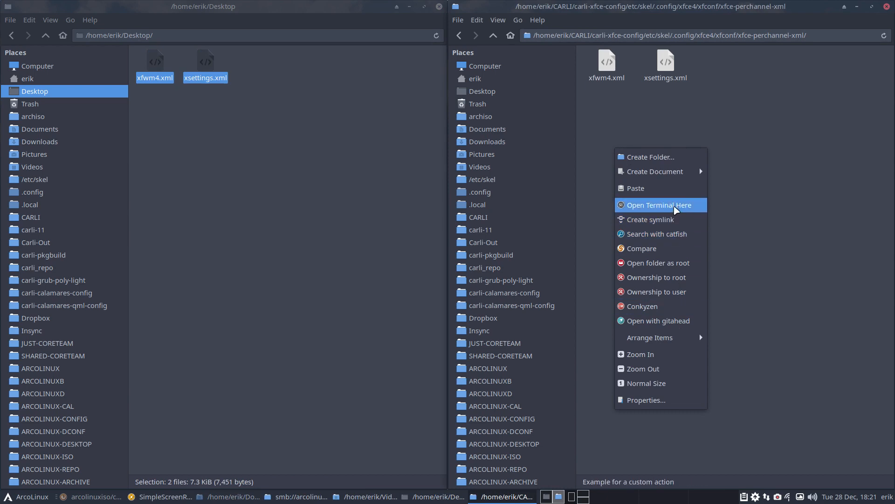
{"action": "left_click", "coordinate": [676, 188]}
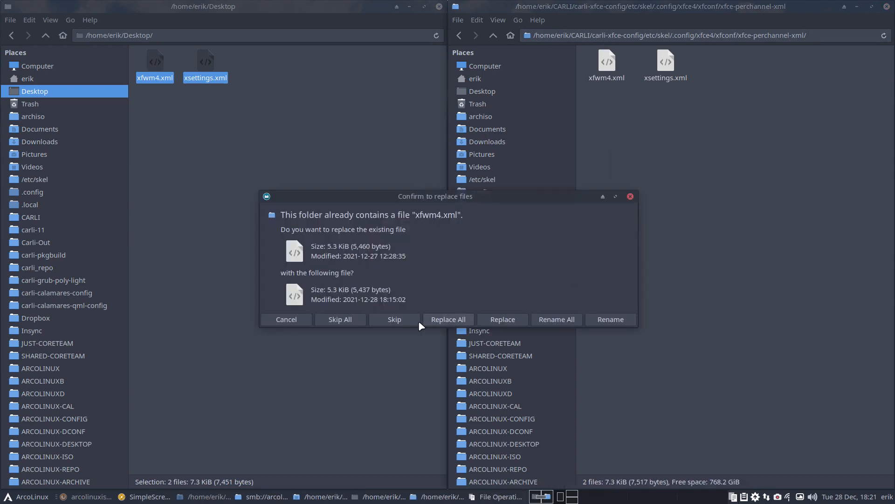
{"action": "left_click", "coordinate": [494, 321]}
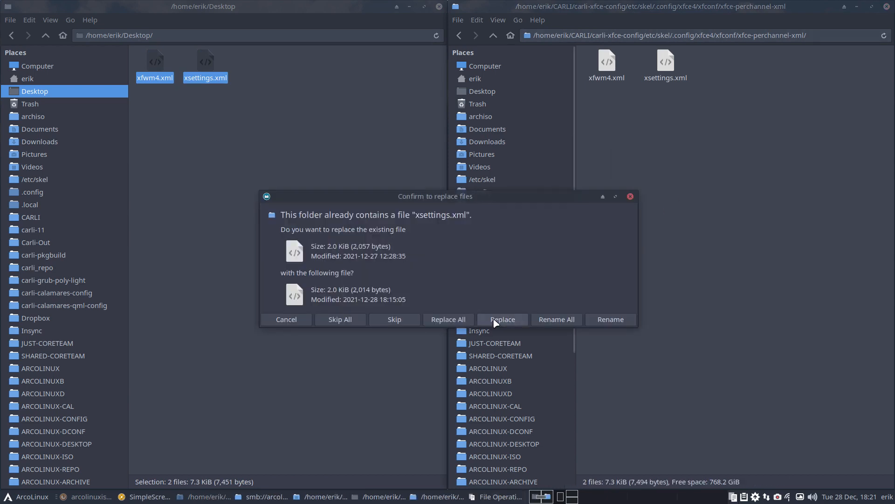
{"action": "left_click", "coordinate": [494, 320]}
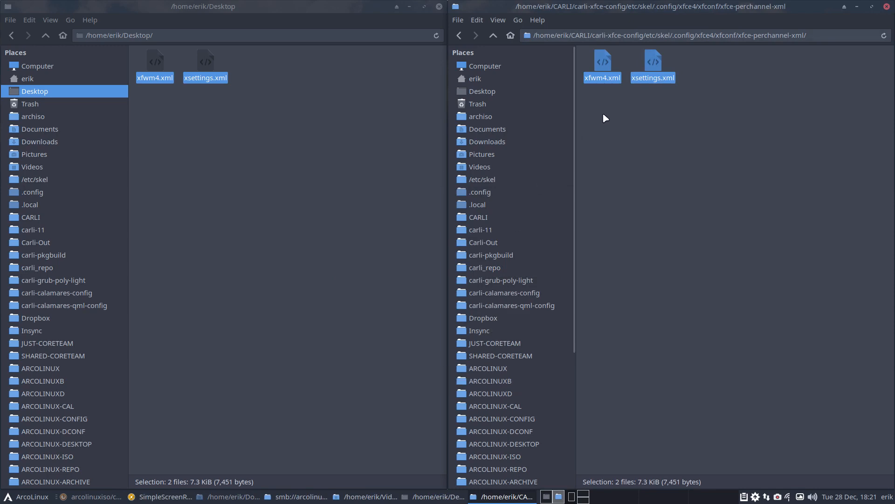
{"action": "left_click_drag", "start_coordinate": [157, 117], "coordinate": [267, 51]}
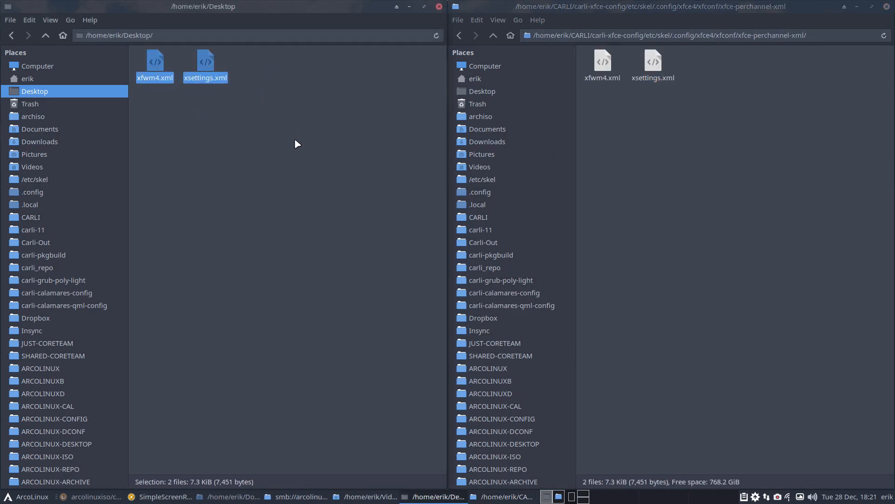
{"action": "left_click", "coordinate": [647, 131]}
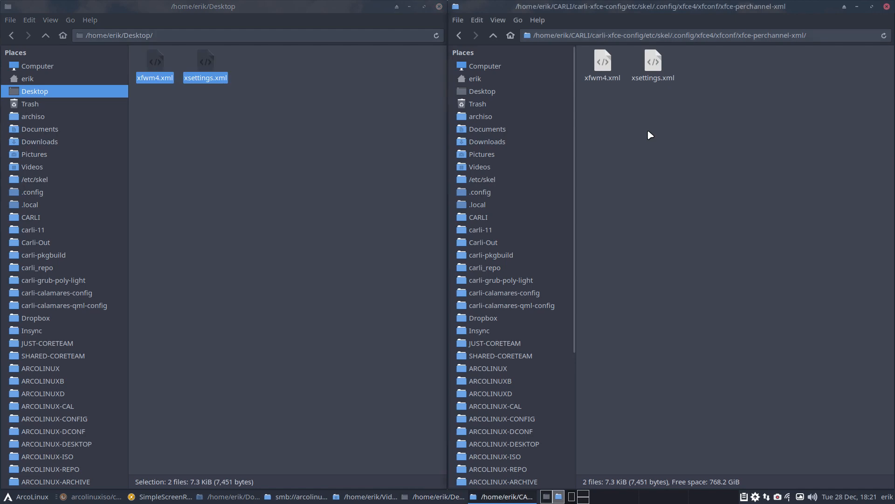
- Go up to carli-xfce-config, then drill back into xfce-perchannel-xml to check the replaced files
{"action": "left_click", "coordinate": [494, 36]}
{"action": "left_click", "coordinate": [493, 36]}
{"action": "left_click", "coordinate": [493, 36]}
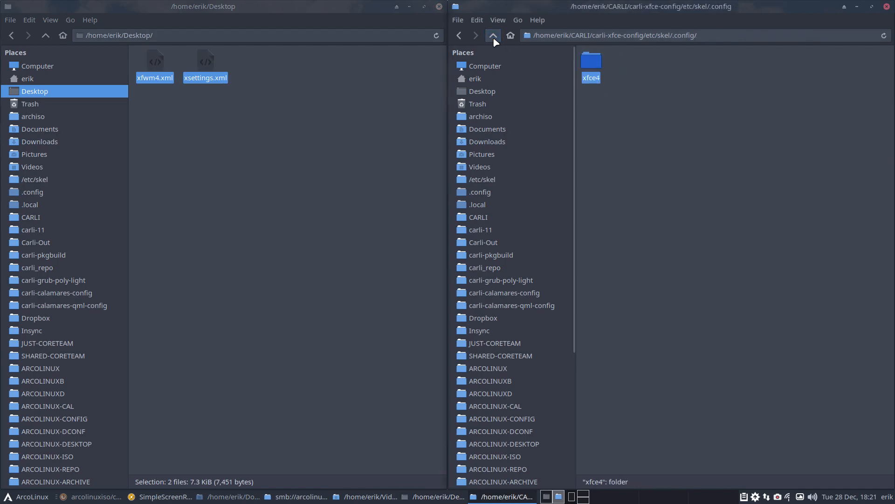
{"action": "left_click", "coordinate": [493, 37]}
{"action": "left_click", "coordinate": [494, 36]}
{"action": "left_click", "coordinate": [493, 36]}
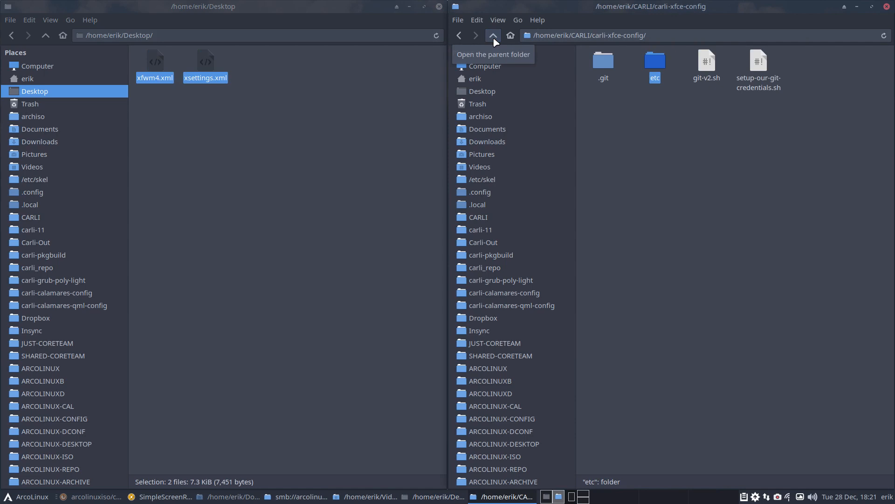
{"action": "double_click", "coordinate": [655, 60]}
{"action": "double_click", "coordinate": [597, 64]}
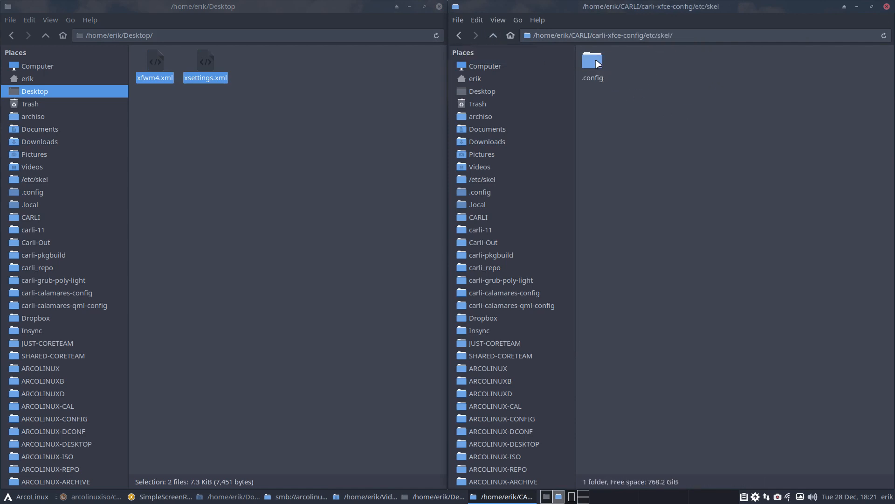
{"action": "double_click", "coordinate": [599, 64]}
{"action": "double_click", "coordinate": [599, 64]}
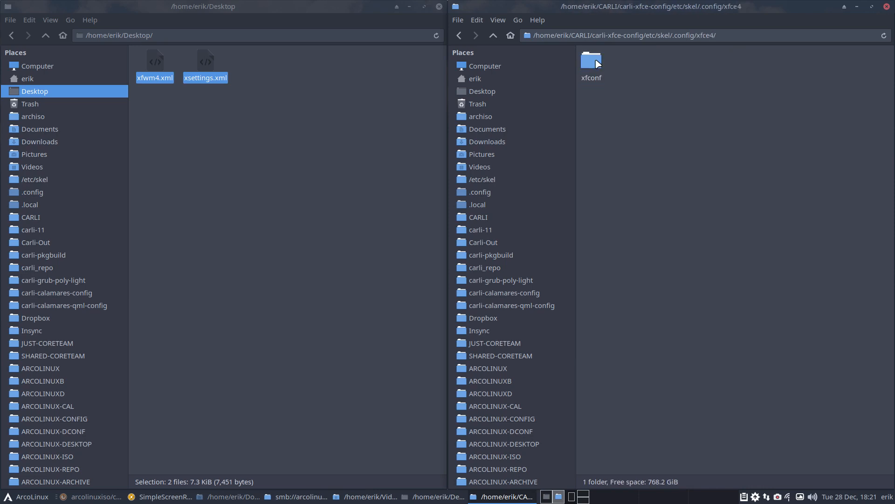
{"action": "double_click", "coordinate": [599, 64]}
{"action": "double_click", "coordinate": [598, 64]}
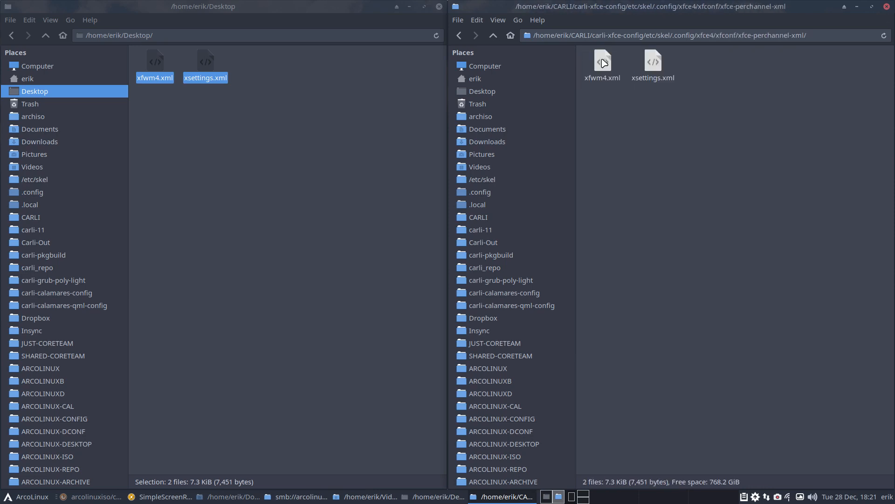
- Return to the carli-xfce-config root and open a terminal there
{"action": "left_click", "coordinate": [495, 38]}
{"action": "left_click", "coordinate": [496, 37]}
{"action": "left_click", "coordinate": [495, 37]}
{"action": "left_click", "coordinate": [495, 37]}
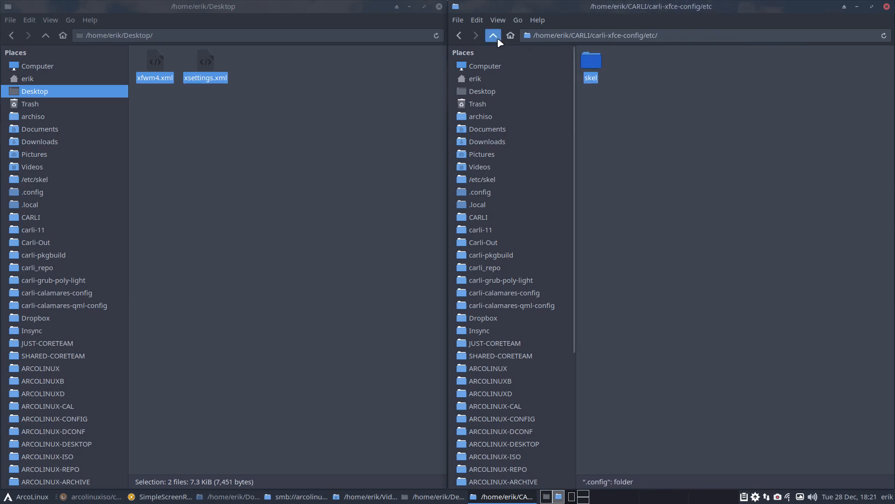
{"action": "left_click", "coordinate": [495, 37]}
{"action": "left_click", "coordinate": [498, 39]}
{"action": "right_click", "coordinate": [650, 130]}
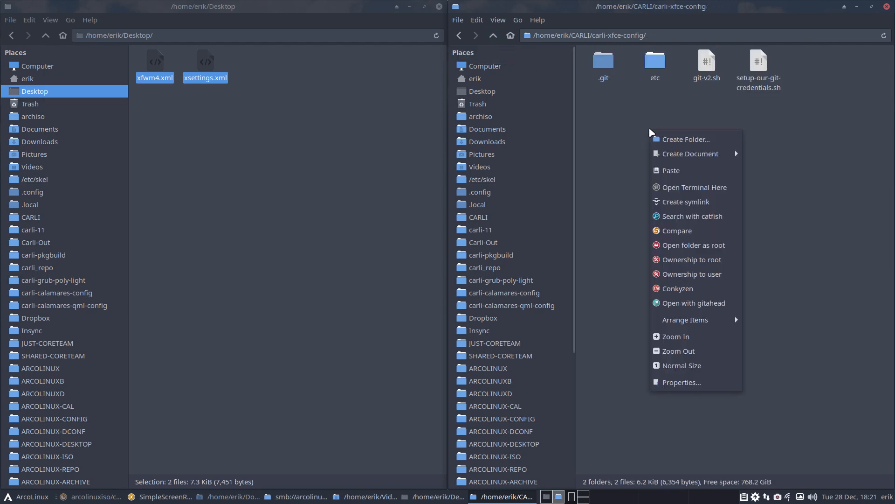
{"action": "left_click", "coordinate": [682, 189]}
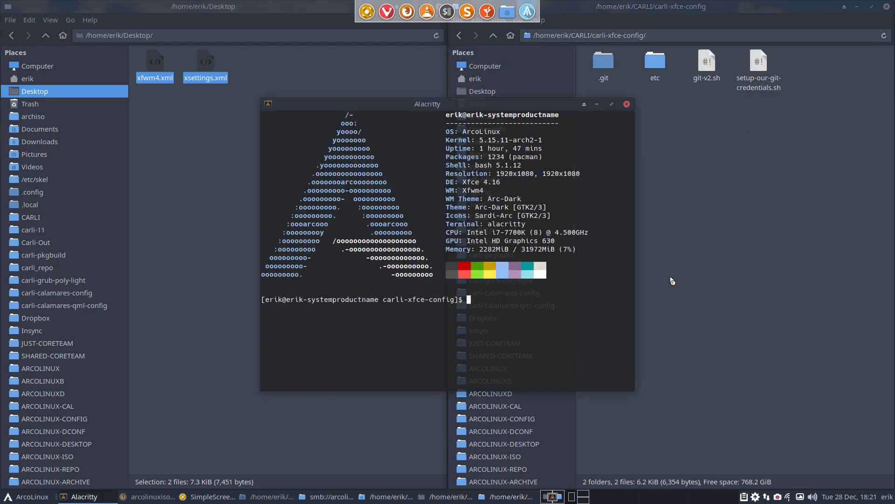
- Run ./git-v2.sh with commit message 'first commit' to push to GitHub, then close the terminal
{"action": "type", "text": "./gi"}
{"action": "key", "text": "Tab"}
{"action": "key", "text": "Return"}
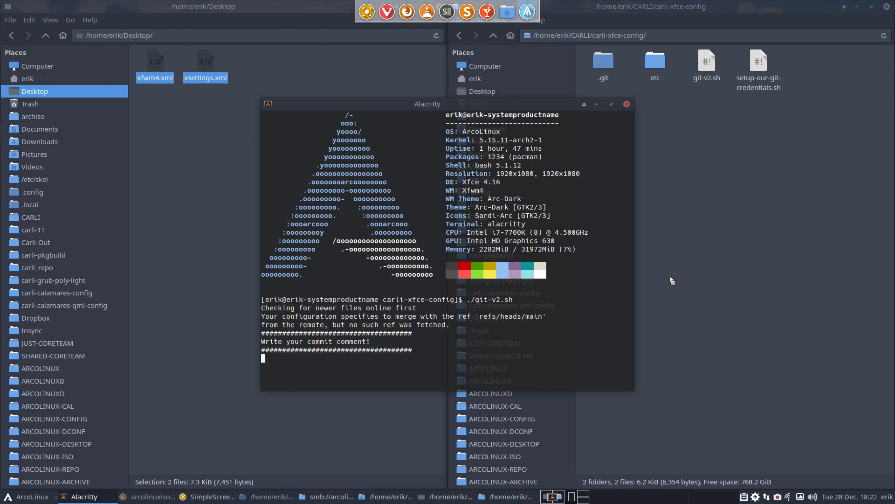
{"action": "type", "text": "first commit"}
{"action": "key", "text": "Return"}
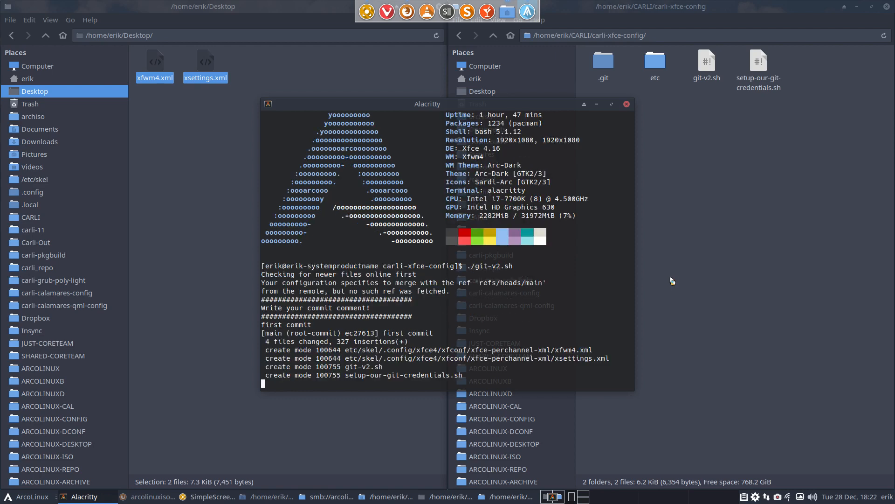
{"action": "left_click", "coordinate": [627, 103]}
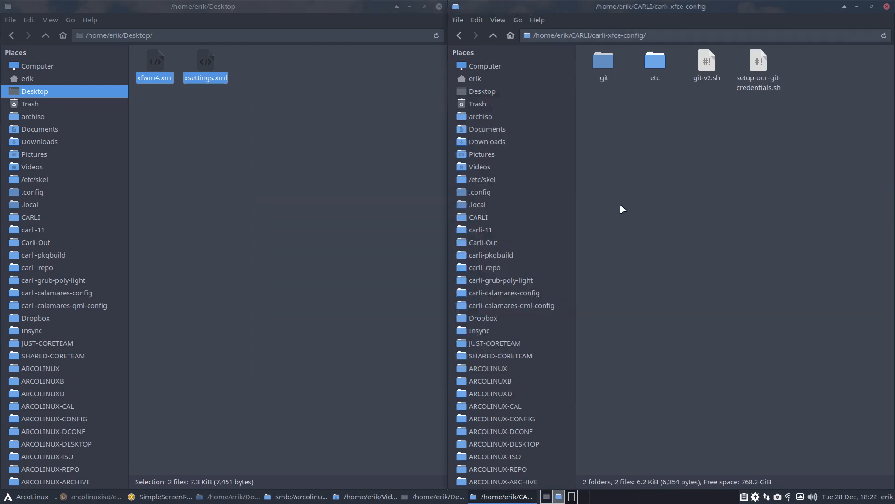
- Go up to CARLI, browse carli-pkgbuild, and select carli-calamares-config as the template folder
{"action": "left_click", "coordinate": [493, 35]}
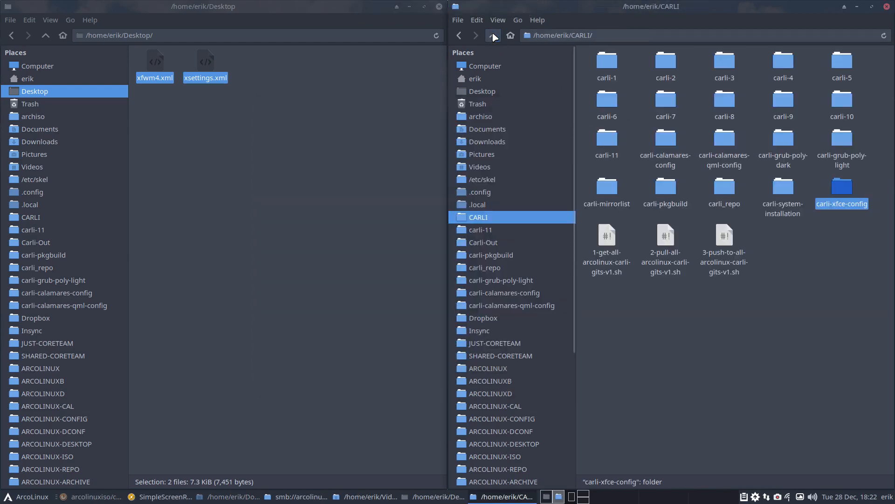
{"action": "left_click", "coordinate": [300, 270]}
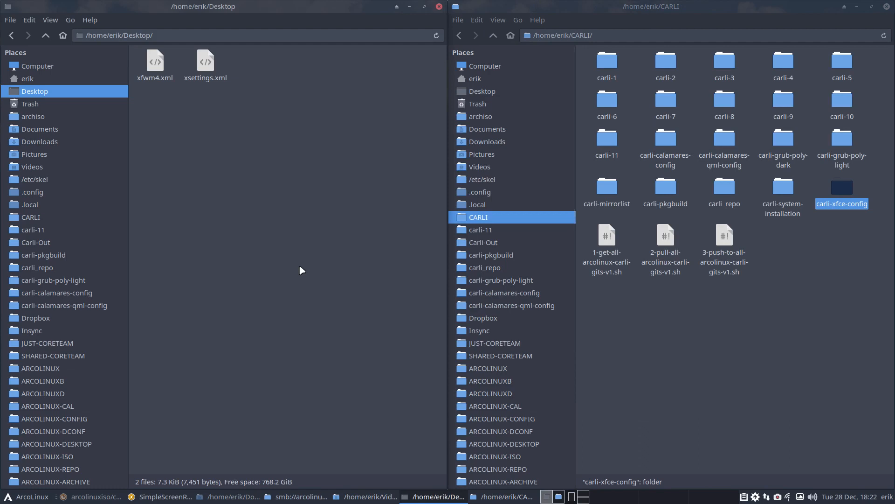
{"action": "left_click", "coordinate": [47, 255]}
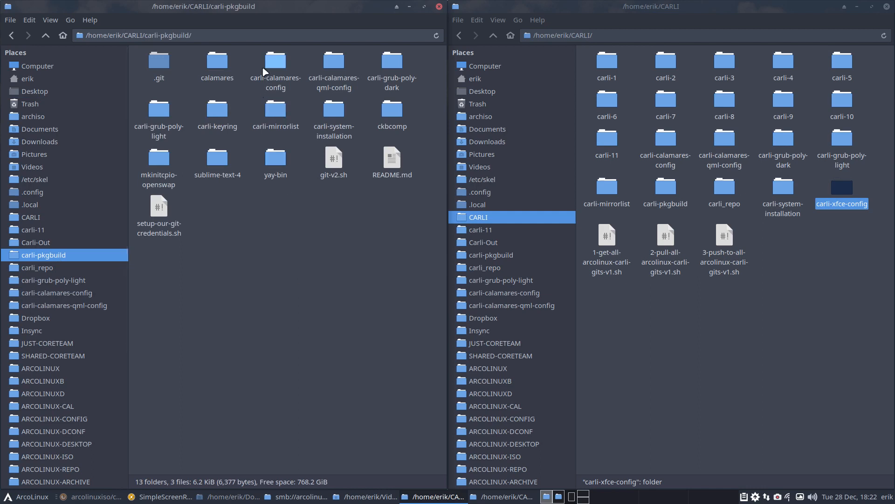
{"action": "left_click", "coordinate": [226, 67]}
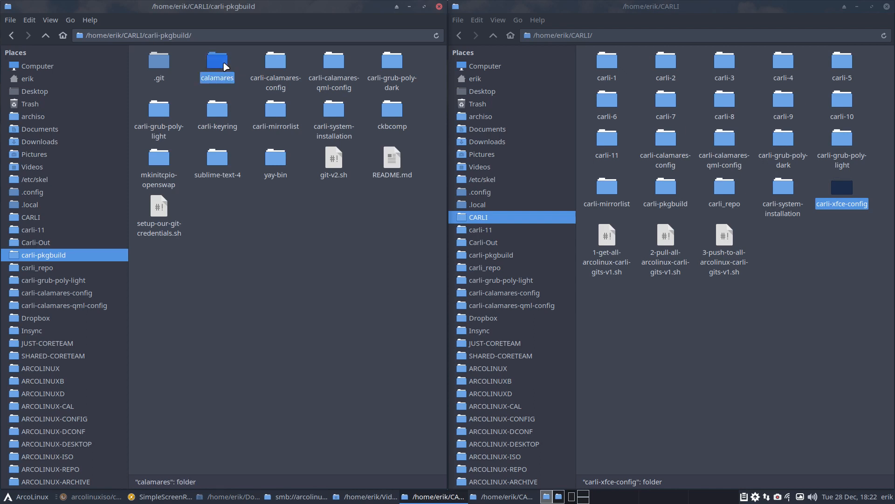
{"action": "left_click", "coordinate": [277, 65]}
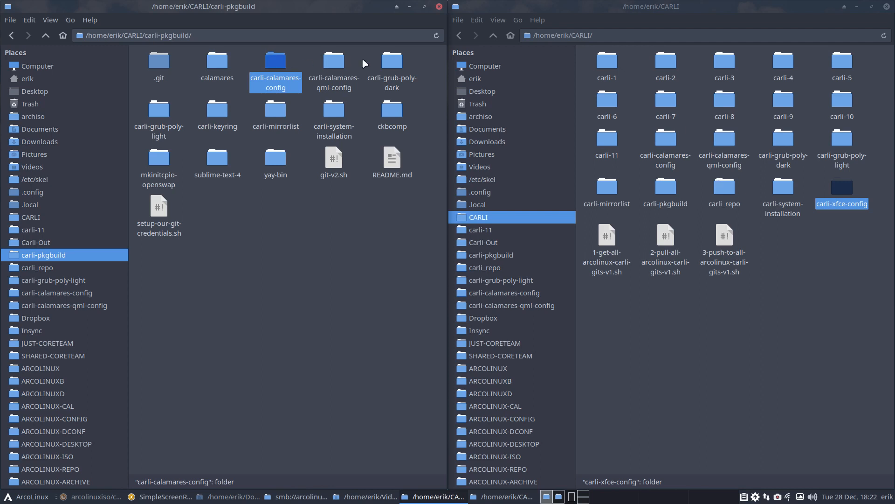
{"action": "left_click", "coordinate": [392, 70]}
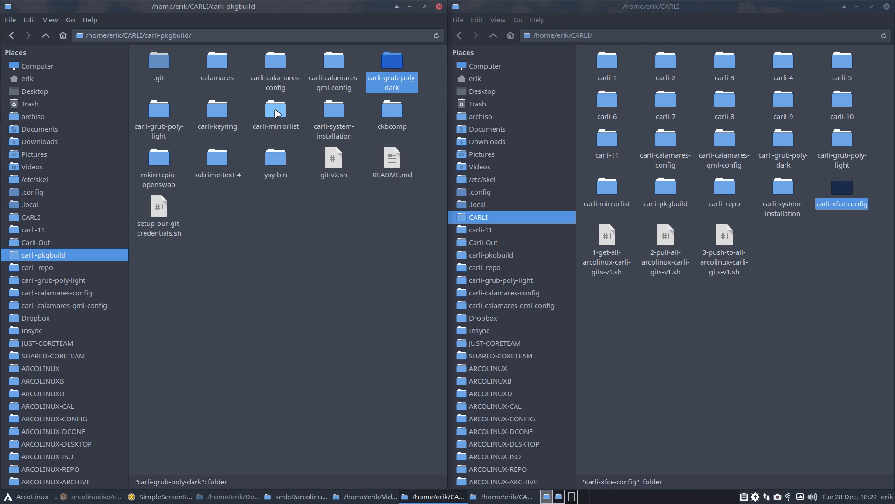
{"action": "left_click", "coordinate": [275, 69]}
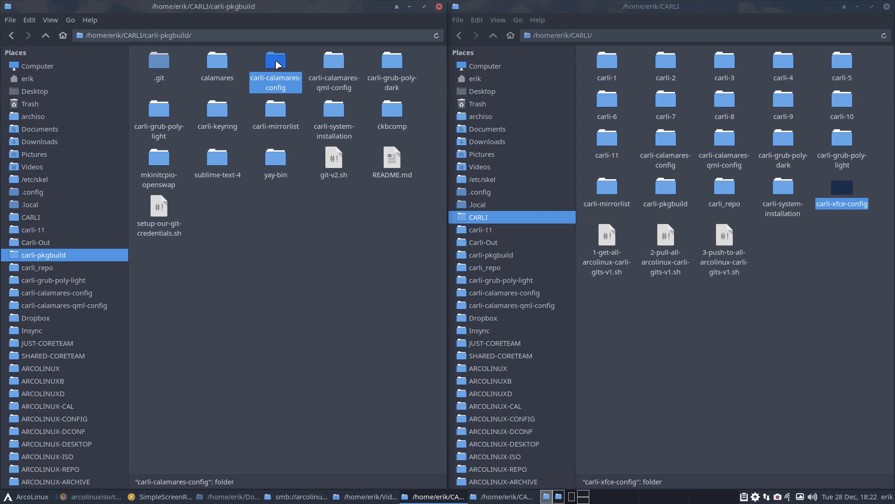
- Duplicate carli-calamares-config, rename the copy to carli-xfce-config, and open it
{"action": "key", "text": "ctrl+v"}
{"action": "key", "text": "F2"}
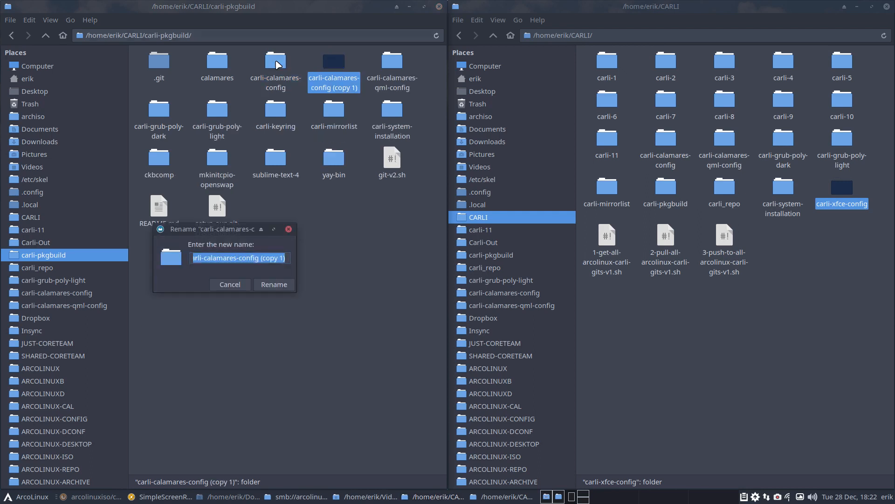
{"action": "key", "text": "End"}
{"action": "key", "text": "BackSpace"}
{"action": "key", "text": "BackSpace"}
{"action": "key", "text": "BackSpace"}
{"action": "key", "text": "BackSpace"}
{"action": "key", "text": "BackSpace"}
{"action": "key", "text": "BackSpace"}
{"action": "key", "text": "BackSpace"}
{"action": "key", "text": "BackSpace"}
{"action": "key", "text": "BackSpace"}
{"action": "key", "text": "BackSpace"}
{"action": "key", "text": "BackSpace"}
{"action": "key", "text": "BackSpace"}
{"action": "key", "text": "BackSpace"}
{"action": "key", "text": "BackSpace"}
{"action": "key", "text": "BackSpace"}
{"action": "key", "text": "BackSpace"}
{"action": "key", "text": "BackSpace"}
{"action": "key", "text": "BackSpace"}
{"action": "key", "text": "BackSpace"}
{"action": "key", "text": "BackSpace"}
{"action": "key", "text": "BackSpace"}
{"action": "key", "text": "BackSpace"}
{"action": "key", "text": "BackSpace"}
{"action": "key", "text": "BackSpace"}
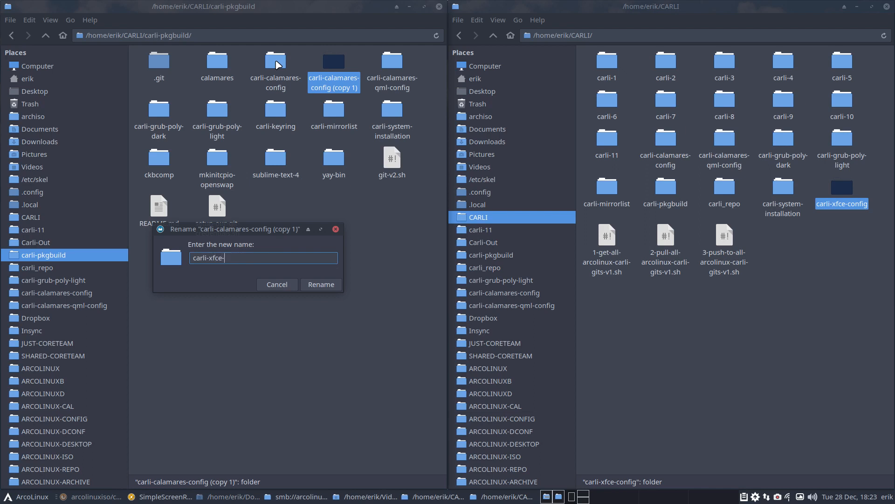
{"action": "type", "text": "nfig"}
{"action": "key", "text": "Return"}
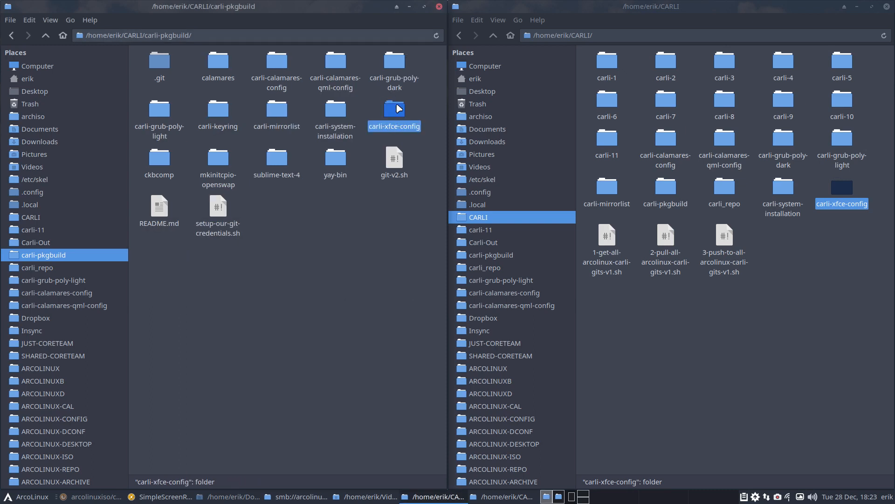
{"action": "double_click", "coordinate": [396, 108]}
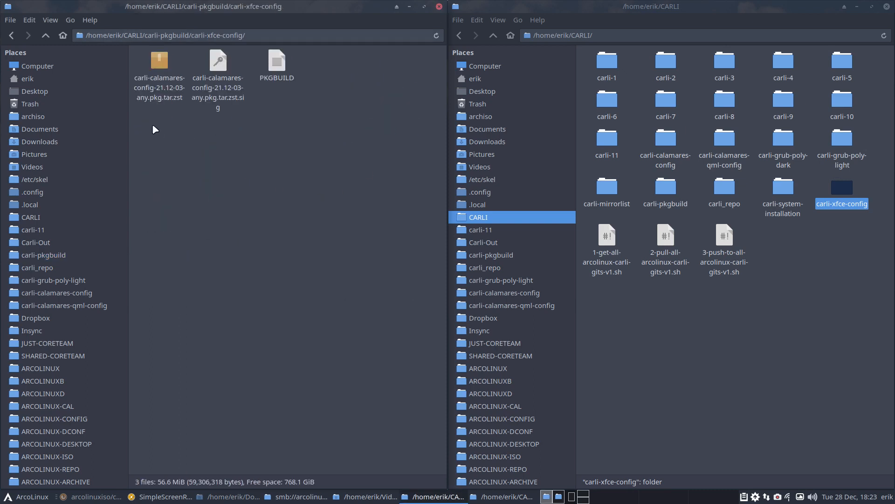
- Inspect then delete the old calamares .pkg.tar.zst and .sig files, leaving only PKGBUILD
{"action": "left_click_drag", "start_coordinate": [152, 124], "coordinate": [218, 104]}
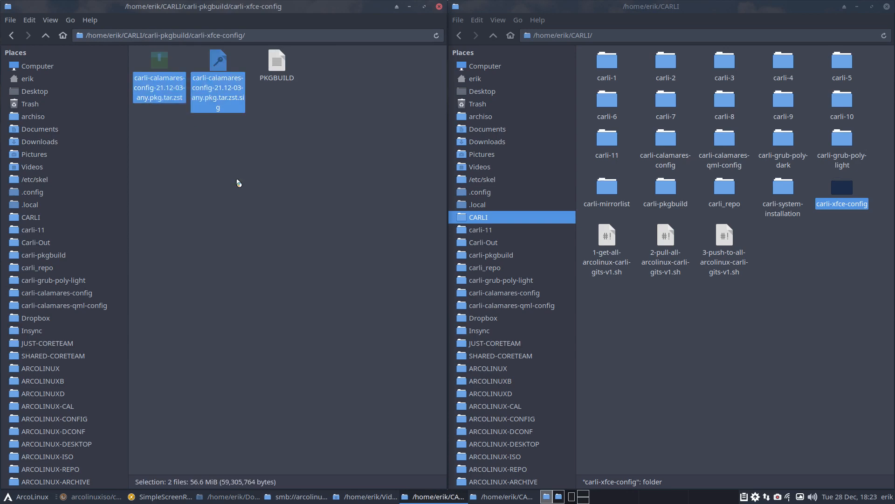
{"action": "key", "text": "Return"}
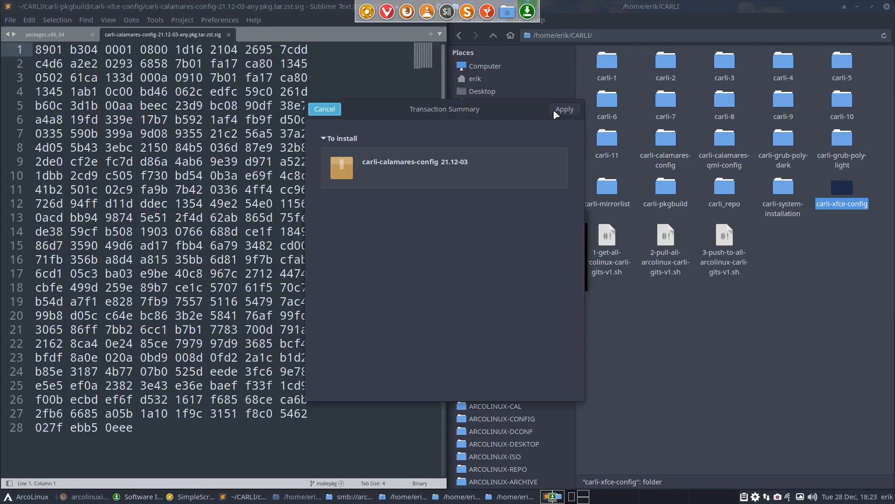
{"action": "left_click", "coordinate": [331, 112]}
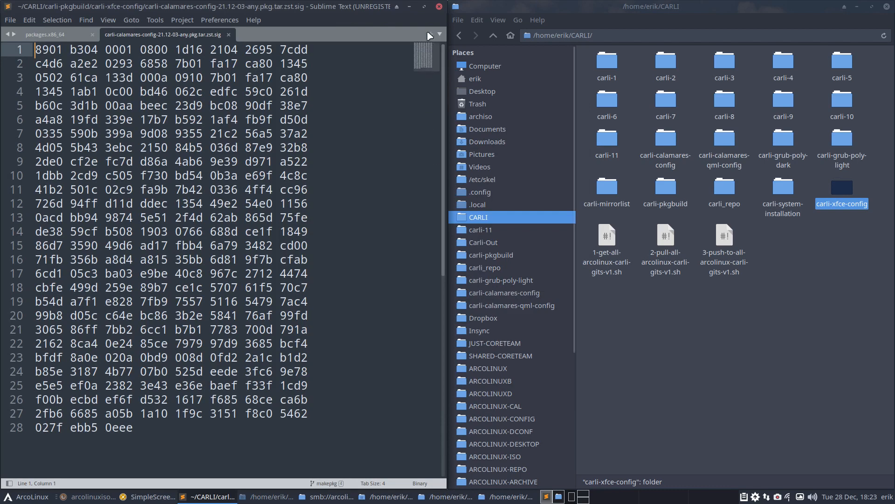
{"action": "left_click", "coordinate": [439, 6]}
{"action": "left_click", "coordinate": [197, 127]}
{"action": "left_click_drag", "start_coordinate": [154, 126], "coordinate": [220, 101]}
{"action": "key", "text": "Delete"}
{"action": "left_click", "coordinate": [163, 64]}
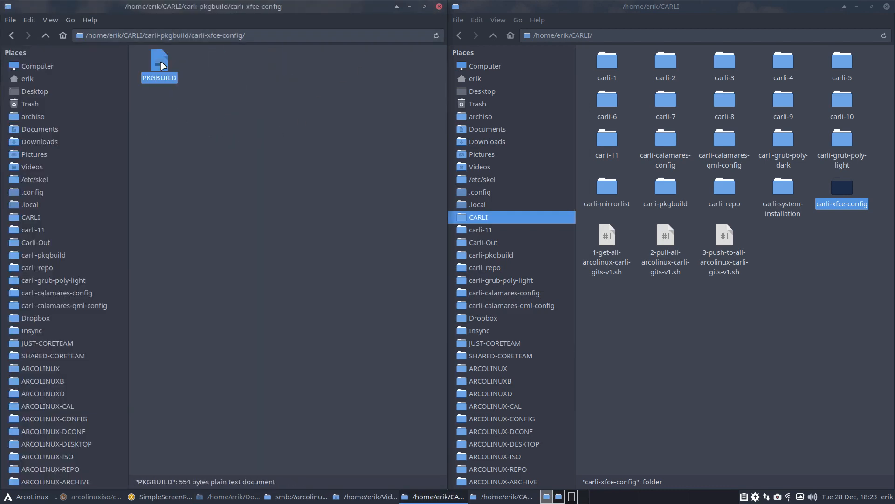
{"action": "right_click", "coordinate": [162, 65]}
{"action": "key", "text": "Escape"}
- Open the PKGBUILD in a full-screen Sublime Text and change pkgname to carli-xfce-config
{"action": "double_click", "coordinate": [158, 64]}
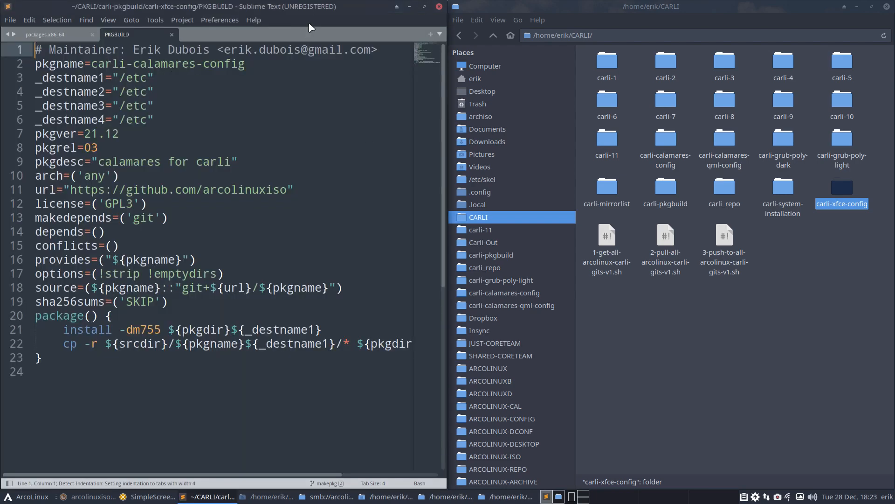
{"action": "double_click", "coordinate": [312, 8]}
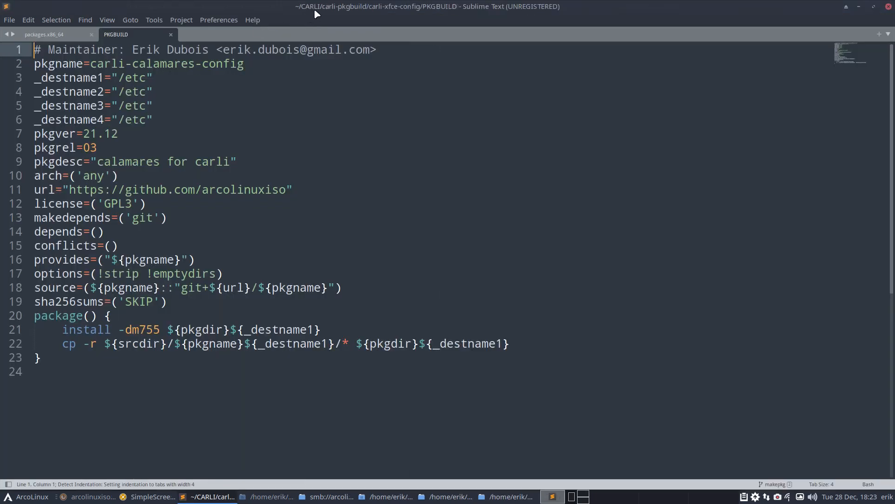
{"action": "left_click_drag", "start_coordinate": [132, 63], "coordinate": [260, 64]}
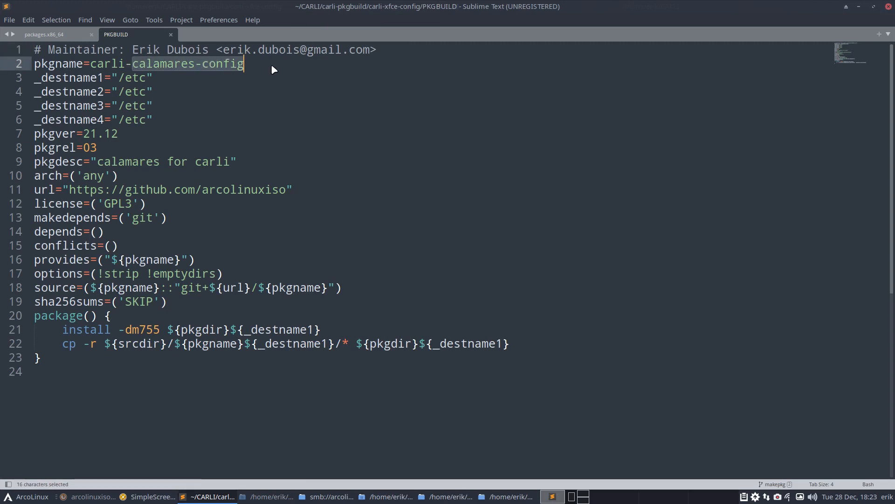
{"action": "type", "text": "xfce-config"}
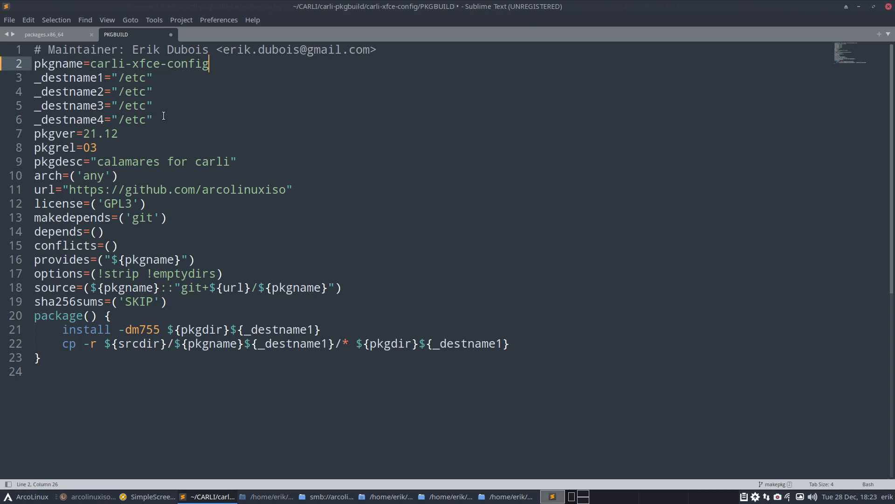
- Extend the _destname1 path to /etc/skel/.config/xfce and move the editor to the left half
{"action": "left_click", "coordinate": [147, 77]}
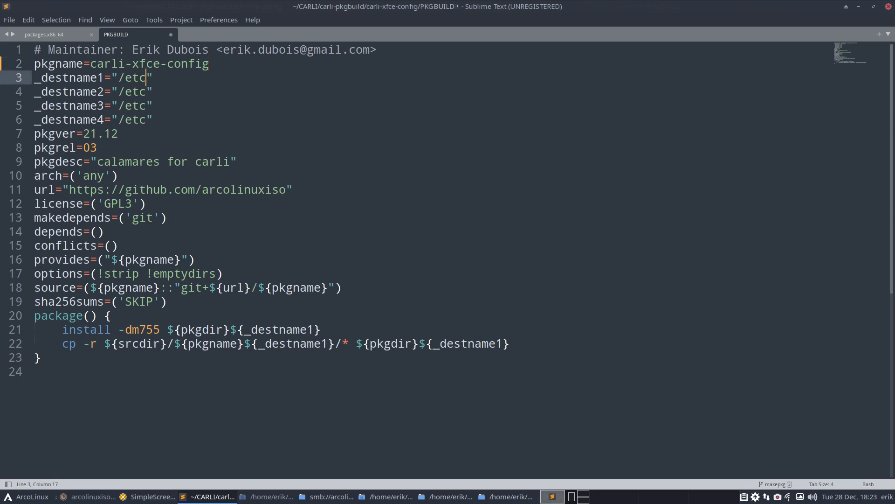
{"action": "type", "text": "/skel/.config/"}
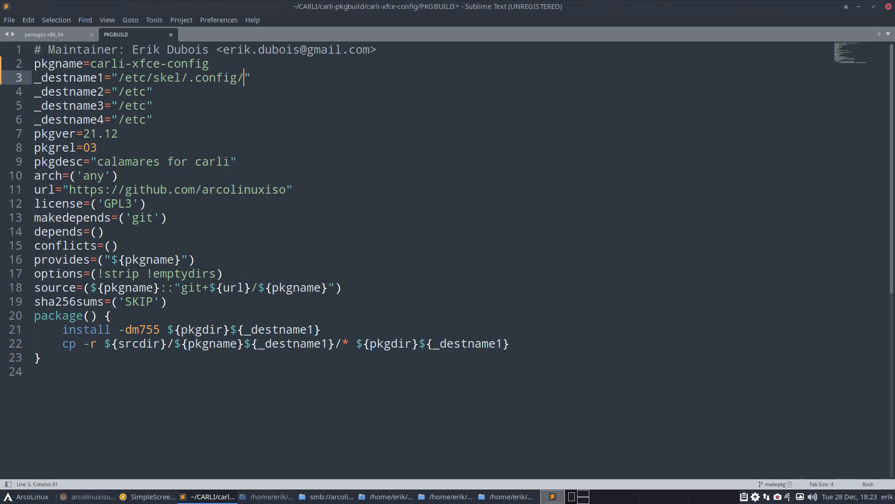
{"action": "type", "text": "xfce"}
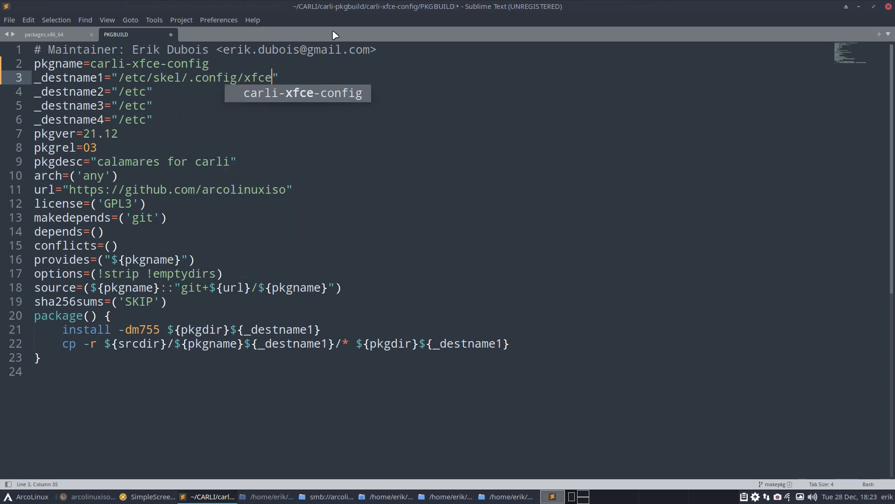
{"action": "double_click", "coordinate": [415, 7]}
{"action": "left_click_drag", "start_coordinate": [416, 7], "coordinate": [1, 141]}
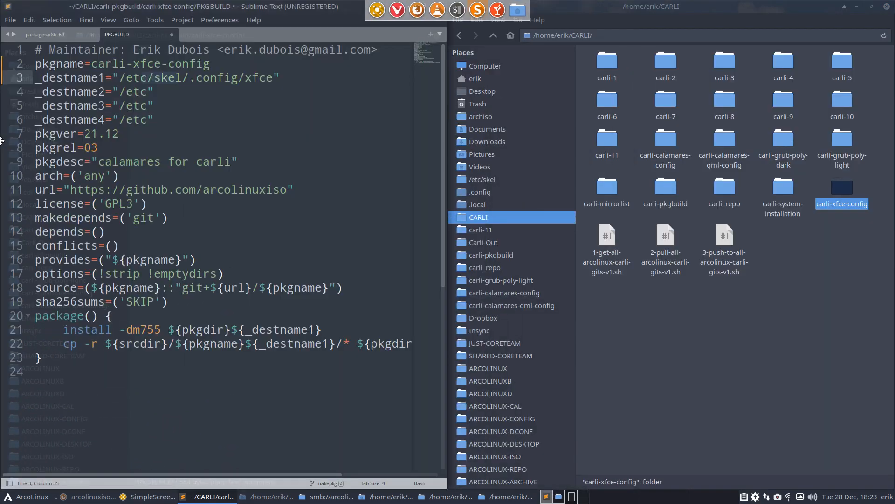
- In Thunar, browse into carli-xfce-config/etc/skel/.config to check the folder structure
{"action": "left_click", "coordinate": [823, 239]}
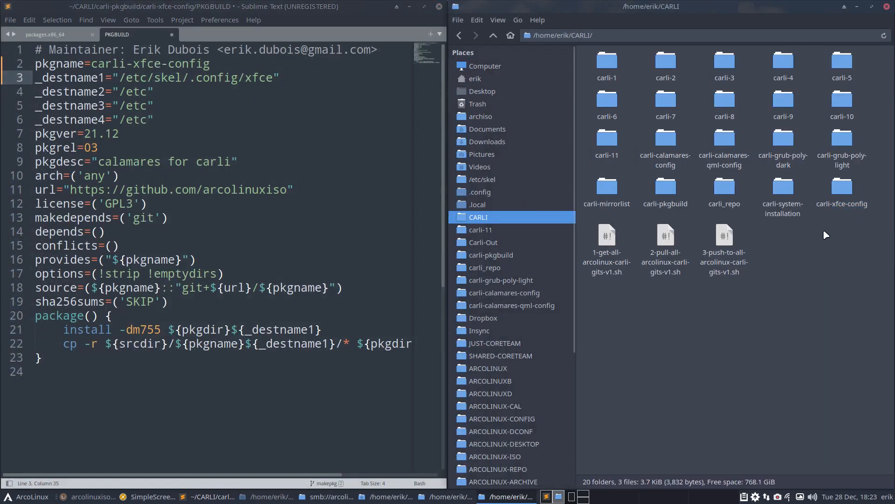
{"action": "double_click", "coordinate": [842, 187]}
{"action": "left_click", "coordinate": [656, 65]}
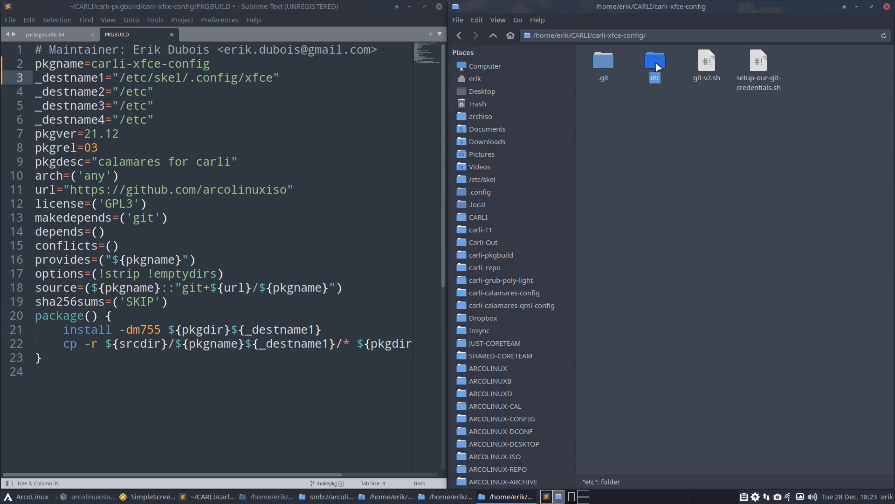
{"action": "double_click", "coordinate": [656, 64]}
{"action": "double_click", "coordinate": [599, 65]}
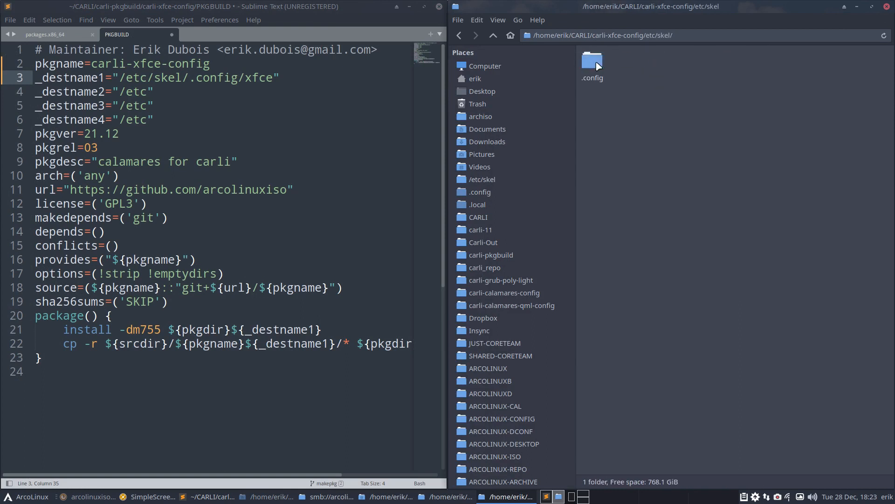
{"action": "double_click", "coordinate": [598, 65]}
- Continue the _destname1 path to /etc/skel/.config/xfce4/xfconf/ while checking the xfce4 folder
{"action": "left_click", "coordinate": [266, 78]}
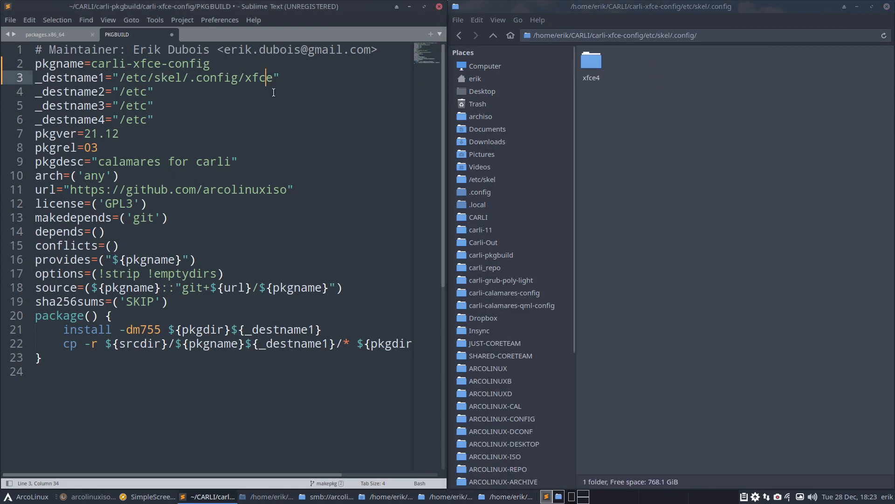
{"action": "left_click", "coordinate": [273, 78]}
{"action": "type", "text": "4"}
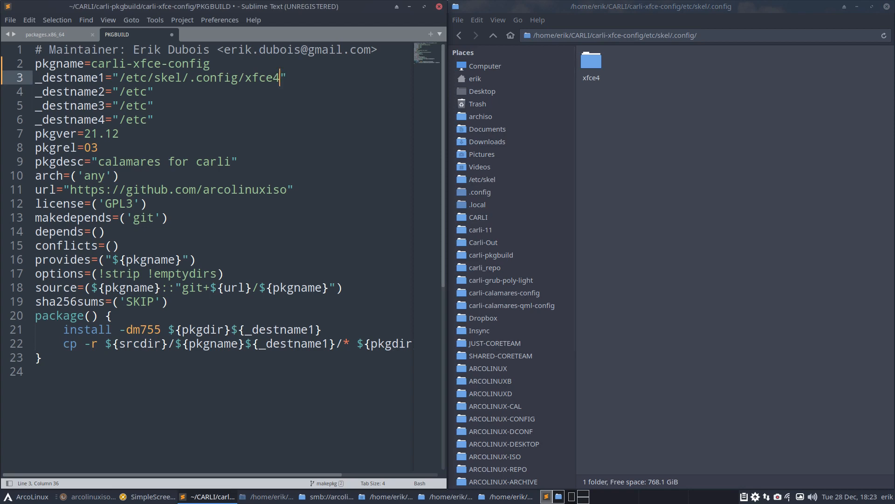
{"action": "type", "text": "/"}
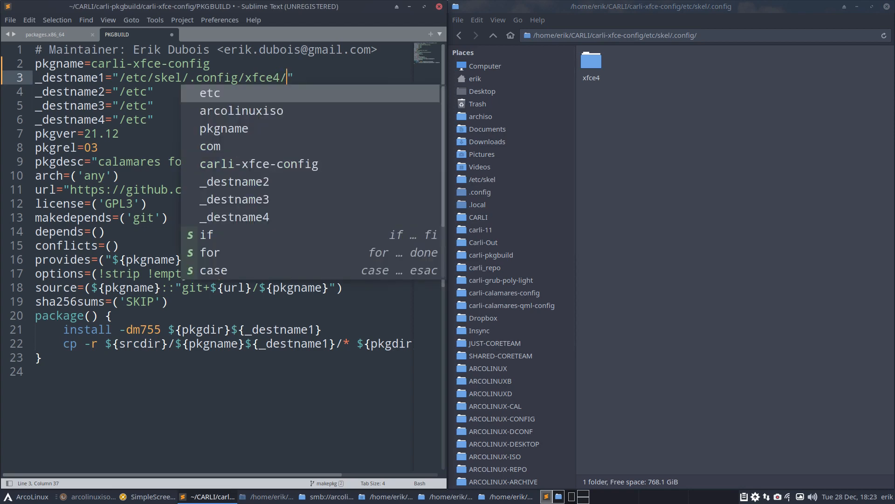
{"action": "double_click", "coordinate": [584, 84]}
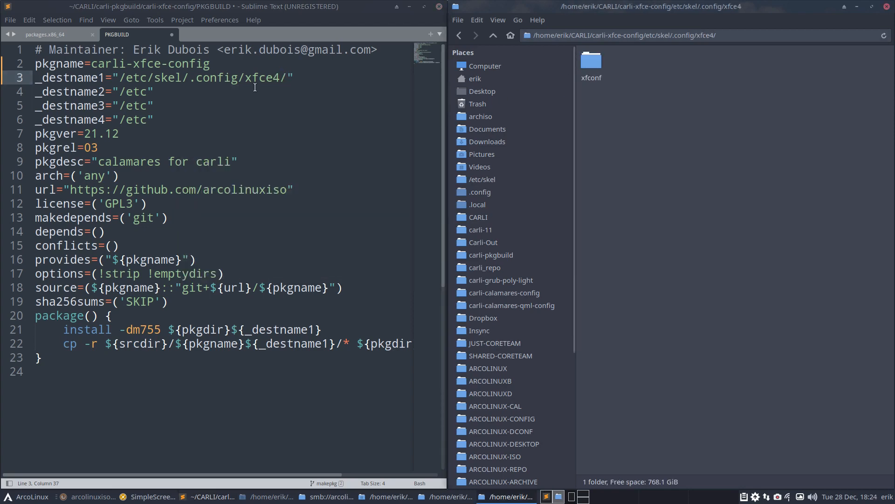
{"action": "left_click", "coordinate": [290, 77]}
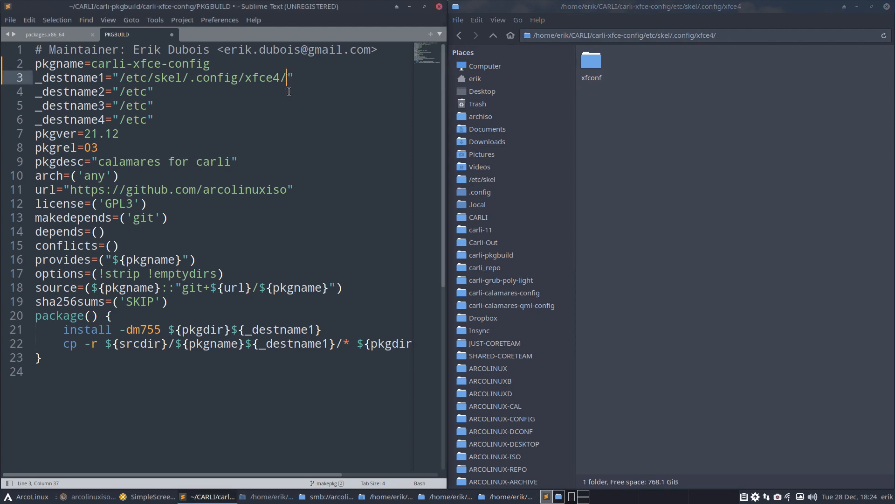
{"action": "type", "text": "xfconf/"}
- Copy the xfce-perchannel-xml folder name from Thunar's xfconf folder
{"action": "double_click", "coordinate": [591, 63]}
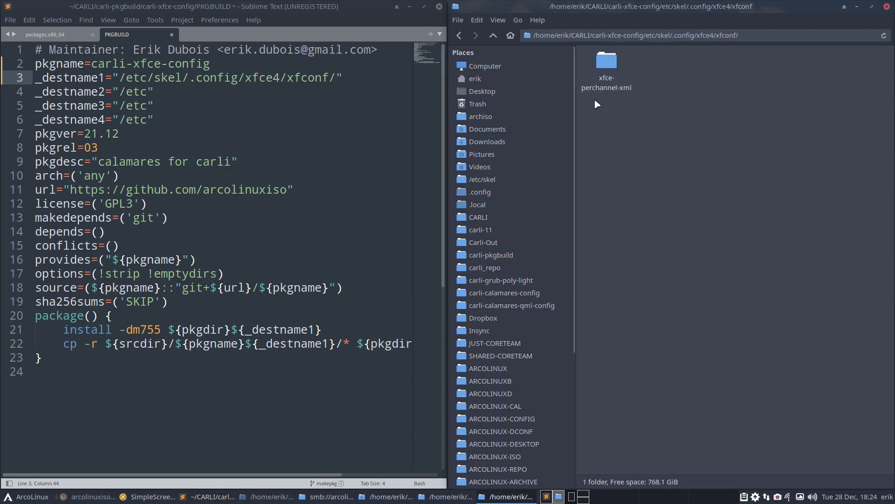
{"action": "left_click", "coordinate": [607, 69]}
{"action": "key", "text": "F2"}
{"action": "key", "text": "ctrl+c"}
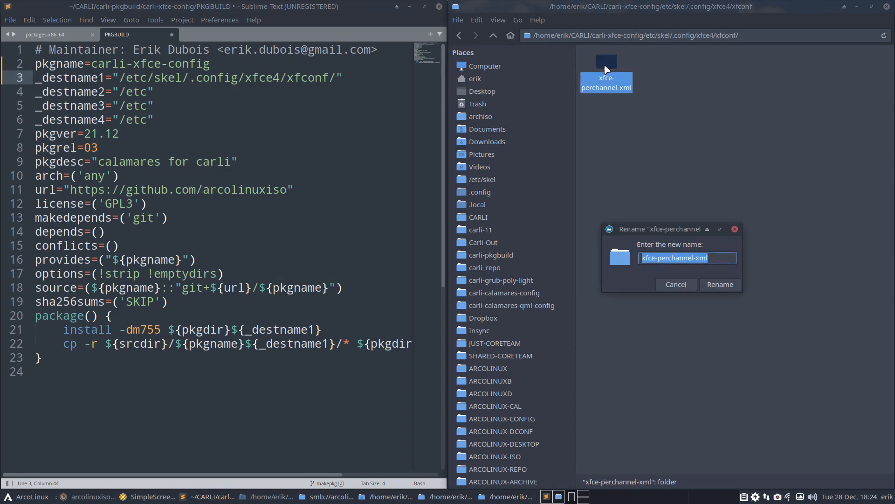
{"action": "key", "text": "Escape"}
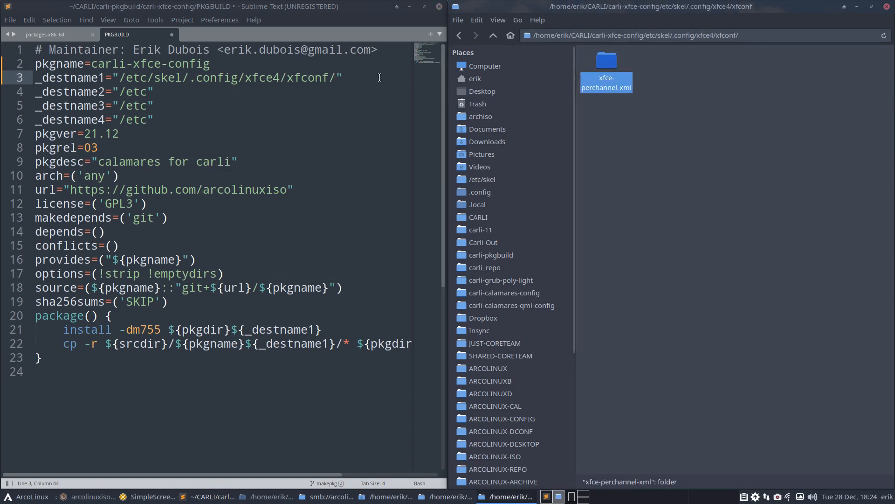
- Paste xfce-perchannel-xml with a trailing slash into _destname1 and save the PKGBUILD
{"action": "left_click", "coordinate": [336, 79]}
{"action": "key", "text": "ctrl+v"}
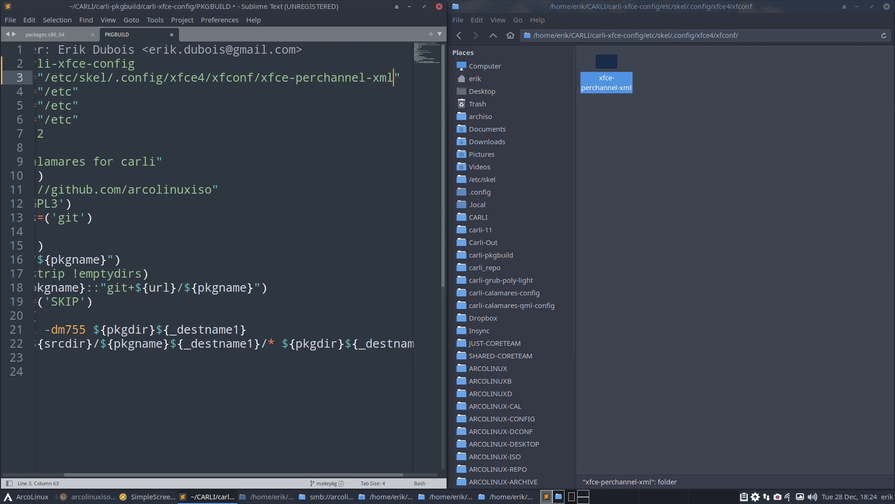
{"action": "type", "text": "/"}
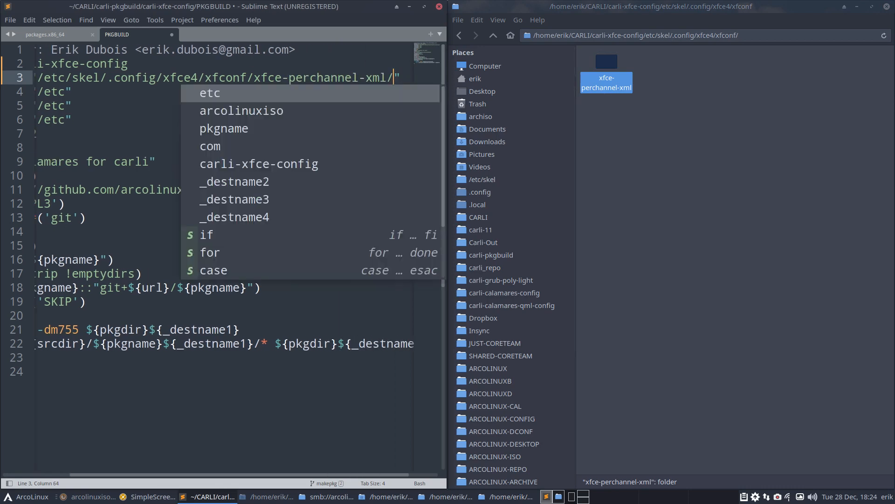
{"action": "left_click", "coordinate": [338, 54]}
{"action": "key", "text": "ctrl+s"}
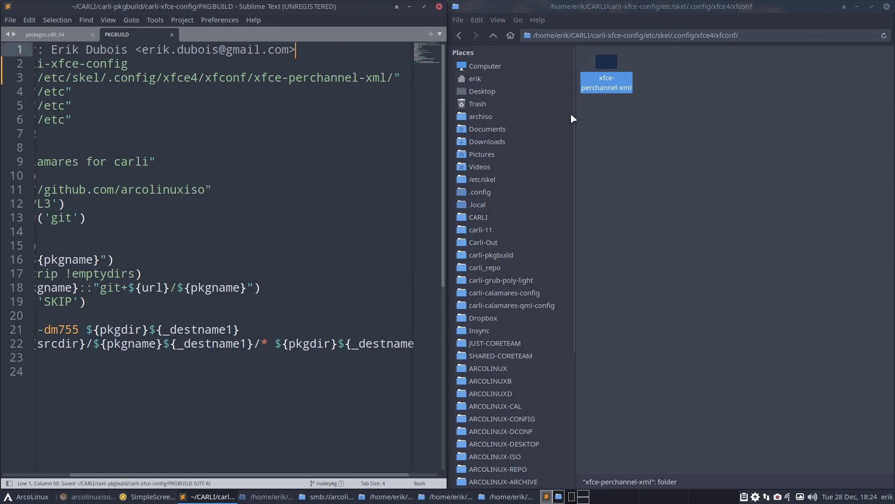
{"action": "double_click", "coordinate": [605, 70]}
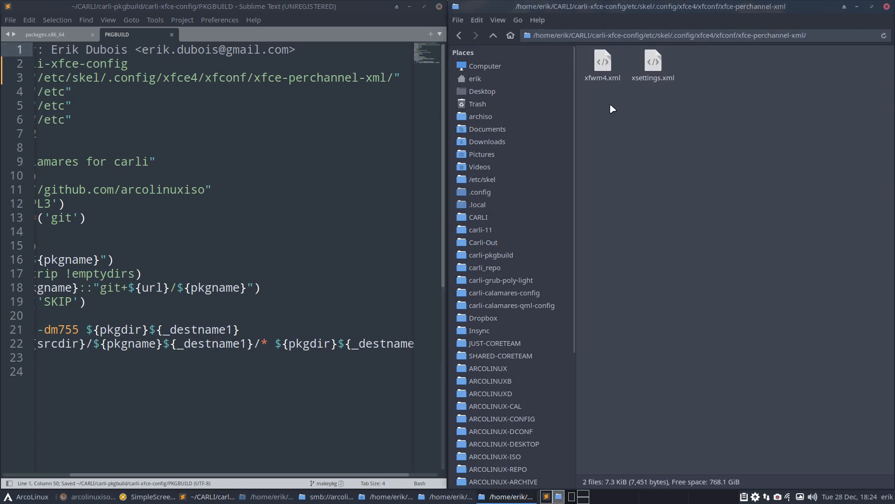
- Maximize the editor, look over the package() lines, and change pkgrel from 03 to 01
{"action": "left_click", "coordinate": [423, 7]}
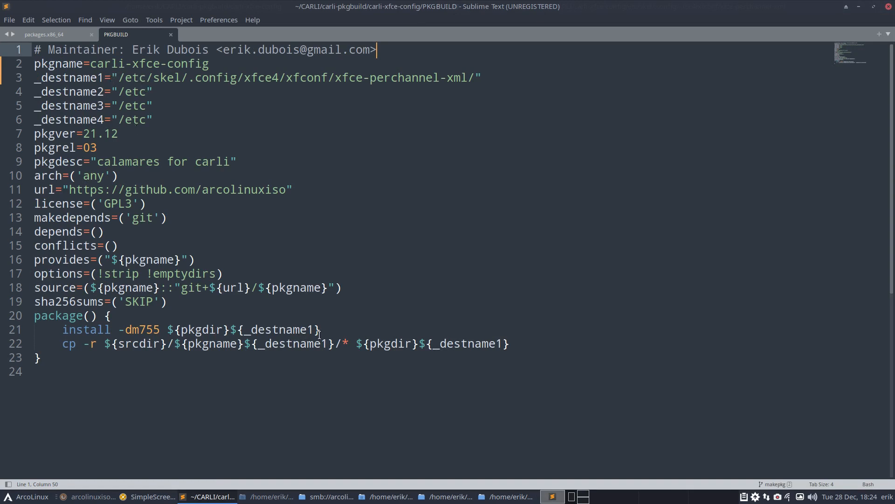
{"action": "left_click_drag", "start_coordinate": [527, 347], "coordinate": [26, 335]}
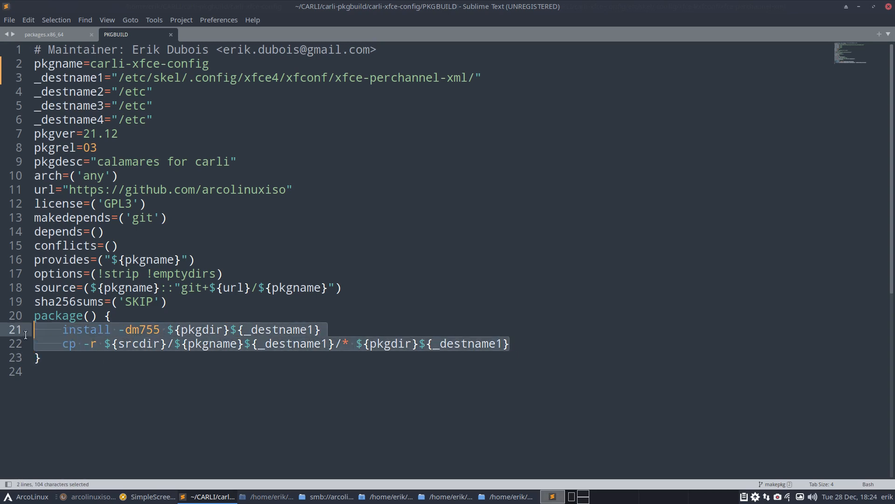
{"action": "left_click", "coordinate": [310, 321]}
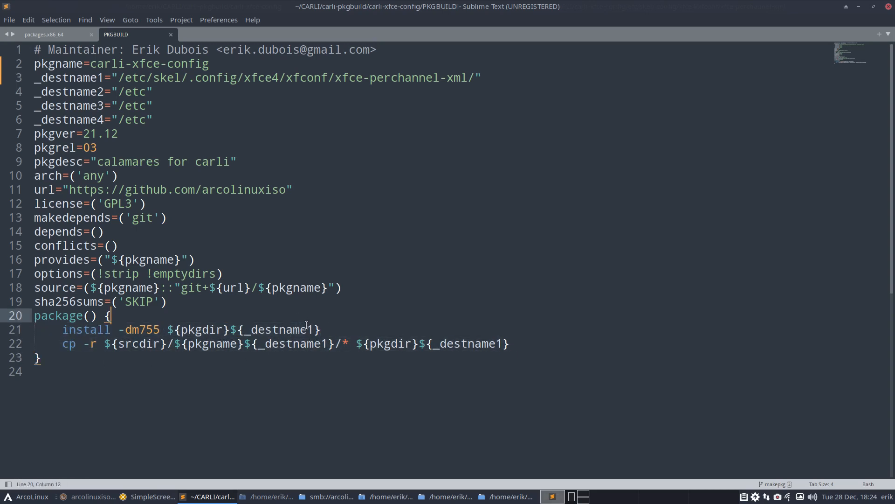
{"action": "left_click", "coordinate": [496, 343]}
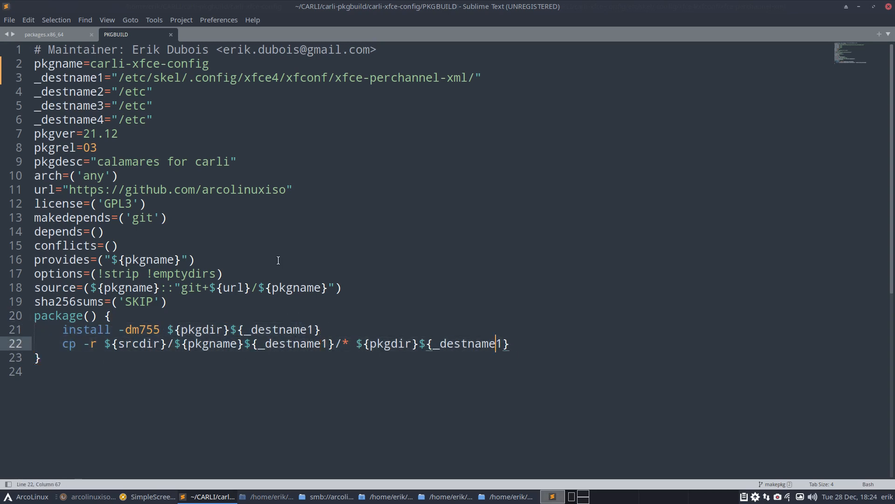
{"action": "left_click", "coordinate": [99, 149]}
{"action": "key", "text": "BackSpace"}
{"action": "type", "text": "1"}
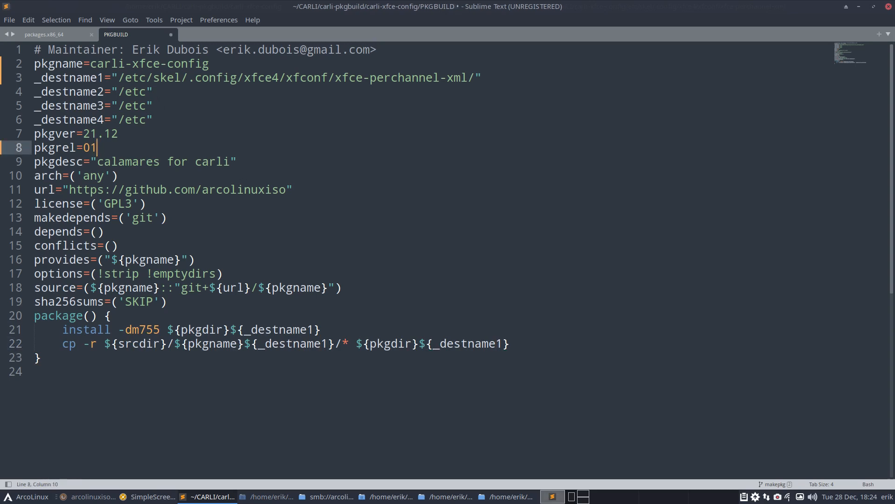
- Replace the pkgdesc with 'Xfce4 configuration for Carli' and save the PKGBUILD
{"action": "left_click_drag", "start_coordinate": [98, 161], "coordinate": [232, 161]}
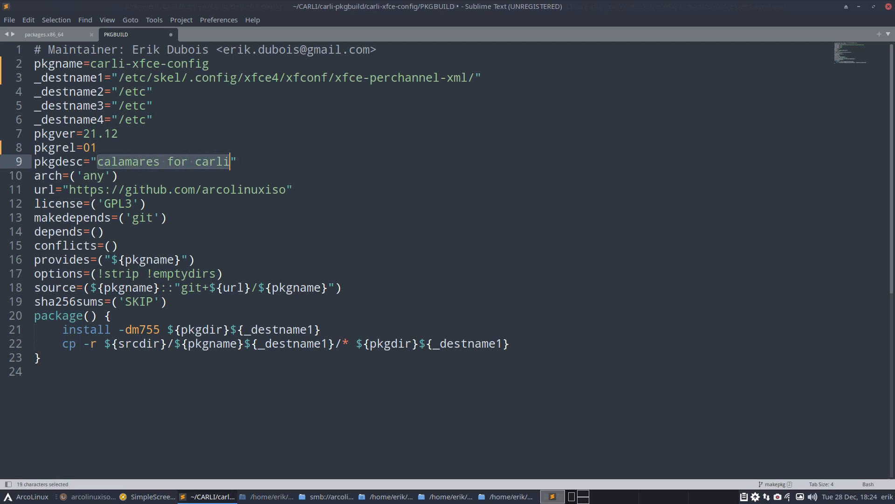
{"action": "type", "text": "Xfce"}
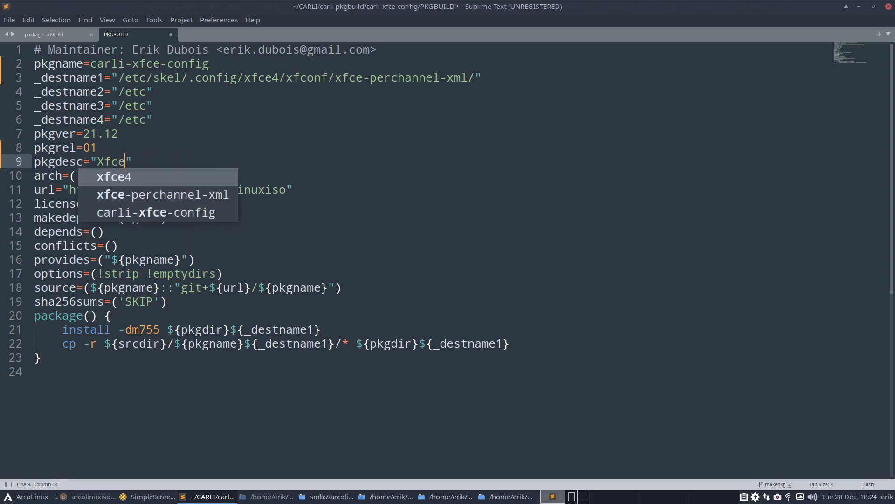
{"action": "type", "text": "4 configur"}
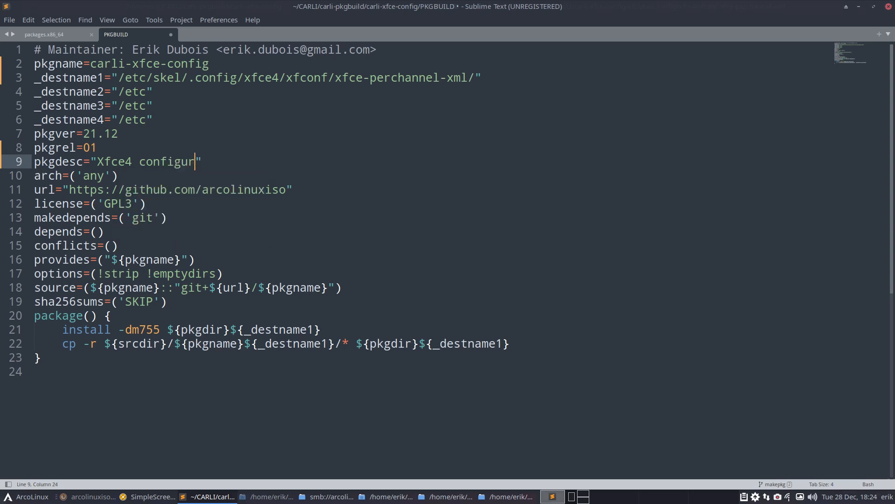
{"action": "type", "text": "ation for Car"}
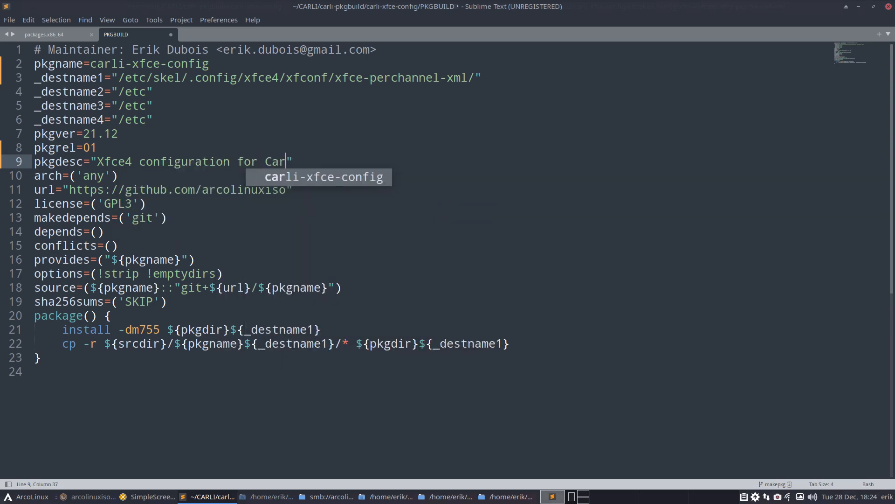
{"action": "type", "text": "li"}
{"action": "key", "text": "ctrl+s"}
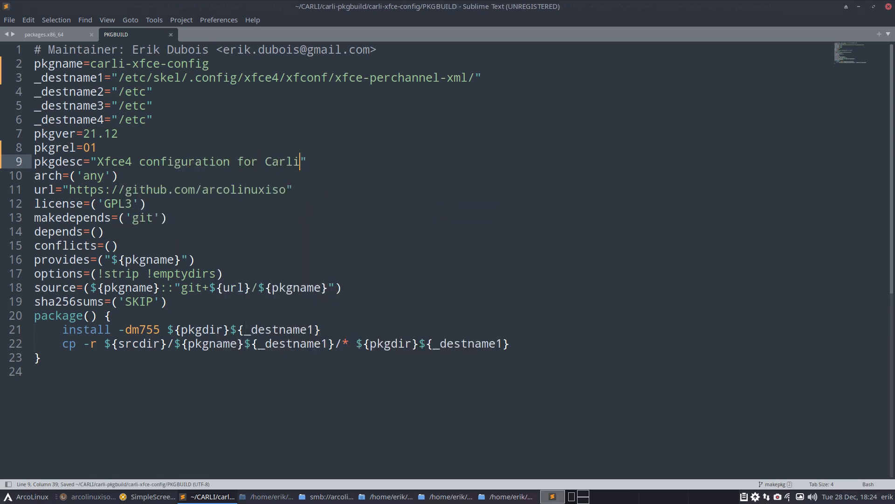
{"action": "left_click_drag", "start_coordinate": [202, 189], "coordinate": [286, 190]}
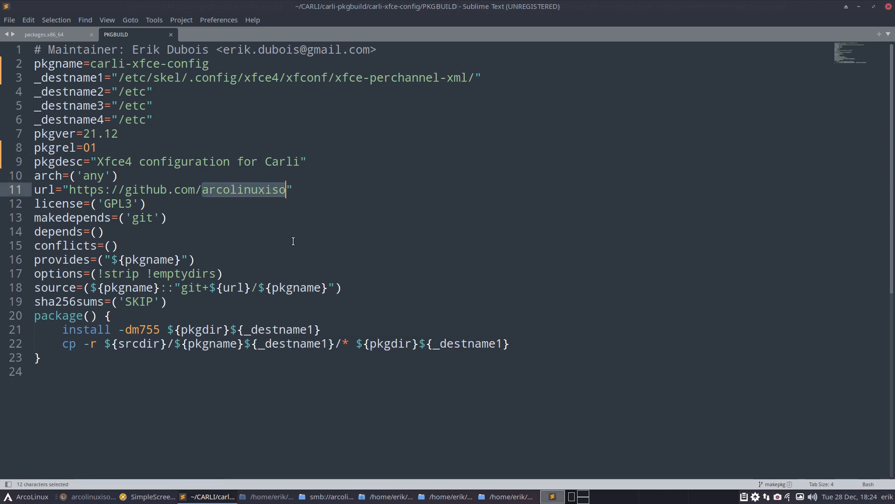
- Make the url end in arcolinuxiso/carli-xfce-config and save the PKGBUILD
{"action": "type", "text": "carli-"}
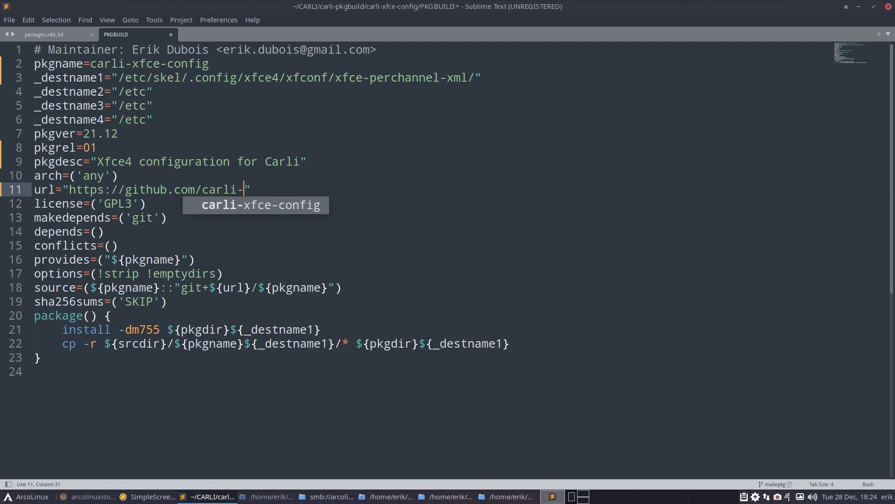
{"action": "key", "text": "ctrl+z"}
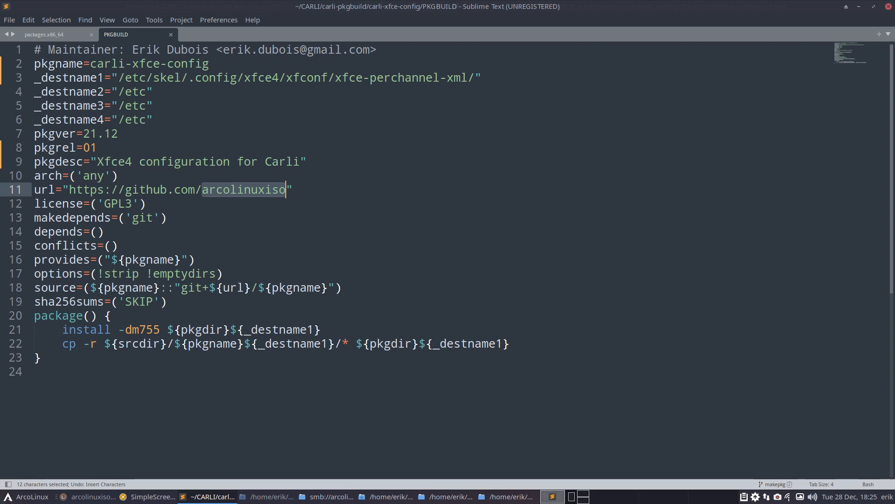
{"action": "key", "text": "Right"}
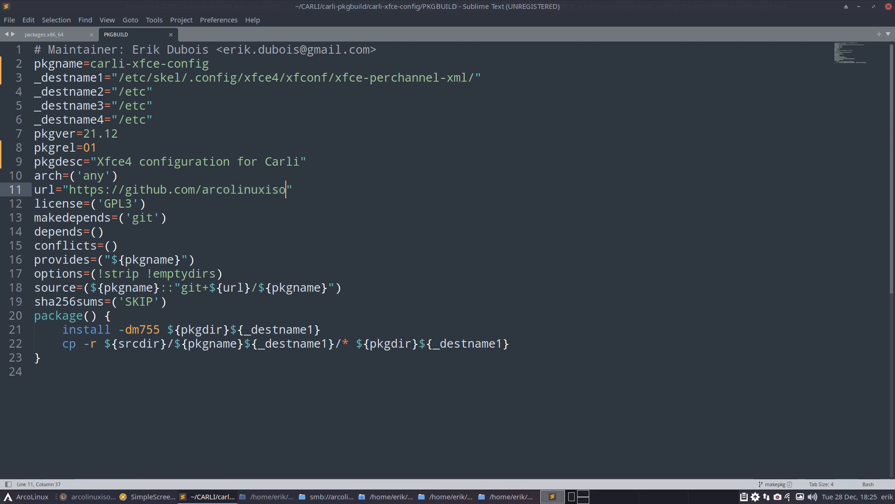
{"action": "type", "text": "/carl"}
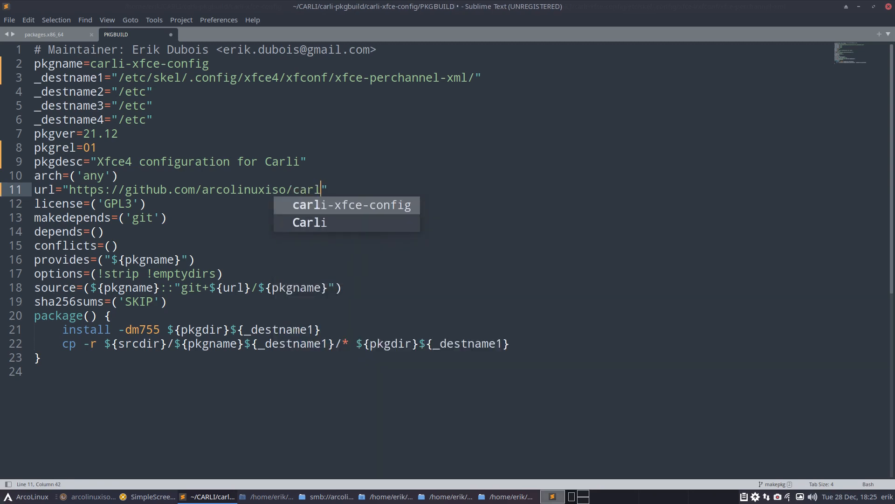
{"action": "type", "text": "i"}
{"action": "key", "text": "Return"}
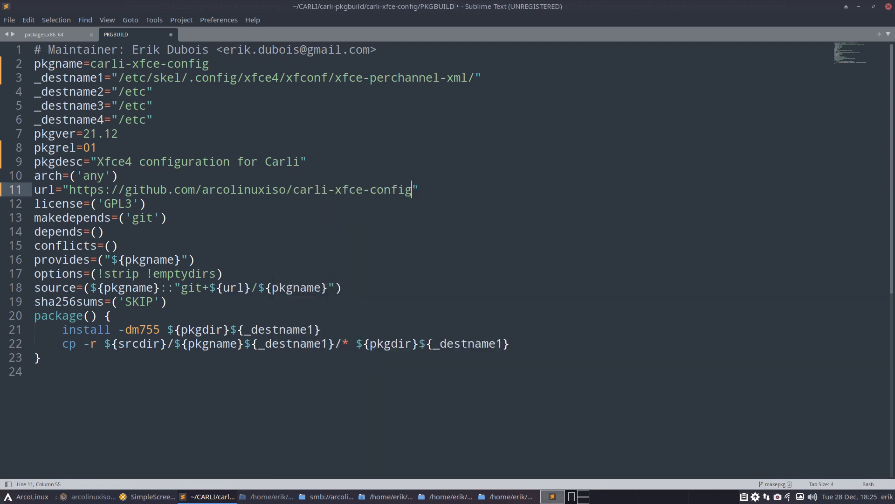
{"action": "key", "text": "ctrl+s"}
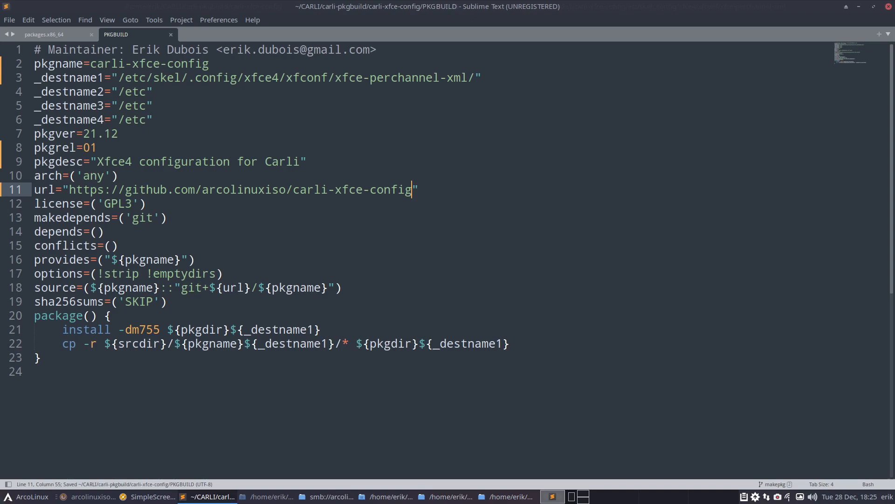
- Paste the GitHub repository address below the url for comparison, then remove it again
{"action": "left_click", "coordinate": [88, 496]}
{"action": "key", "text": "ctrl+l"}
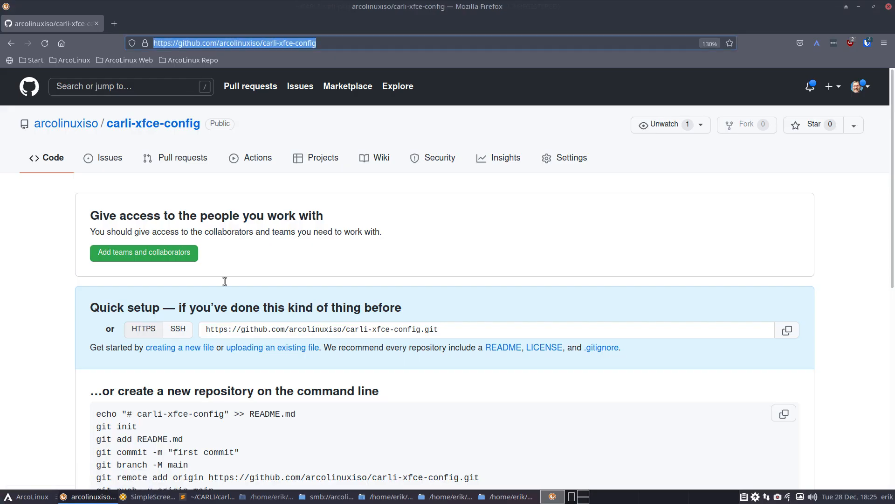
{"action": "left_click_drag", "start_coordinate": [324, 42], "coordinate": [171, 28]}
{"action": "key", "text": "ctrl+c"}
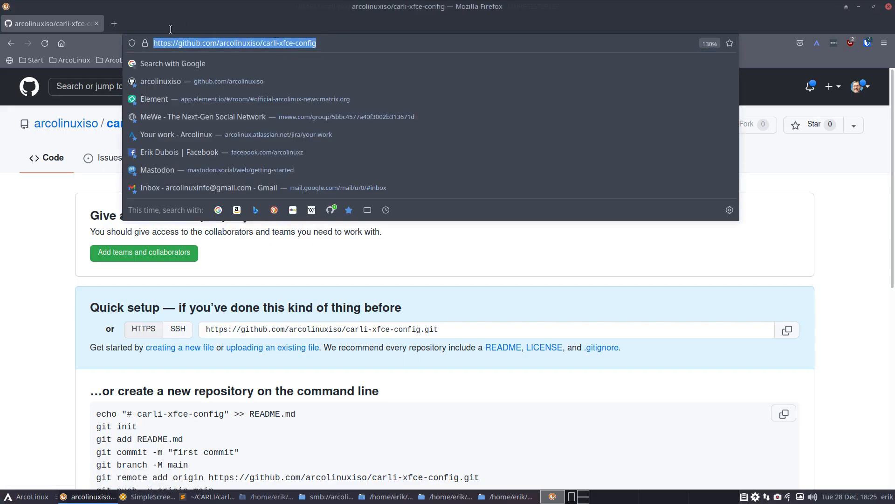
{"action": "left_click", "coordinate": [859, 7]}
{"action": "left_click", "coordinate": [419, 190]}
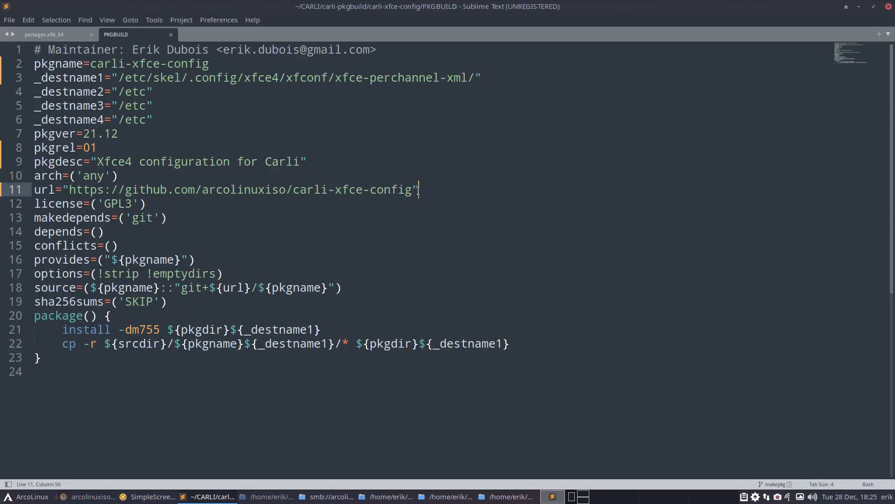
{"action": "key", "text": "Return"}
{"action": "key", "text": "ctrl+v"}
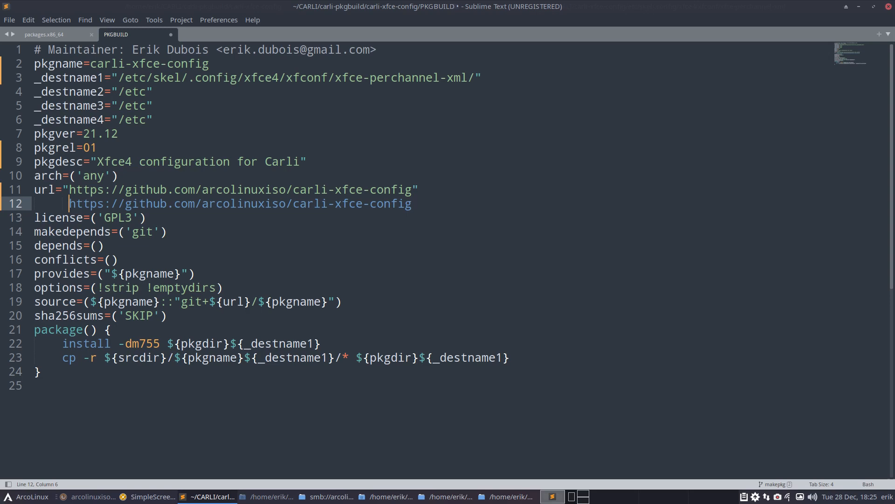
{"action": "left_click_drag", "start_coordinate": [412, 204], "coordinate": [5, 204]}
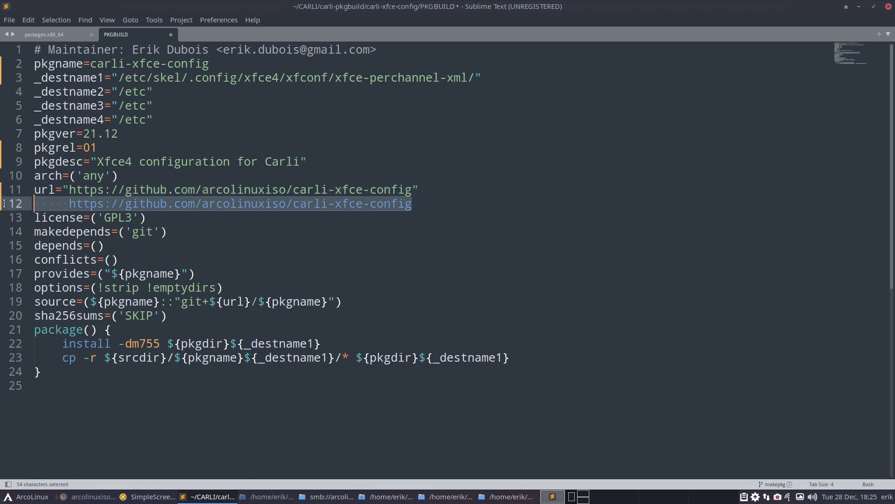
{"action": "key", "text": "BackSpace"}
{"action": "key", "text": "BackSpace"}
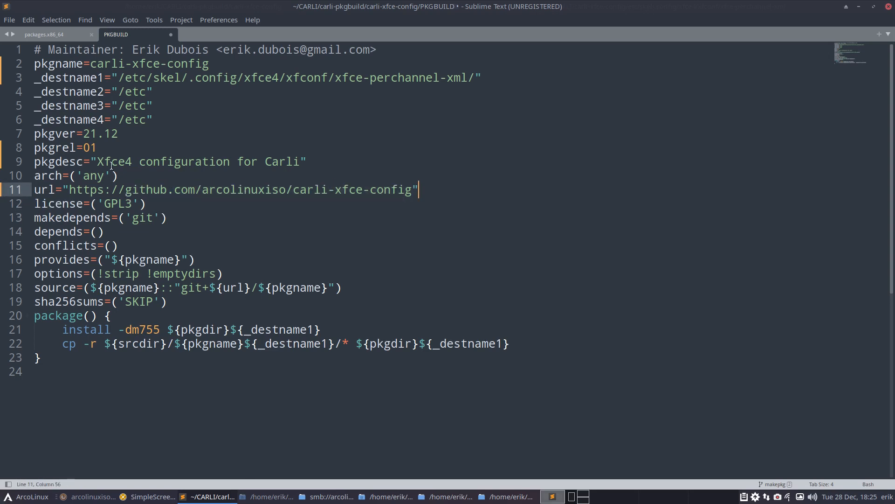
{"action": "left_click", "coordinate": [90, 64]}
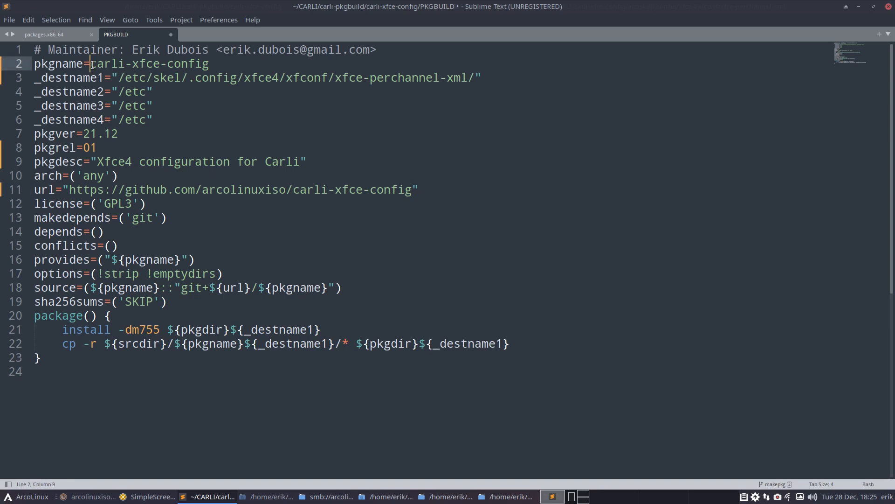
{"action": "left_click", "coordinate": [210, 64]}
- Inspect carli_repo's x86_64 packages in list view with a widened Name column, then return to the editor
{"action": "left_click_drag", "start_coordinate": [426, 8], "coordinate": [414, 234]}
{"action": "left_click", "coordinate": [177, 143]}
{"action": "left_click", "coordinate": [45, 35]}
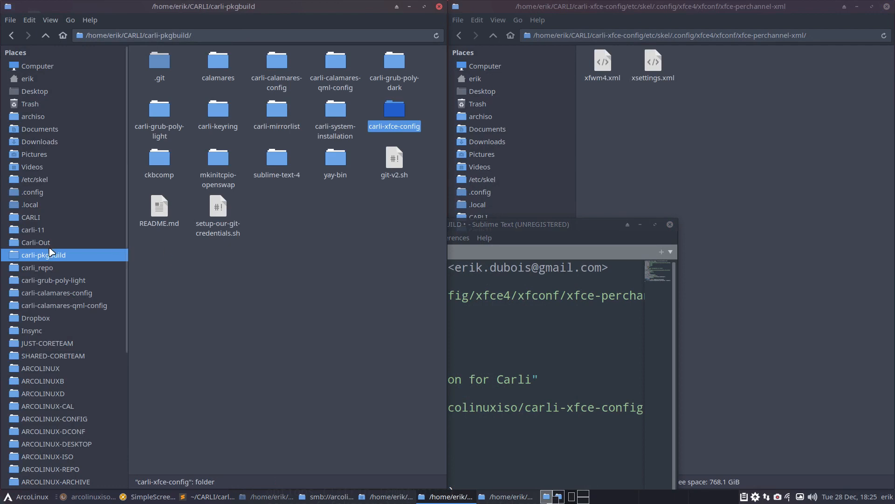
{"action": "left_click", "coordinate": [53, 268]}
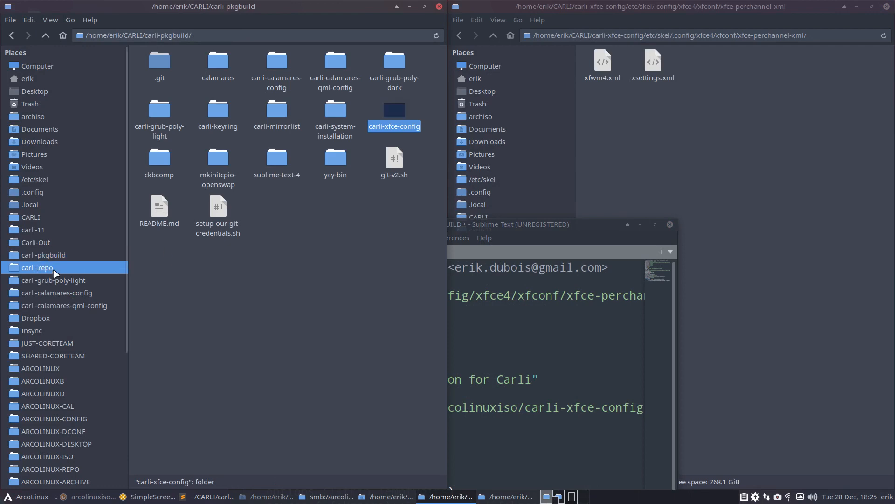
{"action": "double_click", "coordinate": [193, 75]}
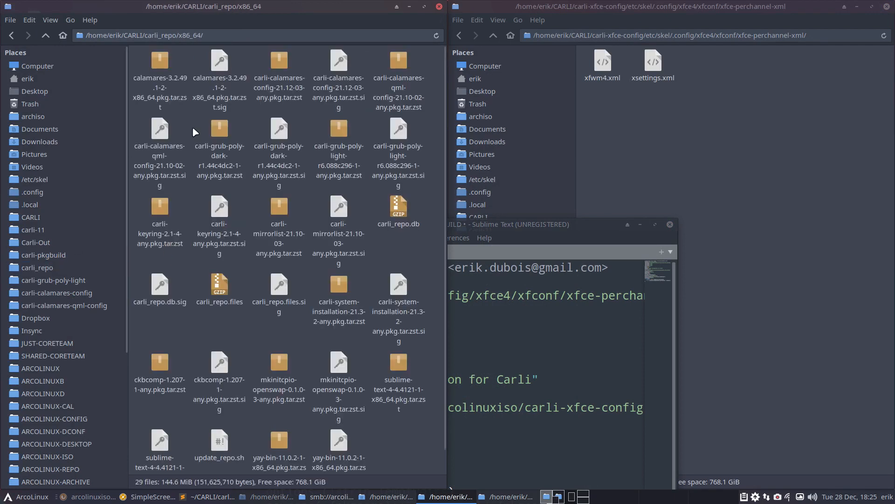
{"action": "key", "text": "ctrl+2"}
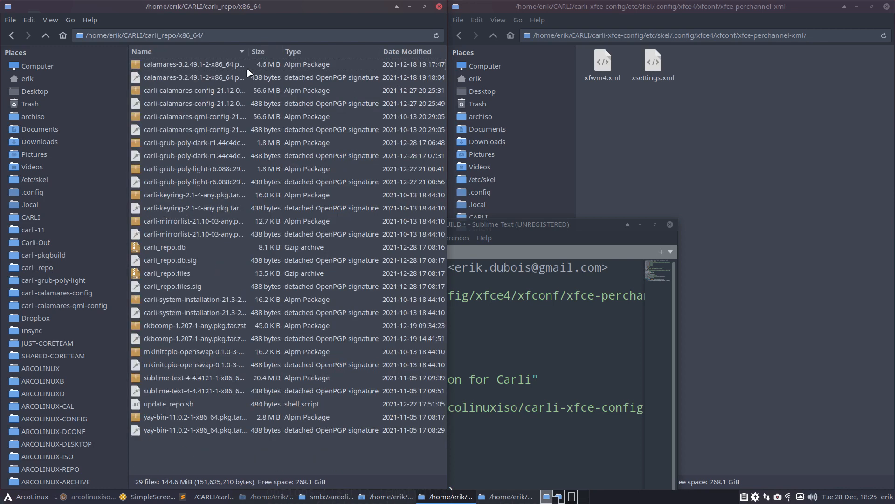
{"action": "left_click_drag", "start_coordinate": [249, 53], "coordinate": [326, 53]}
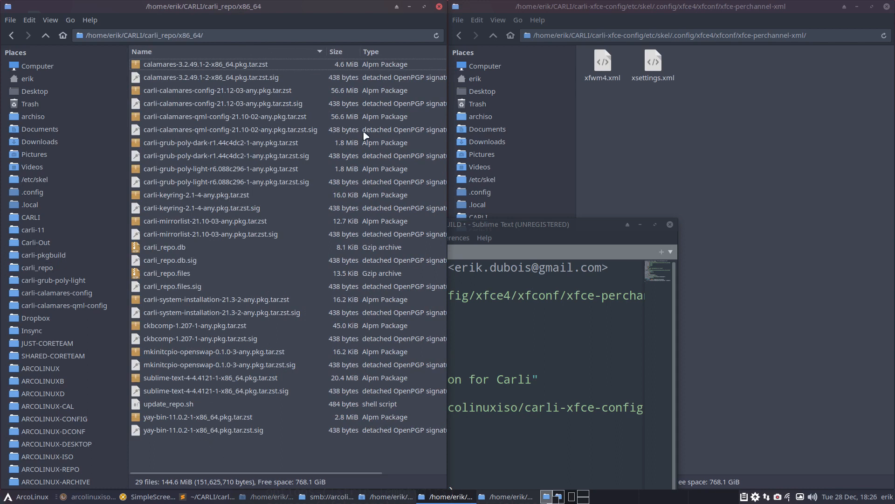
{"action": "left_click", "coordinate": [12, 35]}
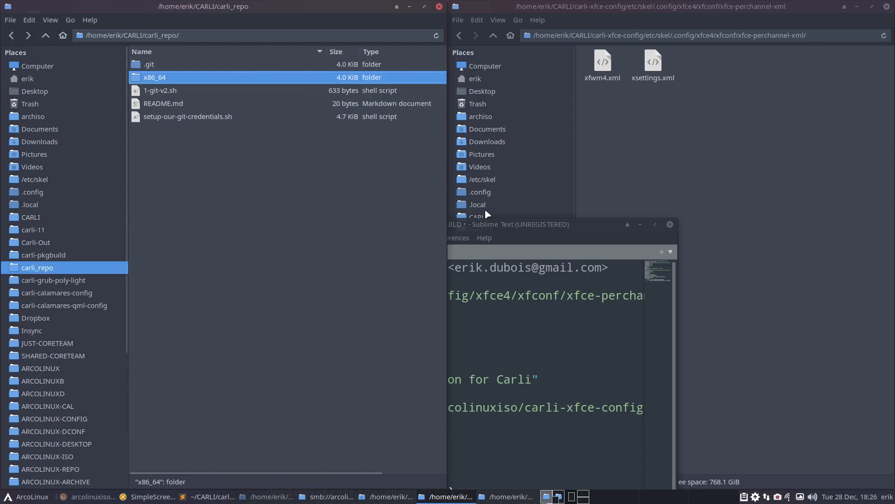
{"action": "double_click", "coordinate": [510, 225]}
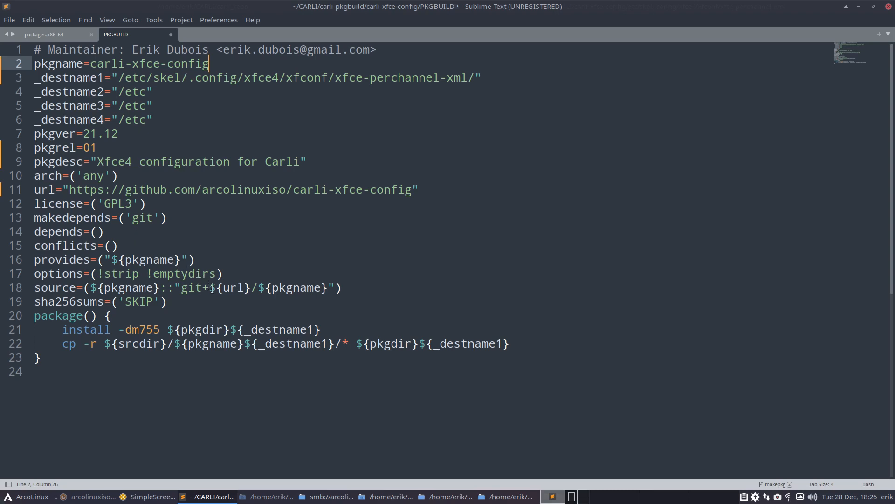
- Walk through the PKGBUILD's source line, pkgname line and SKIP checksum
{"action": "left_click_drag", "start_coordinate": [208, 287], "coordinate": [257, 287]}
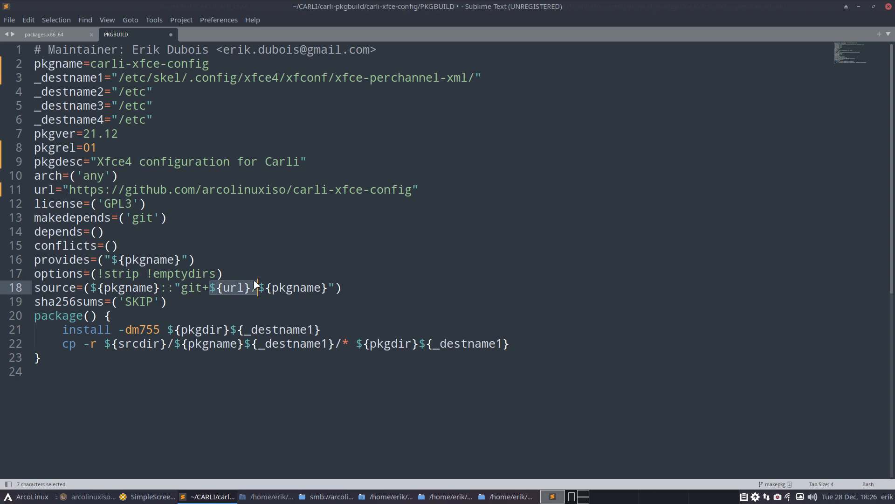
{"action": "left_click", "coordinate": [257, 287]}
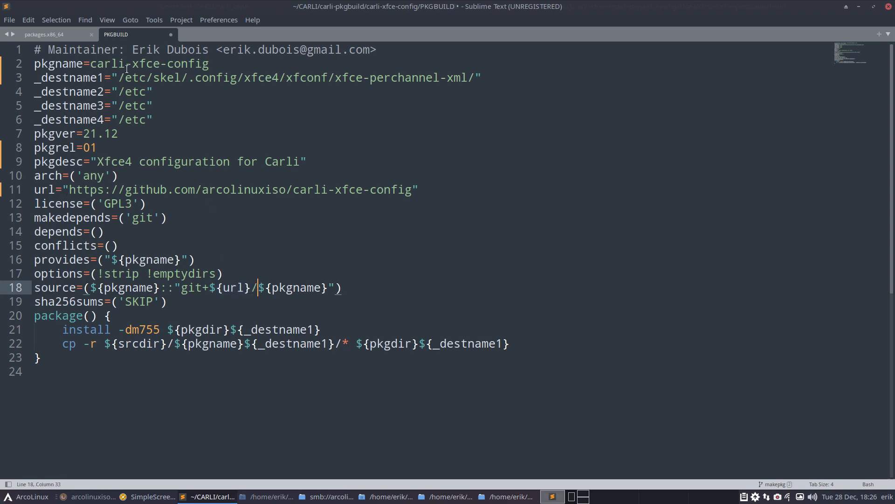
{"action": "left_click", "coordinate": [135, 64]}
{"action": "left_click_drag", "start_coordinate": [212, 64], "coordinate": [33, 58]}
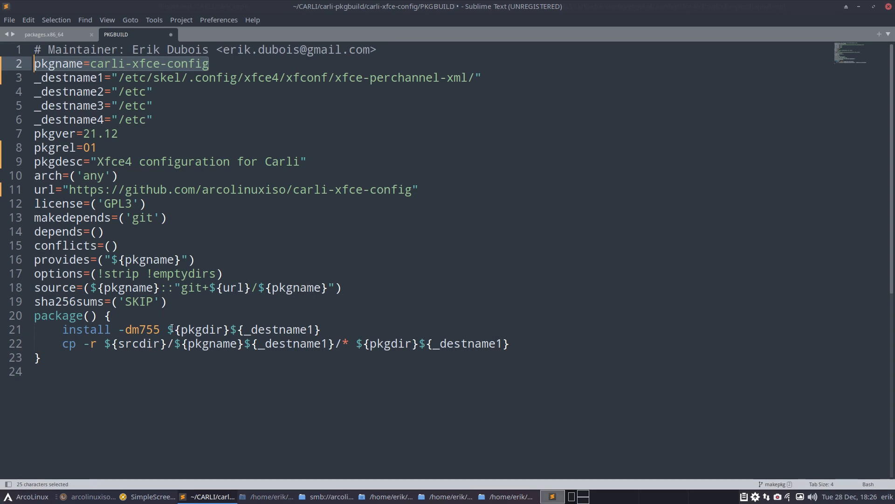
{"action": "left_click_drag", "start_coordinate": [118, 301], "coordinate": [160, 301]}
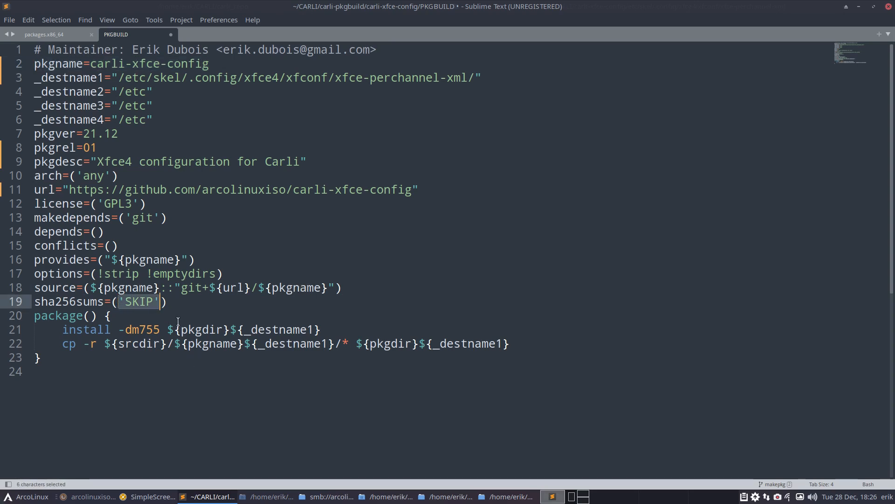
{"action": "left_click", "coordinate": [106, 329]}
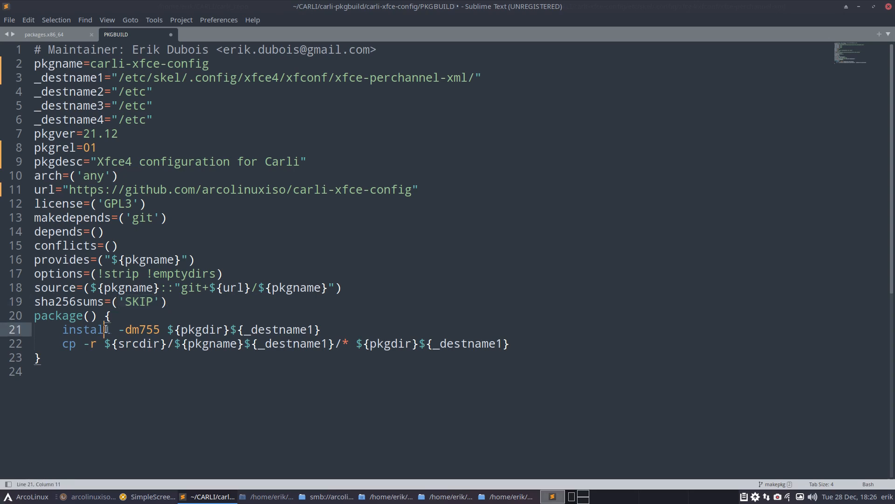
{"action": "left_click", "coordinate": [258, 329]}
- Review the xfce-perchannel-xml destination path, save the PKGBUILD and close Sublime Text
{"action": "left_click_drag", "start_coordinate": [118, 78], "coordinate": [476, 79]}
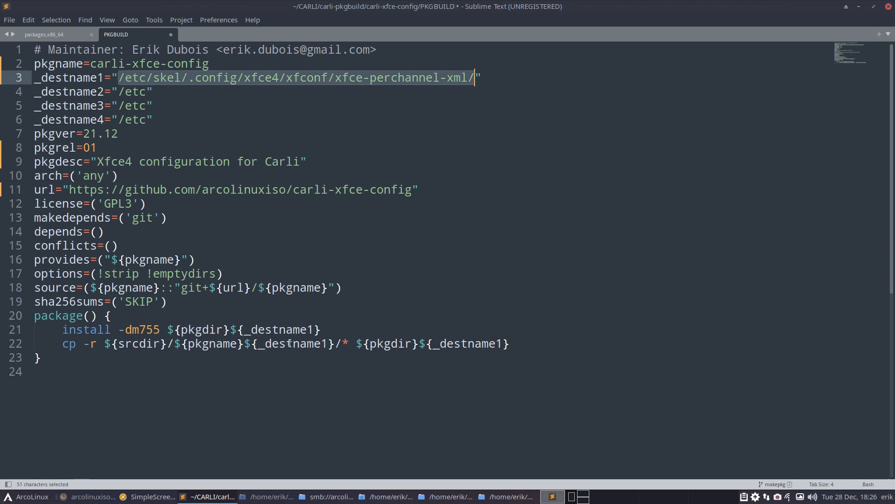
{"action": "left_click", "coordinate": [336, 343]}
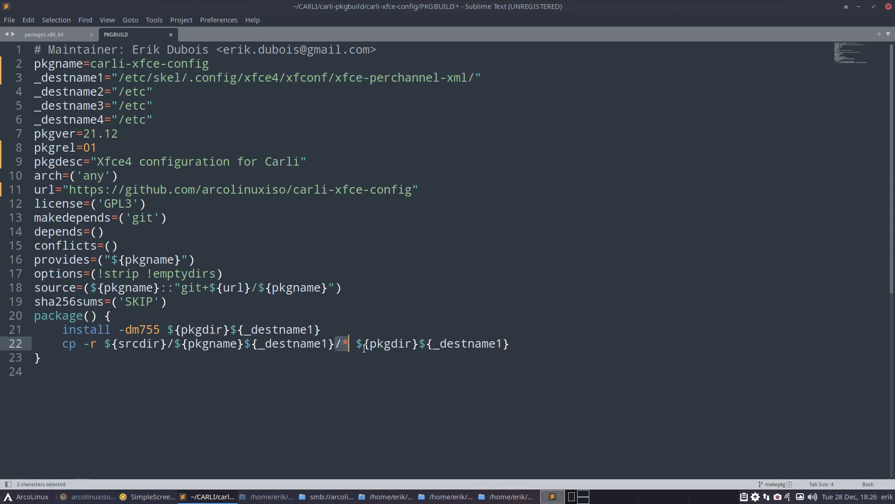
{"action": "left_click", "coordinate": [496, 343]}
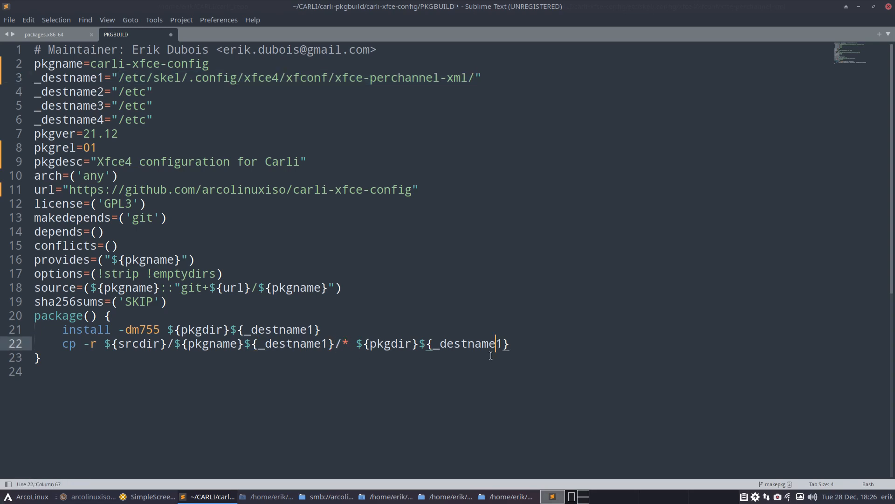
{"action": "key", "text": "ctrl+s"}
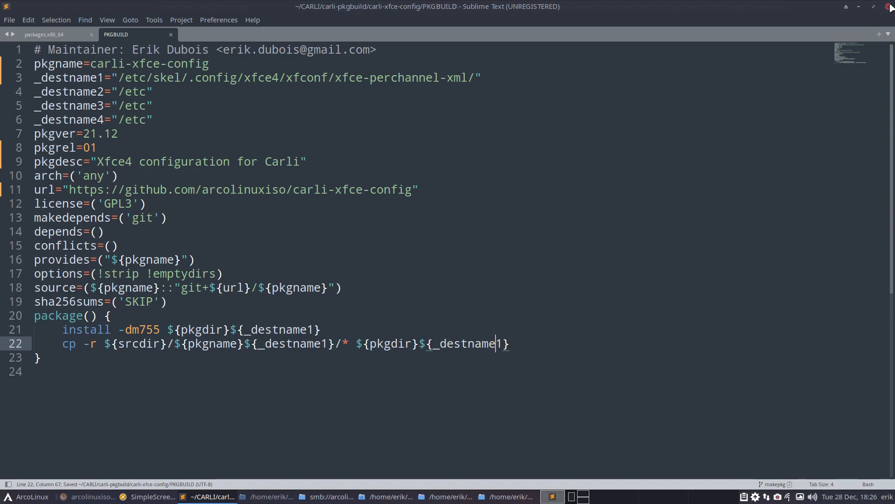
{"action": "left_click", "coordinate": [889, 6]}
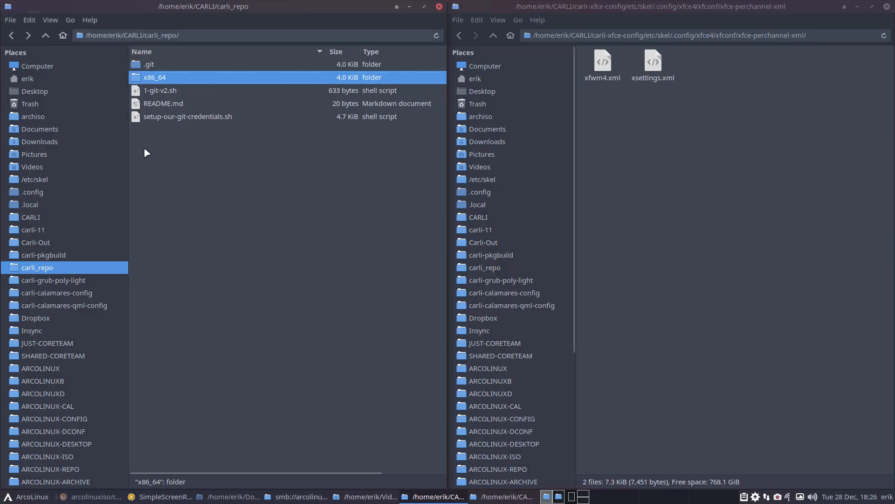
- Open a terminal in the carli-xfce-config folder and run makepkg
{"action": "left_click", "coordinate": [10, 37]}
{"action": "left_click", "coordinate": [9, 37]}
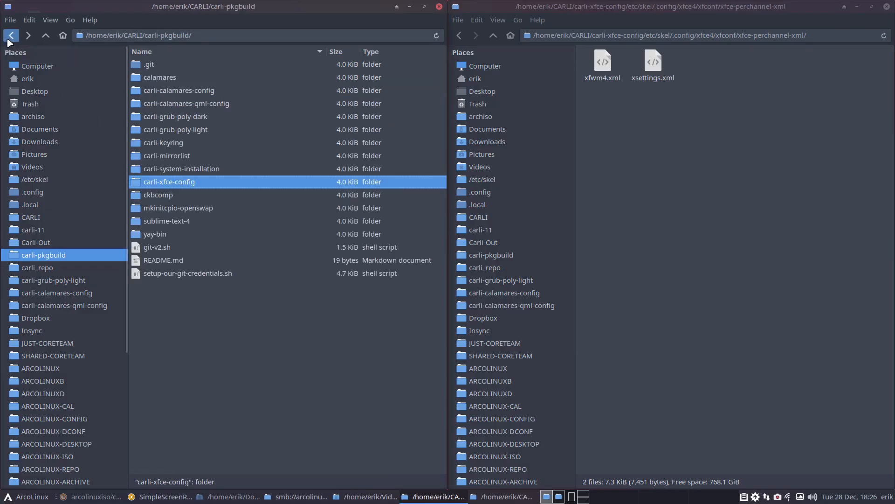
{"action": "right_click", "coordinate": [231, 144]}
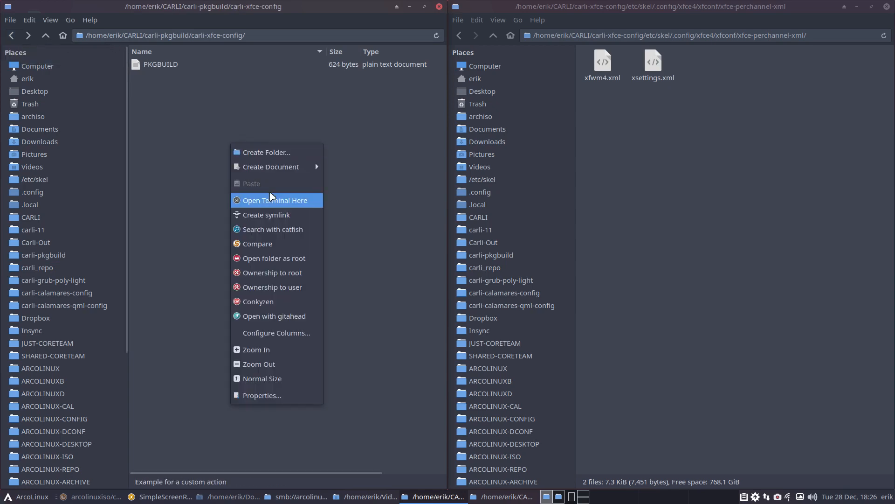
{"action": "left_click", "coordinate": [275, 200]}
{"action": "type", "text": "makepk"}
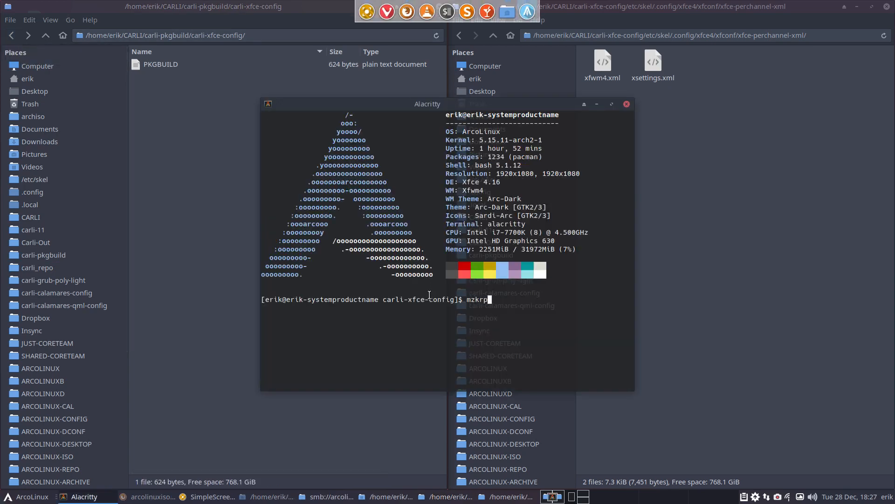
{"action": "key", "text": "BackSpace"}
{"action": "key", "text": "BackSpace"}
{"action": "key", "text": "BackSpace"}
{"action": "key", "text": "BackSpace"}
{"action": "key", "text": "BackSpace"}
{"action": "key", "text": "BackSpace"}
{"action": "type", "text": "makepkg"}
{"action": "key", "text": "Return"}
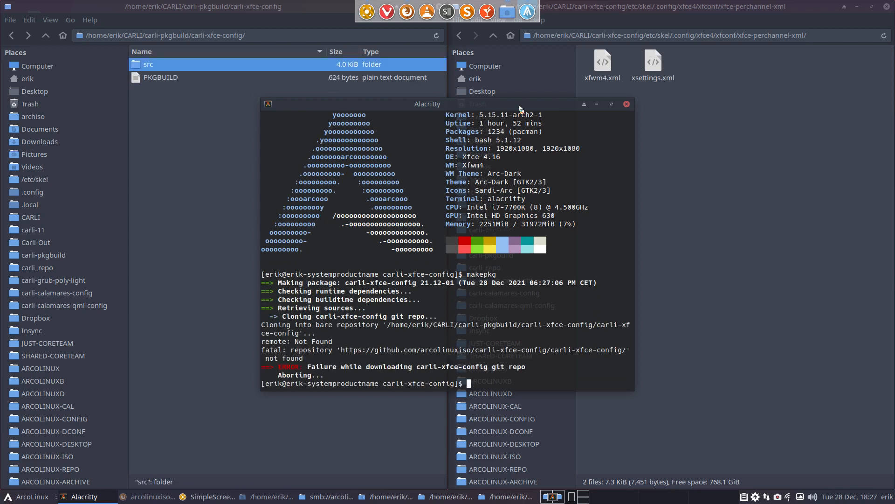
- Move the terminal aside and reopen the PKGBUILD in Sublime Text
{"action": "left_click_drag", "start_coordinate": [477, 107], "coordinate": [666, 94]}
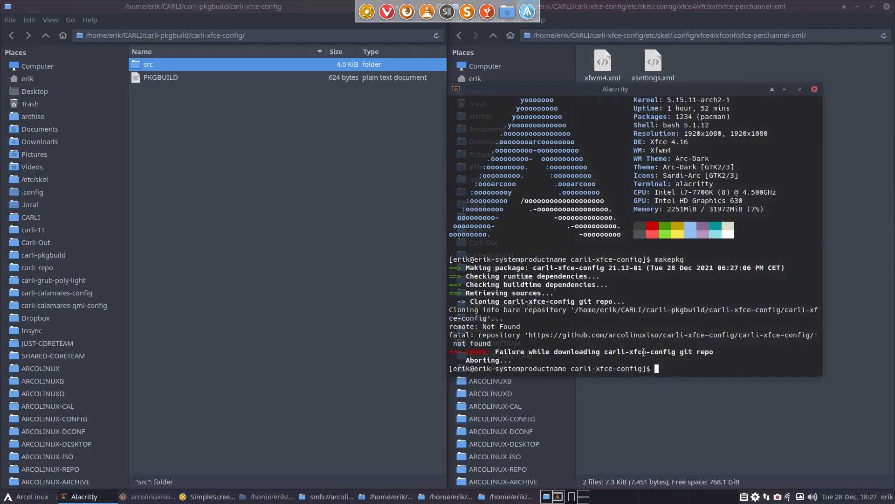
{"action": "left_click", "coordinate": [254, 166]}
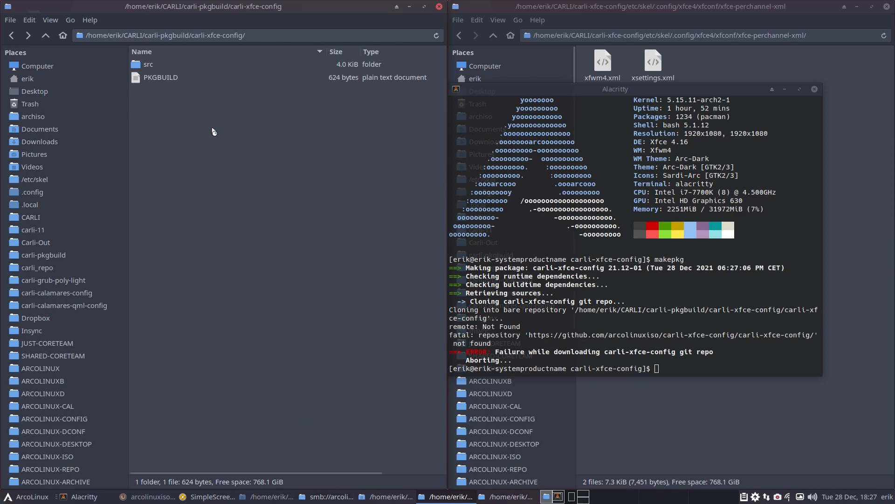
{"action": "left_click", "coordinate": [178, 83]}
{"action": "double_click", "coordinate": [160, 77]}
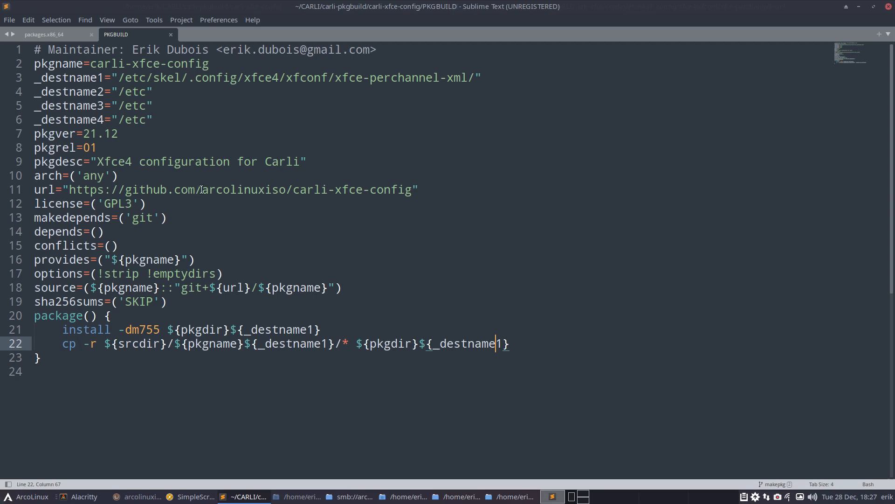
- Compare the url line with the error, check the empty src folder, and open the failing GitHub address
{"action": "left_click_drag", "start_coordinate": [202, 189], "coordinate": [411, 190]}
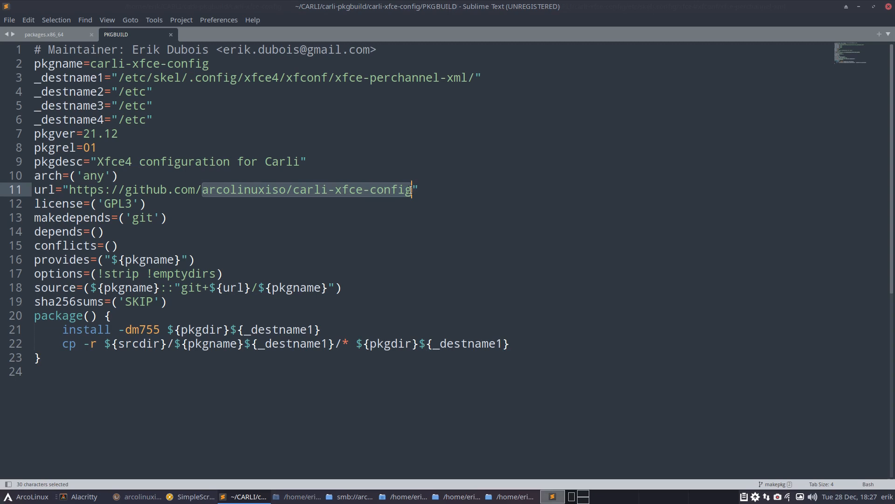
{"action": "left_click", "coordinate": [858, 6]}
{"action": "double_click", "coordinate": [175, 62]}
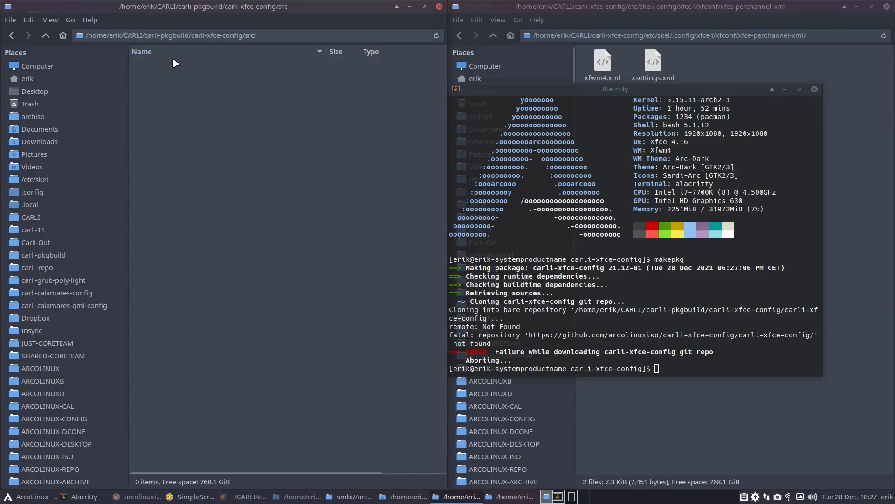
{"action": "left_click", "coordinate": [45, 35]}
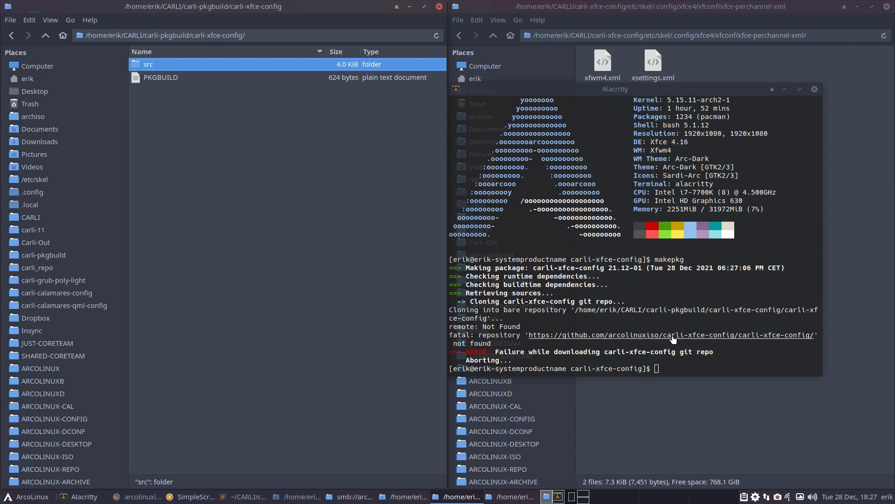
{"action": "left_click", "coordinate": [737, 339]}
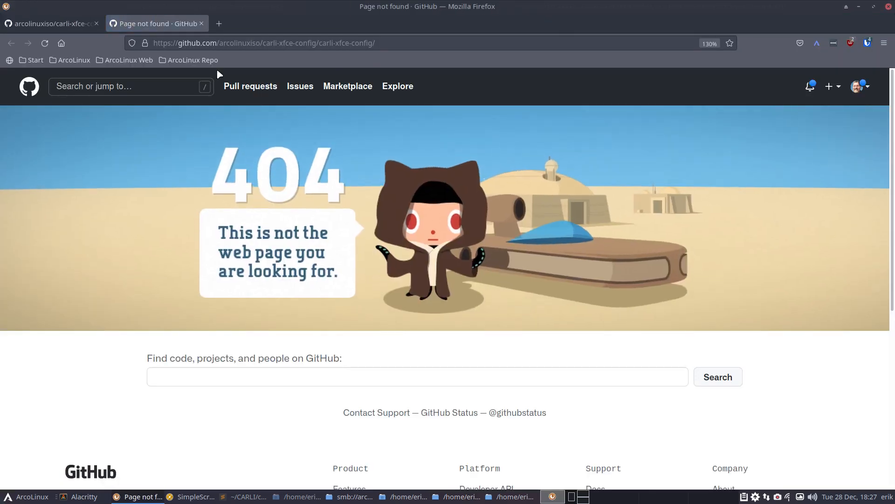
- Close the 404 tab, minimize Firefox, and bring the PKGBUILD back in Sublime Text
{"action": "left_click", "coordinate": [201, 24]}
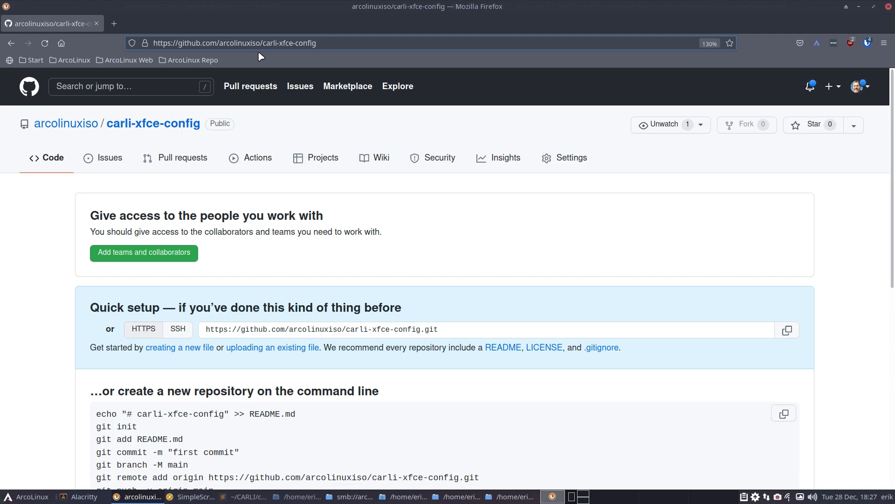
{"action": "left_click", "coordinate": [858, 7]}
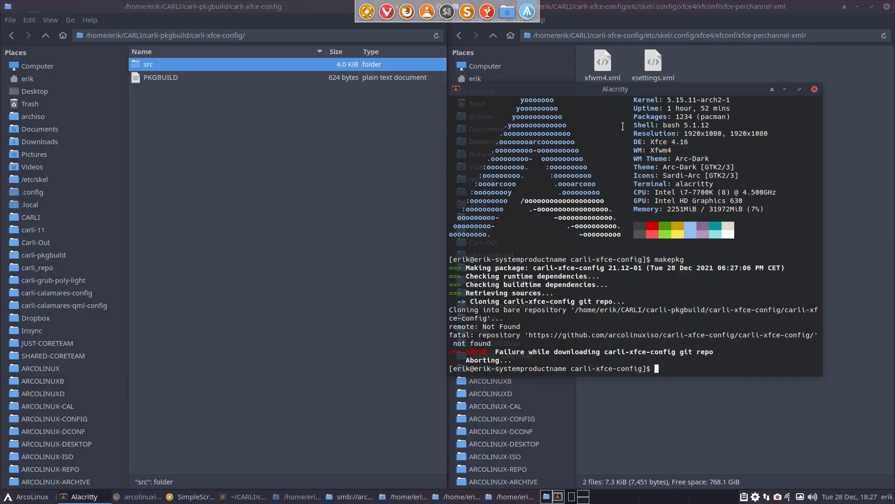
{"action": "left_click", "coordinate": [243, 500]}
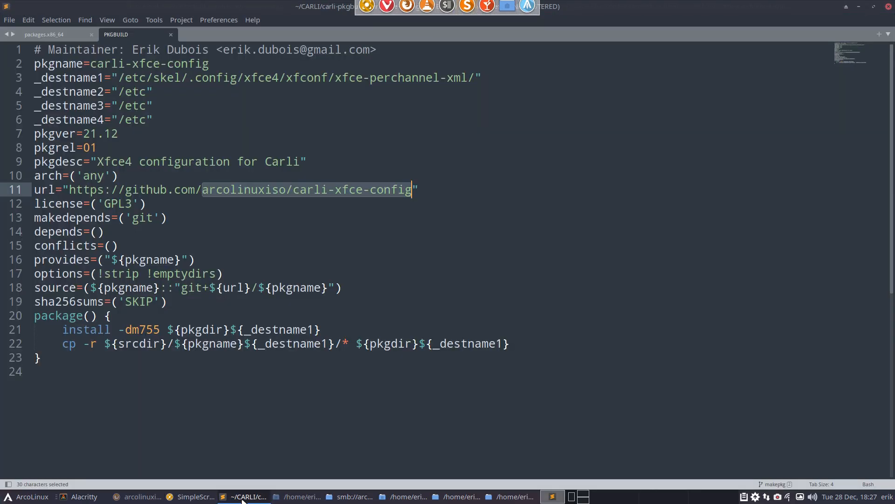
{"action": "left_click", "coordinate": [265, 219]}
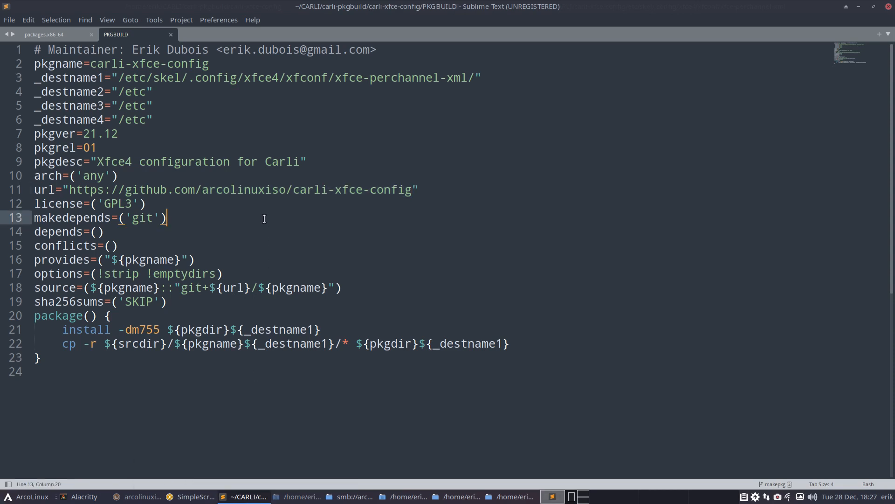
{"action": "left_click_drag", "start_coordinate": [252, 289], "coordinate": [181, 289]}
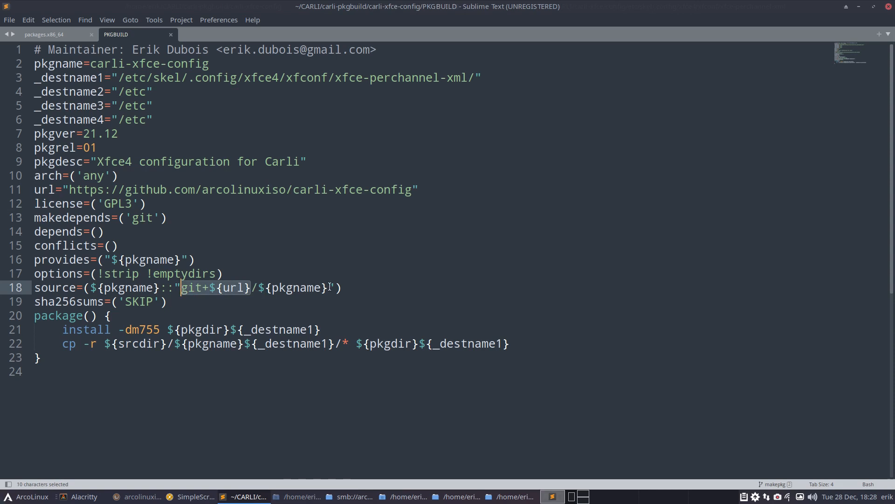
{"action": "left_click_drag", "start_coordinate": [293, 189], "coordinate": [410, 189]}
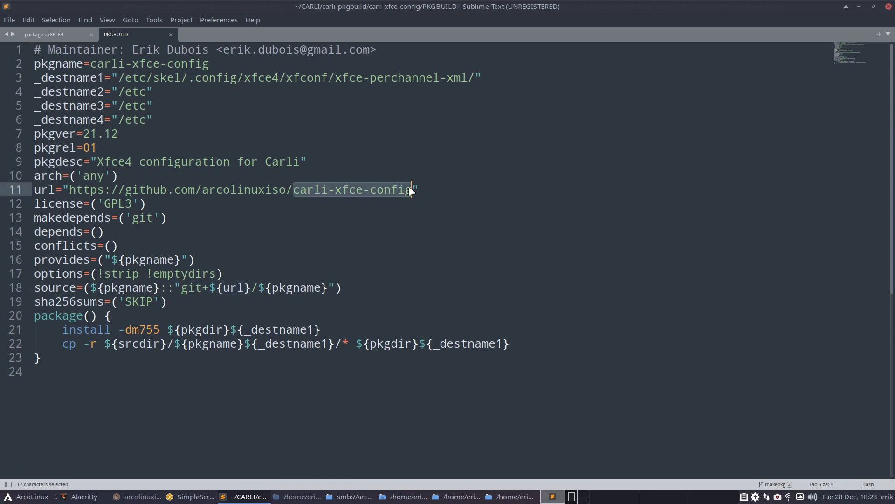
{"action": "key", "text": "BackSpace"}
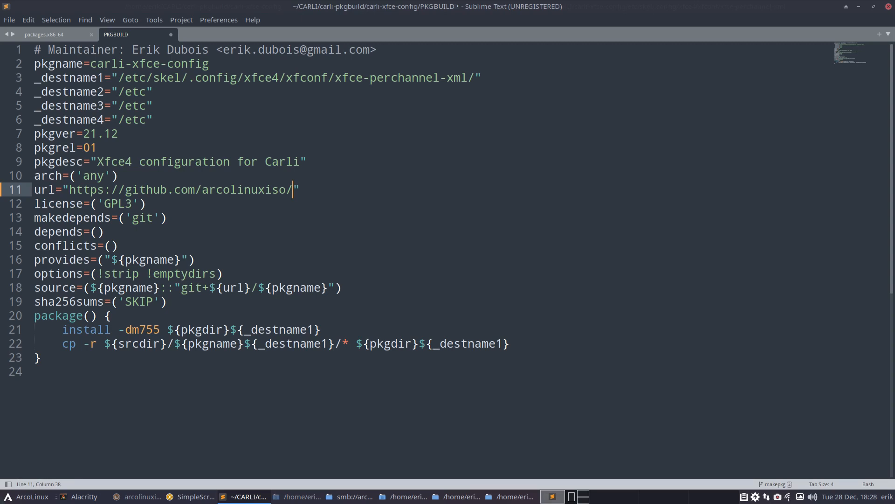
{"action": "key", "text": "ctrl+s"}
- Rerun makepkg in the terminal to rebuild the carli-xfce-config package
{"action": "double_click", "coordinate": [238, 288]}
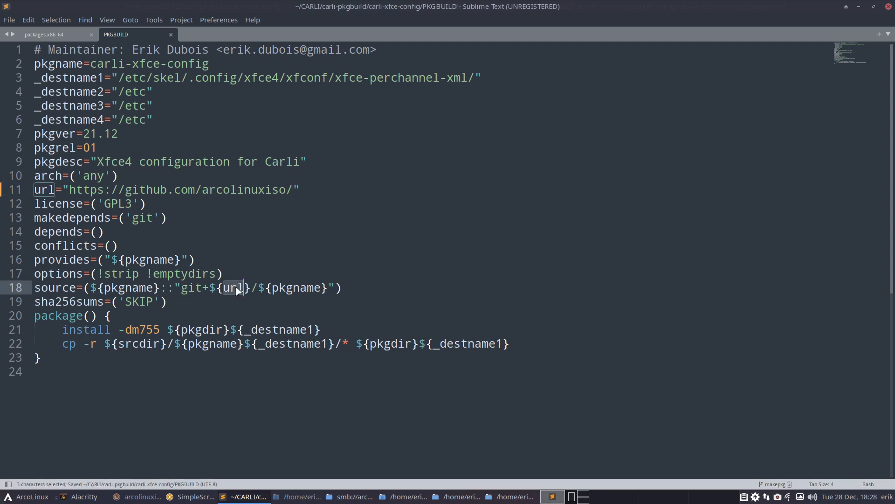
{"action": "double_click", "coordinate": [282, 288]}
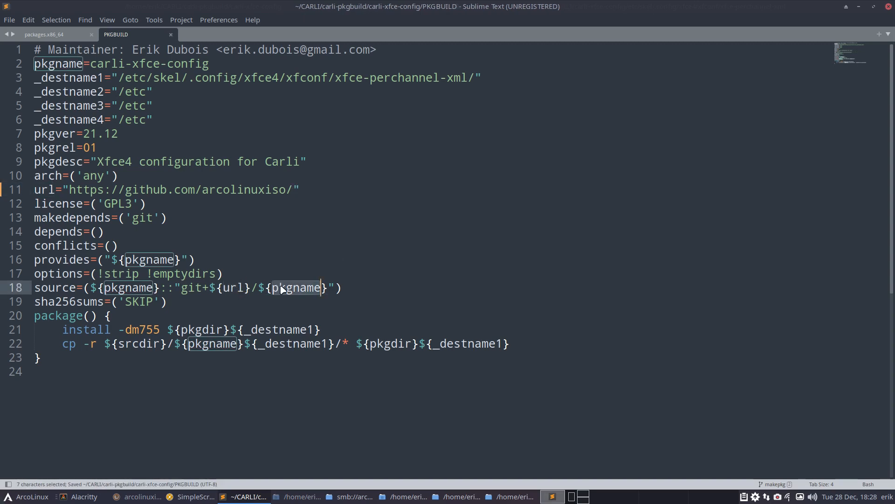
{"action": "left_click", "coordinate": [618, 166]}
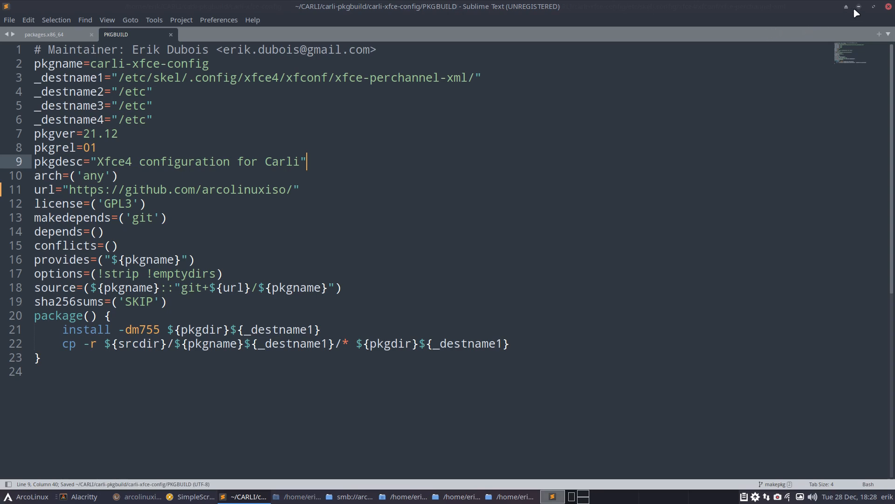
{"action": "left_click", "coordinate": [858, 8]}
{"action": "key", "text": "Up"}
{"action": "key", "text": "Return"}
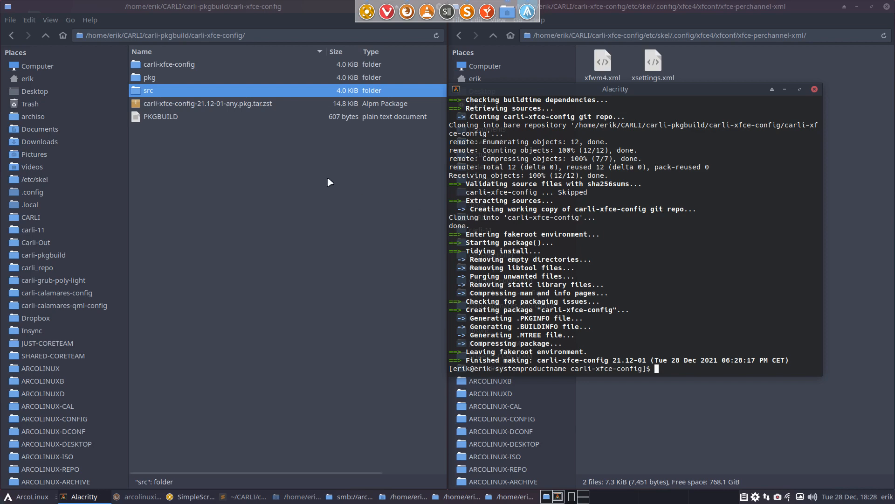
- Browse pkg down to xfce-perchannel-xml to confirm xfwm4.xml and xsettings.xml are packaged
{"action": "double_click", "coordinate": [170, 78]}
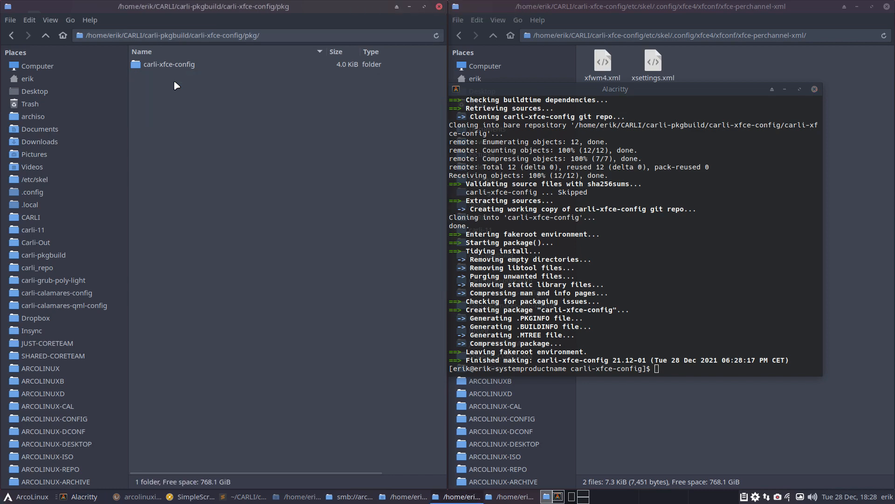
{"action": "double_click", "coordinate": [186, 66]}
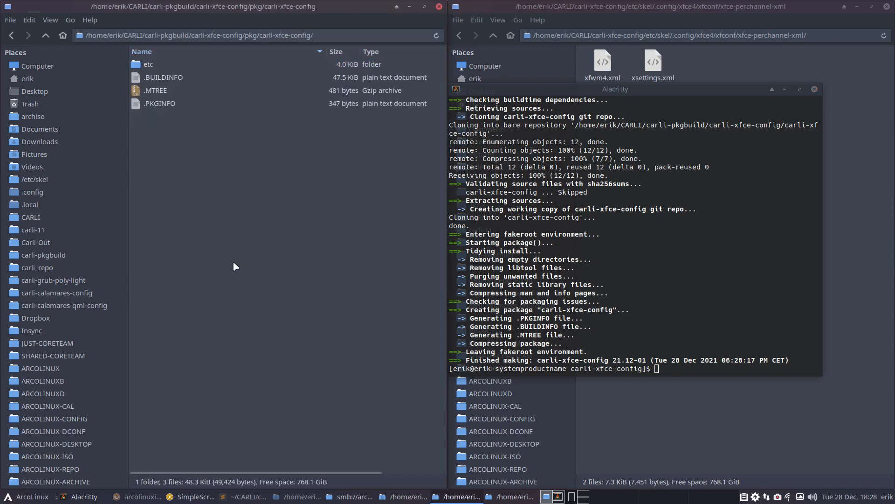
{"action": "key", "text": "ctrl+h"}
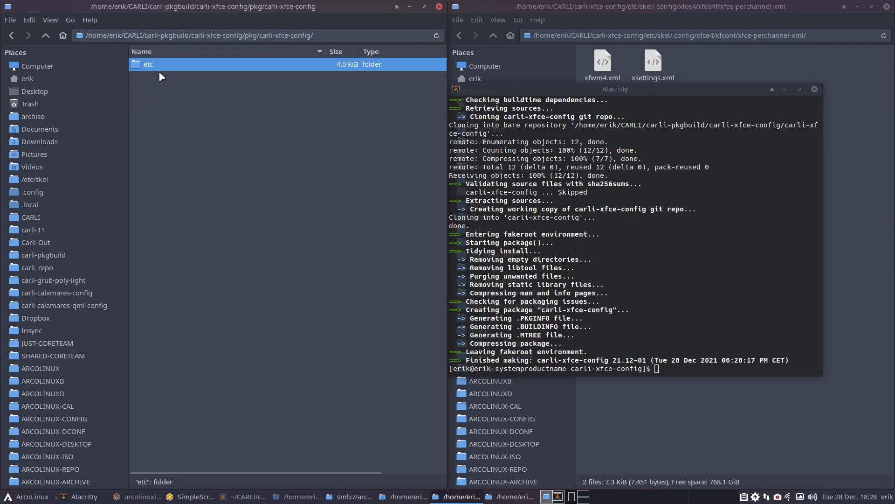
{"action": "double_click", "coordinate": [161, 65]}
{"action": "double_click", "coordinate": [163, 64]}
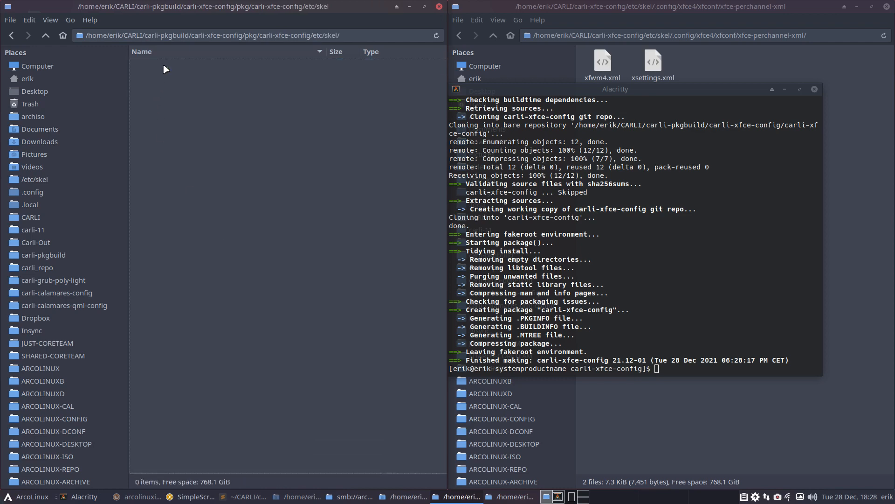
{"action": "key", "text": "ctrl+h"}
{"action": "double_click", "coordinate": [163, 65]}
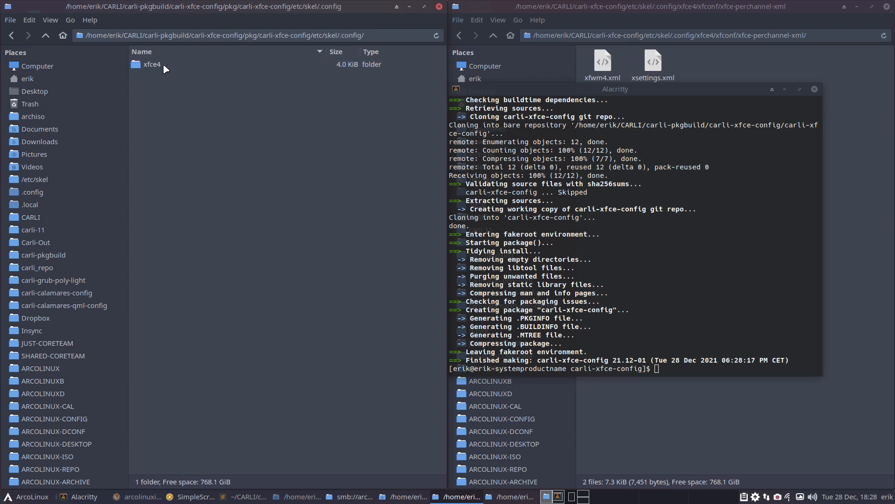
{"action": "double_click", "coordinate": [163, 65]}
{"action": "double_click", "coordinate": [154, 65]}
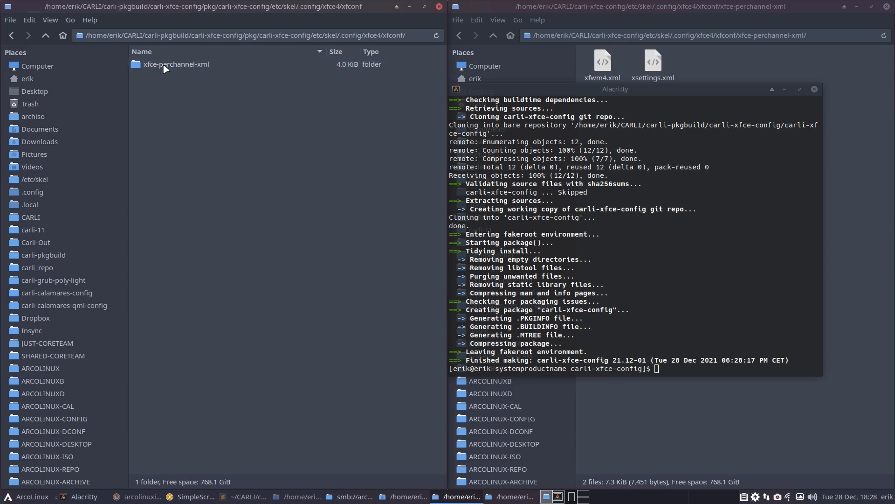
{"action": "double_click", "coordinate": [163, 65]}
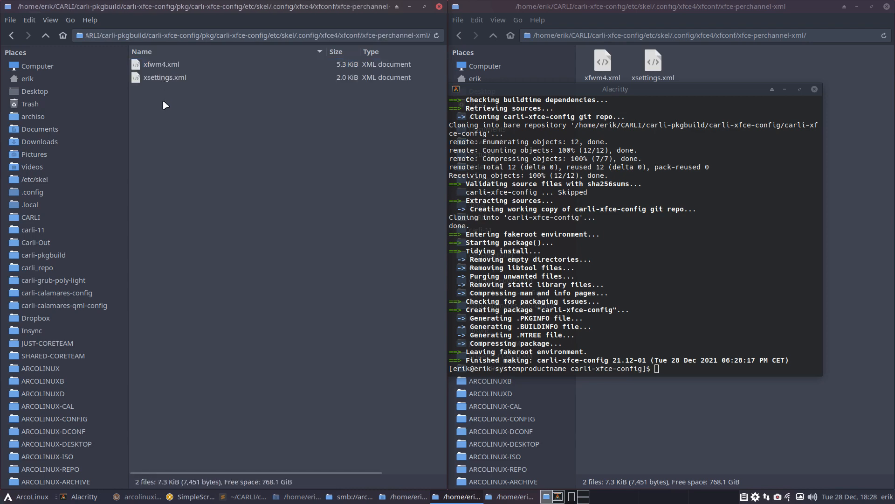
- Delete the leftover pkg, src and carli-xfce-config folders and open a terminal in the build folder
{"action": "left_click", "coordinate": [814, 89]}
{"action": "left_click", "coordinate": [45, 36]}
{"action": "left_click", "coordinate": [45, 36]}
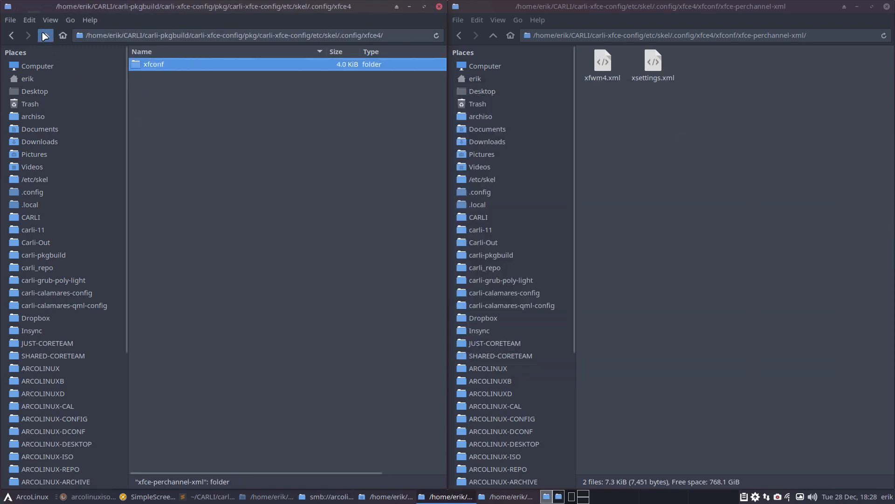
{"action": "left_click", "coordinate": [45, 36]}
{"action": "left_click", "coordinate": [45, 36]}
{"action": "left_click", "coordinate": [46, 35]}
{"action": "left_click", "coordinate": [45, 36]}
{"action": "left_click", "coordinate": [46, 36]}
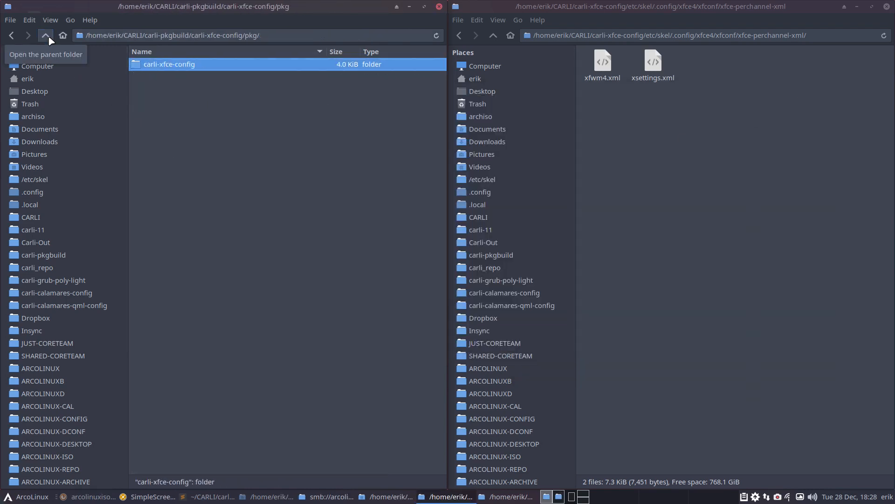
{"action": "left_click", "coordinate": [47, 36]}
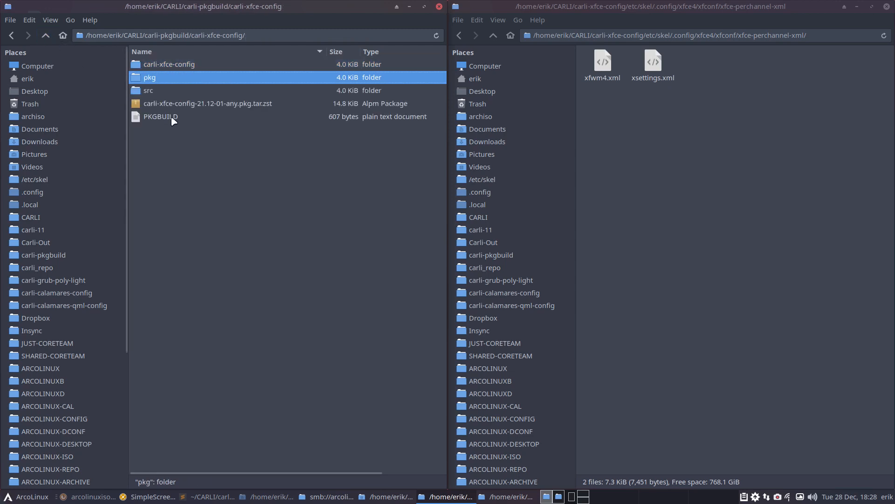
{"action": "left_click", "coordinate": [159, 89]}
{"action": "left_click", "coordinate": [161, 75], "text": "ctrl"}
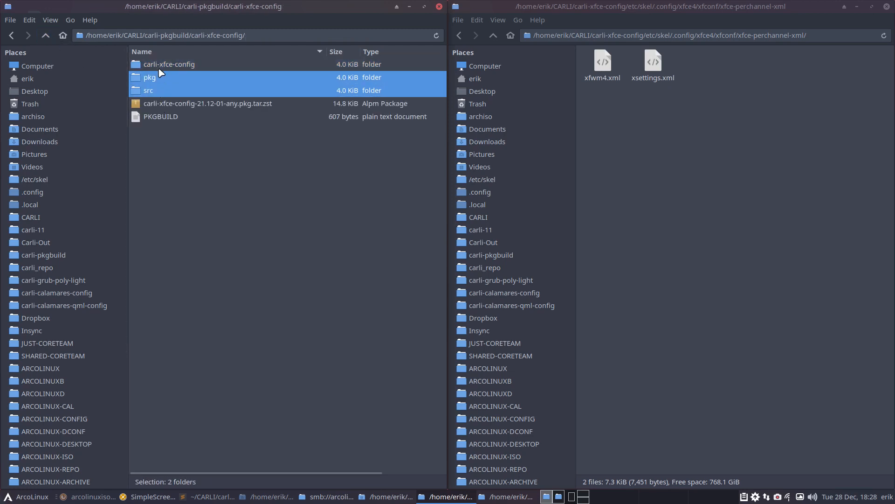
{"action": "left_click", "coordinate": [161, 64], "text": "ctrl"}
{"action": "key", "text": "Delete"}
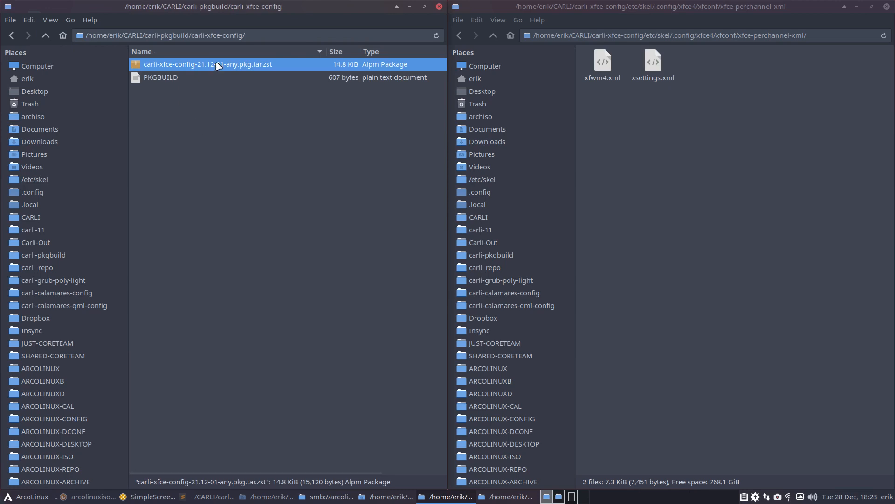
{"action": "right_click", "coordinate": [216, 144]}
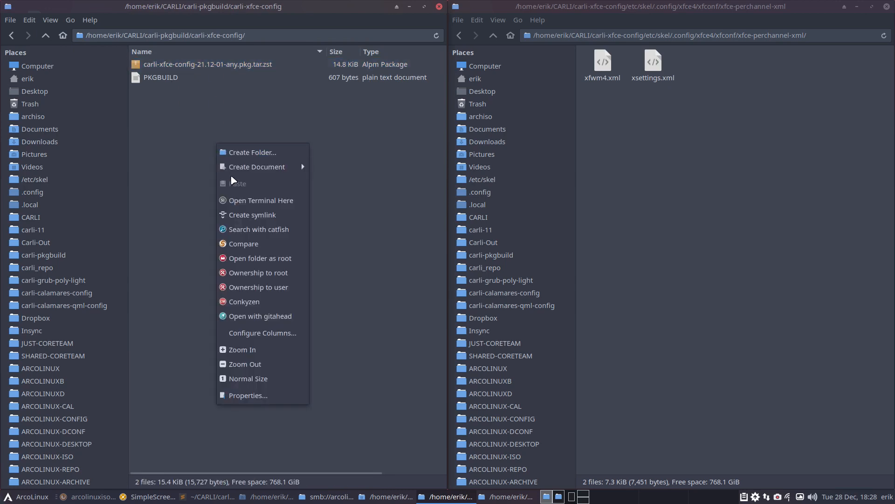
{"action": "left_click", "coordinate": [251, 206]}
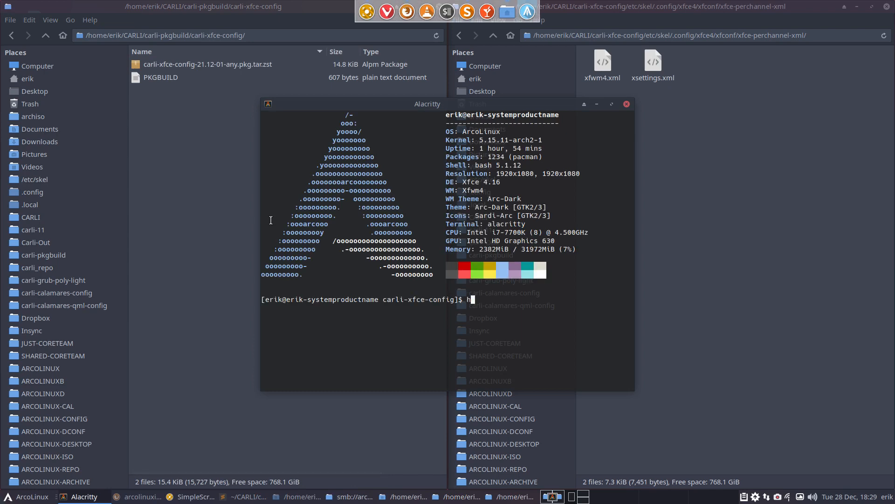
- Sign carli-xfce-config-21.12-01-any.pkg.tar.zst with gpg --detach-sign to create its .sig file
{"action": "type", "text": "gpp"}
{"action": "key", "text": "BackSpace"}
{"action": "type", "text": "g --"}
{"action": "key", "text": "BackSpace"}
{"action": "type", "text": "detach-sign "}
{"action": "type", "text": "a"}
{"action": "key", "text": "Tab"}
{"action": "key", "text": "Return"}
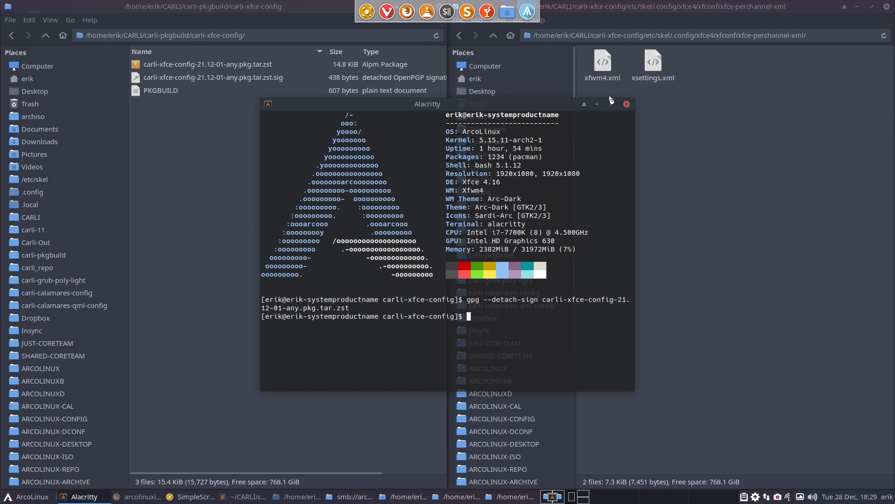
{"action": "left_click", "coordinate": [627, 104]}
{"action": "left_click_drag", "start_coordinate": [203, 82], "coordinate": [205, 69]}
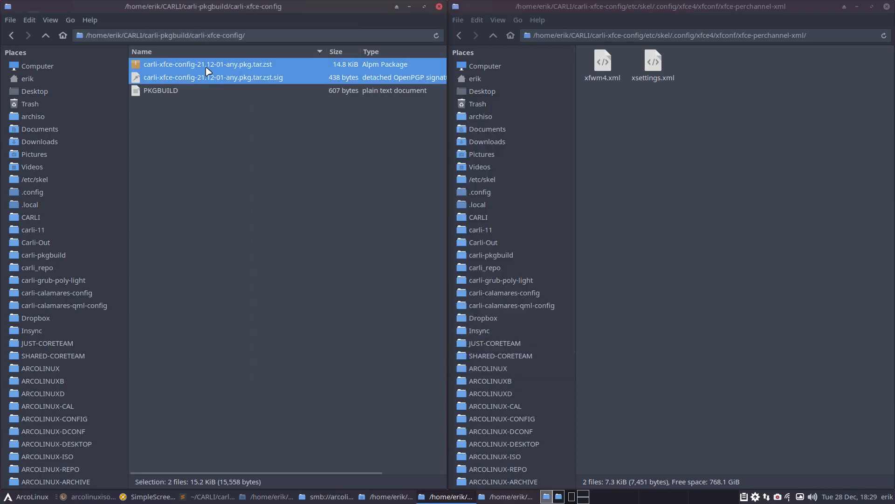
- Cut the package and its .sig and paste them into carli_repo's x86_64 folder
{"action": "right_click", "coordinate": [206, 69]}
{"action": "left_click", "coordinate": [227, 111]}
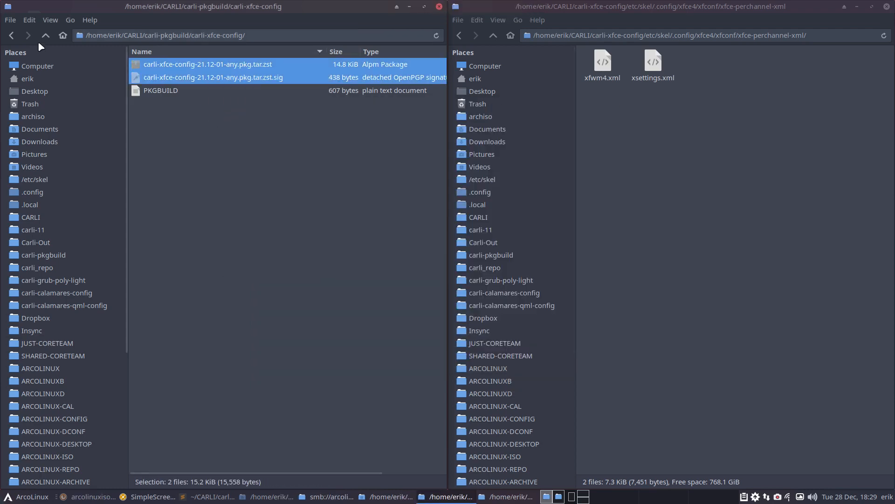
{"action": "left_click", "coordinate": [58, 266]}
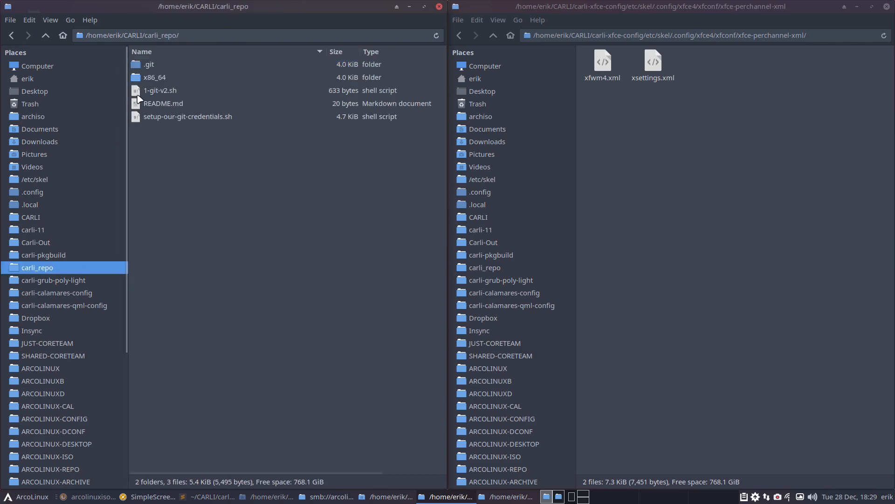
{"action": "left_click", "coordinate": [150, 82]}
{"action": "double_click", "coordinate": [149, 83]}
{"action": "key", "text": "ctrl+v"}
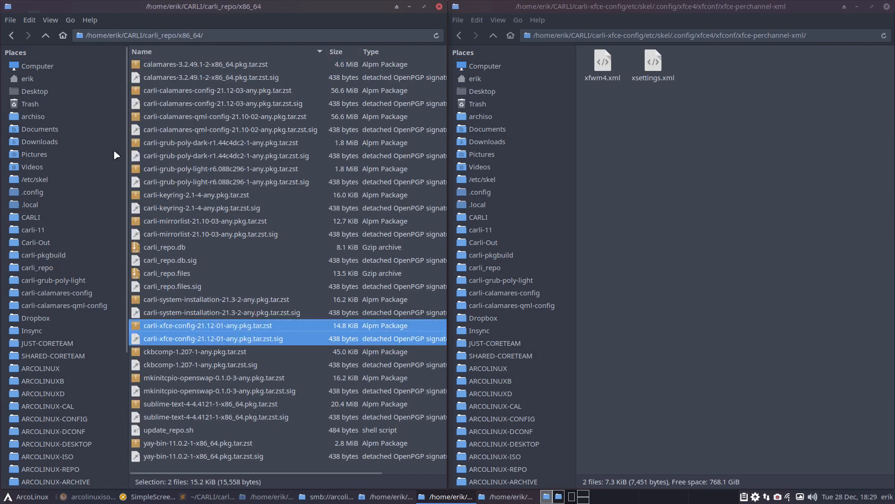
- Return to carli_repo and open a terminal there
{"action": "left_click", "coordinate": [46, 36]}
{"action": "right_click", "coordinate": [174, 154]}
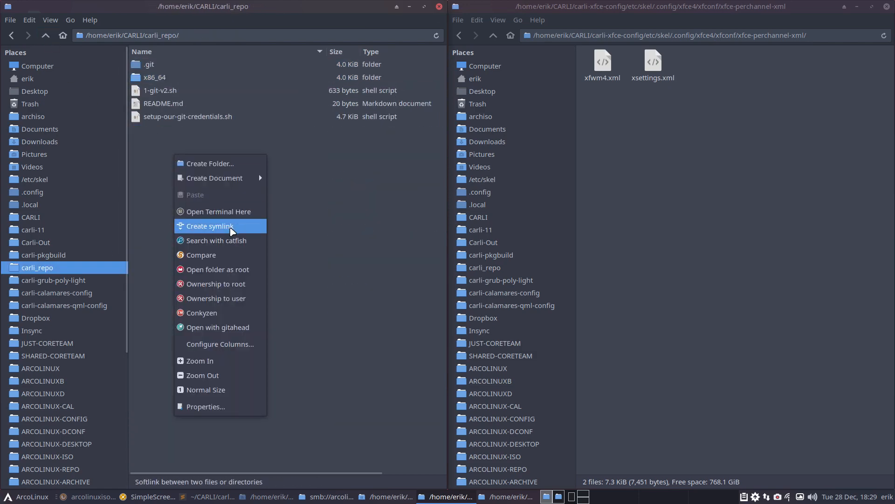
{"action": "left_click", "coordinate": [246, 216]}
- Run ./1-git-v2.sh twice to rebuild the signed repo database and push to GitHub
{"action": "type", "text": "./1-git-v2.sh"}
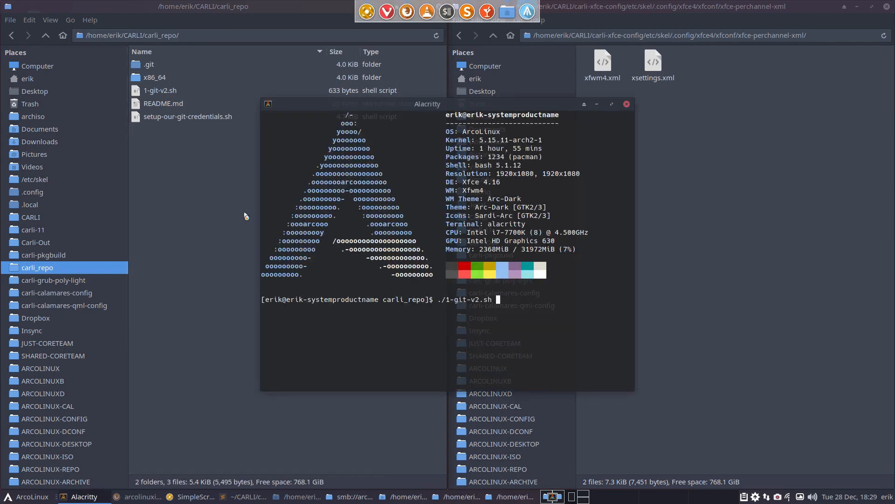
{"action": "key", "text": "Return"}
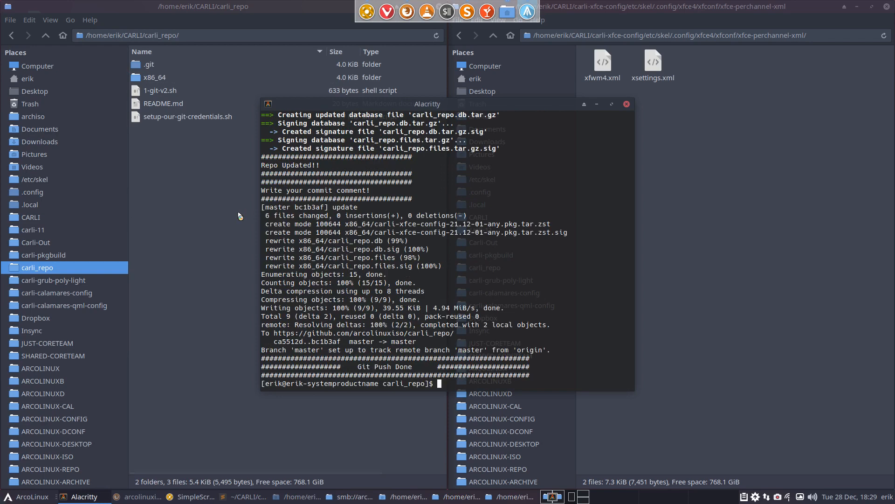
{"action": "key", "text": "Up"}
{"action": "key", "text": "Return"}
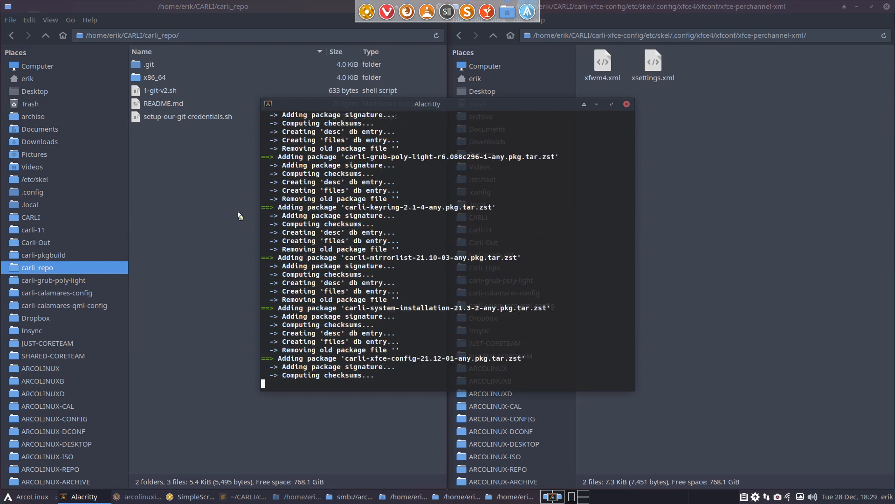
{"action": "left_click", "coordinate": [626, 105]}
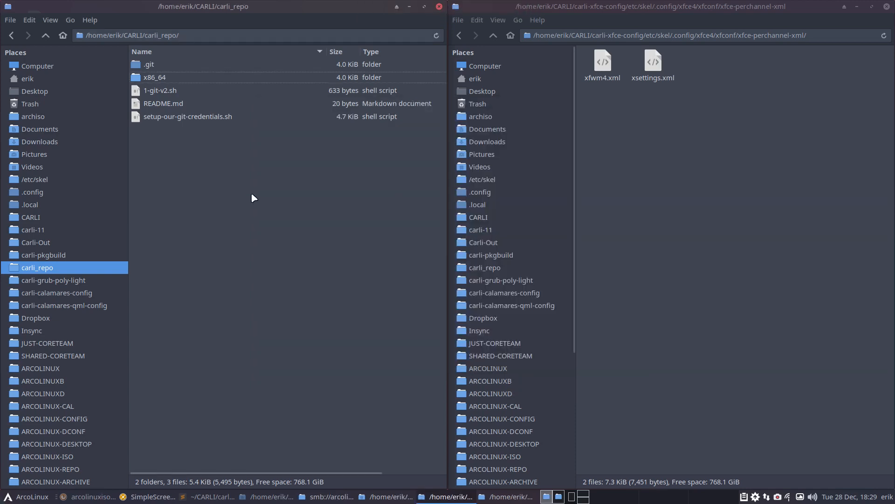
- In carli-11/archiso, compare packages.x86_64 and packages-xfce4.x86_64 side by side in Meld
{"action": "left_click", "coordinate": [109, 228]}
{"action": "double_click", "coordinate": [161, 82]}
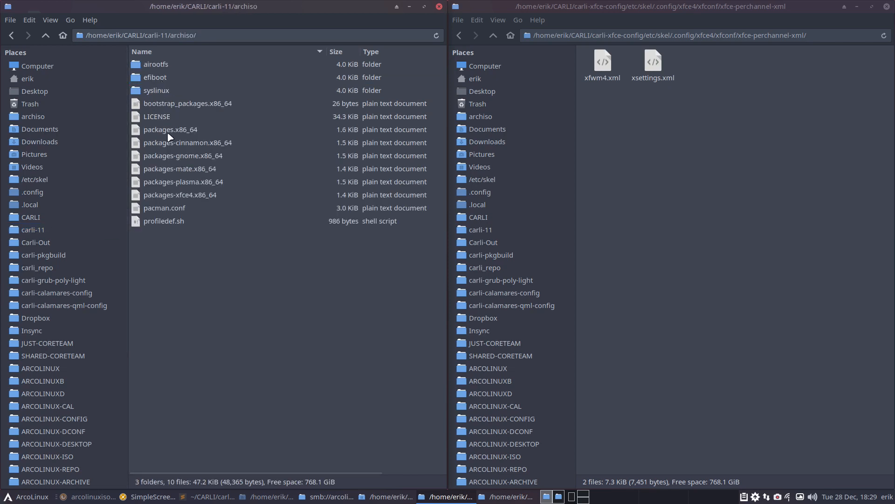
{"action": "left_click", "coordinate": [181, 196]}
{"action": "left_click", "coordinate": [188, 185]}
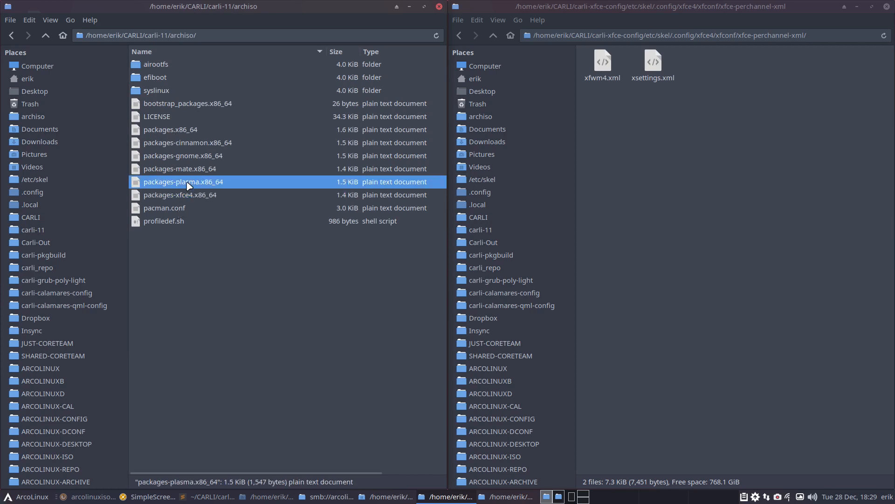
{"action": "left_click", "coordinate": [192, 170]}
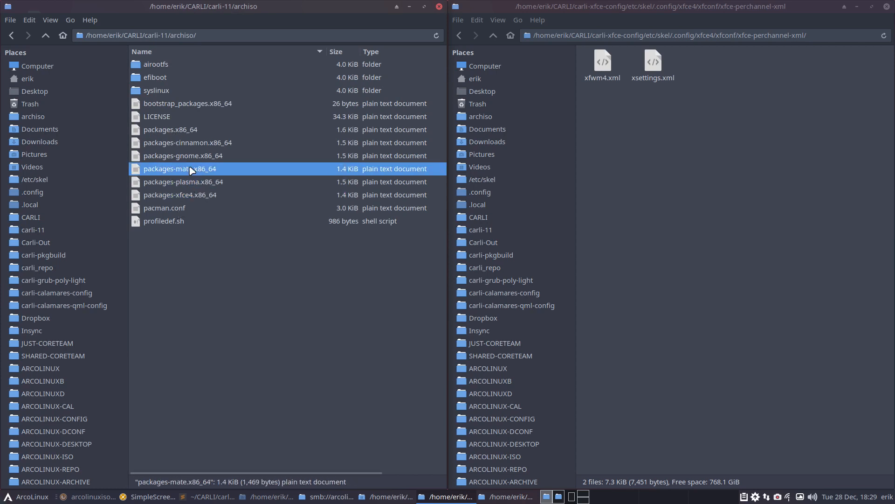
{"action": "left_click", "coordinate": [192, 158]}
{"action": "left_click", "coordinate": [193, 145]}
{"action": "left_click", "coordinate": [189, 129]}
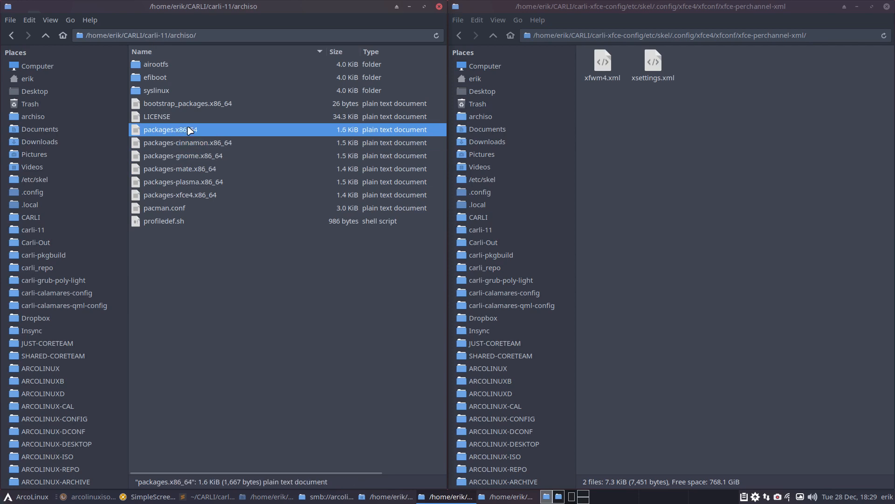
{"action": "left_click", "coordinate": [187, 195], "text": "ctrl"}
{"action": "right_click", "coordinate": [188, 195]}
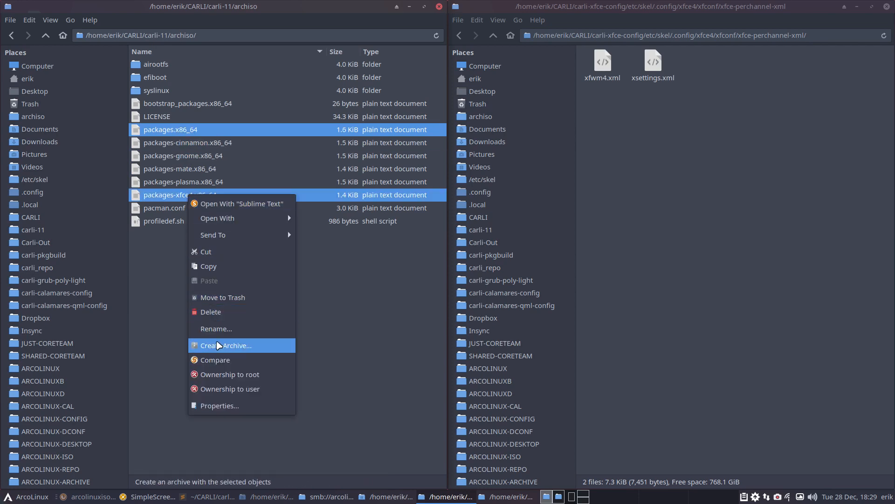
{"action": "left_click", "coordinate": [332, 370]}
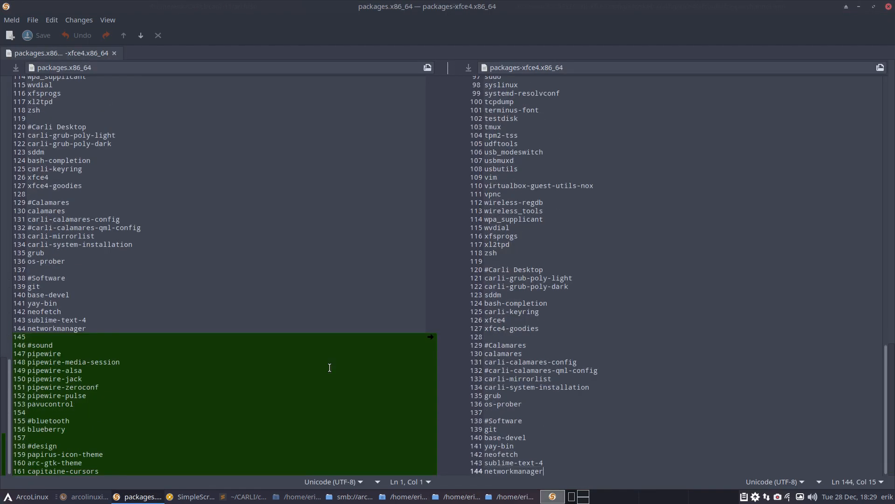
- Copy the sound, bluetooth and design packages into packages-xfce4.x86_64 and add a '#desktop related' heading
{"action": "left_click", "coordinate": [429, 338]}
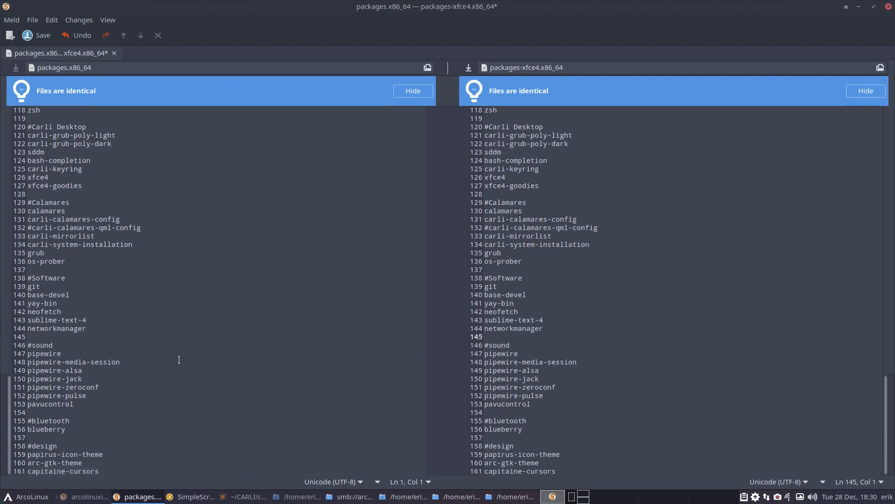
{"action": "left_click", "coordinate": [135, 470]}
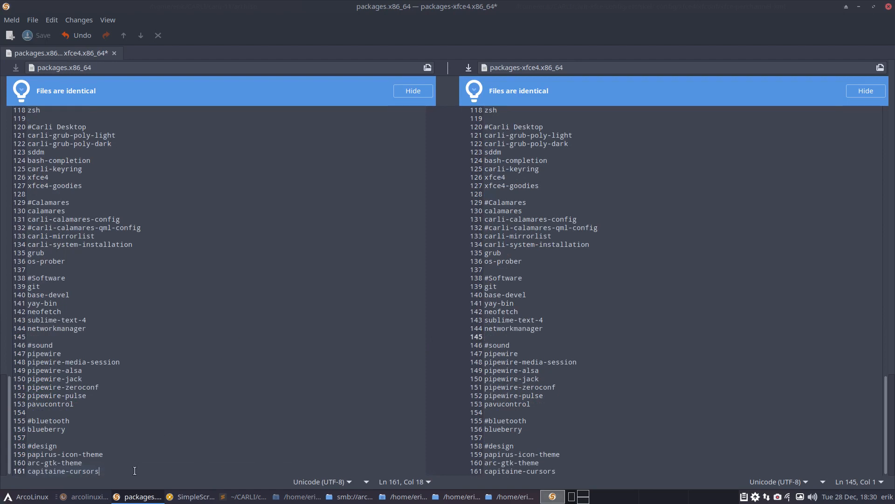
{"action": "key", "text": "Return"}
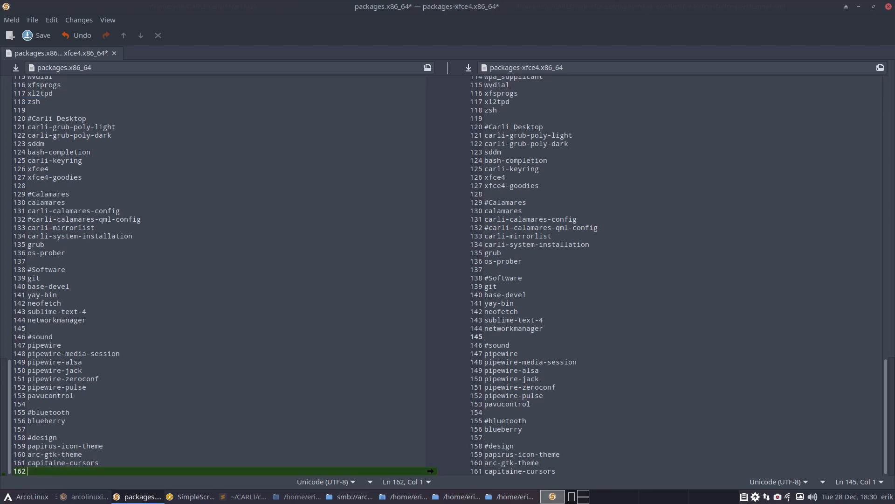
{"action": "key", "text": "Return"}
{"action": "type", "text": "#"}
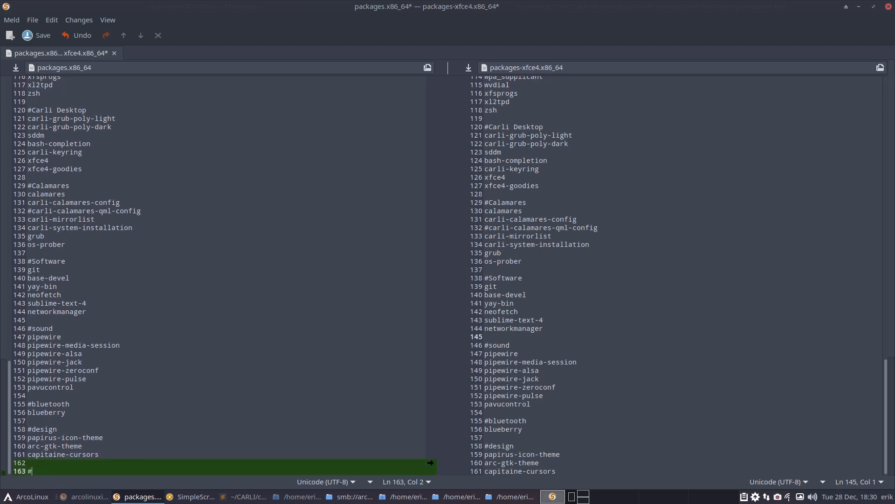
{"action": "type", "text": "desktop related"}
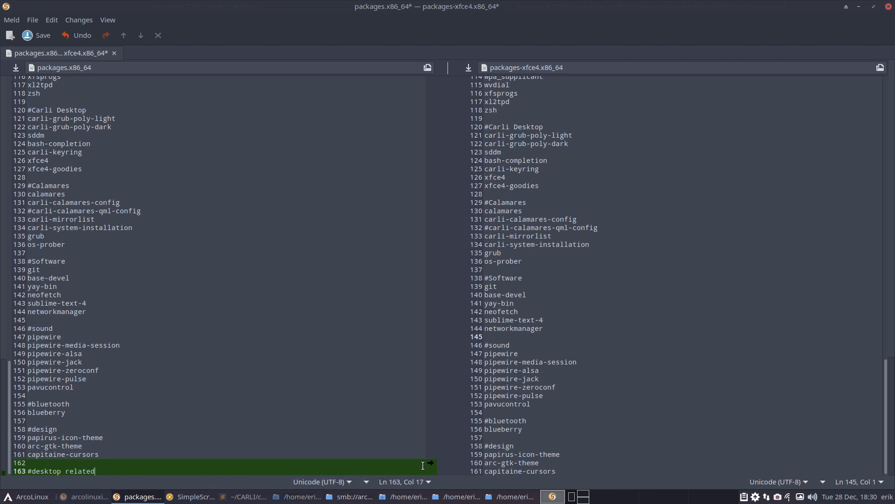
- Merge the '#desktop related' heading across and add 'carli-xfce-config' beneath it
{"action": "left_click", "coordinate": [428, 464]}
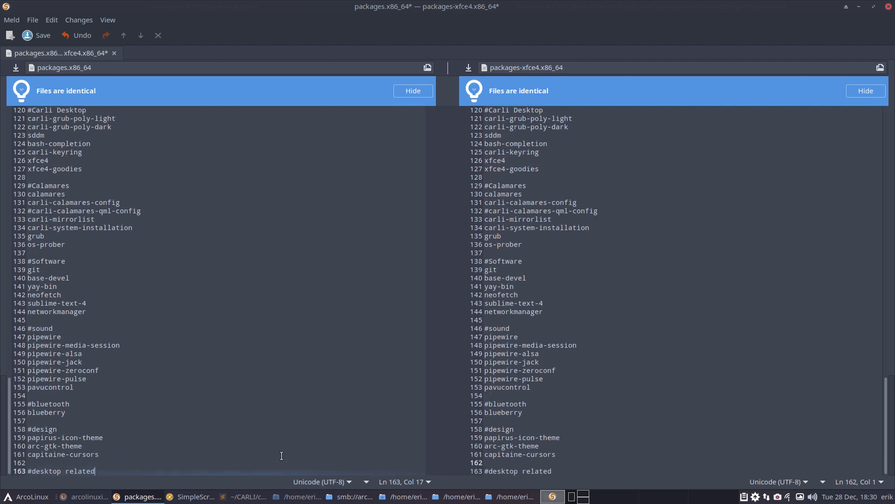
{"action": "key", "text": "Return"}
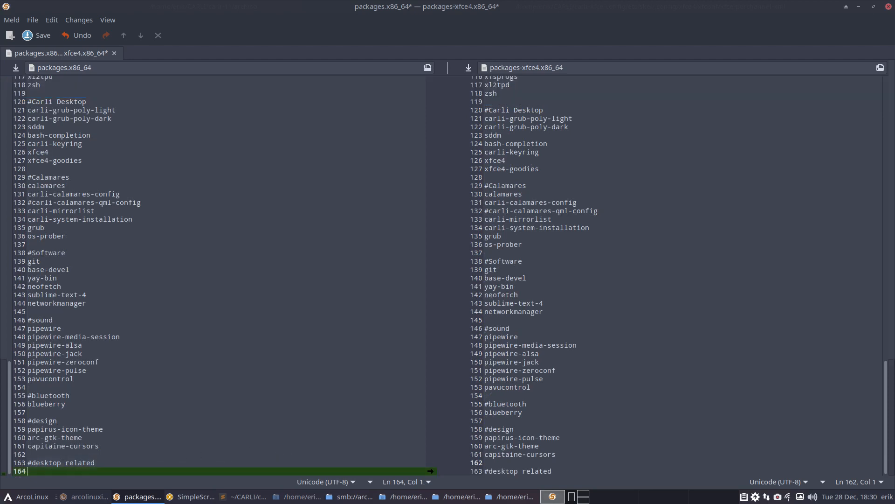
{"action": "type", "text": "carli"}
{"action": "type", "text": "-xfce"}
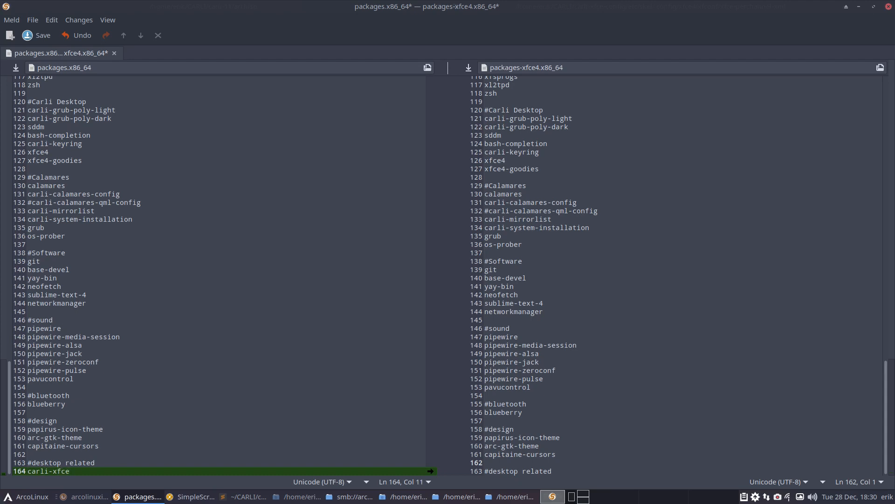
{"action": "type", "text": "-congi"}
{"action": "key", "text": "BackSpace"}
{"action": "key", "text": "BackSpace"}
{"action": "type", "text": "fig"}
- Save both packages.x86_64 and packages-xfce4.x86_64, then minimise Meld
{"action": "key", "text": "ctrl+s"}
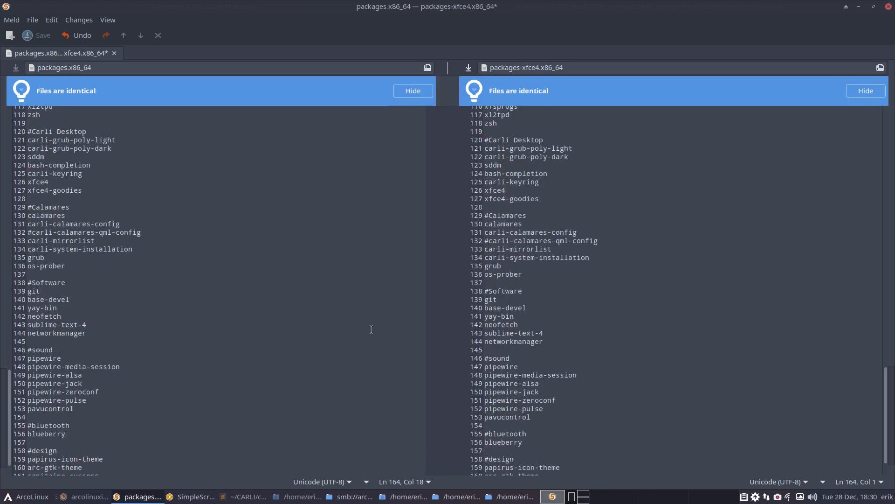
{"action": "left_click", "coordinate": [524, 265]}
{"action": "key", "text": "ctrl+s"}
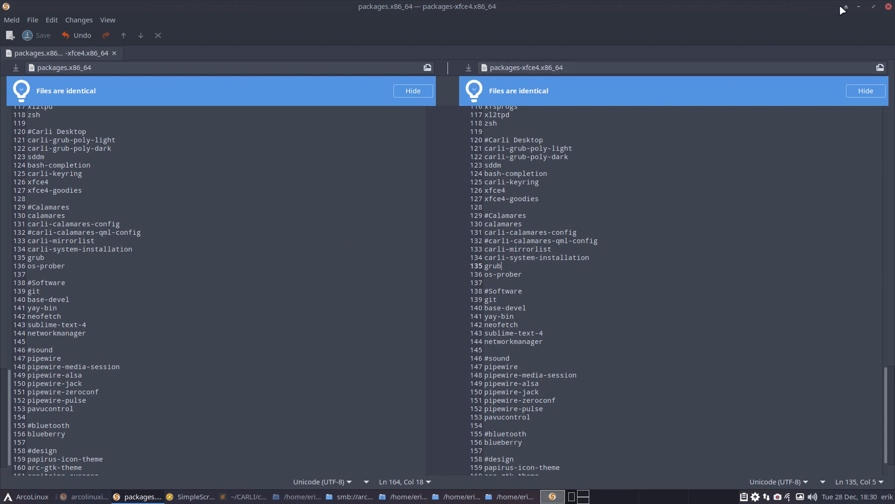
{"action": "left_click", "coordinate": [860, 6]}
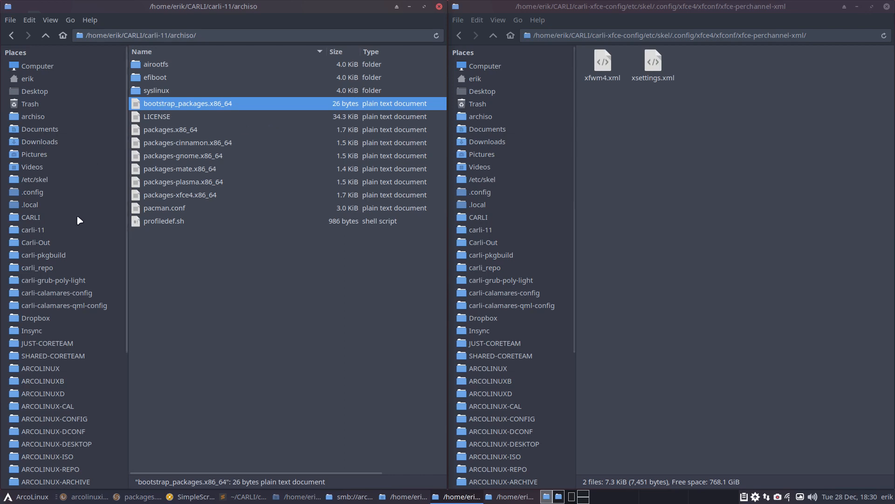
- Confirm carli_repo/x86_64 holds the carli-xfce-config package and .sig, then go up to CARLI
{"action": "left_click", "coordinate": [42, 219]}
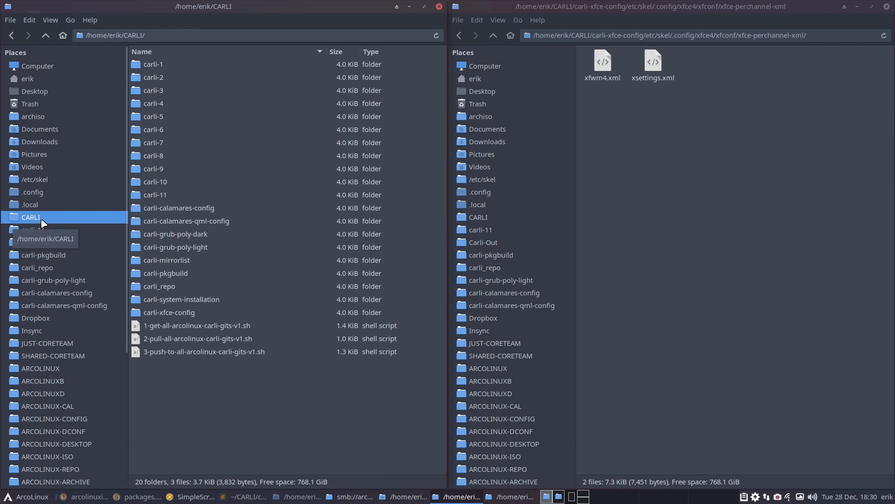
{"action": "left_click", "coordinate": [170, 312]}
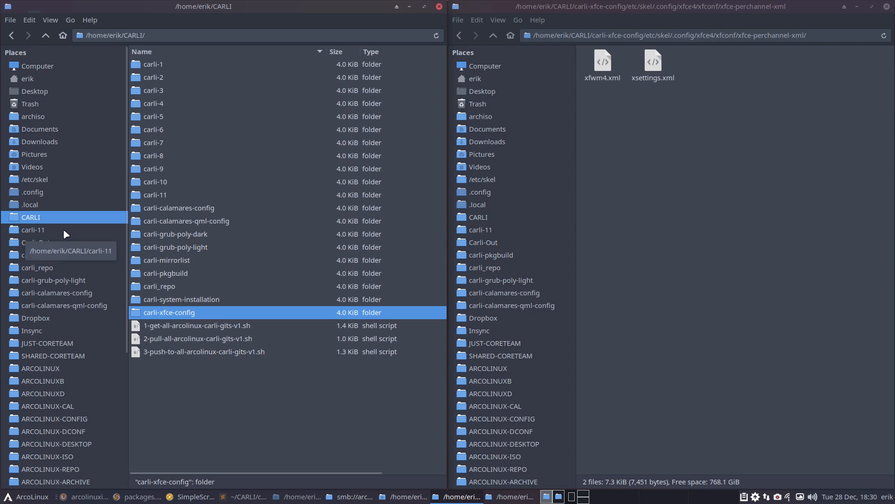
{"action": "left_click", "coordinate": [58, 267]}
{"action": "left_click", "coordinate": [161, 68]}
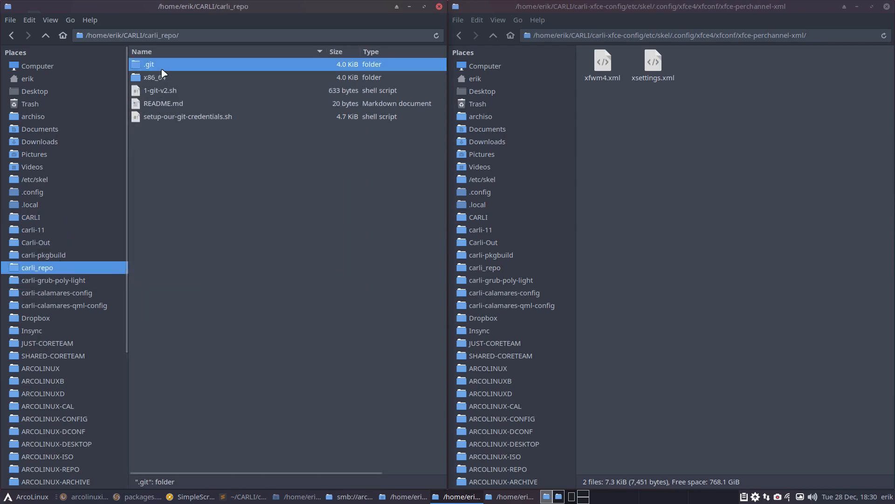
{"action": "double_click", "coordinate": [164, 76]}
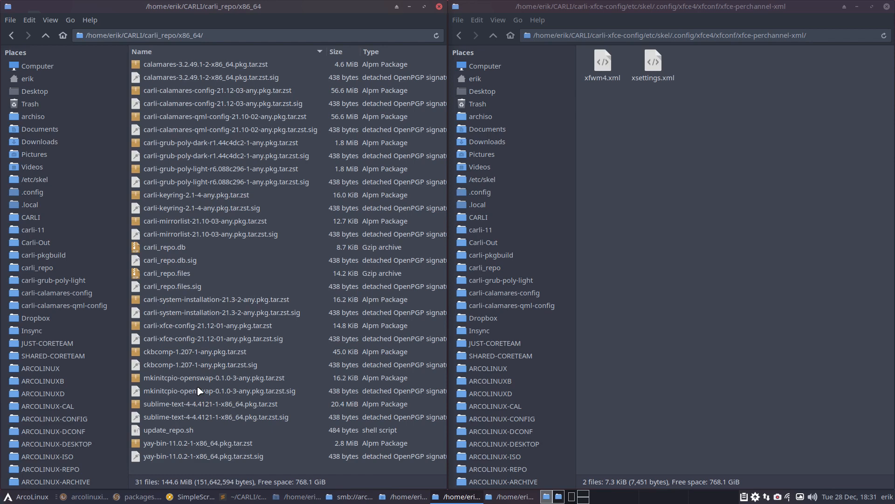
{"action": "left_click", "coordinate": [204, 340]}
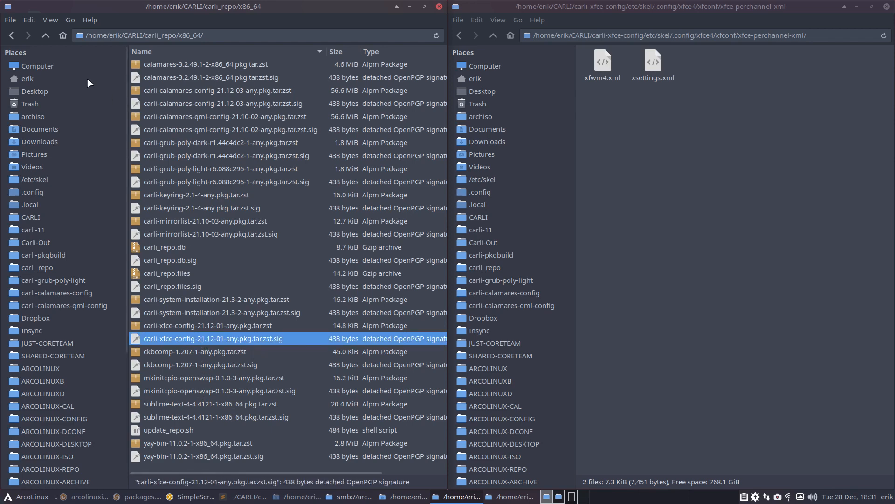
{"action": "left_click", "coordinate": [49, 38]}
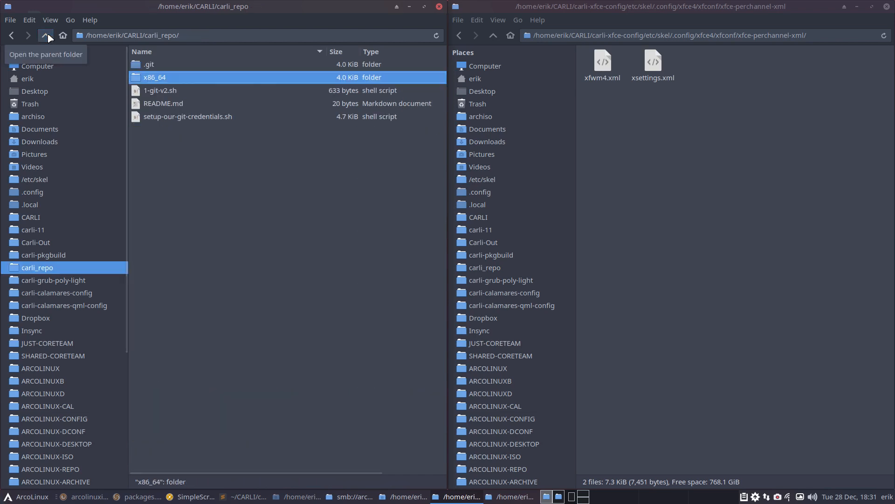
{"action": "left_click", "coordinate": [45, 35]}
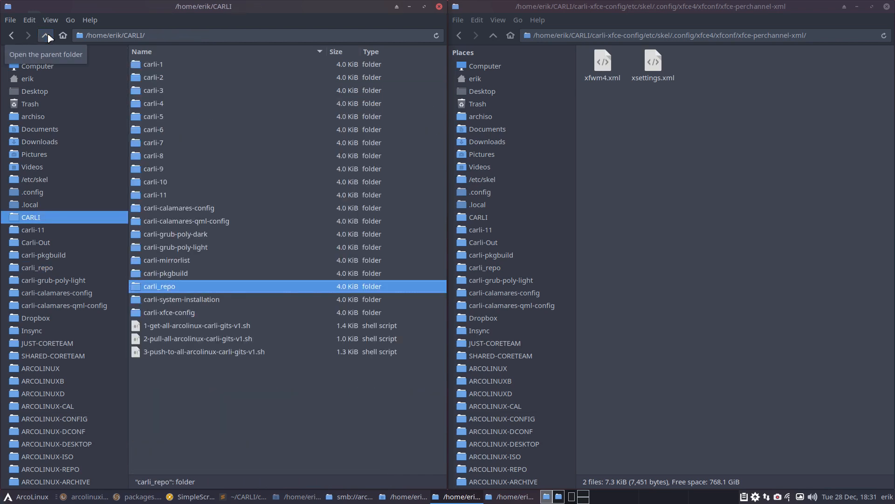